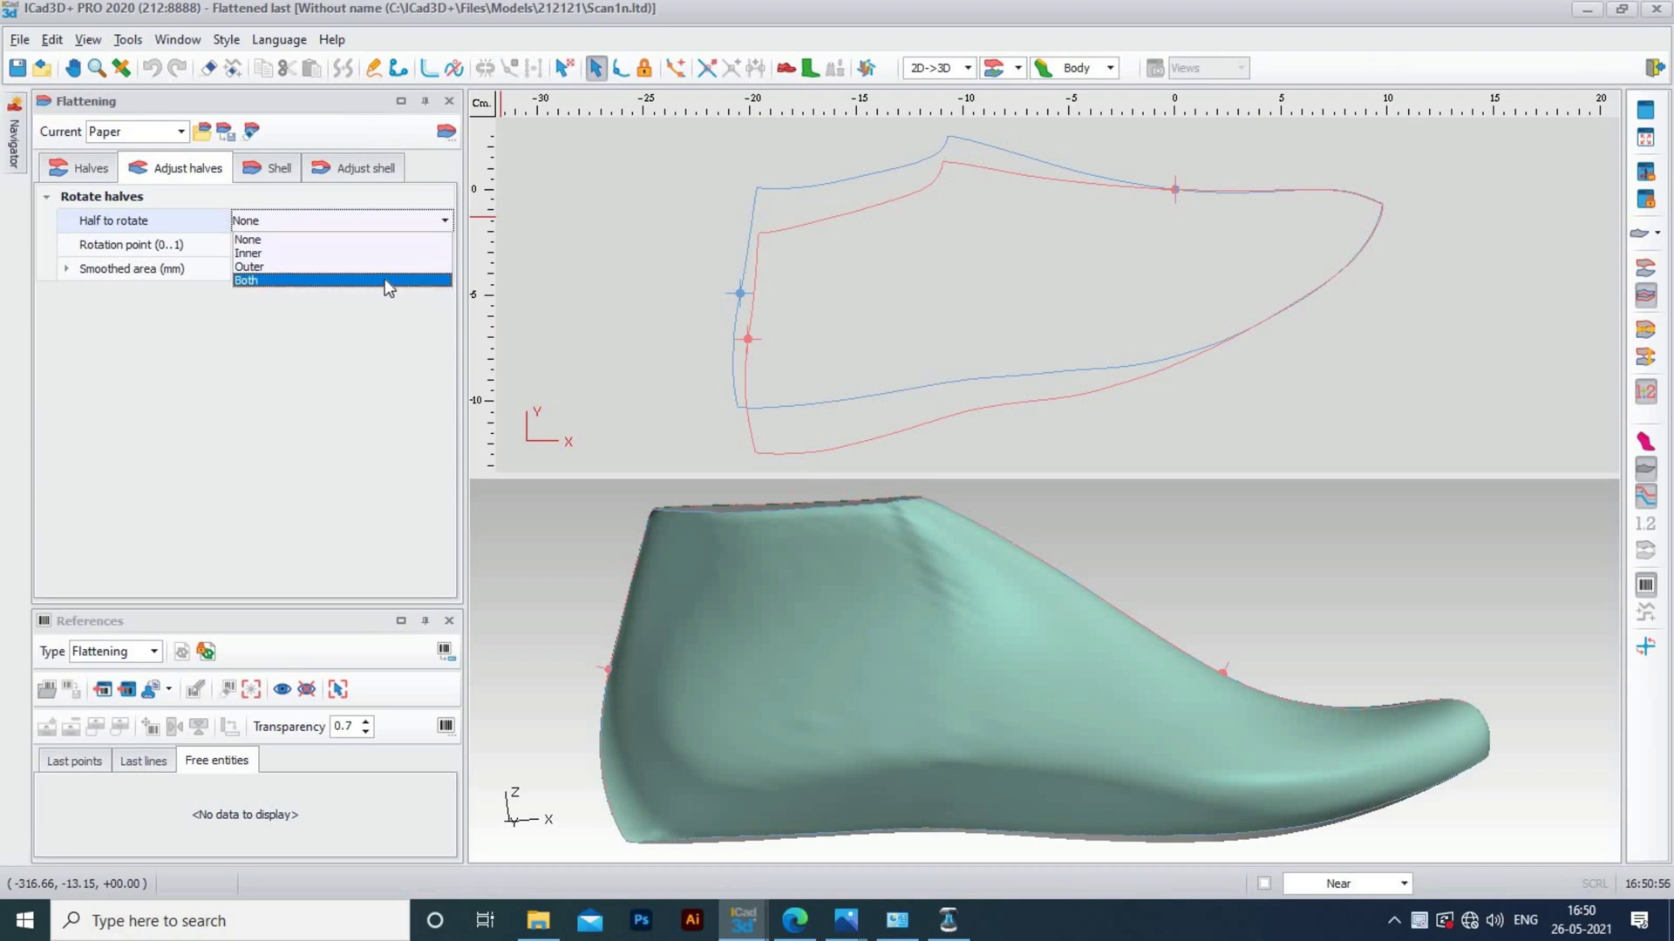
# Compare the flattening with the half rotation set to Both and to None, including the shell adjustment
pyautogui.click(381, 280)
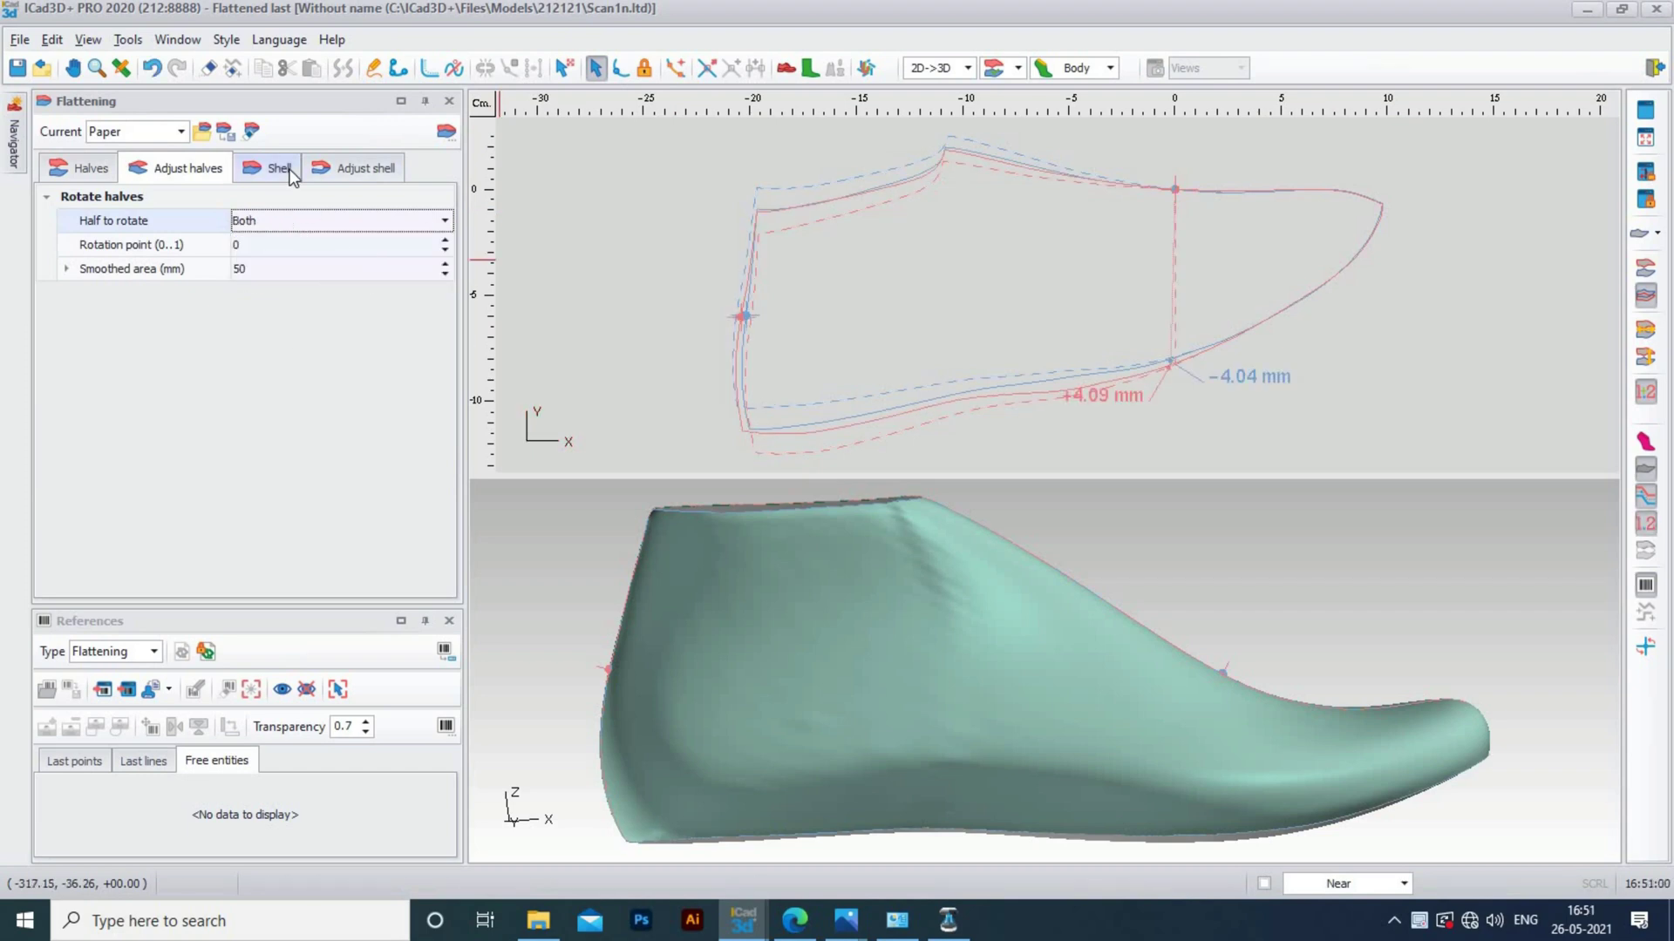
pyautogui.click(265, 228)
pyautogui.click(261, 250)
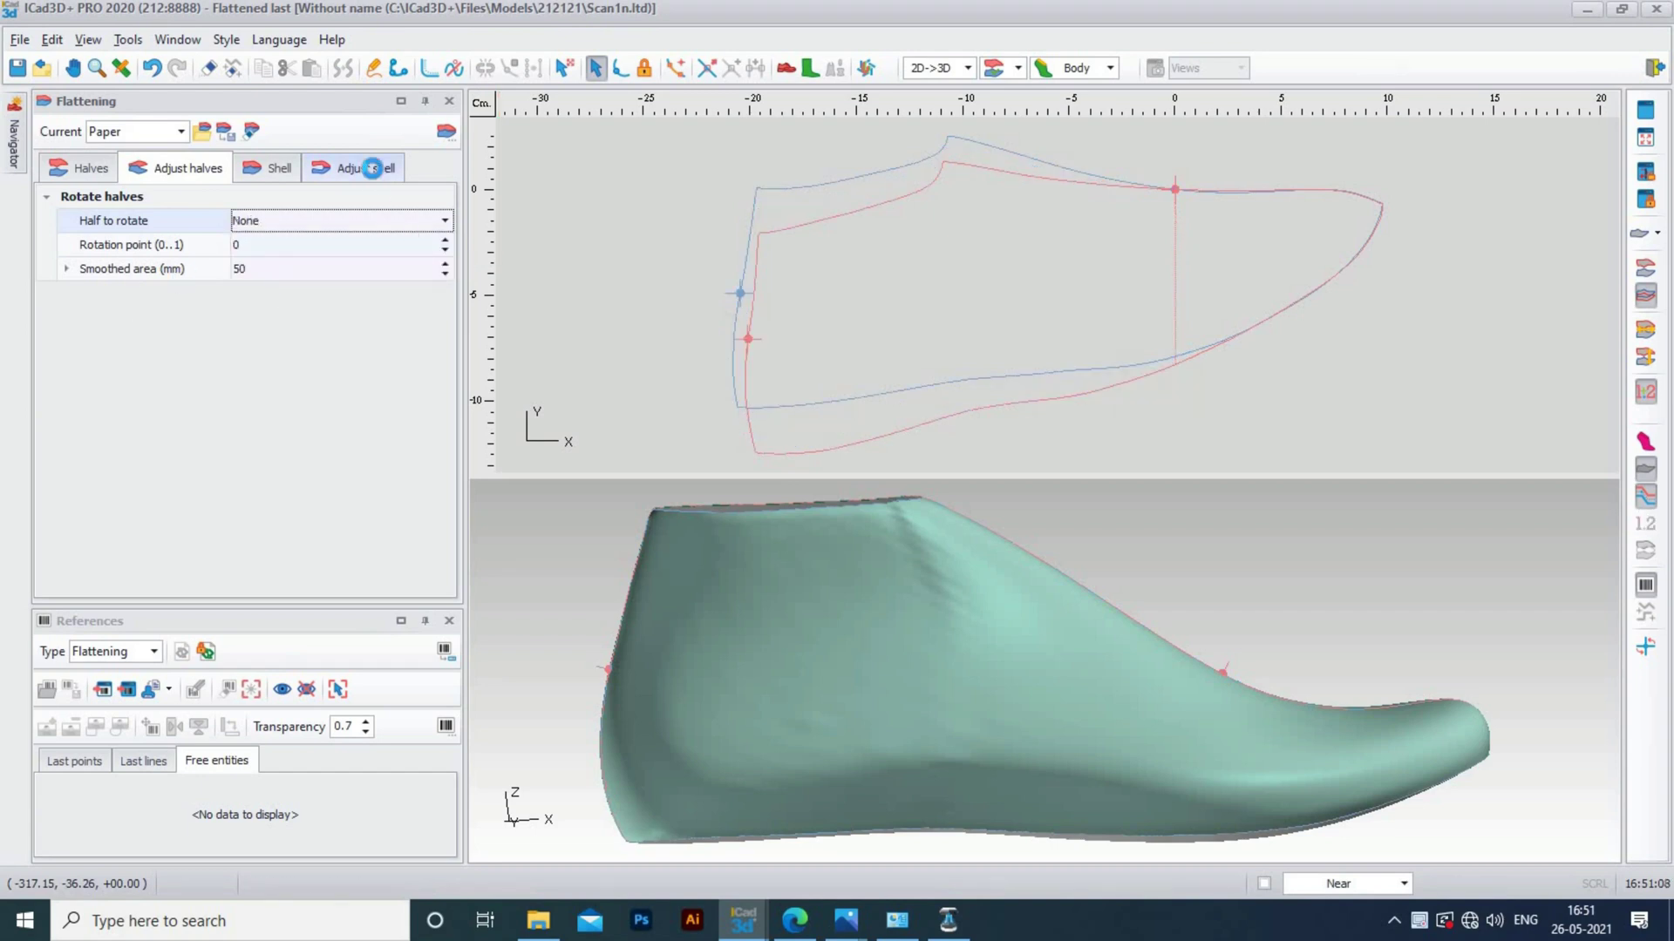
pyautogui.click(373, 169)
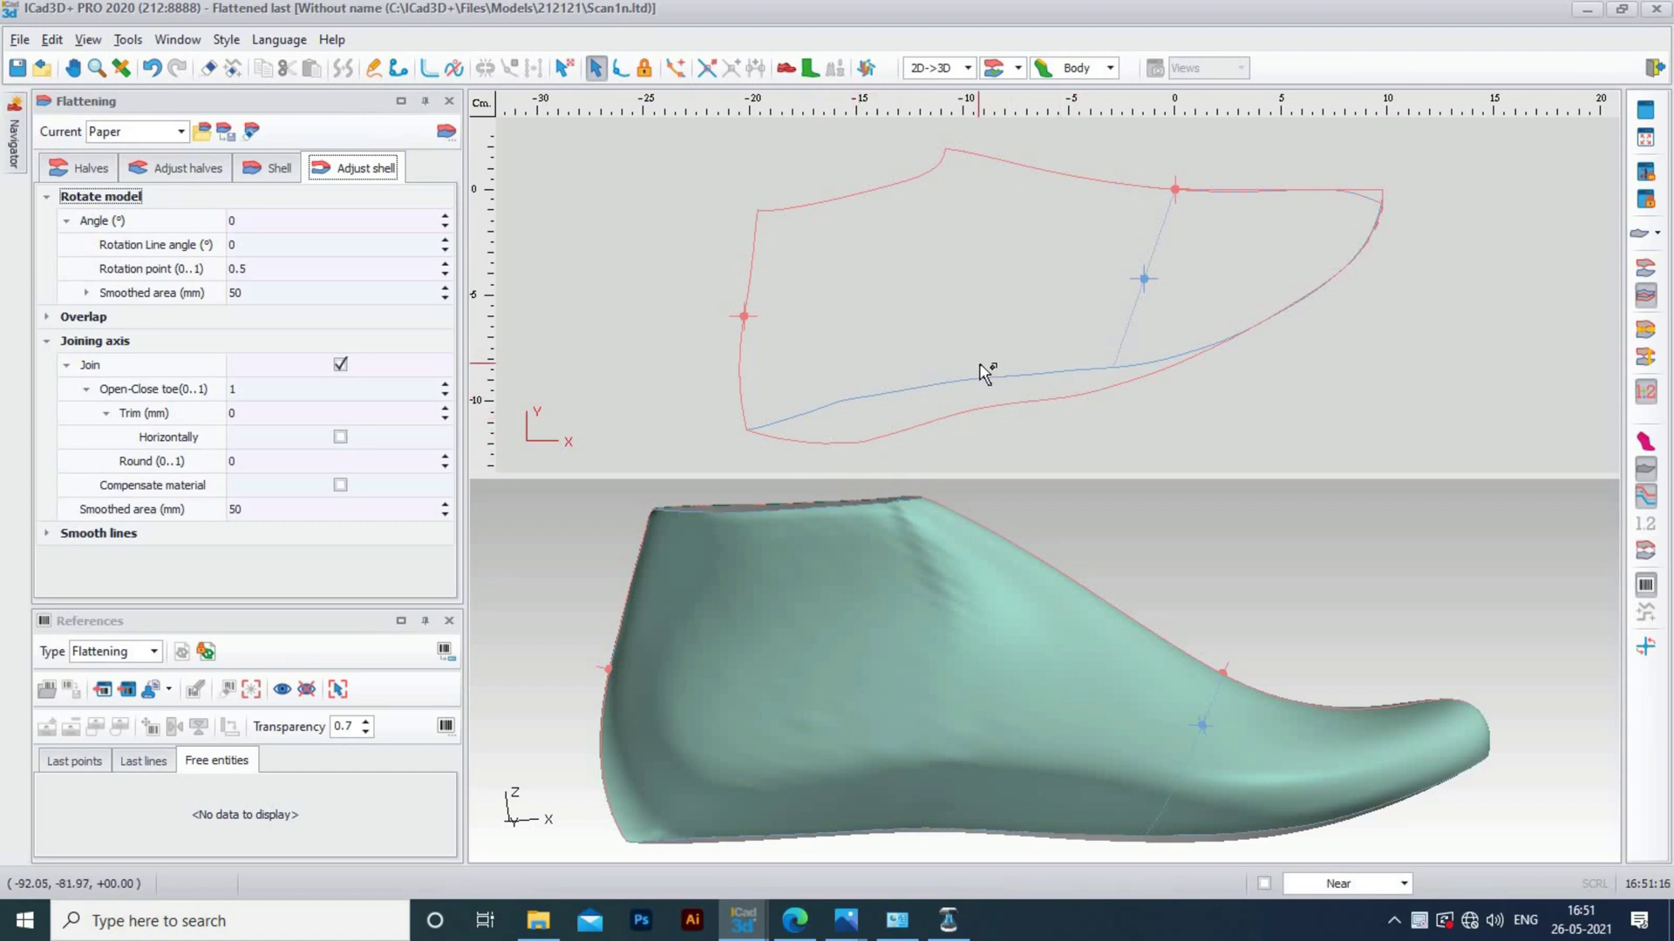
# Set the half to rotate to Both in the halves adjustment of the flattening
pyautogui.click(206, 173)
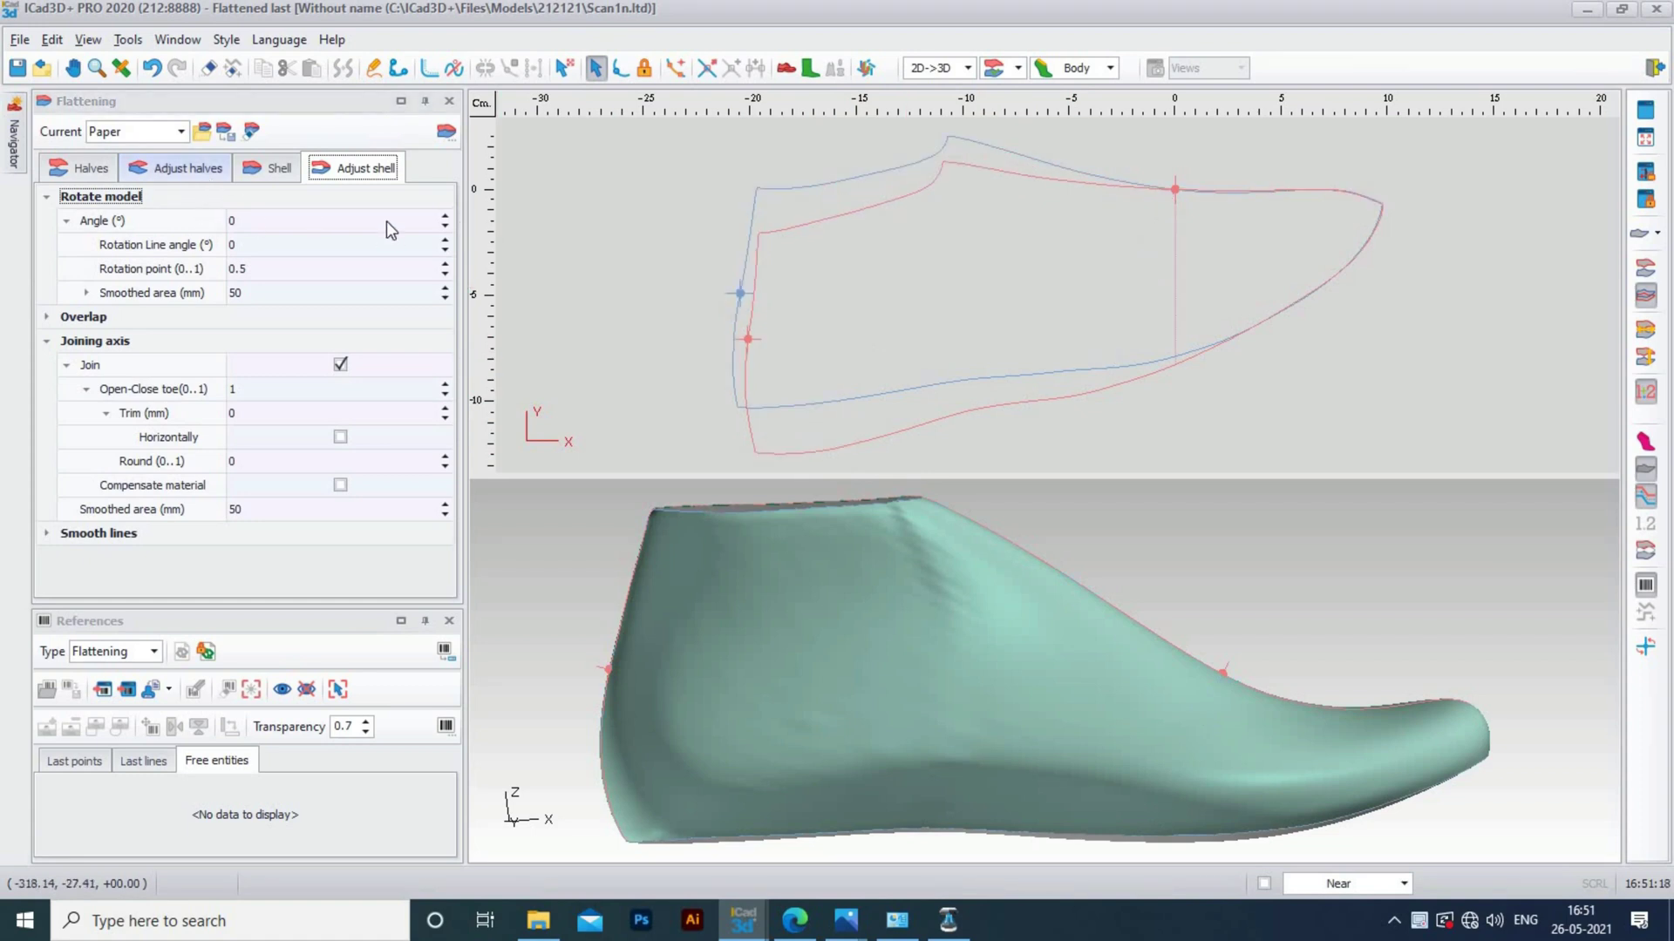
pyautogui.click(416, 225)
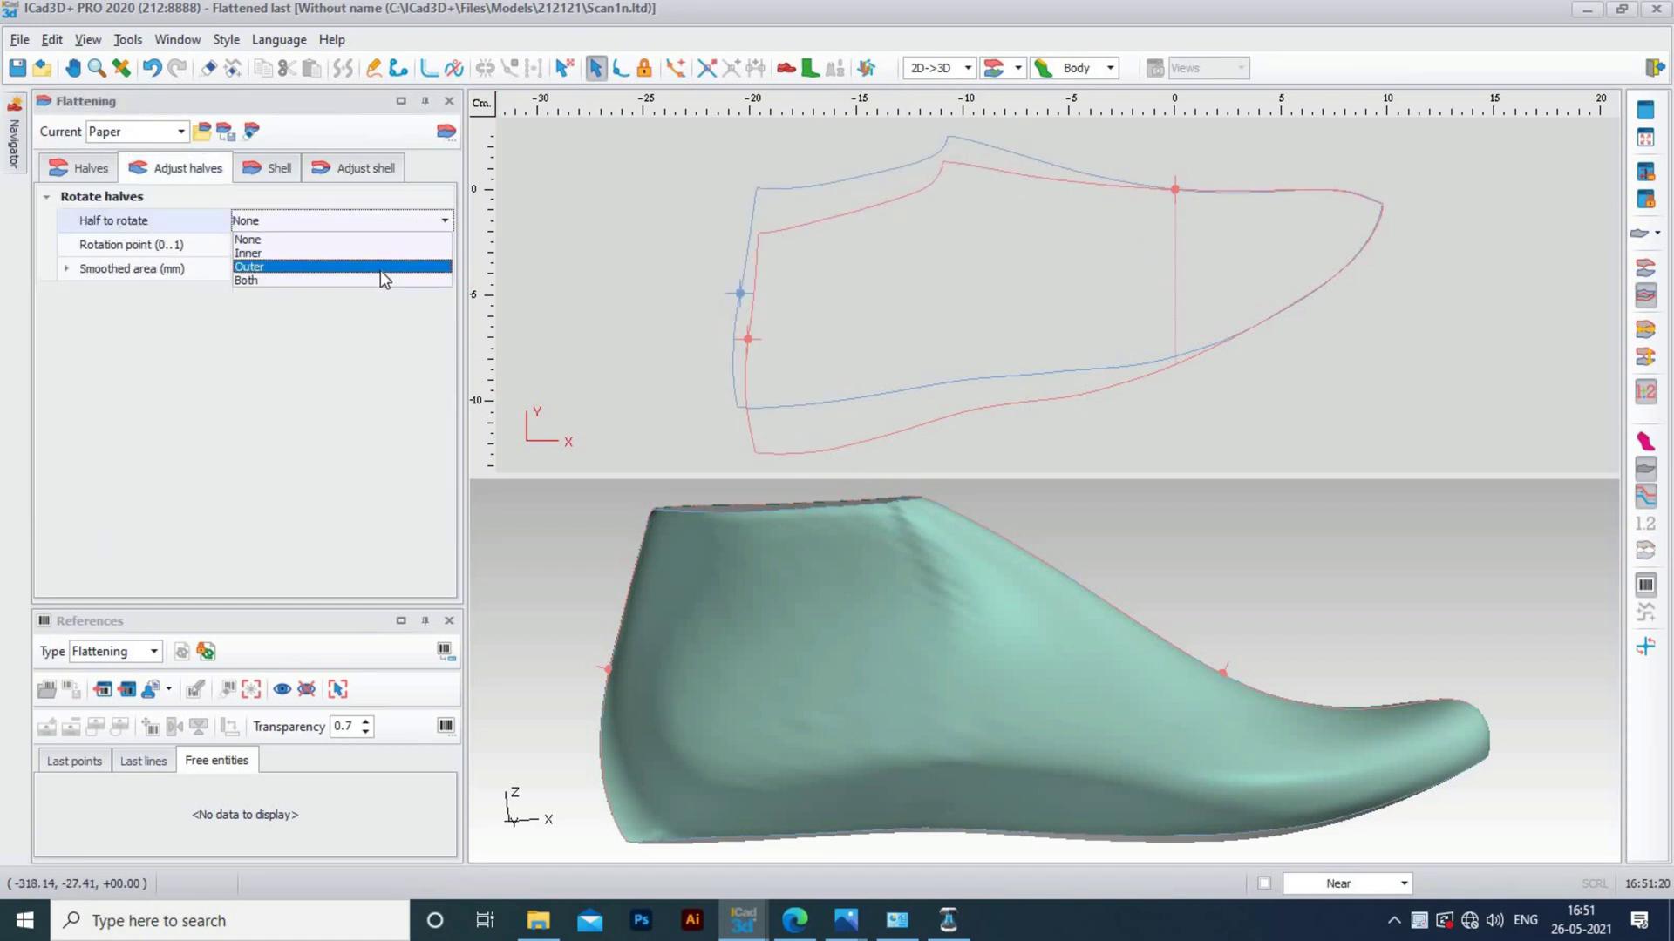
pyautogui.click(380, 281)
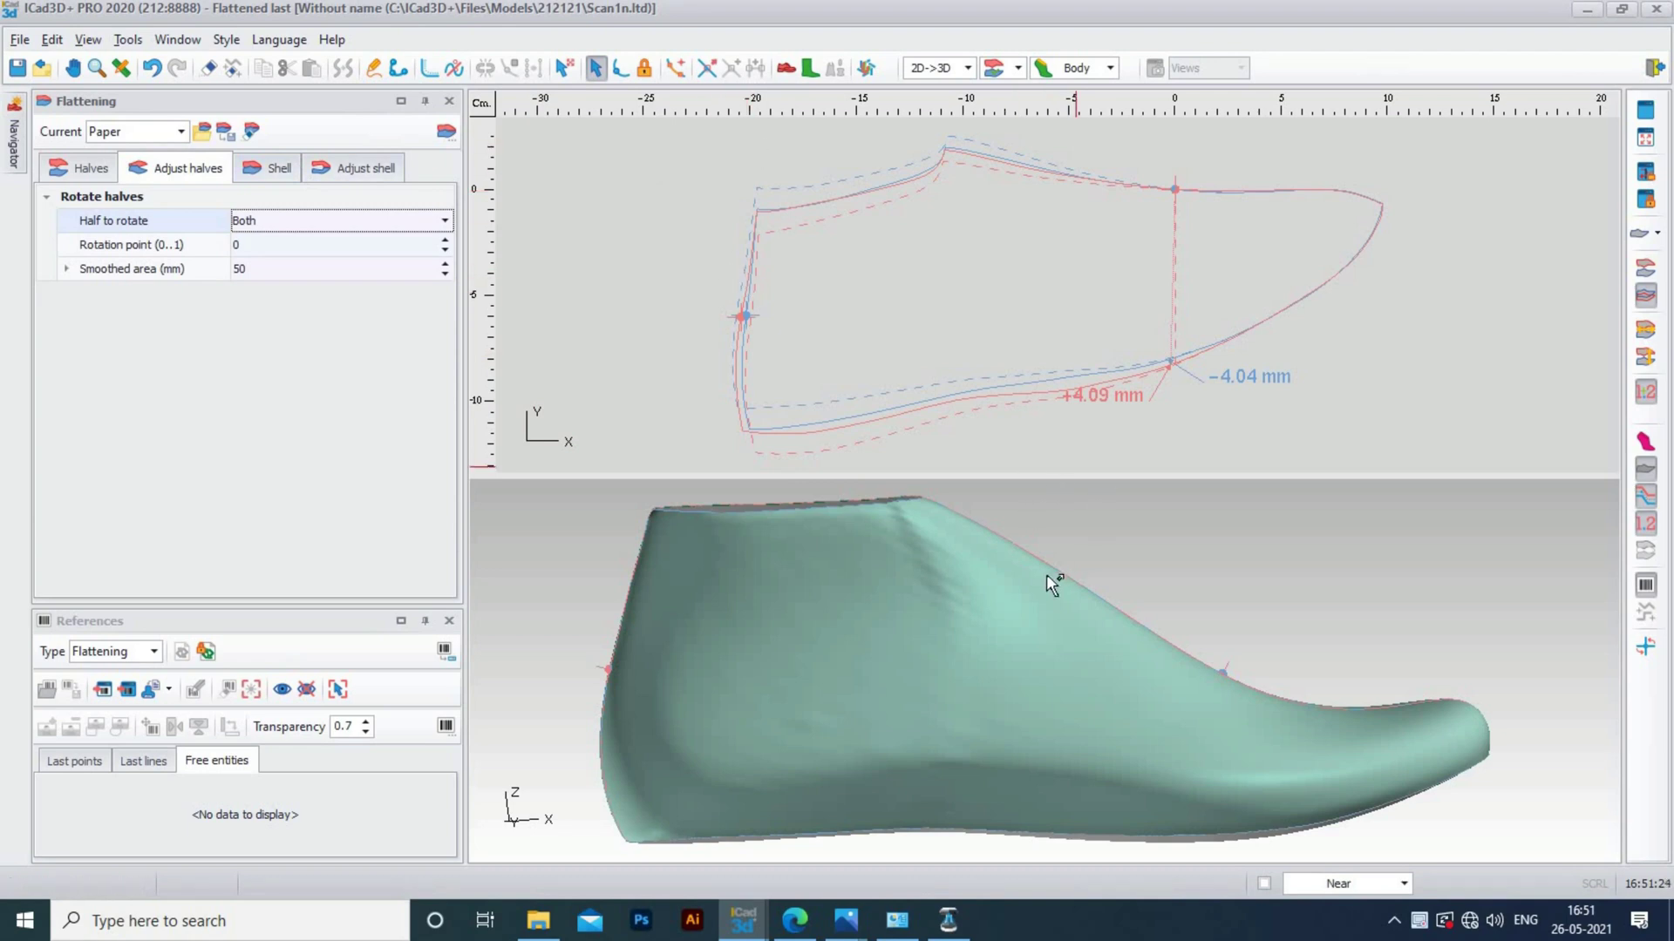
# Create a model from the flattened last, confirm it, and view the 3D last from a side angle
pyautogui.click(786, 70)
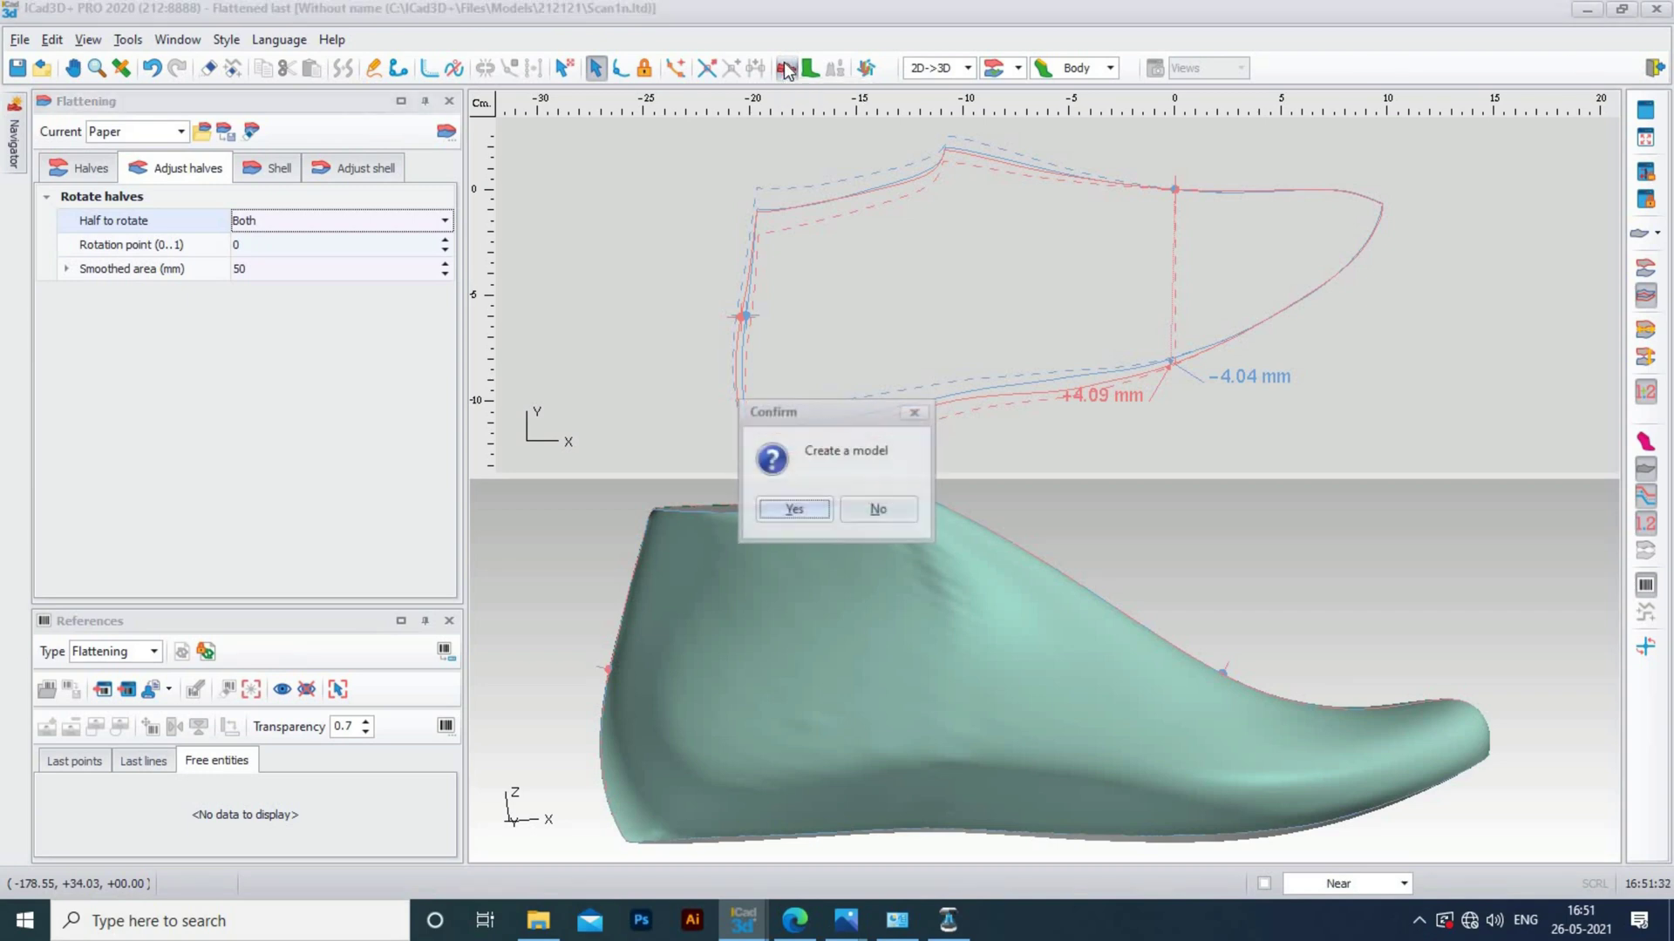
pyautogui.click(794, 509)
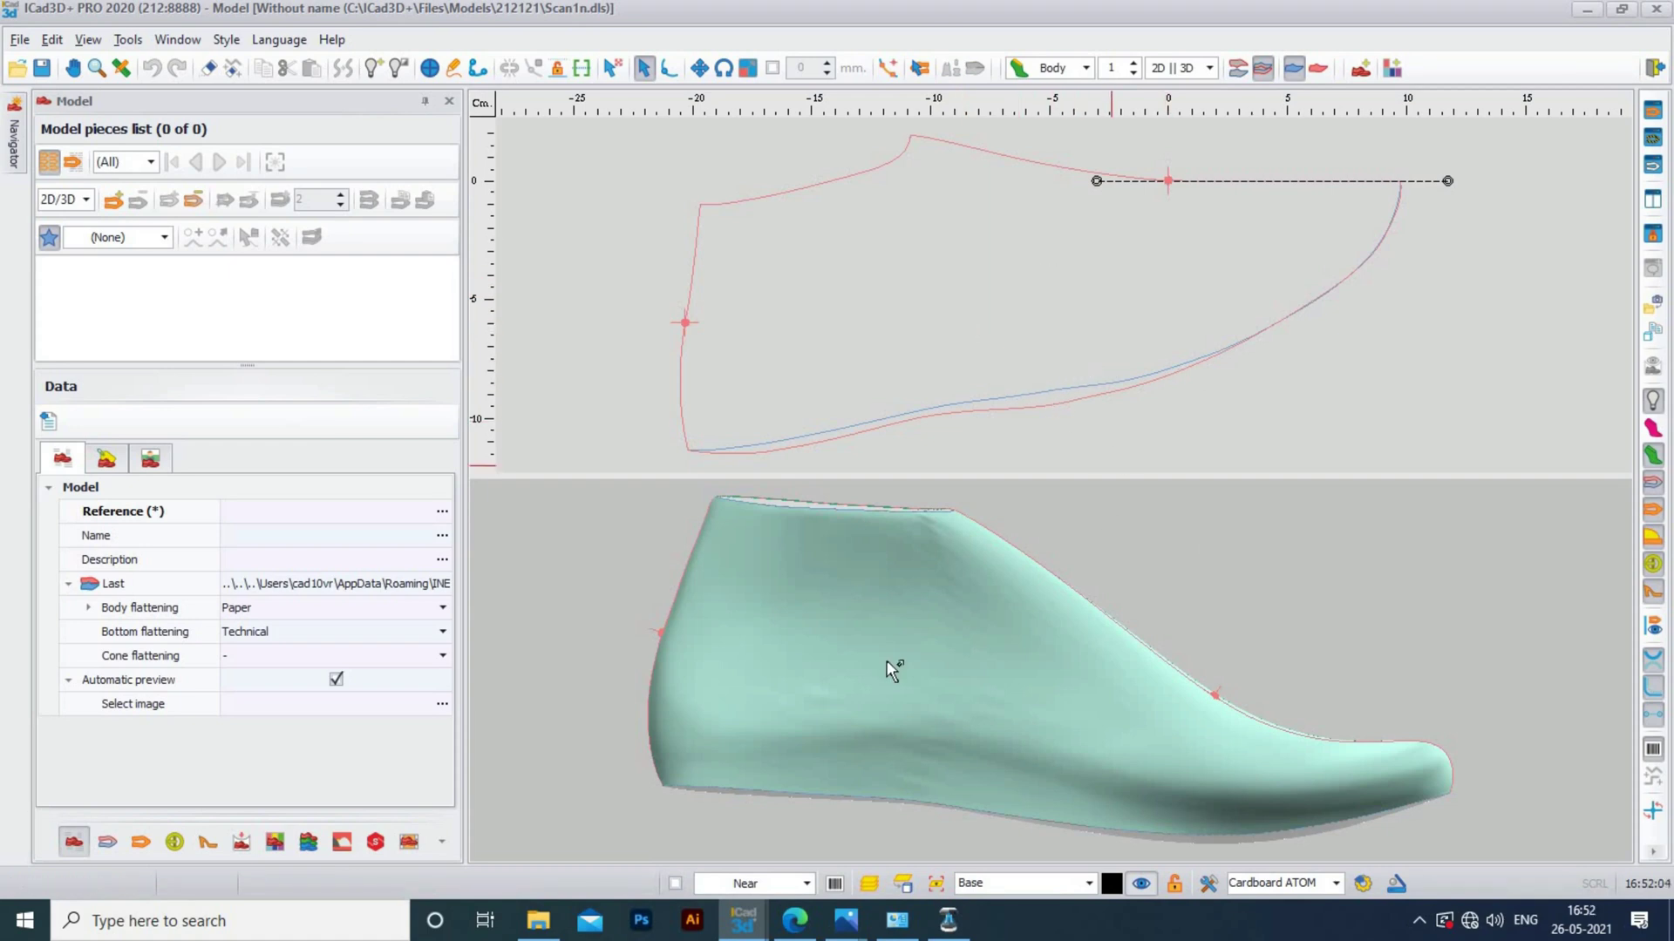
pyautogui.moveTo(891, 670); pyautogui.dragTo(982, 706)
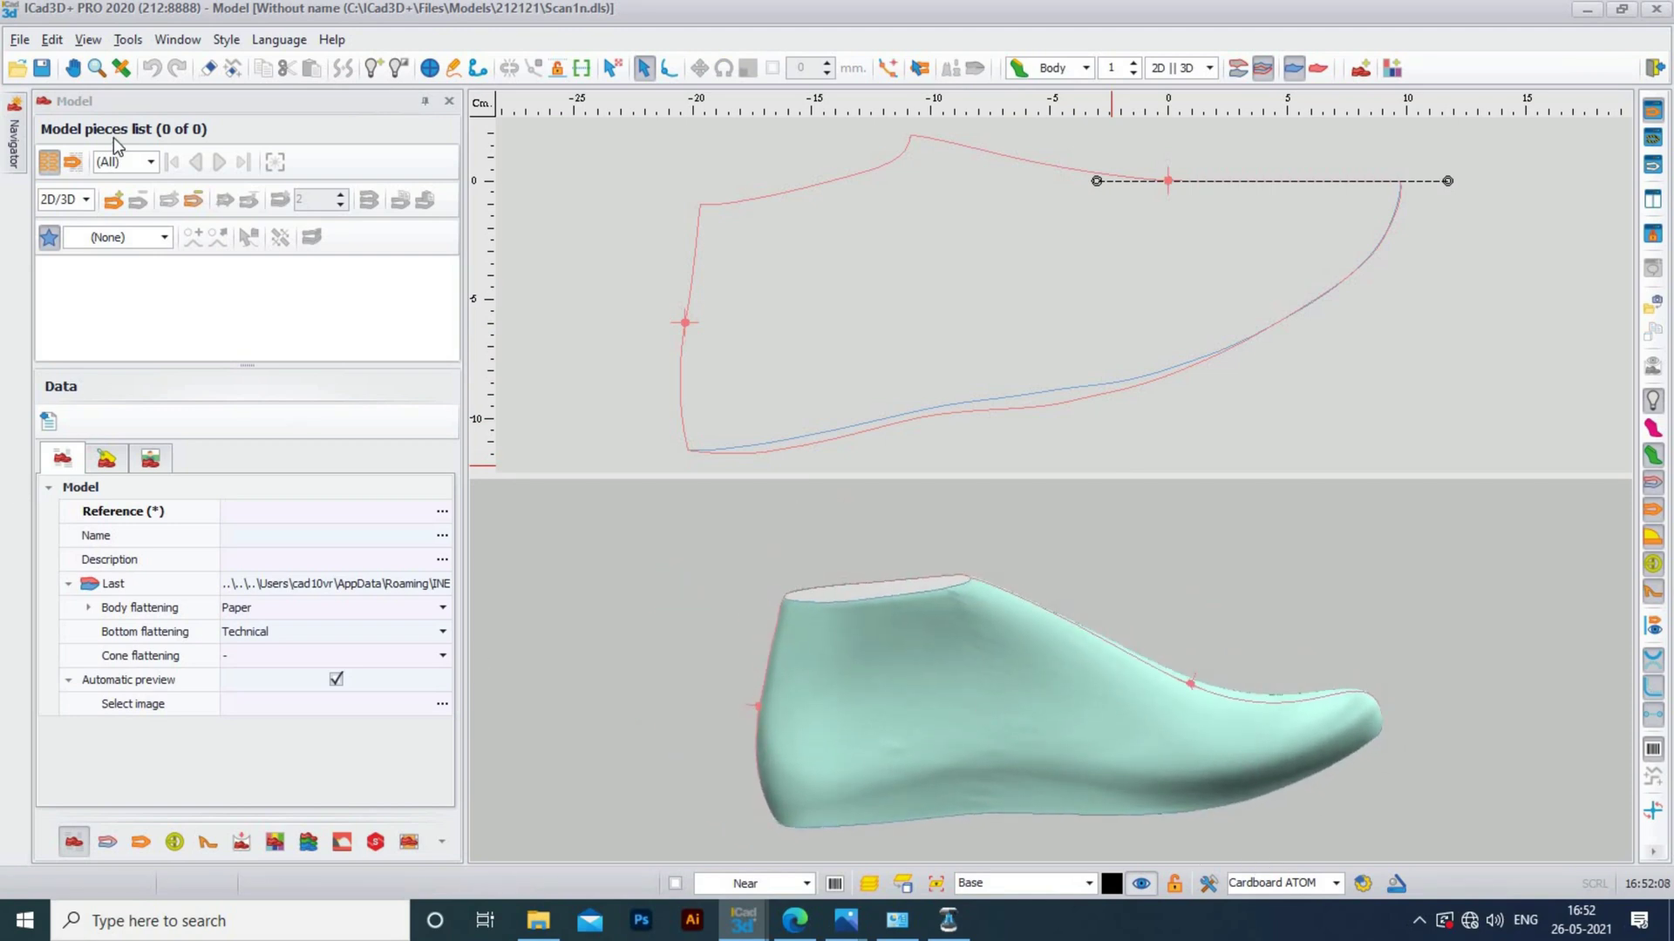
# Show the model's references and begin importing a transparent background image
pyautogui.click(127, 39)
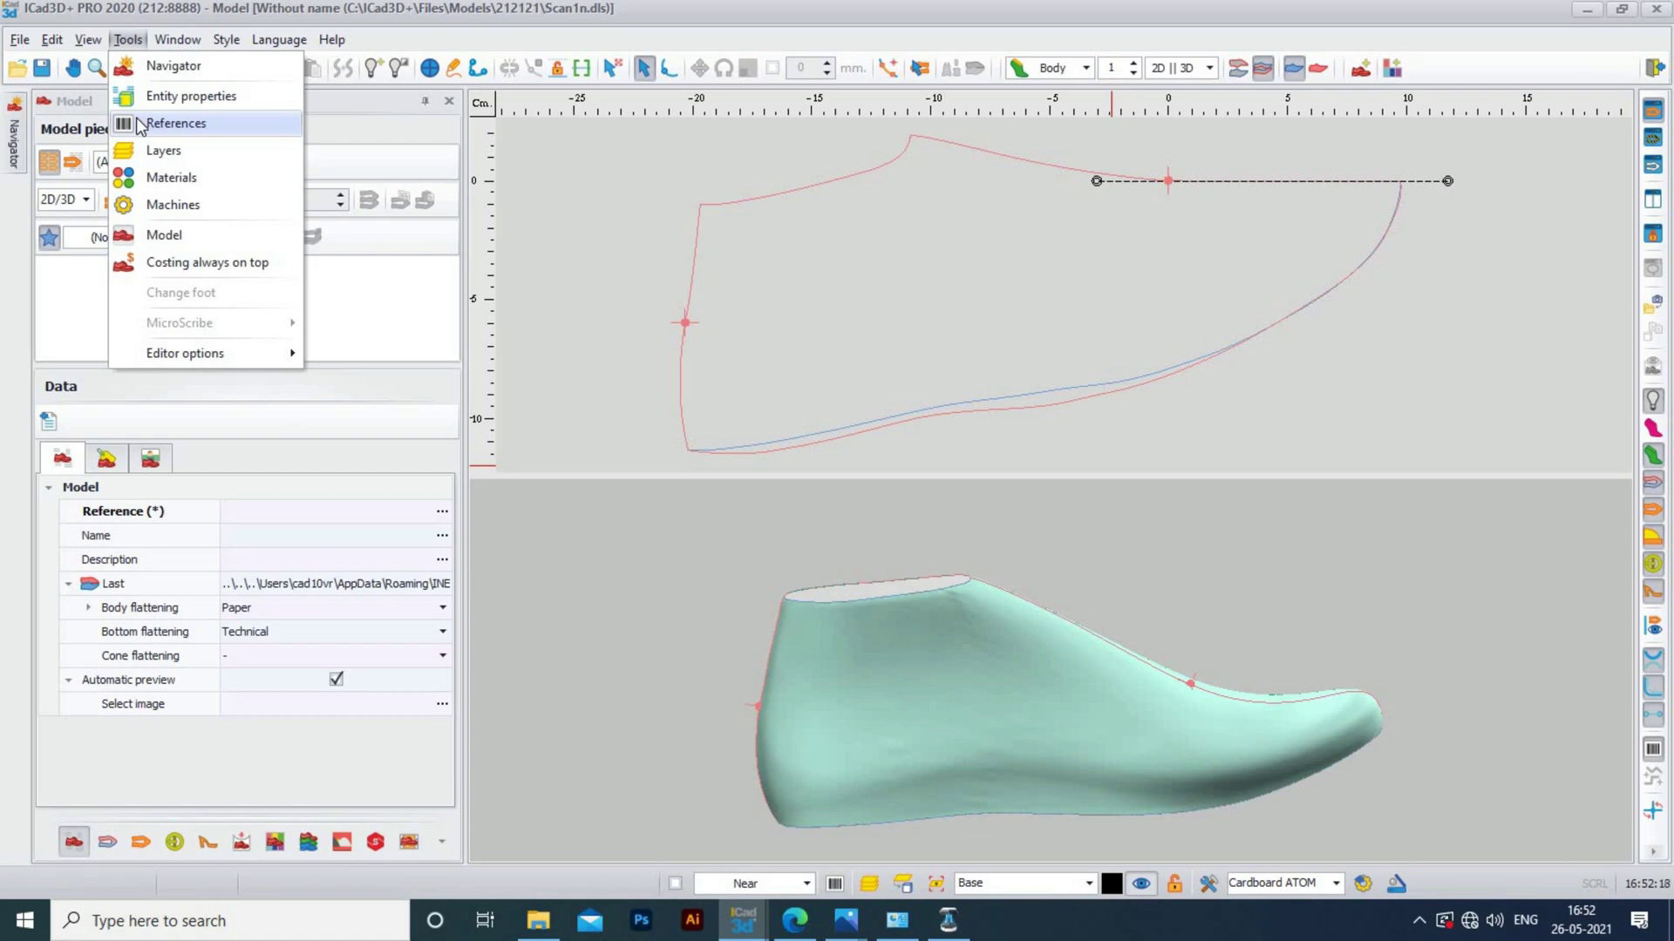
pyautogui.click(175, 123)
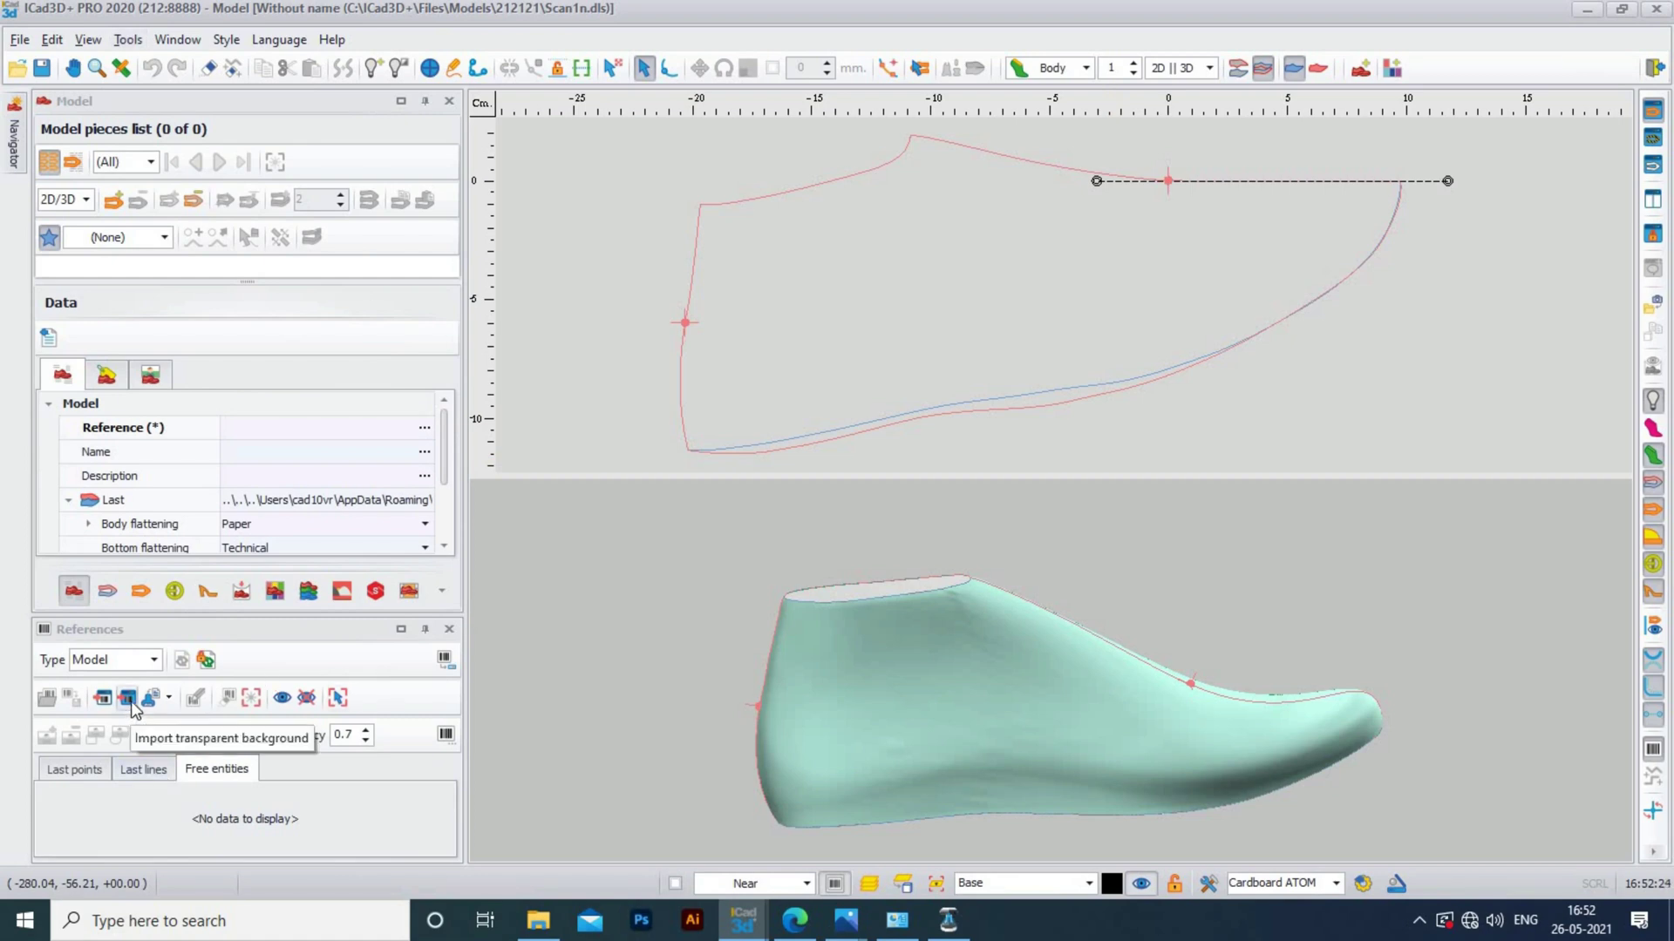
pyautogui.click(127, 699)
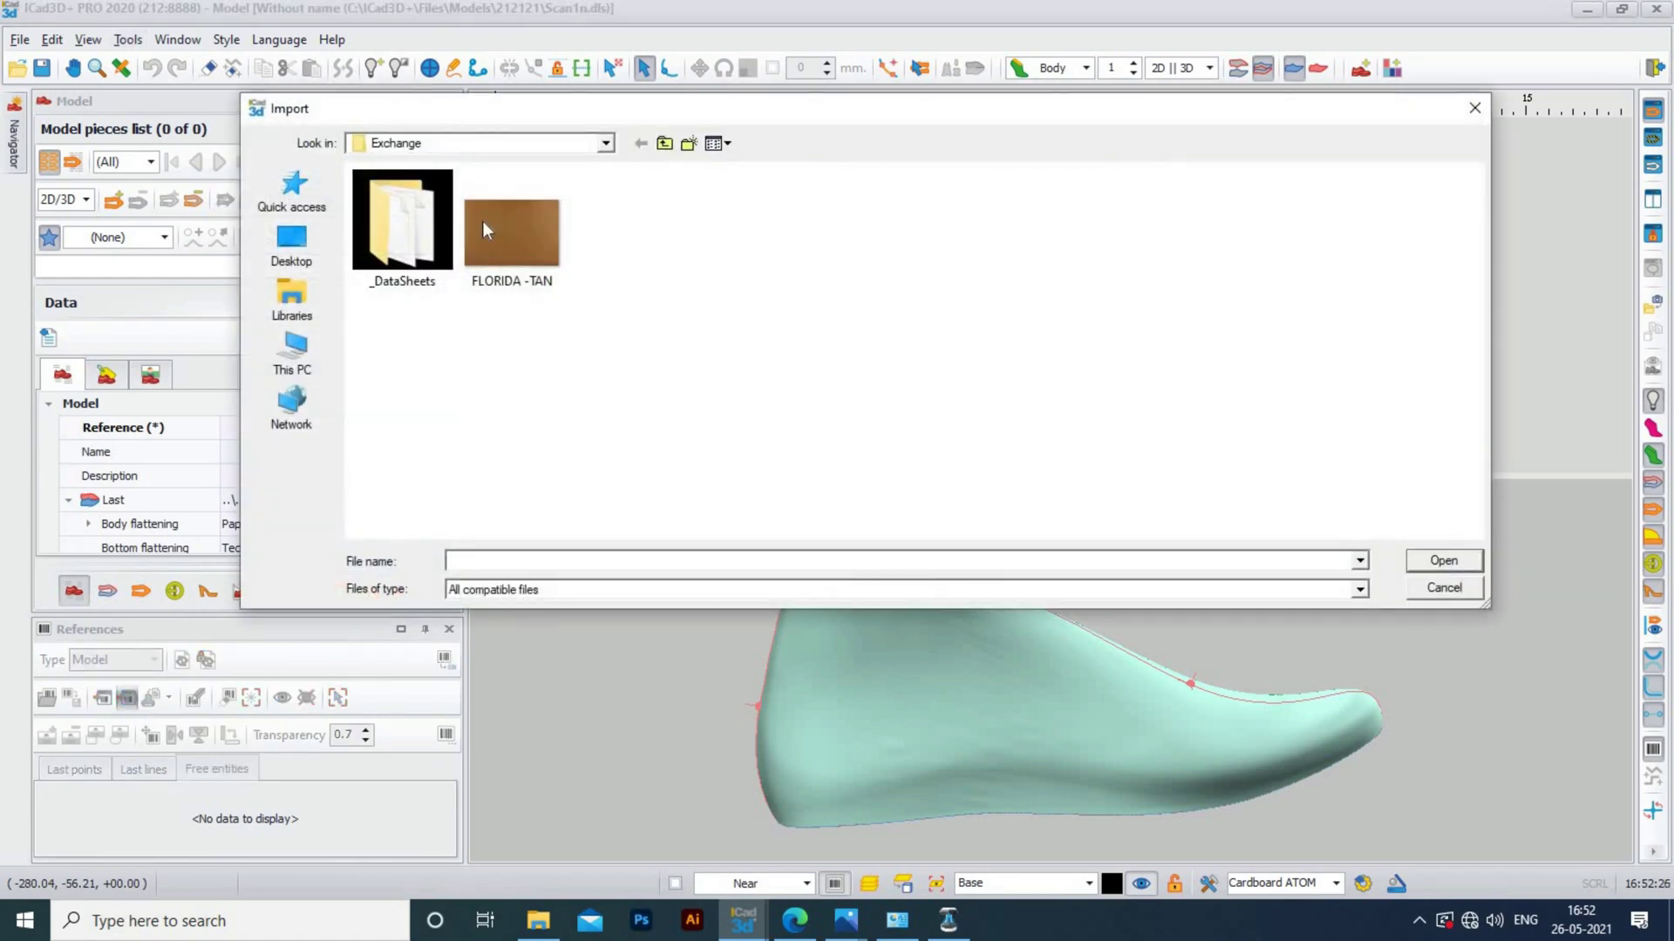
# Browse the Desktop folders, the computer's drives and the network photo location for the shoe photo
pyautogui.click(297, 254)
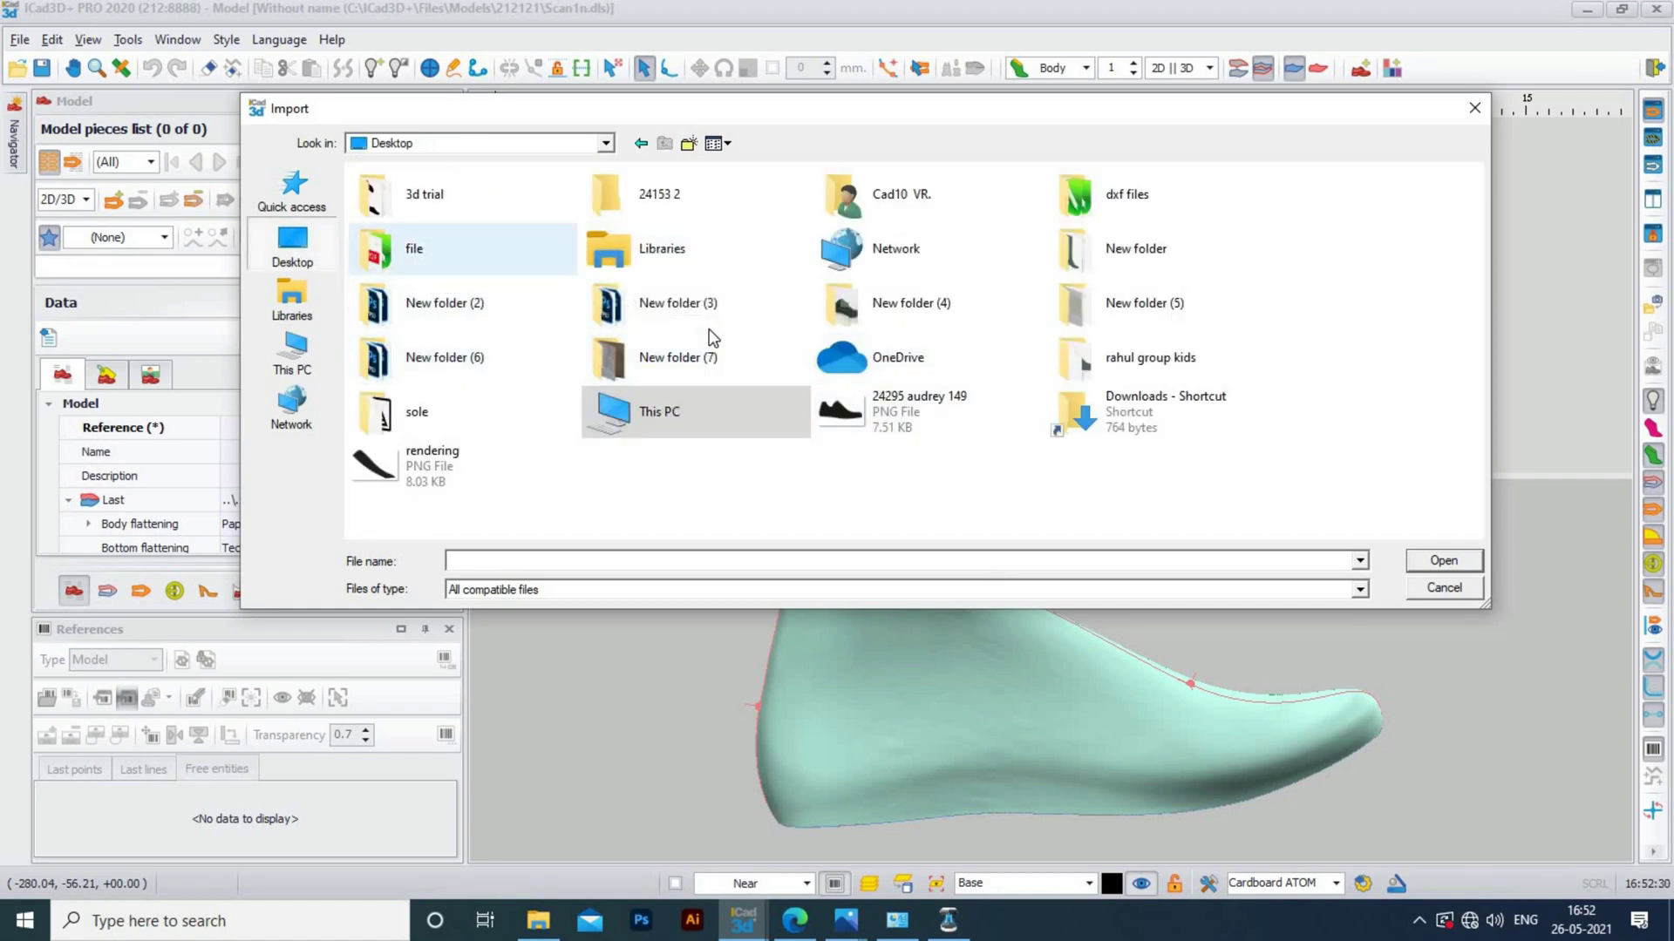
pyautogui.doubleClick(1091, 364)
pyautogui.click(295, 231)
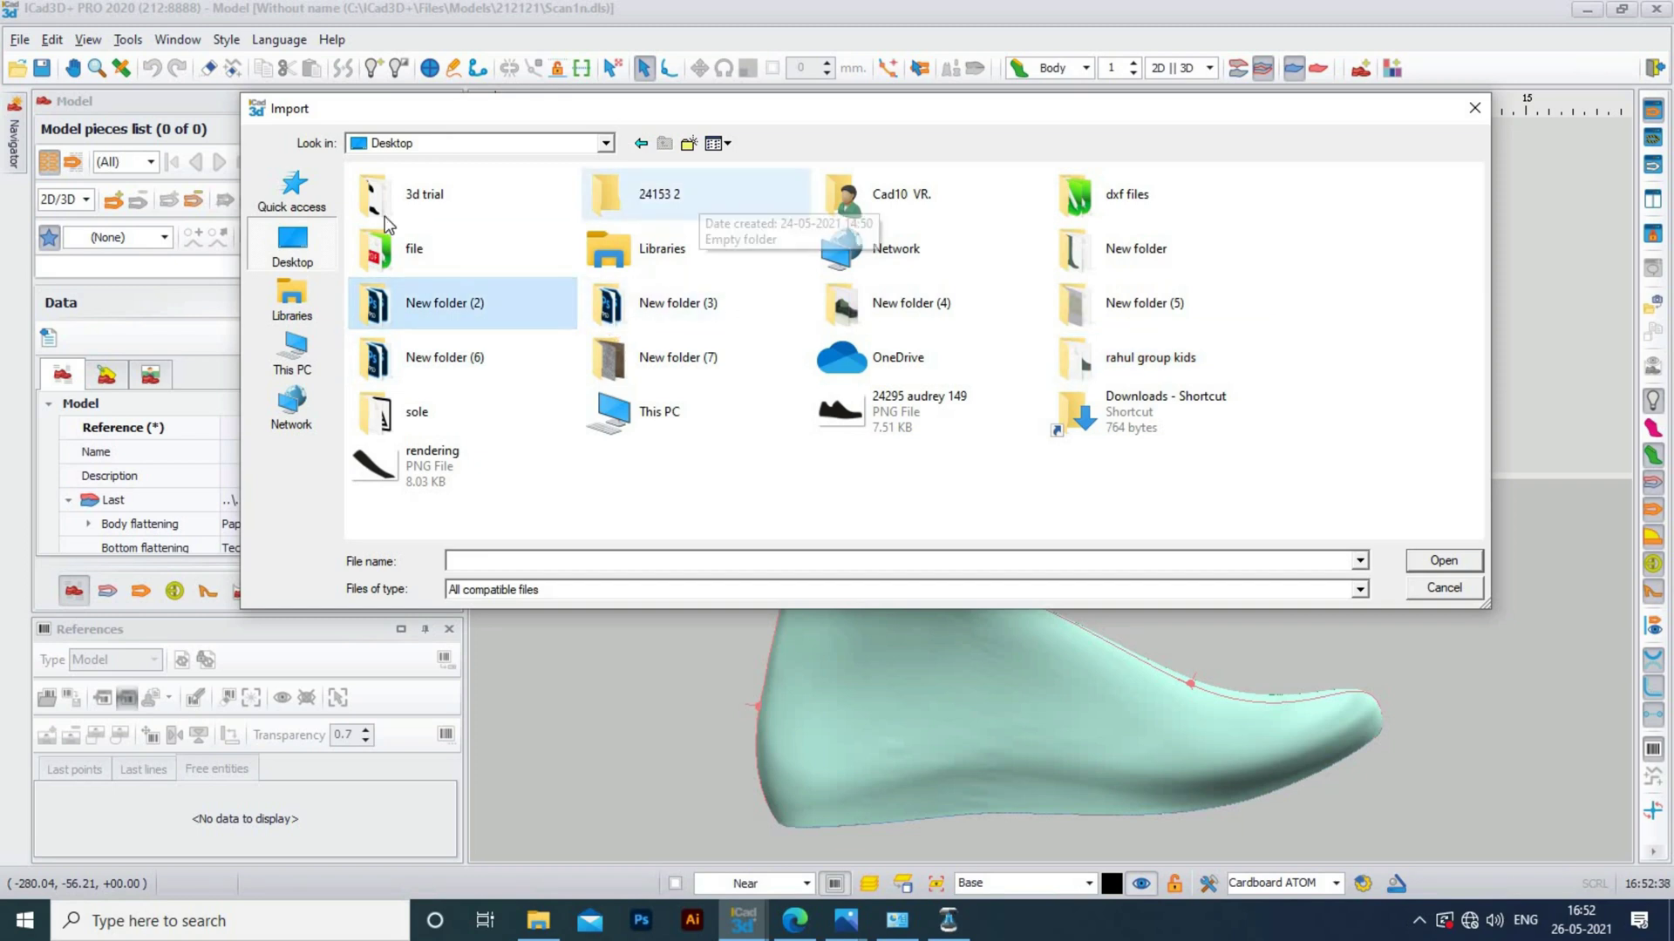
pyautogui.click(462, 205)
pyautogui.click(489, 196)
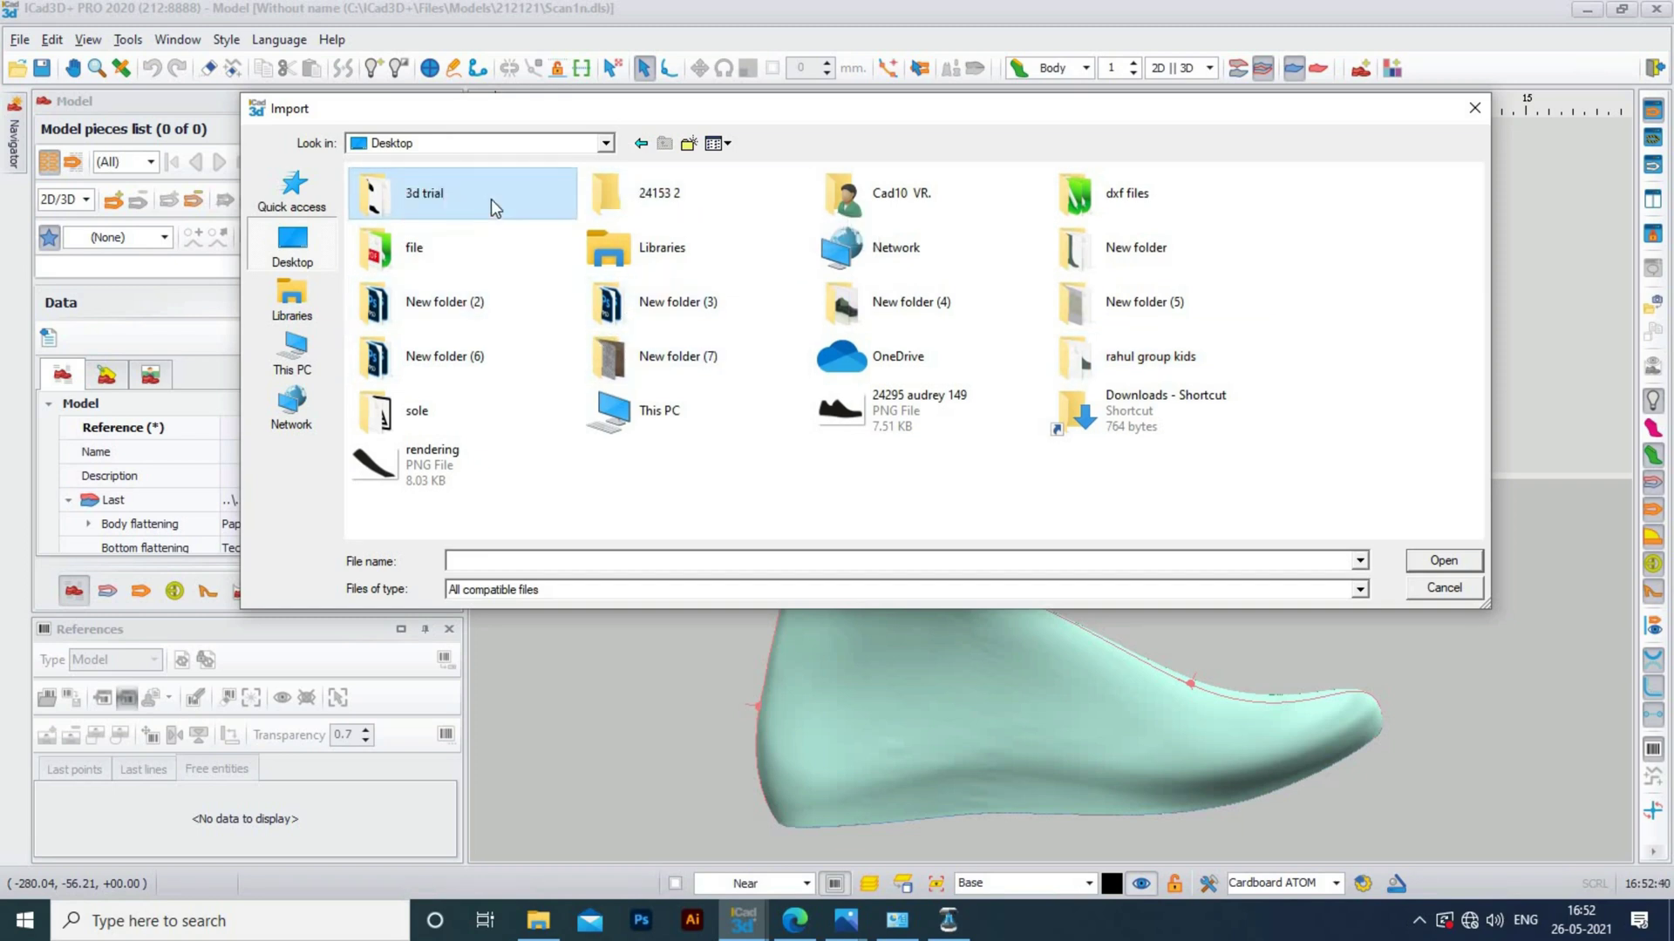
pyautogui.doubleClick(487, 193)
pyautogui.press('BackSpace')
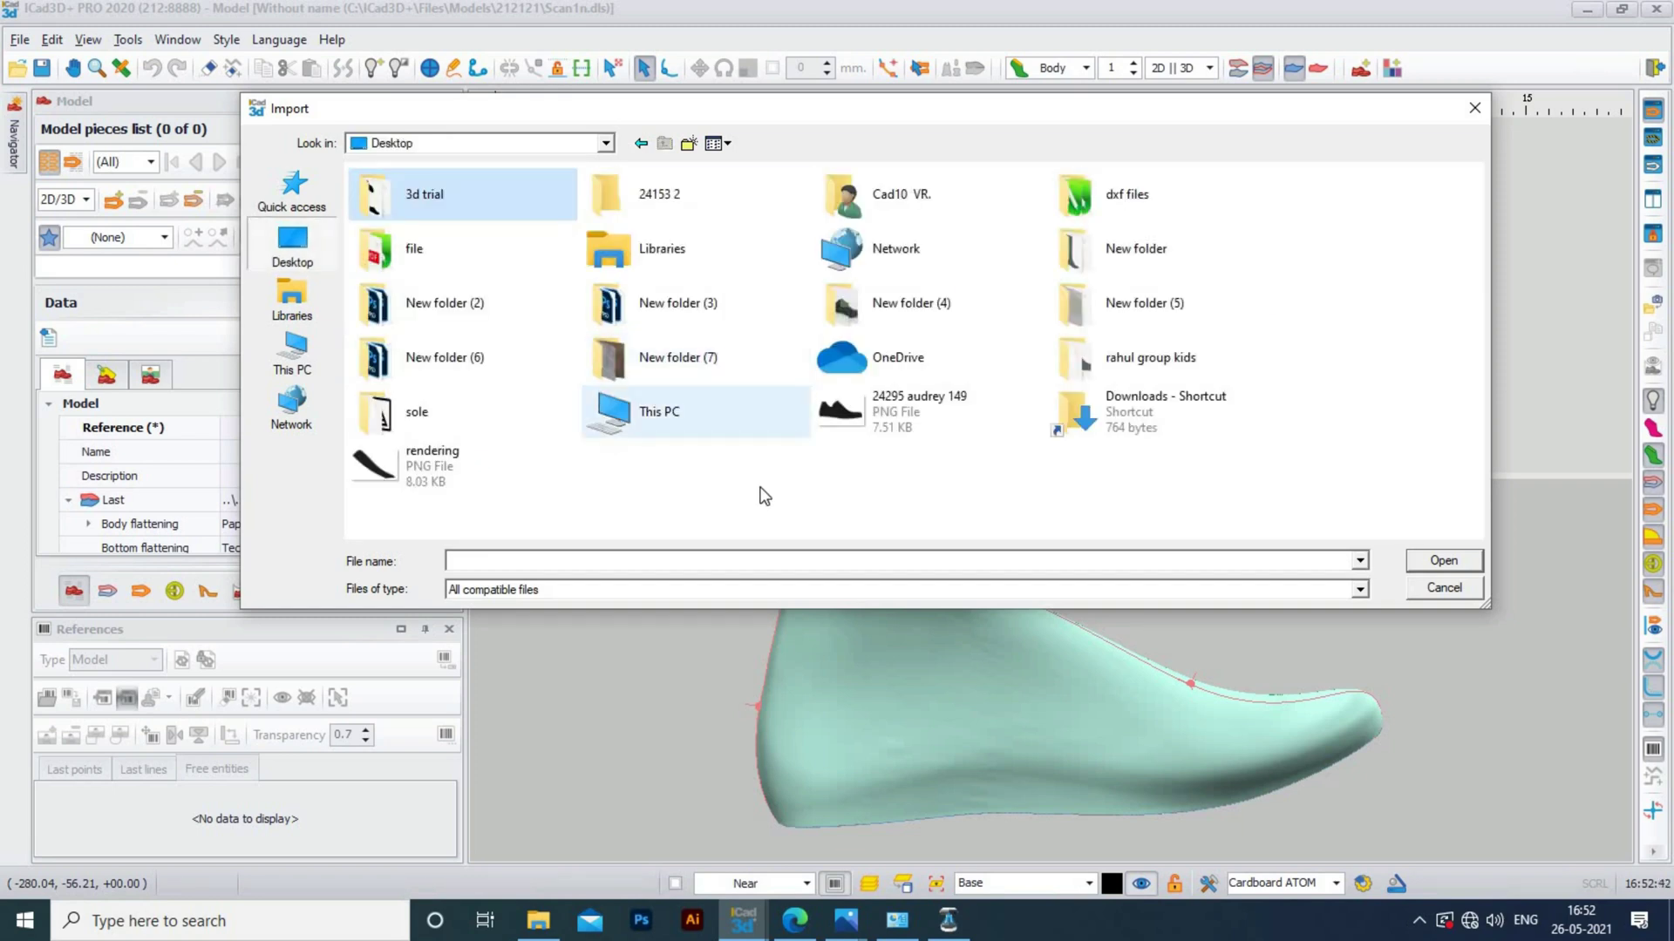
pyautogui.click(303, 299)
pyautogui.click(292, 353)
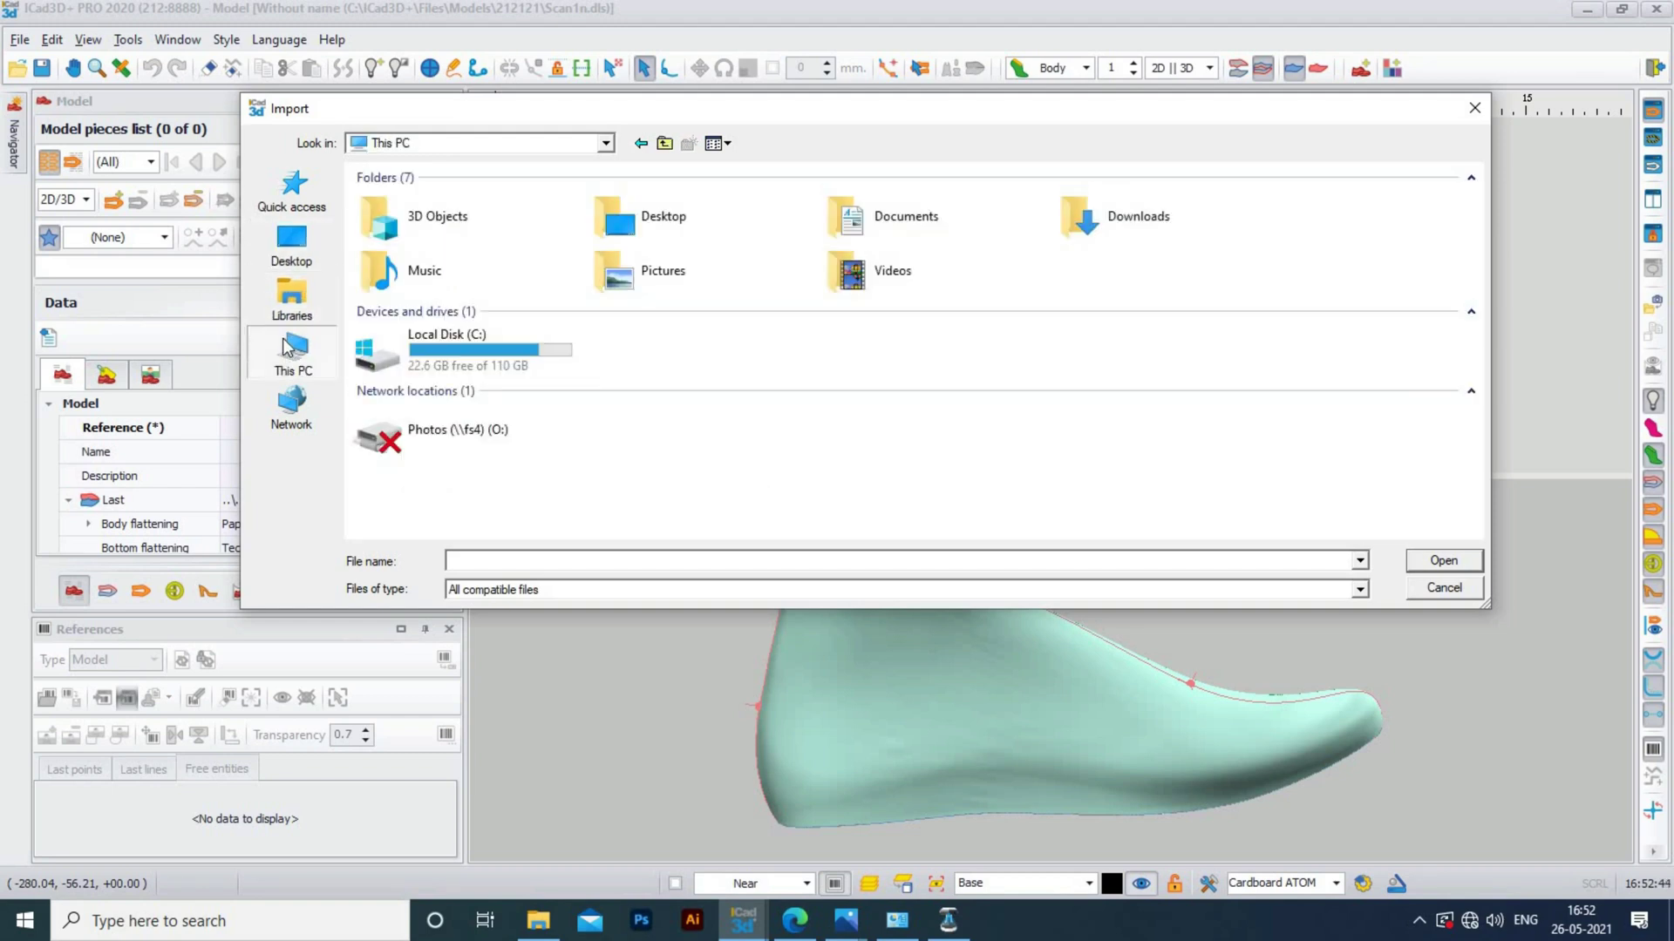
pyautogui.doubleClick(505, 427)
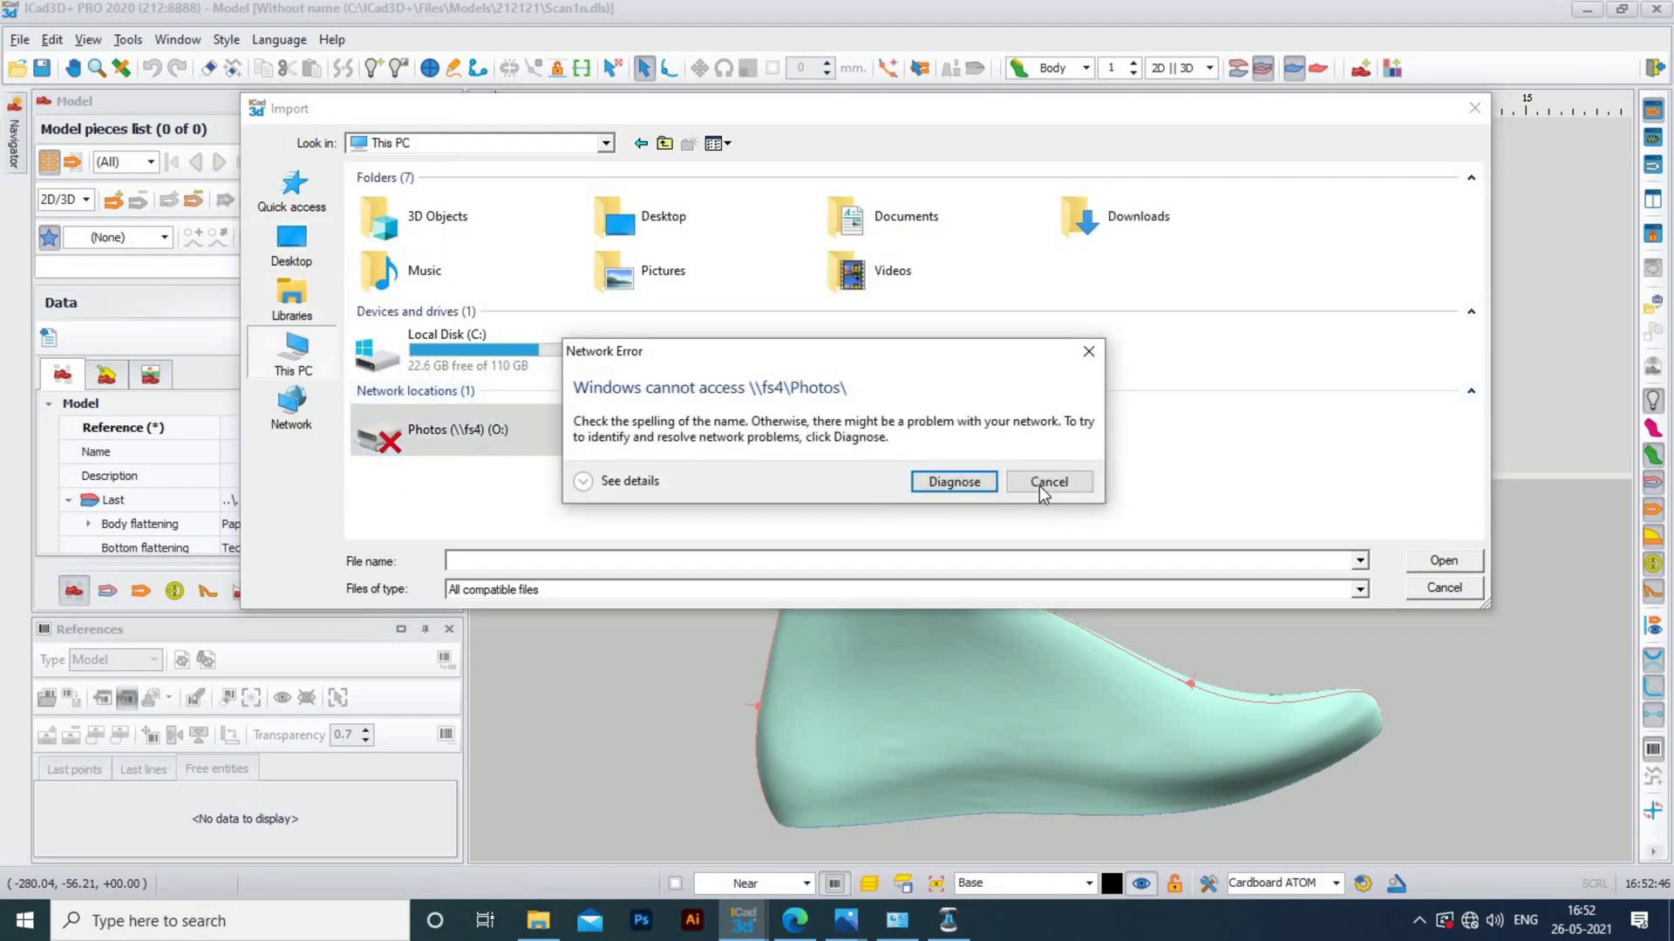
pyautogui.click(1025, 483)
pyautogui.click(488, 353)
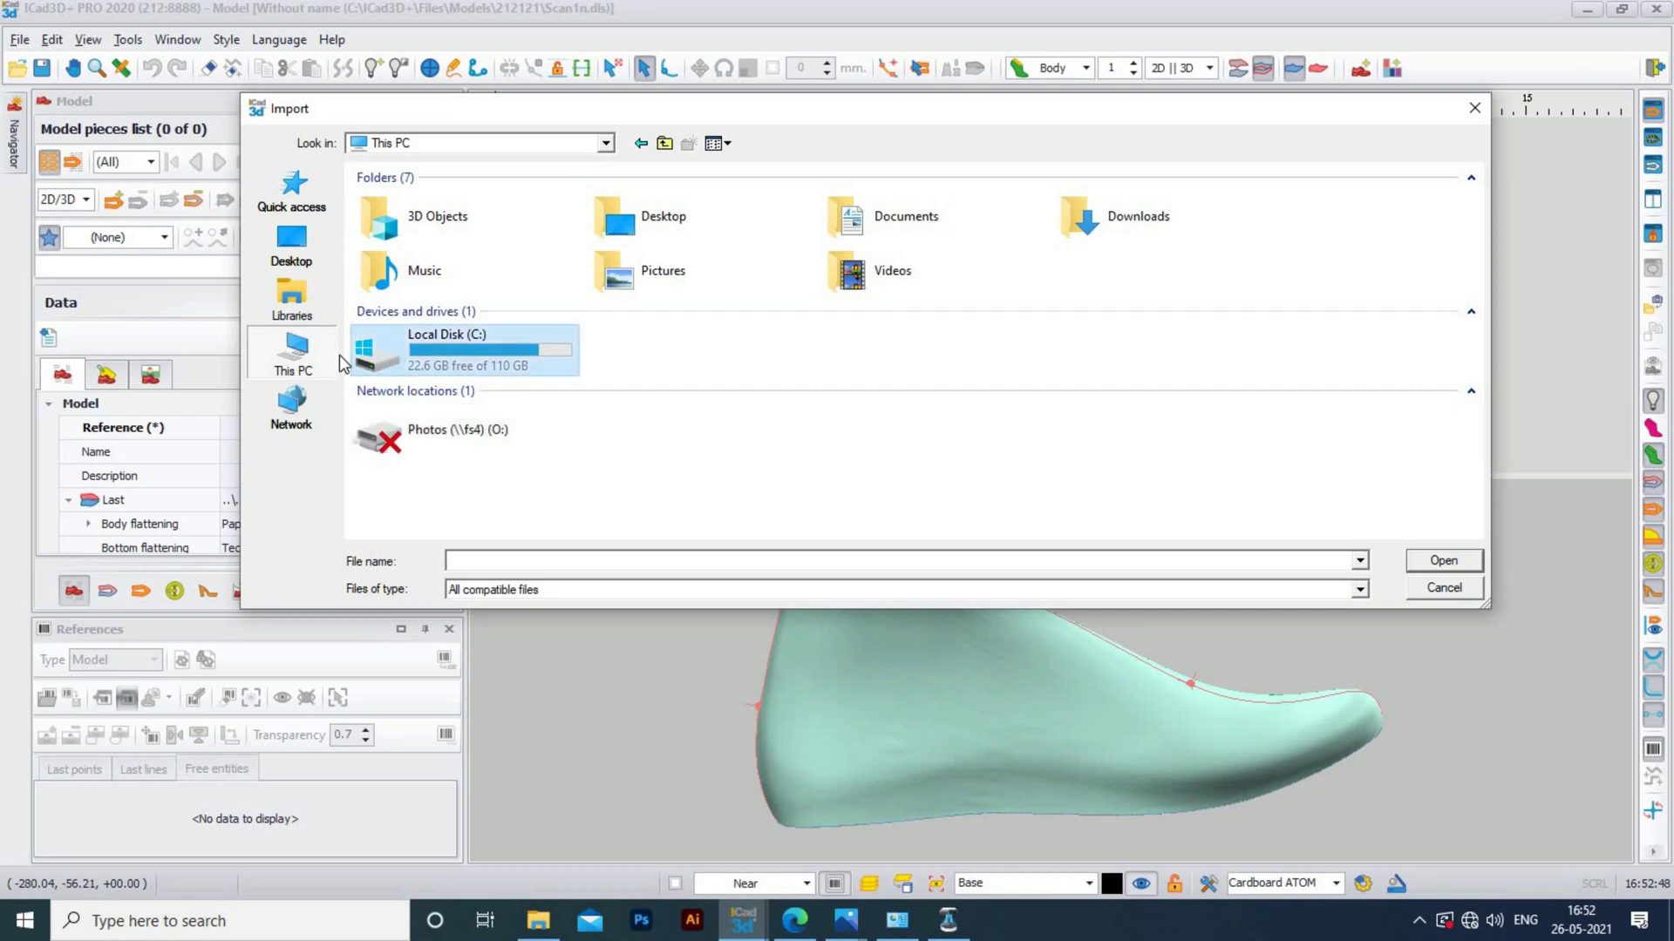
pyautogui.press('BackSpace')
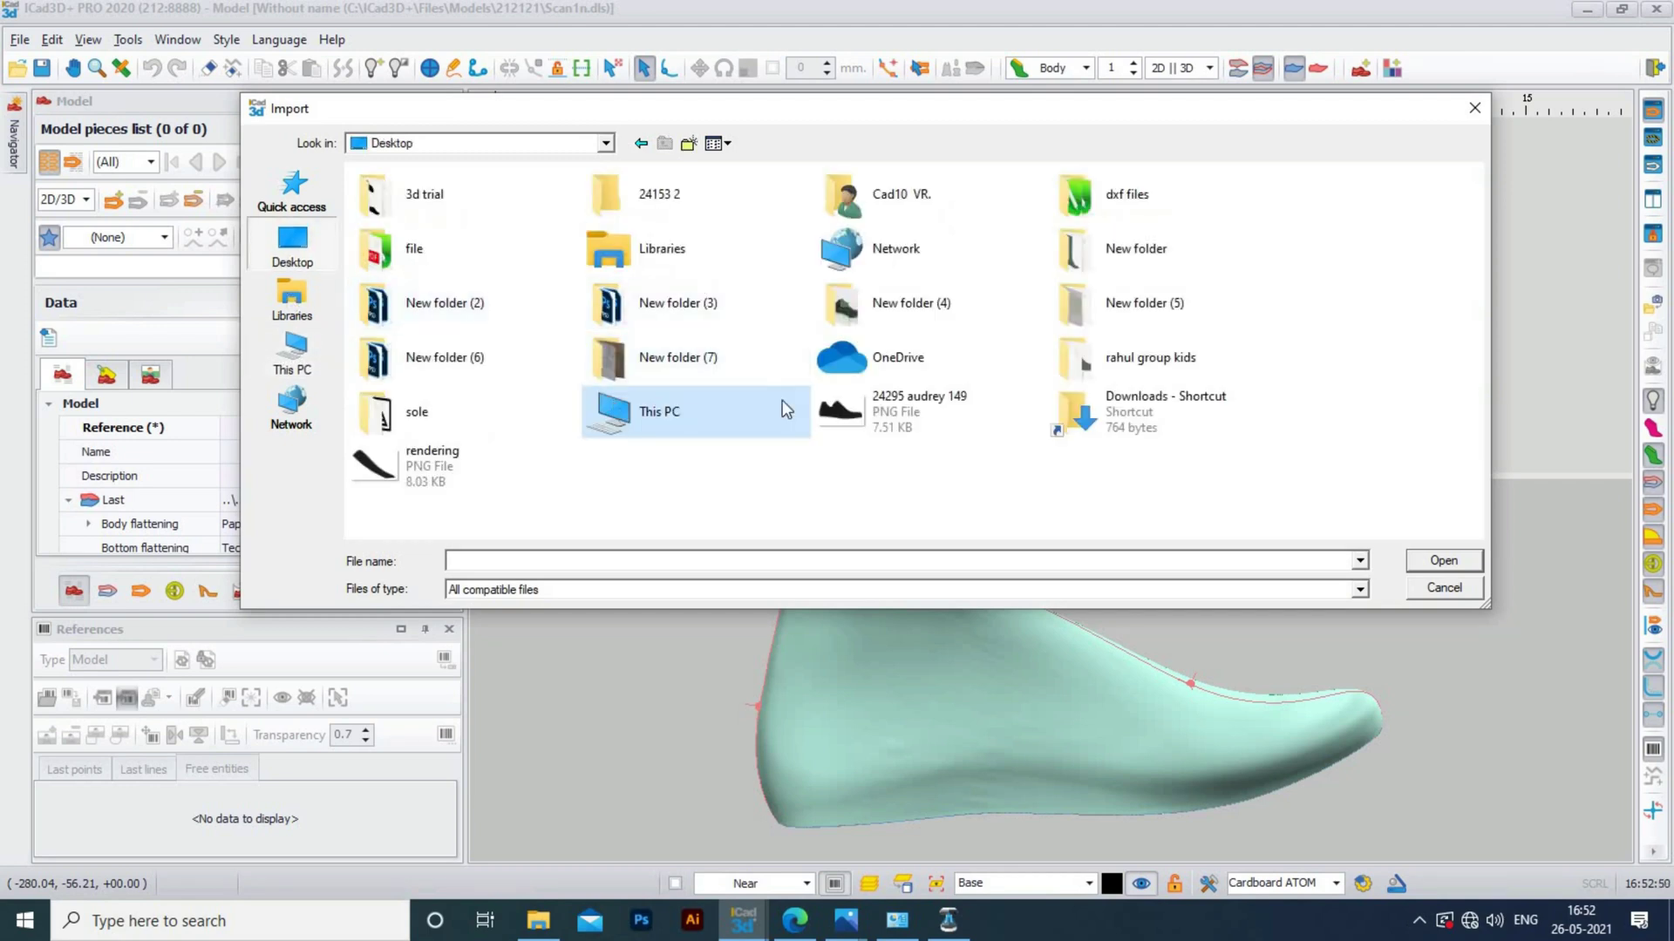
pyautogui.doubleClick(647, 310)
pyautogui.press('BackSpace')
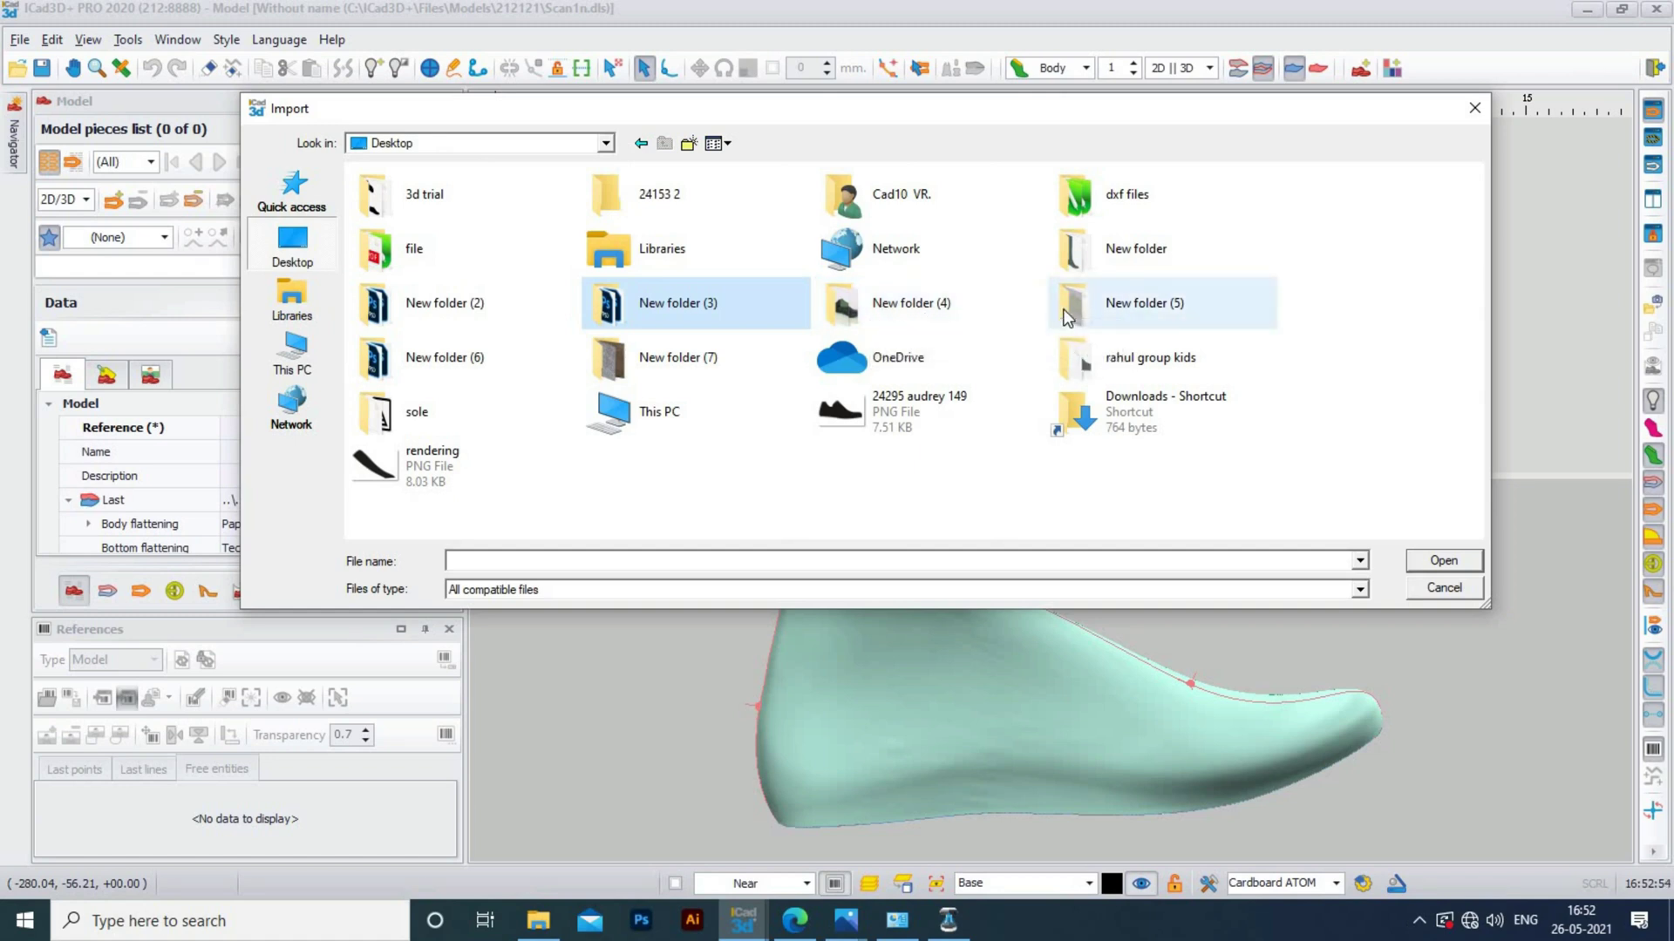
# Import 16-05-21 (2) from New folder (4) as the transparent background, compressing the texture to the set limit
pyautogui.doubleClick(856, 298)
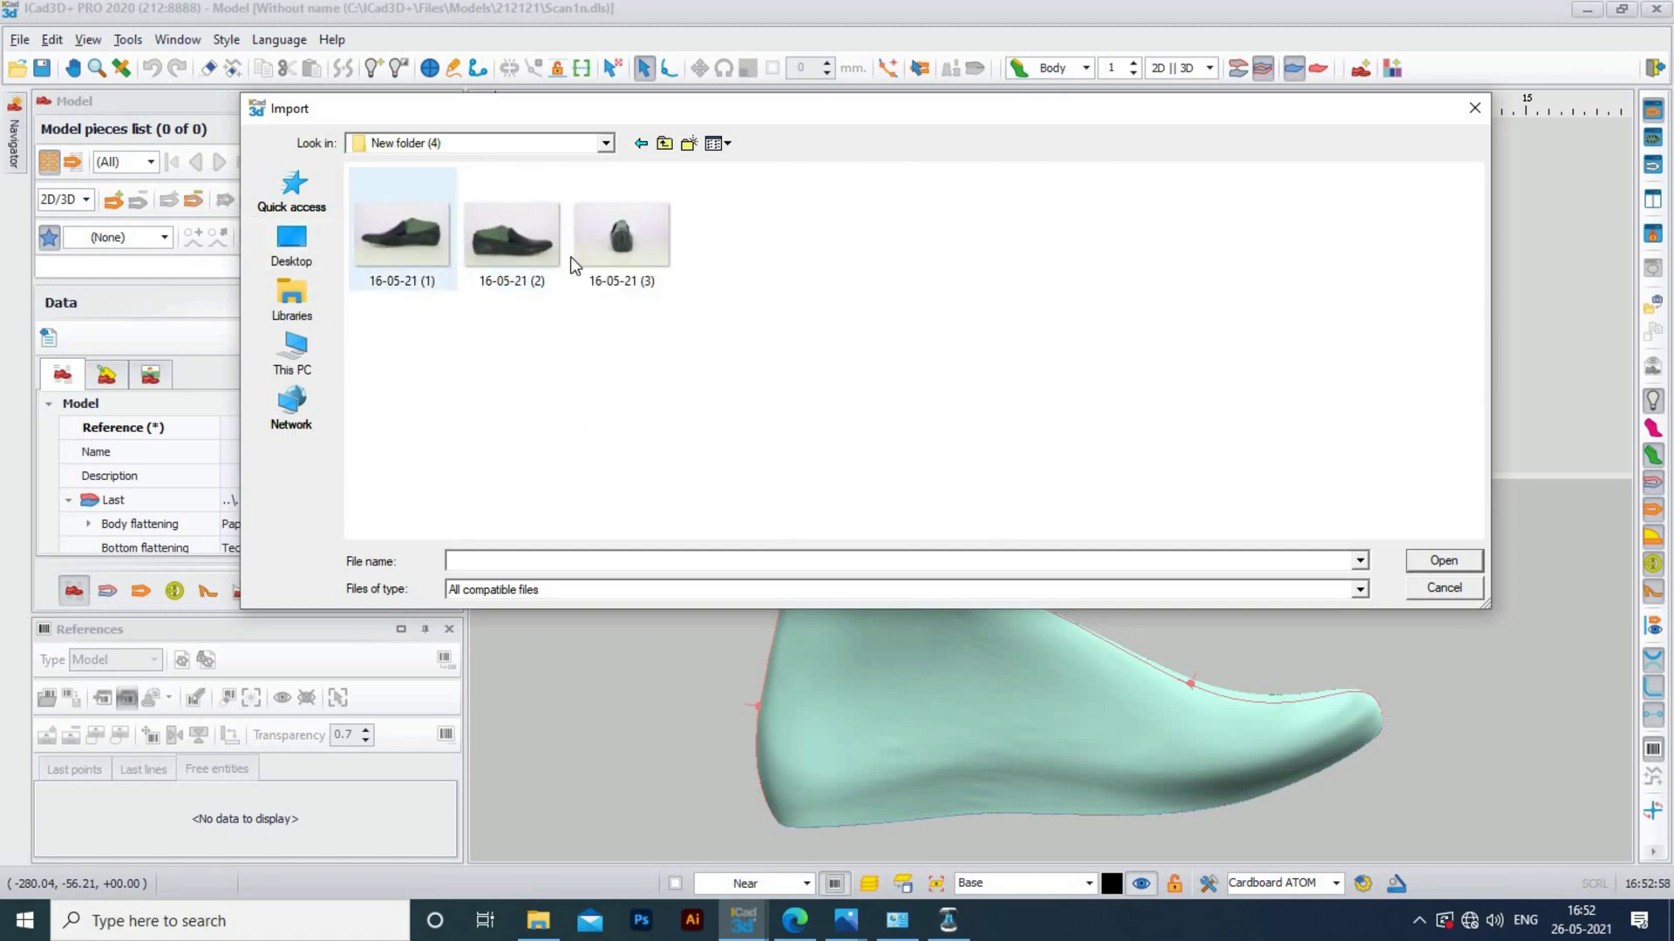
pyautogui.doubleClick(503, 251)
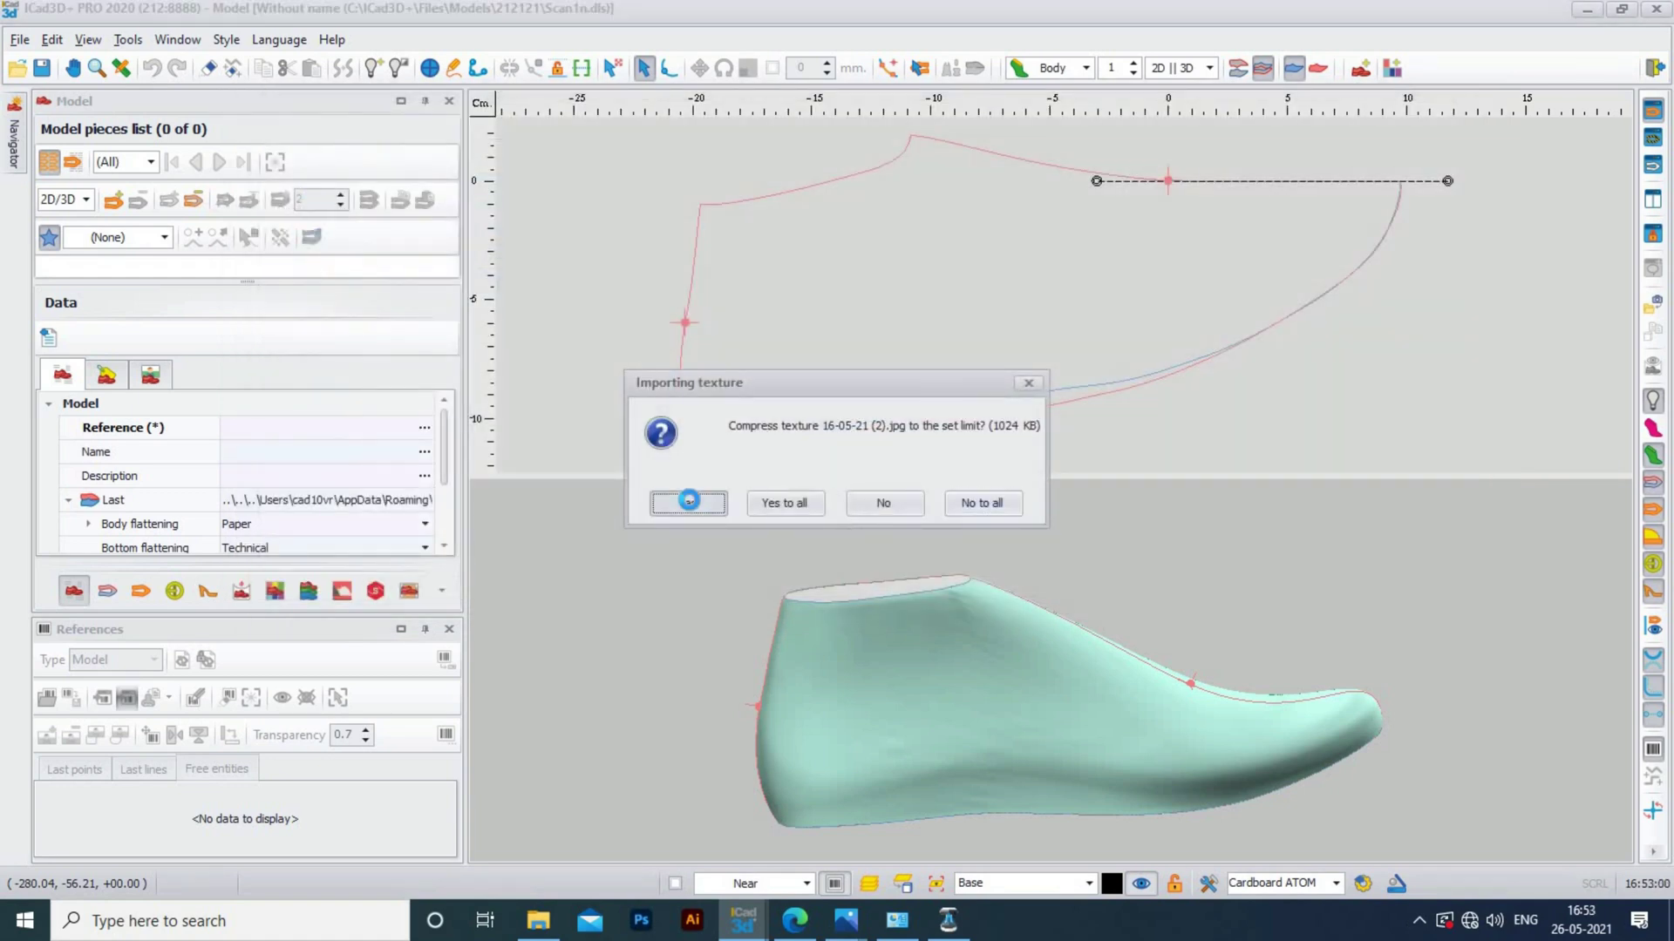
pyautogui.click(689, 502)
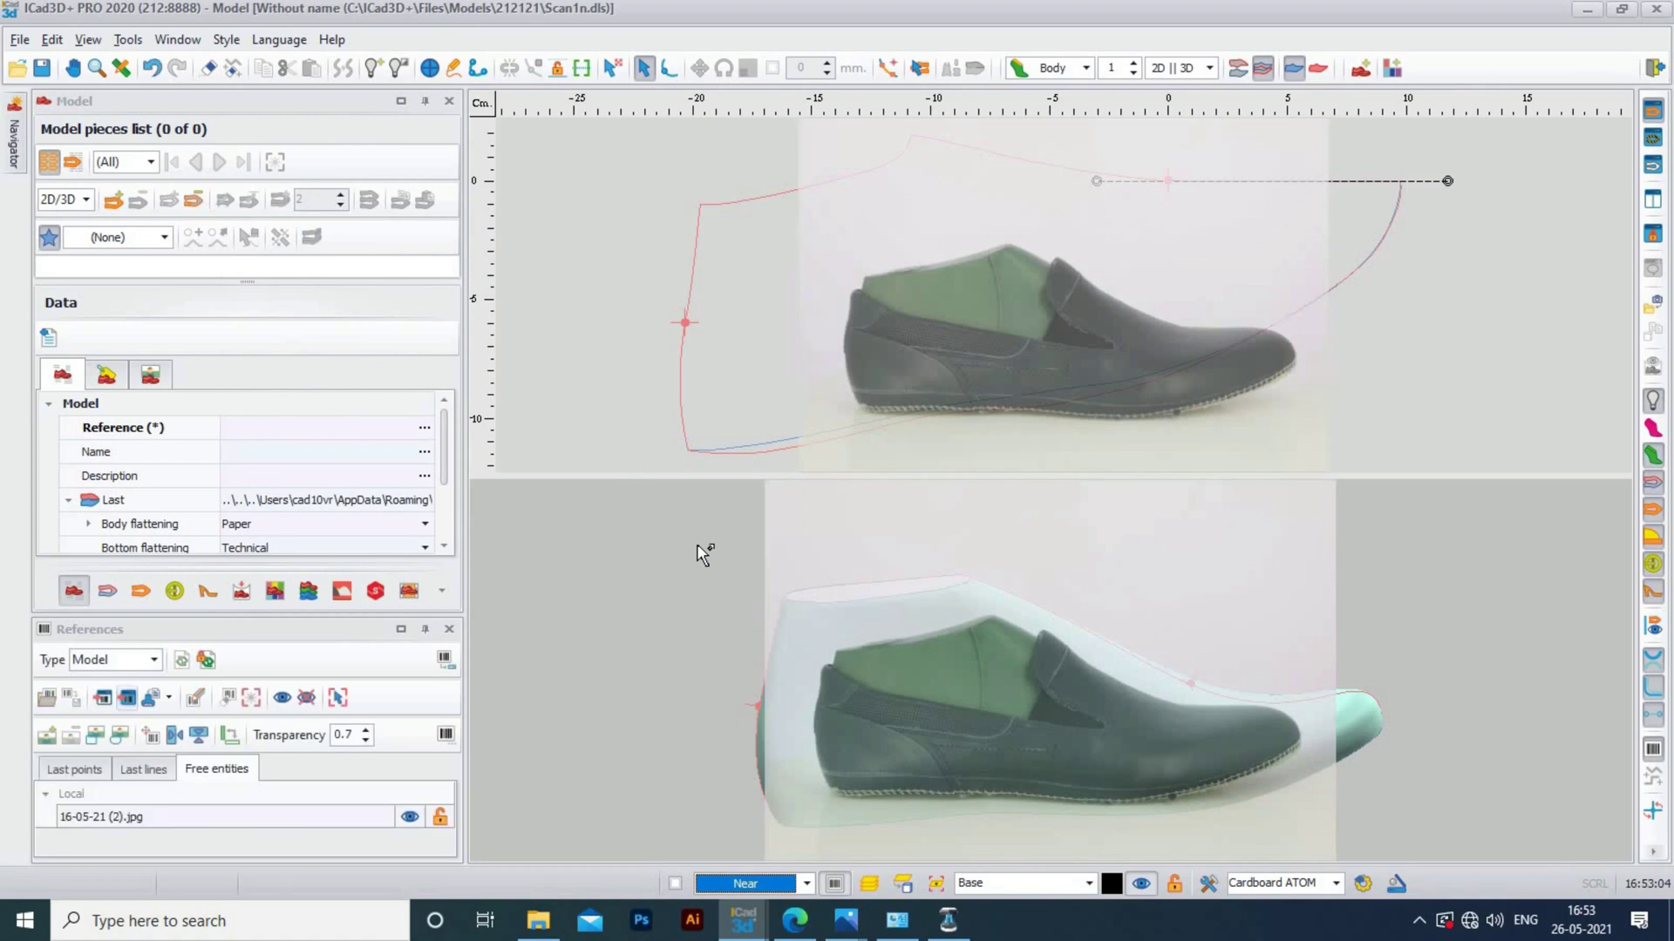
# Shrink and shift the 3D last to roughly match the shoe in the background photo
pyautogui.scroll(-5, 1027, 751)
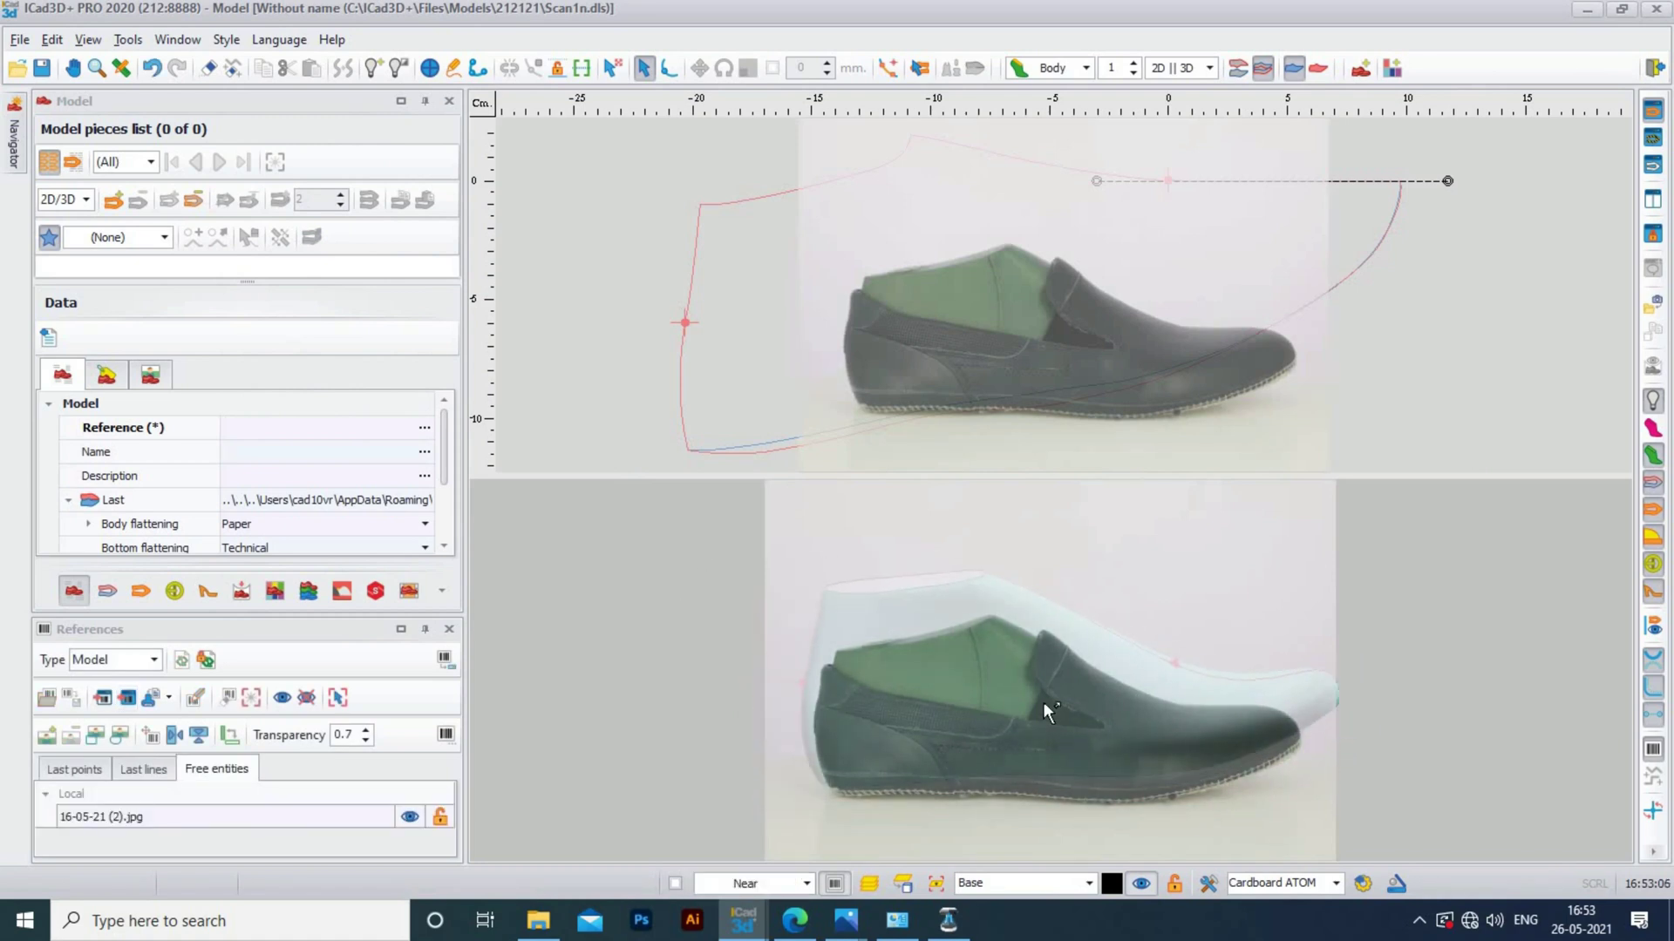
pyautogui.moveTo(1053, 667); pyautogui.dragTo(1064, 685, button='middle')
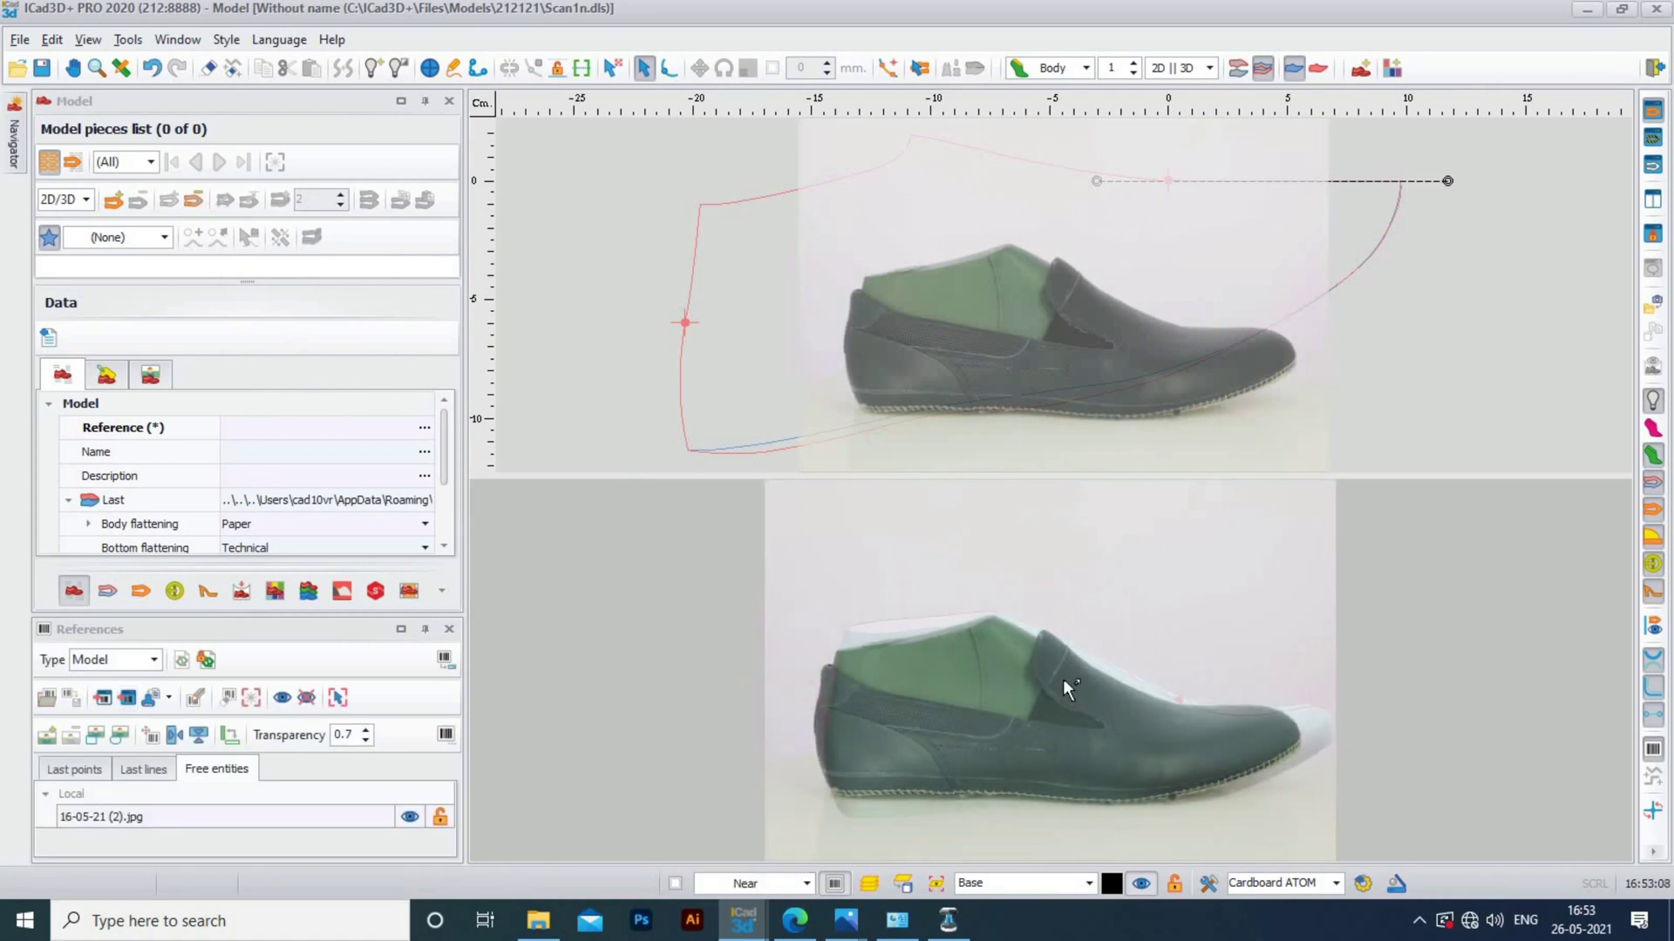
# Set the transfer mode to 3D->2D and enlarge the 3D view to fill the work area
pyautogui.click(1188, 71)
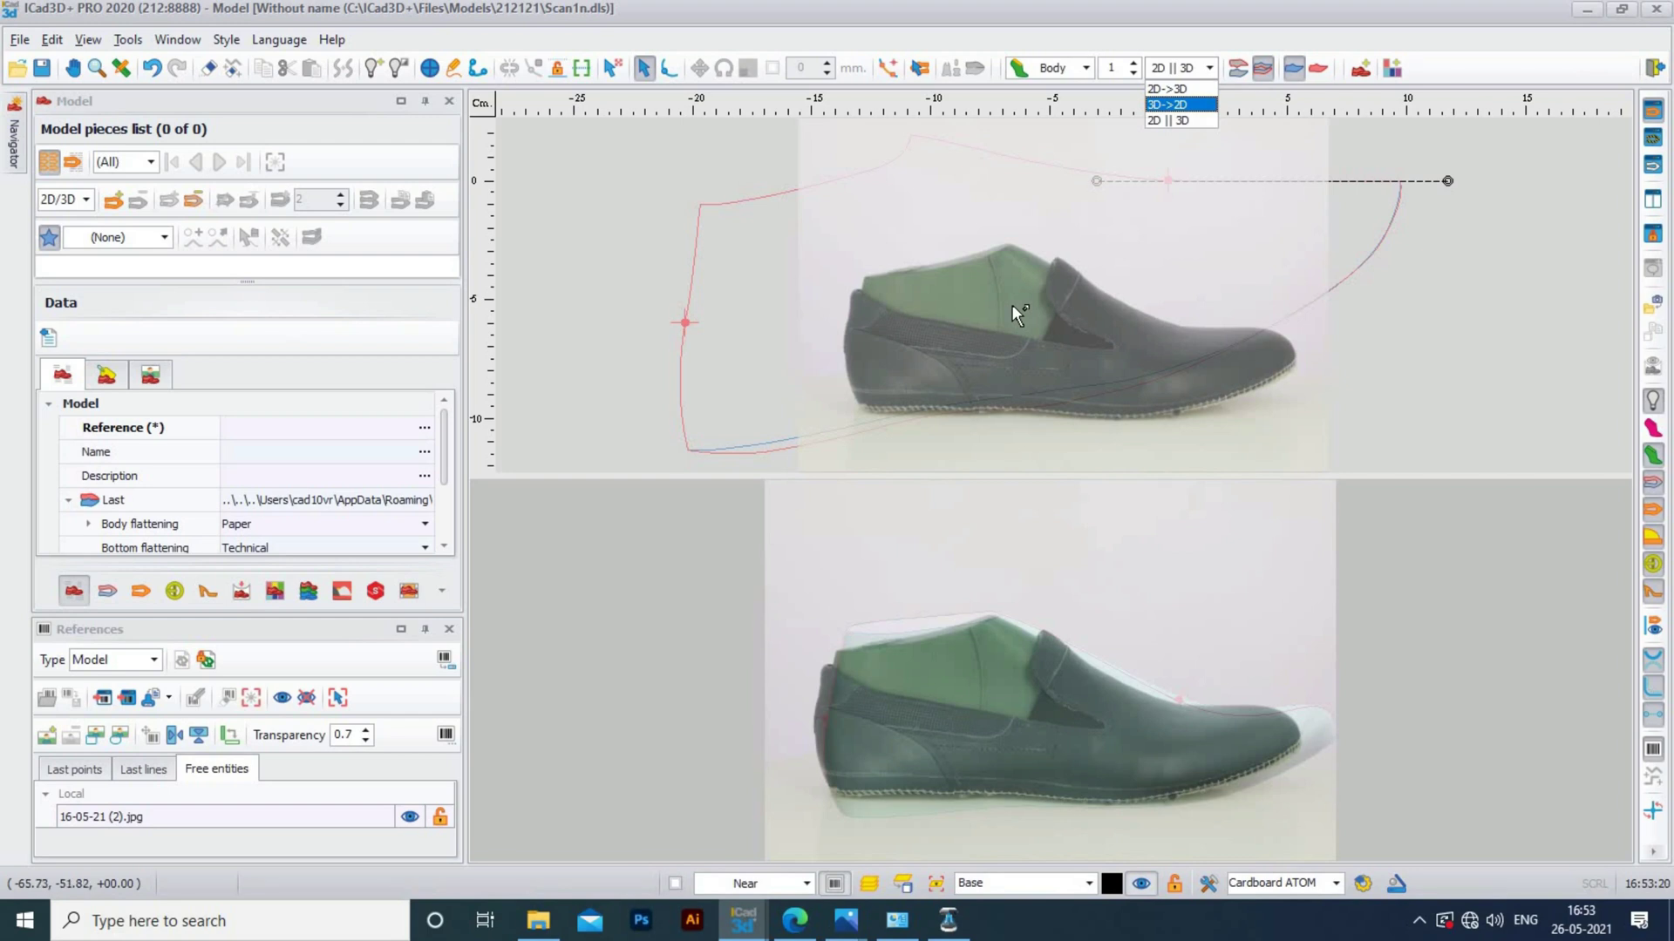
pyautogui.click(1182, 105)
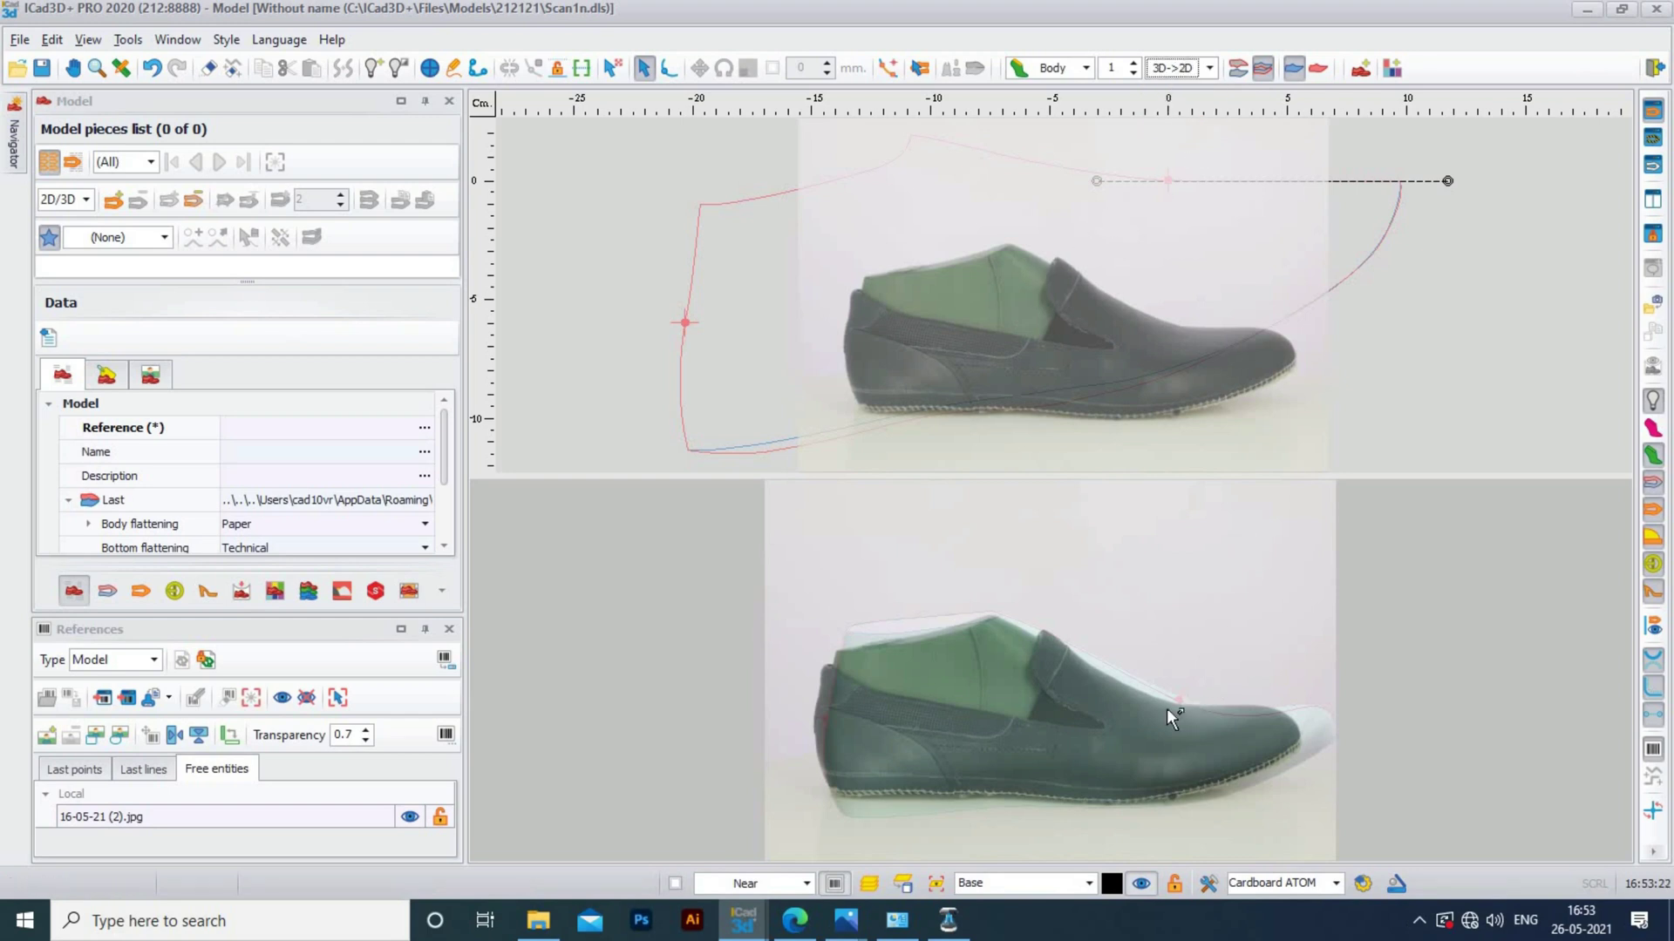
pyautogui.click(1655, 853)
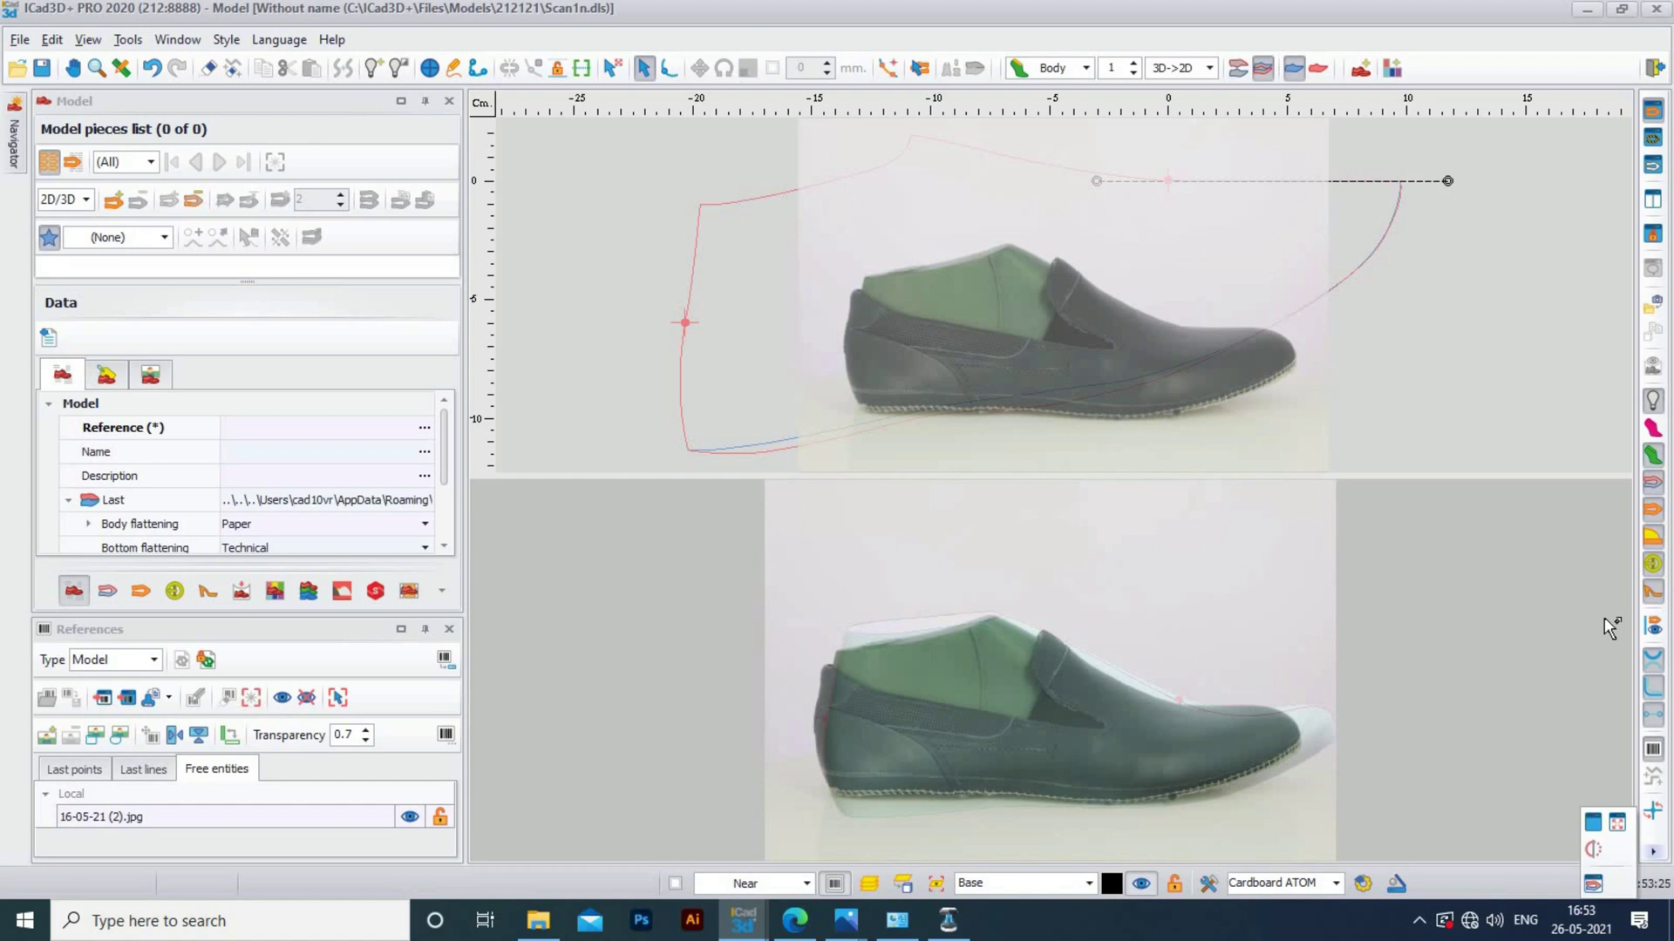
pyautogui.click(1594, 824)
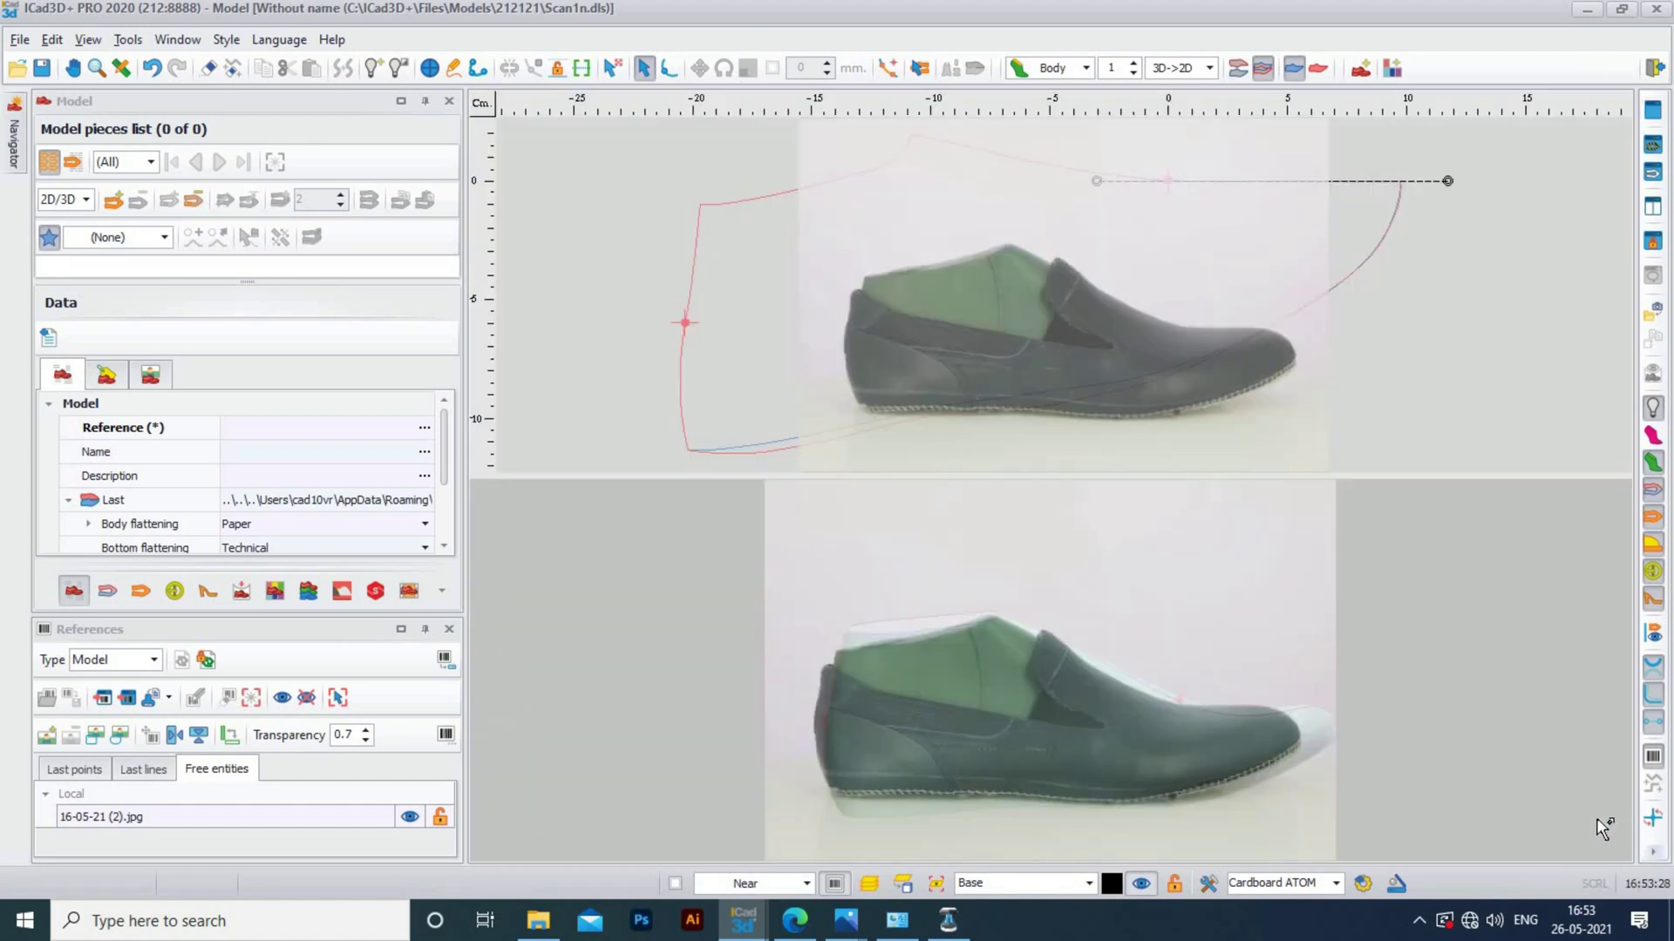
# Fit the 3D last's size, position and orientation to the shoe outline in the enlarged background photo
pyautogui.moveTo(893, 566); pyautogui.dragTo(915, 609, button='middle')
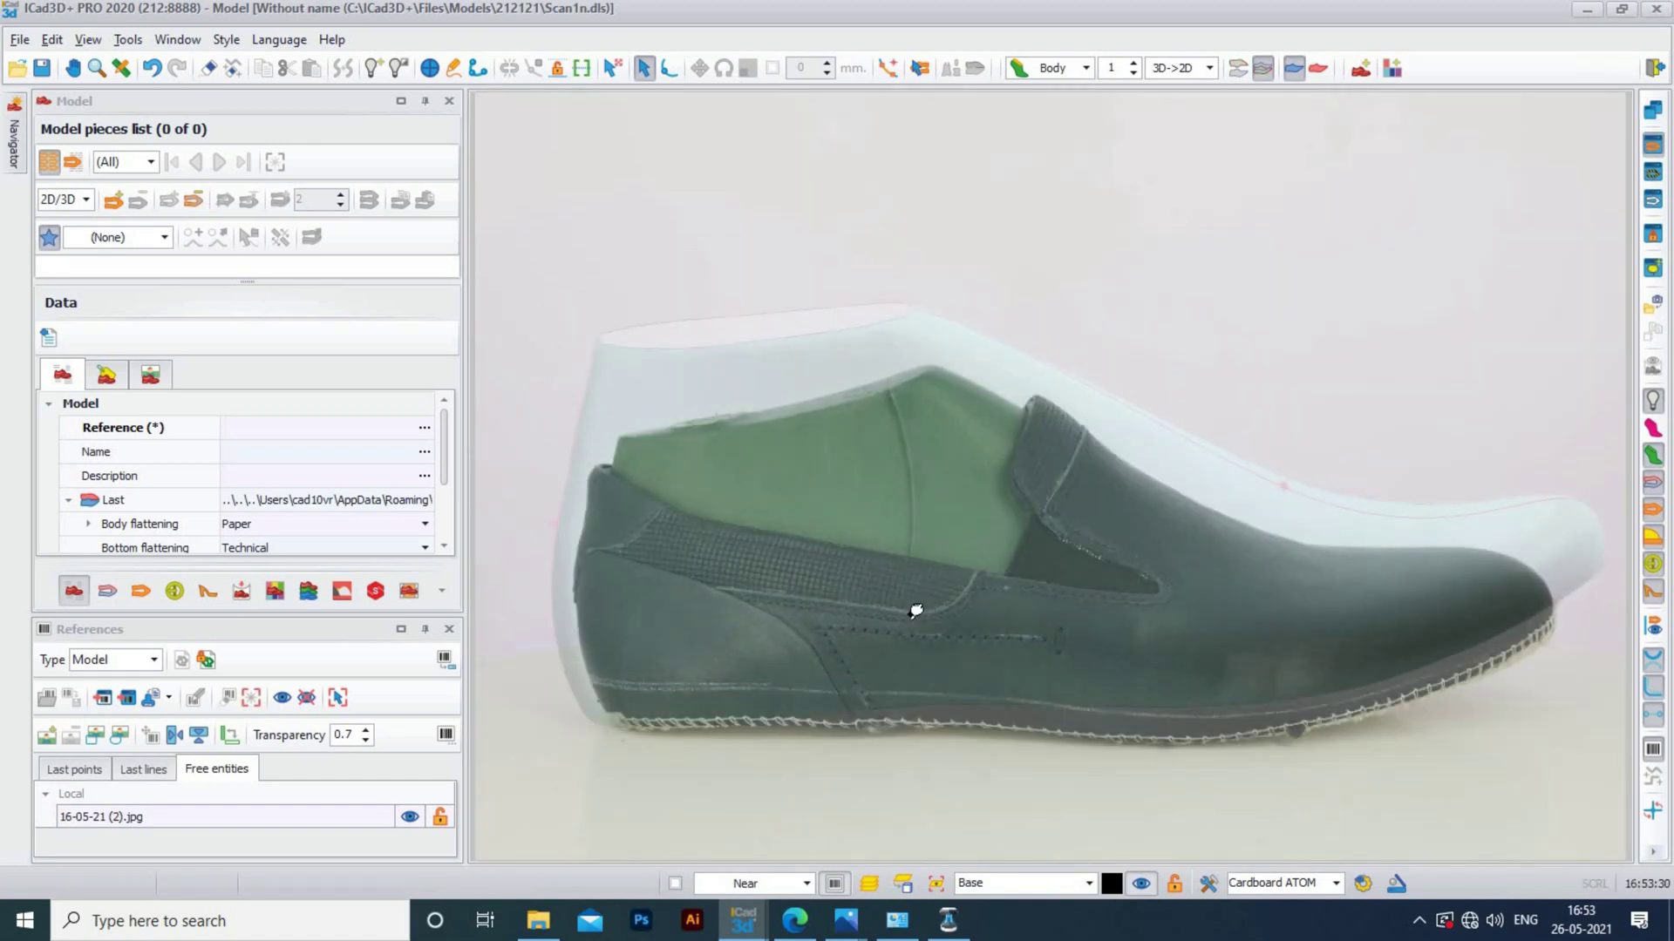
pyautogui.scroll(-2, 915, 610)
pyautogui.scroll(2, 785, 602)
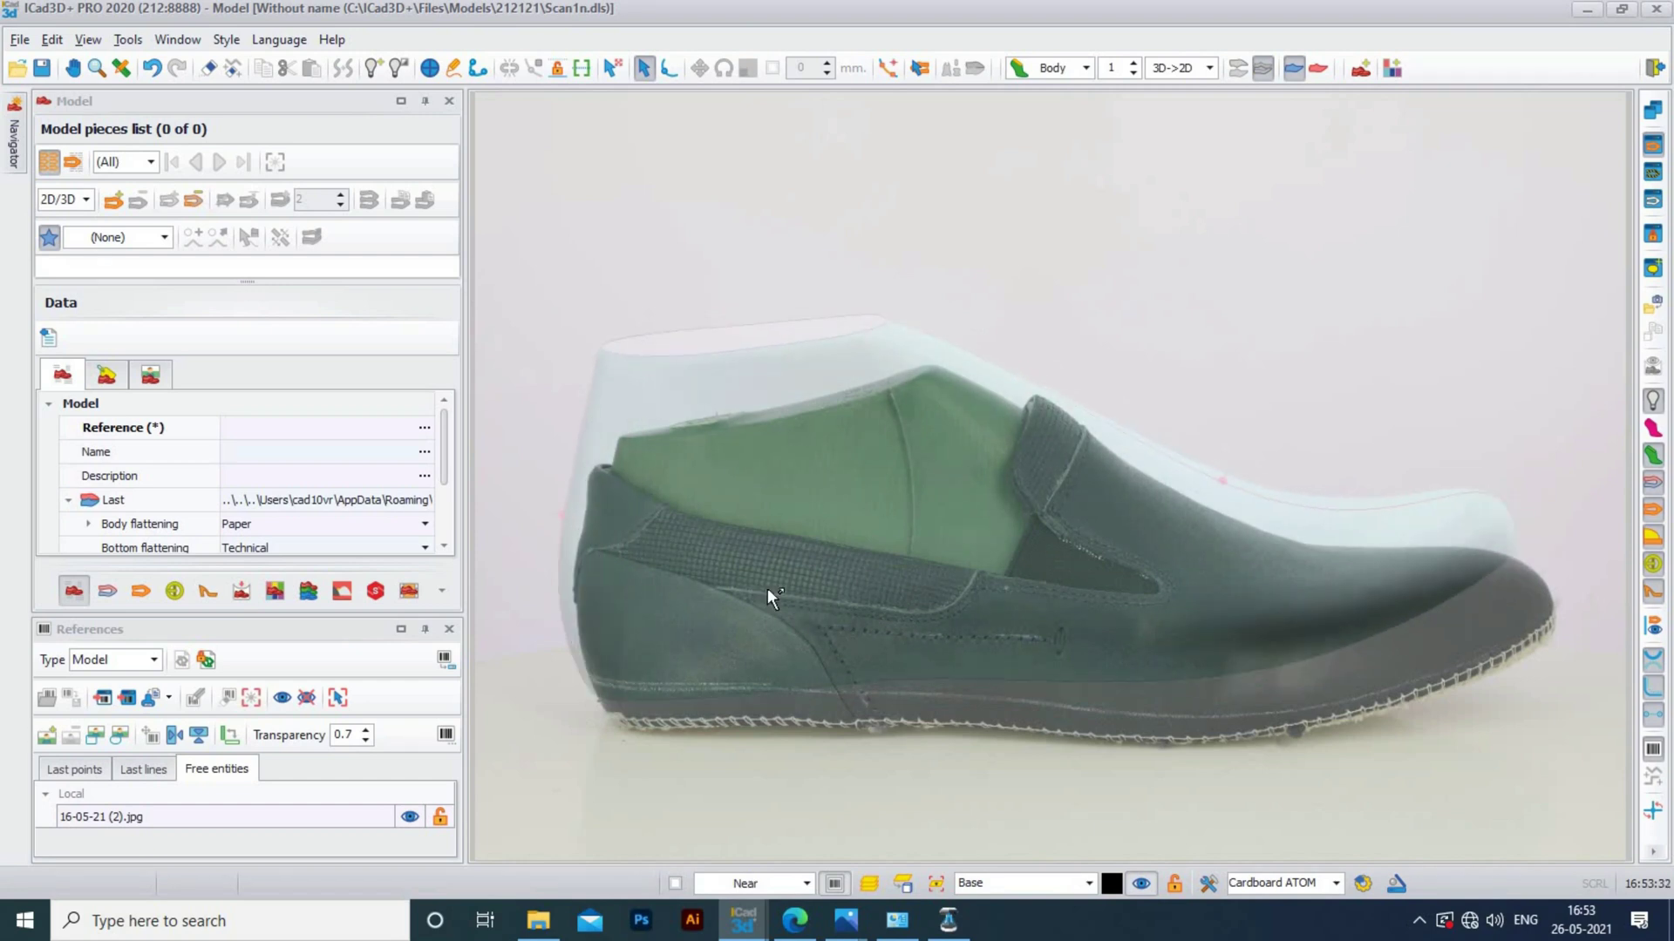
pyautogui.moveTo(1003, 402); pyautogui.dragTo(1032, 442, button='middle')
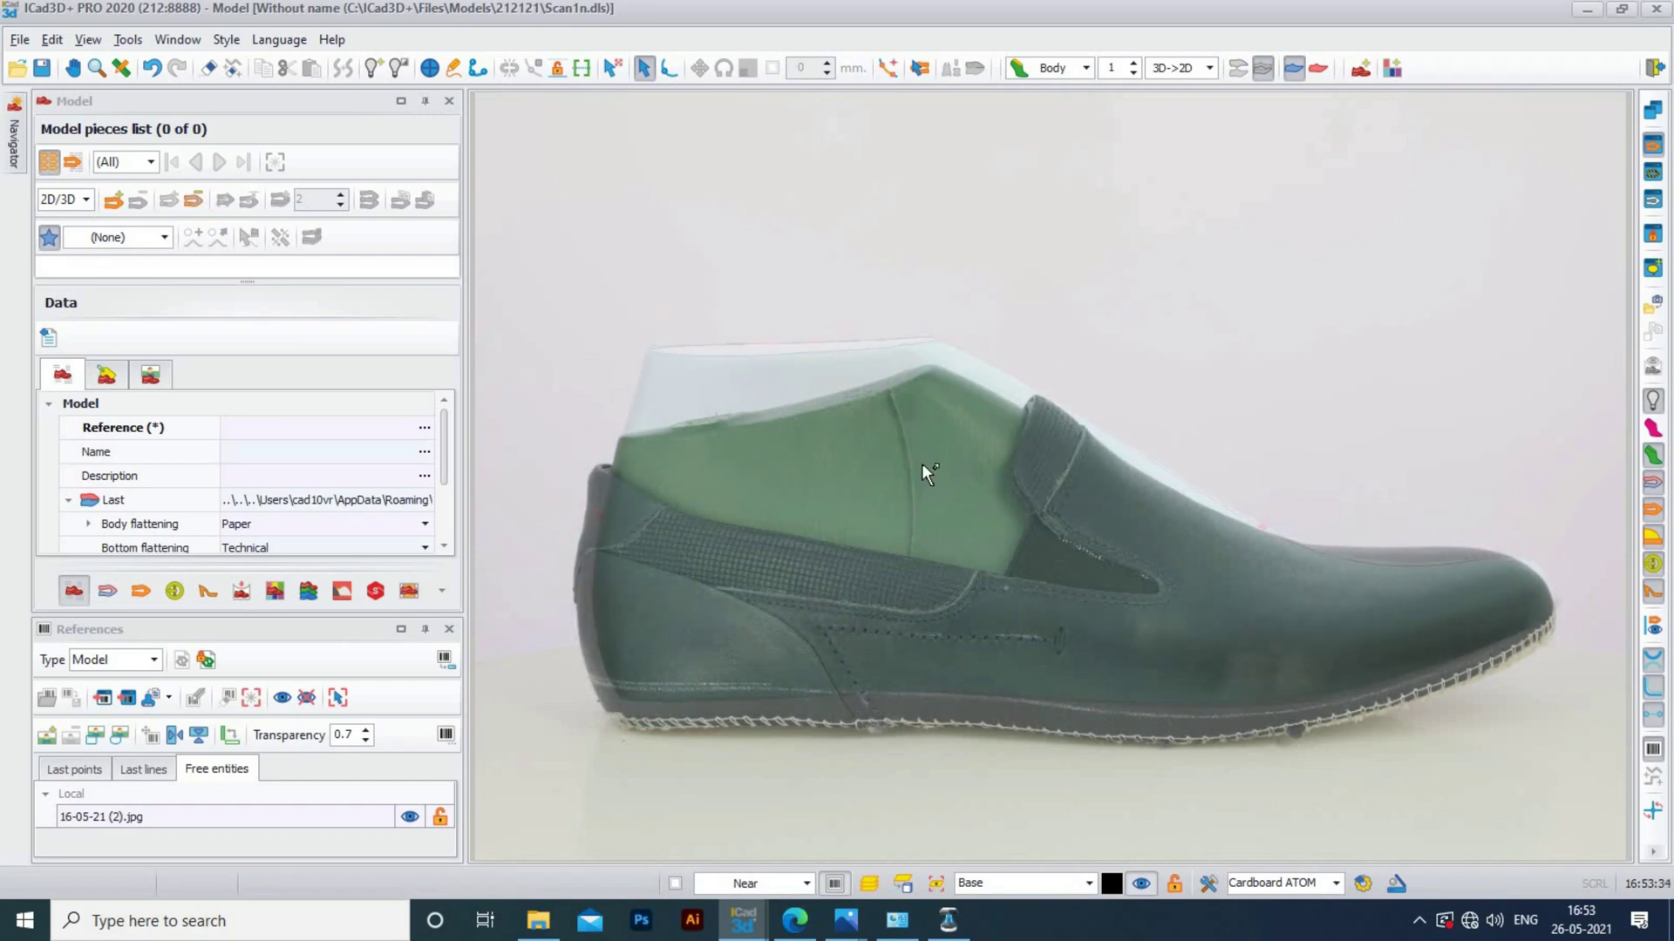
pyautogui.moveTo(923, 463); pyautogui.dragTo(1012, 478, button='right')
pyautogui.moveTo(978, 477); pyautogui.dragTo(978, 481, button='middle')
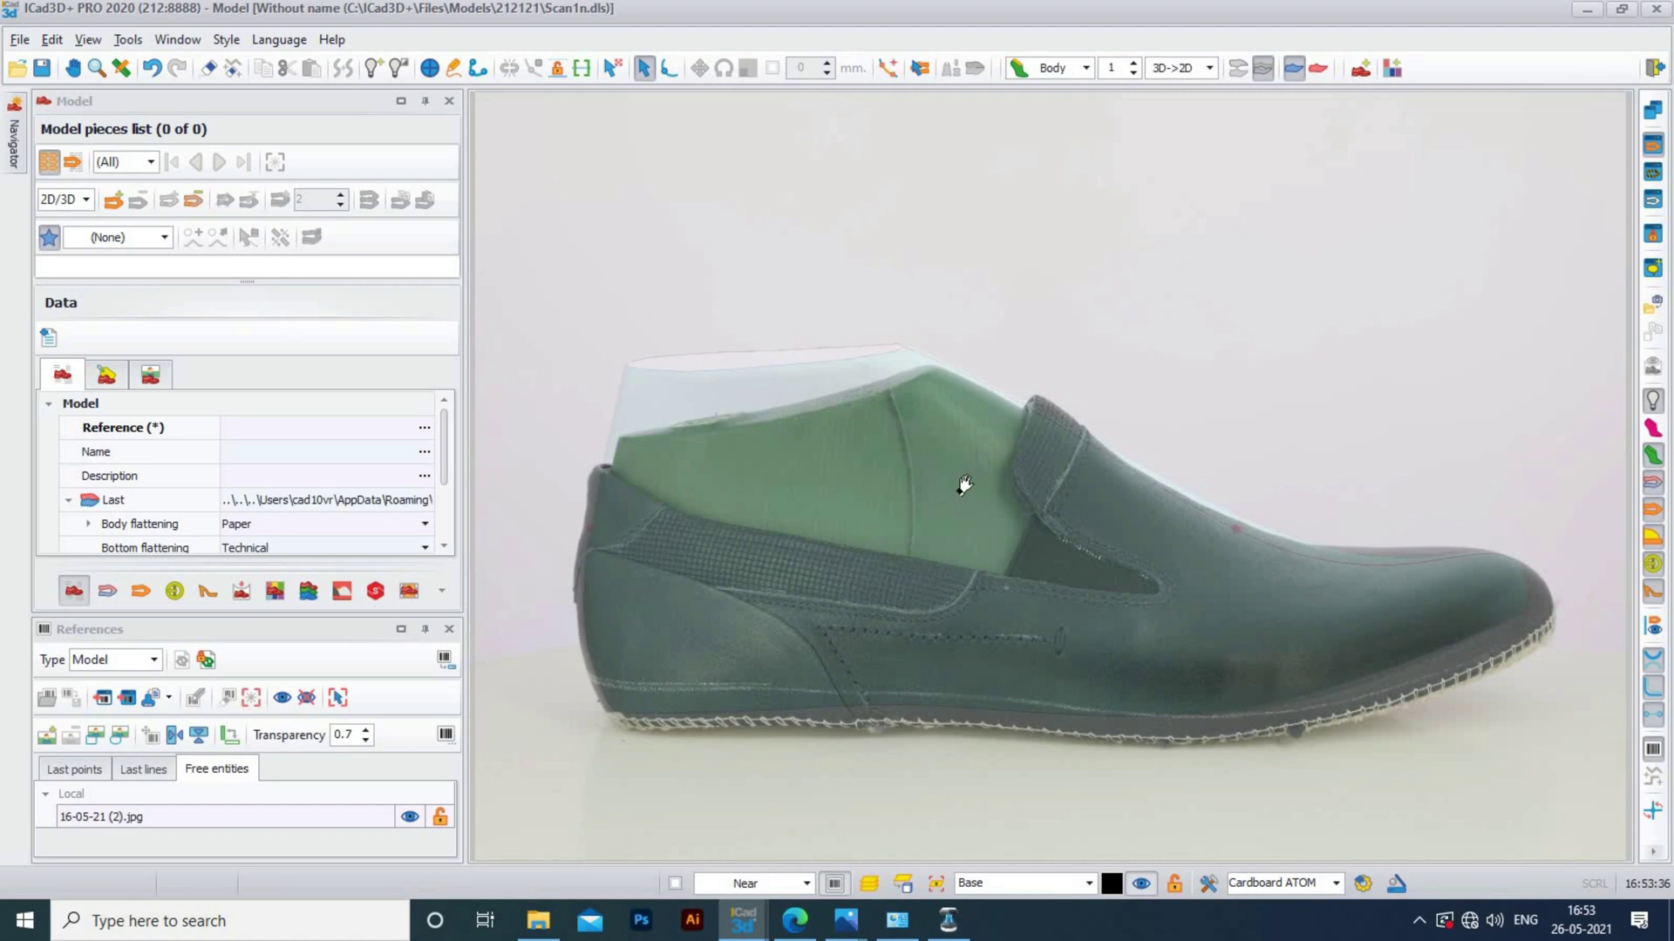
pyautogui.moveTo(965, 485); pyautogui.dragTo(1132, 534, button='right')
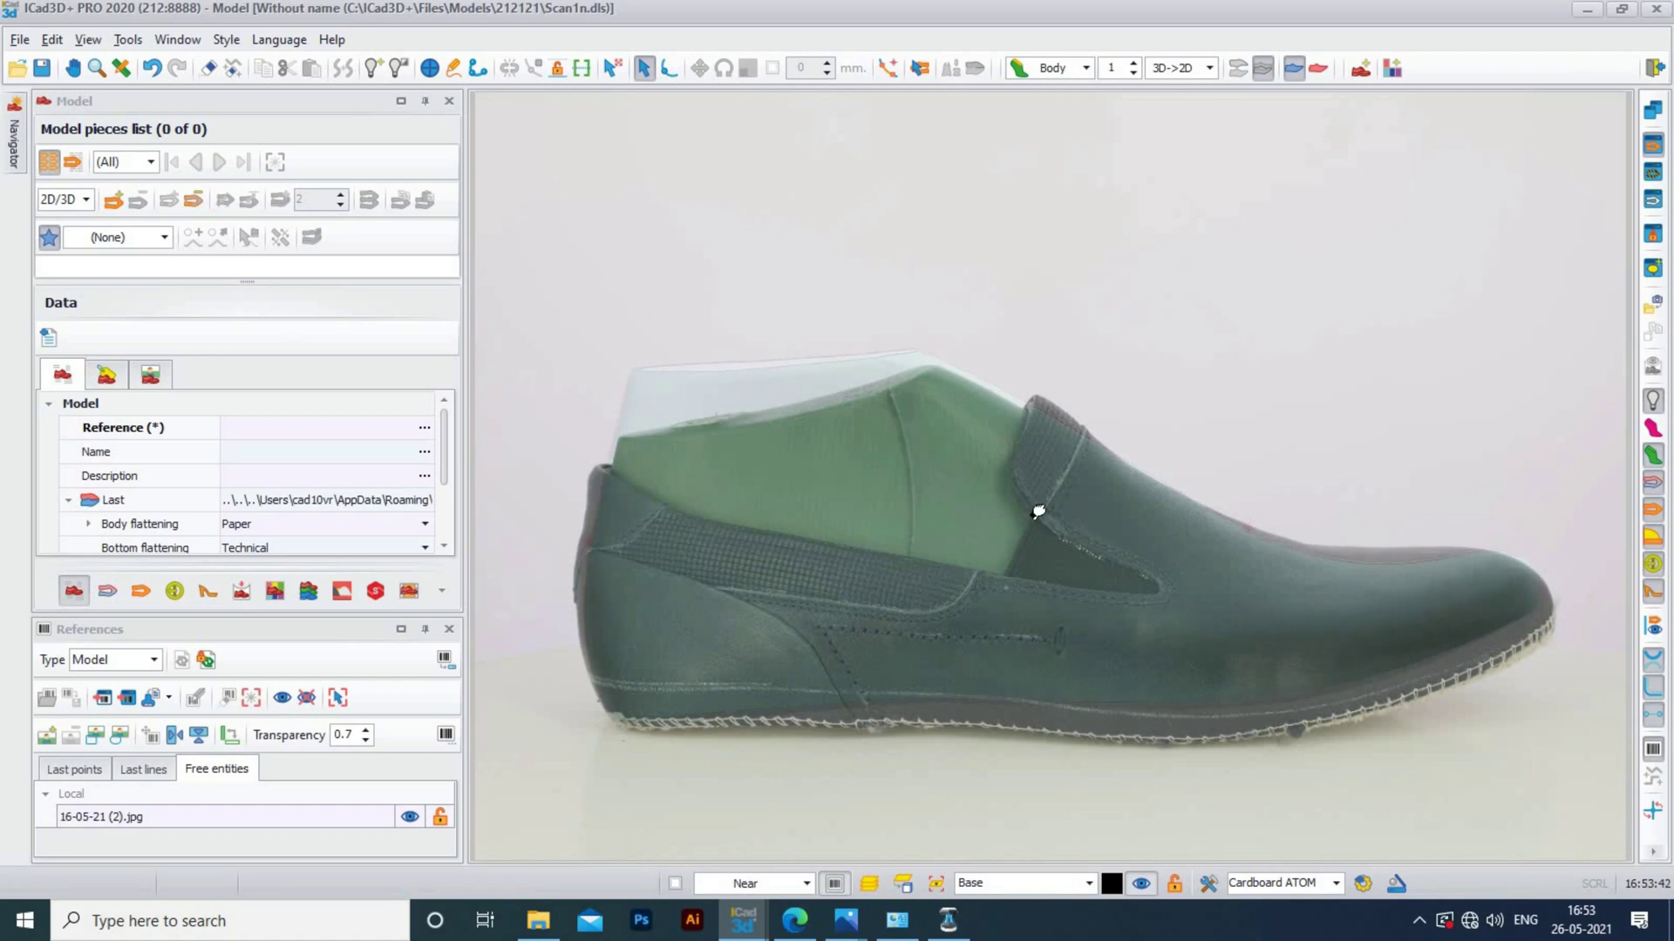
# Fine-tune the 3D last's orientation against the shoe outline in the background photo
pyautogui.moveTo(1037, 511); pyautogui.dragTo(1042, 517, button='middle')
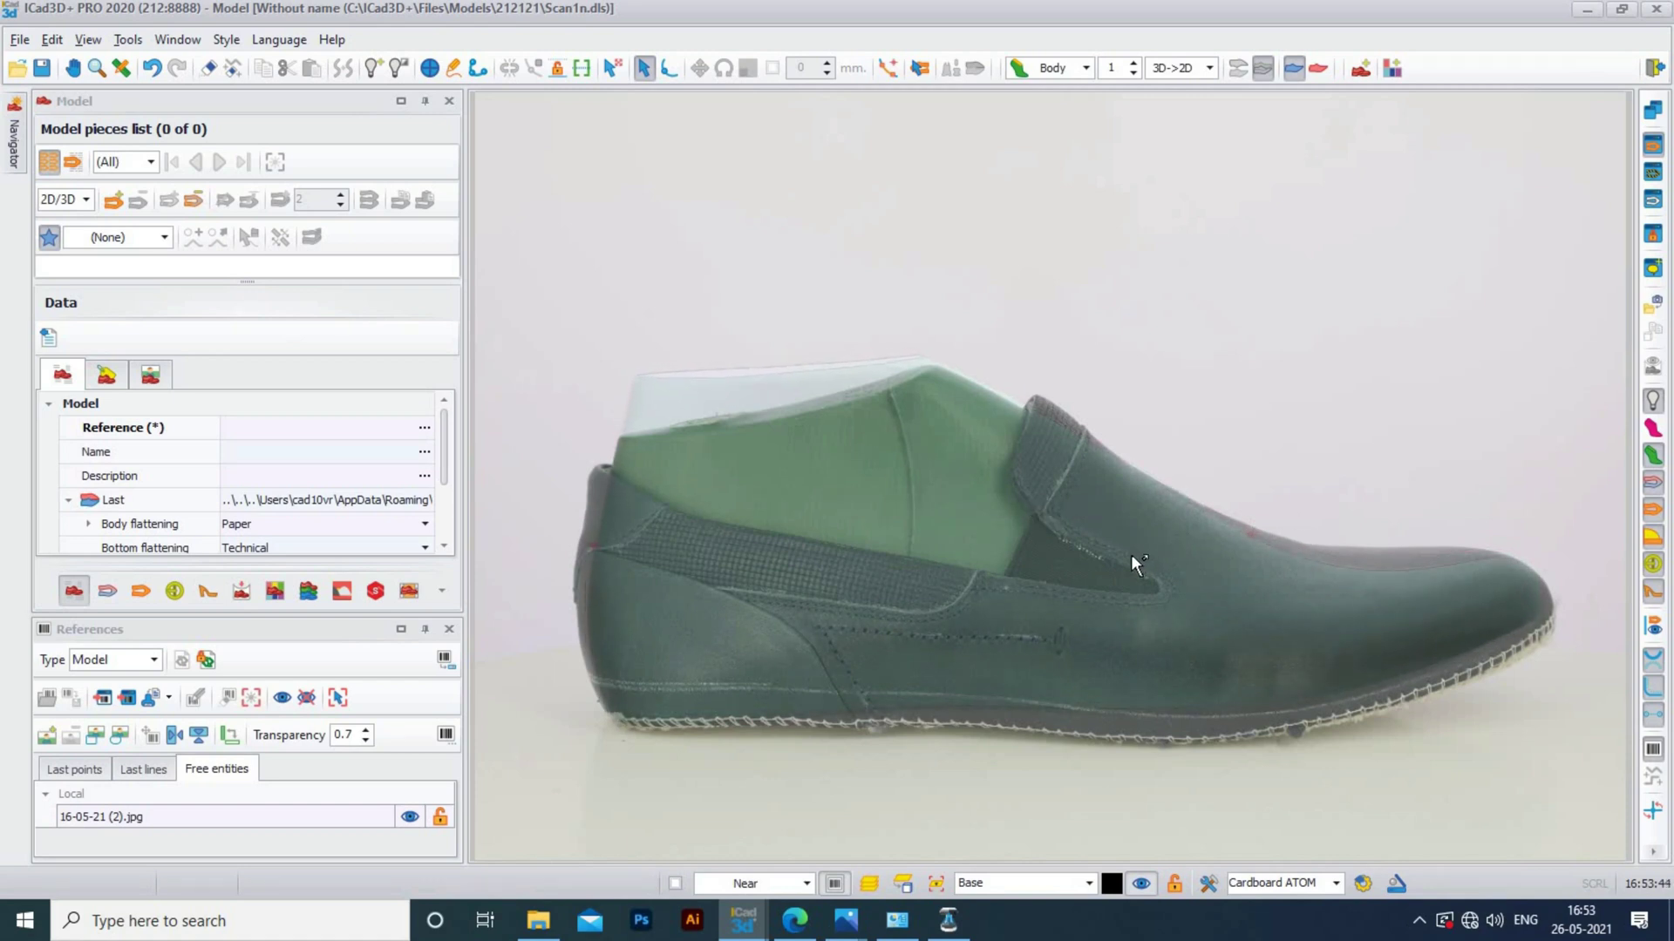
pyautogui.moveTo(1090, 571); pyautogui.dragTo(1101, 571, button='middle')
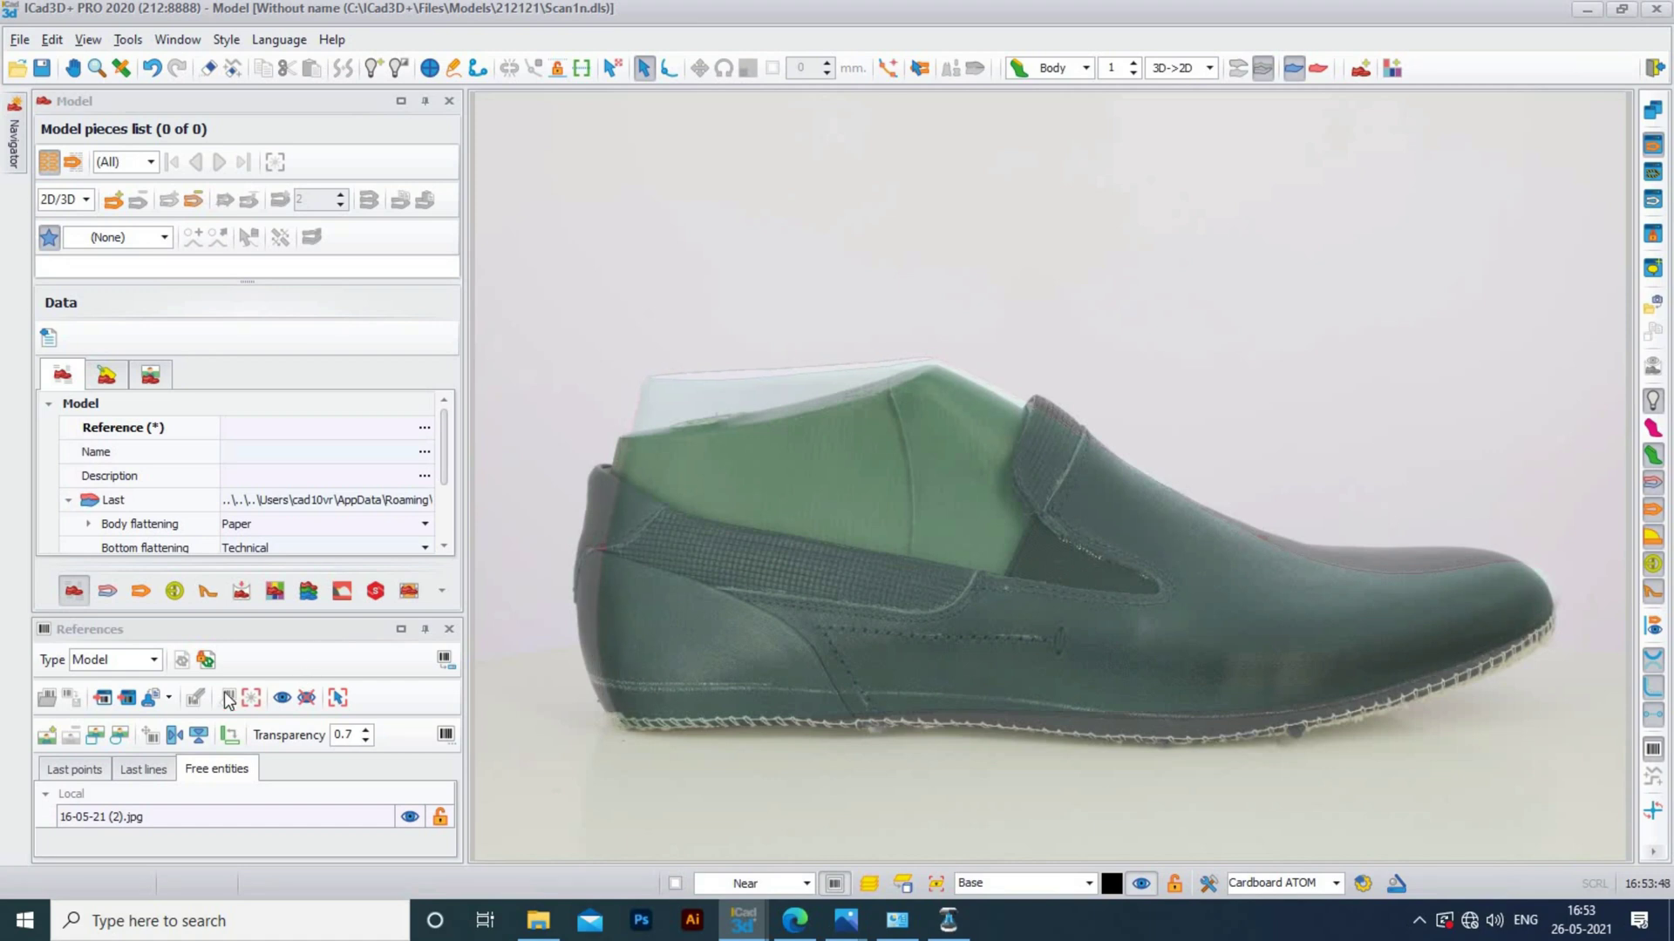
pyautogui.click(123, 736)
pyautogui.click(123, 737)
pyautogui.moveTo(912, 555); pyautogui.dragTo(904, 549)
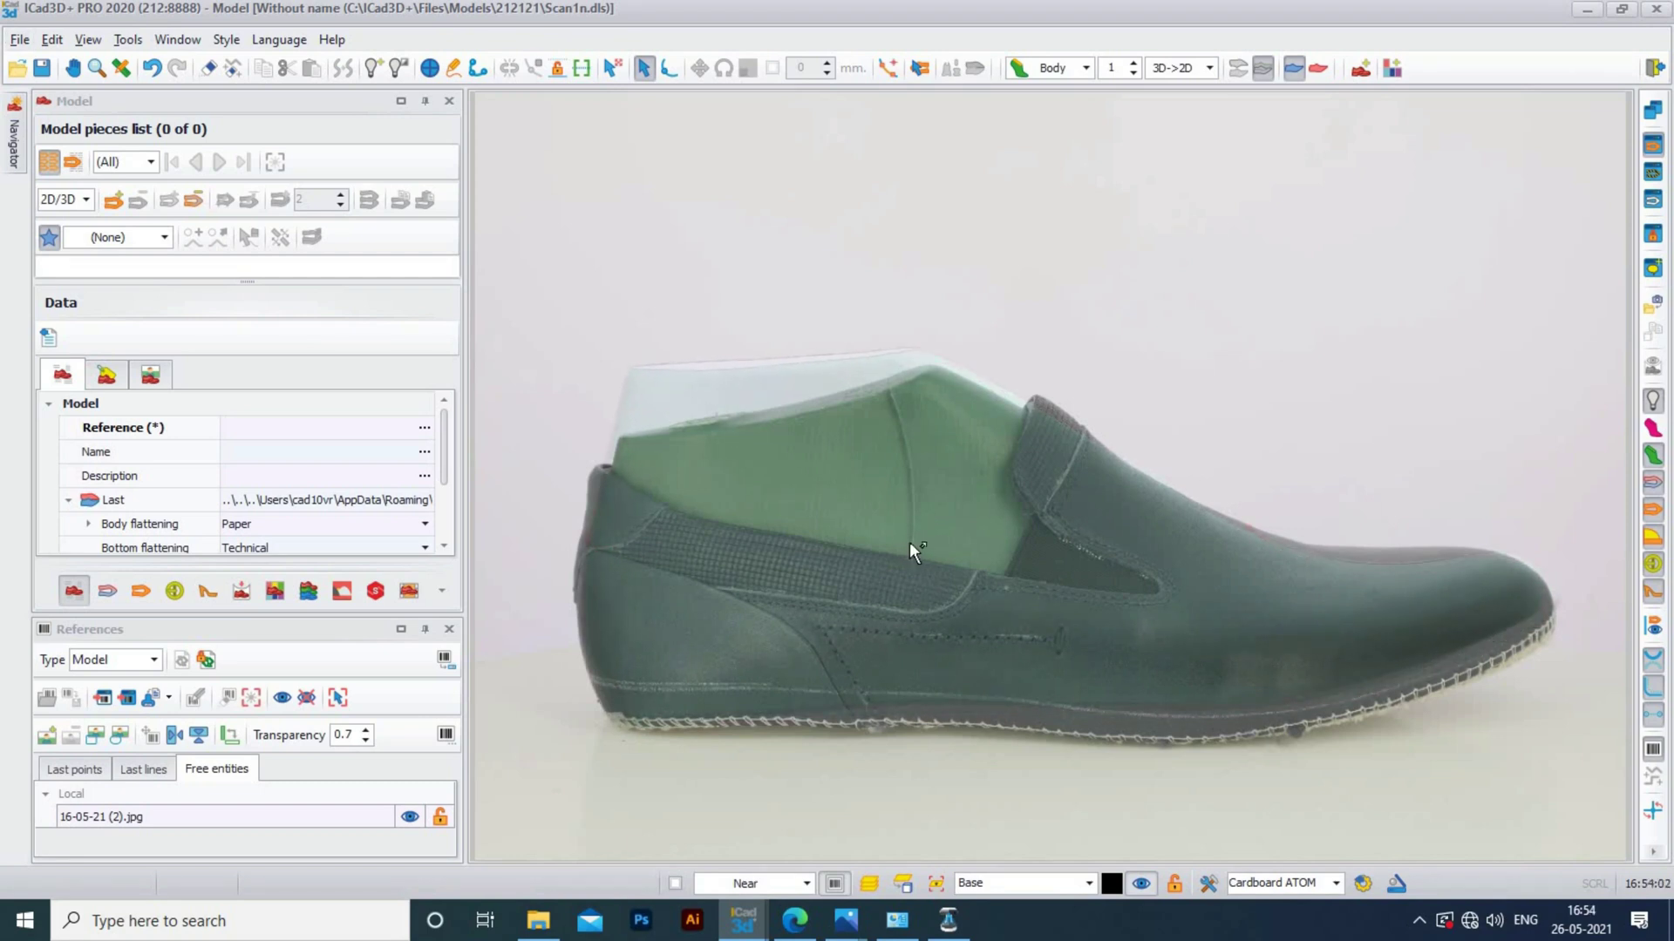
pyautogui.moveTo(908, 542)
pyautogui.mouseDown(button='middle')
pyautogui.moveTo(923, 547)
pyautogui.moveTo(882, 535)
pyautogui.mouseUp(button='middle')
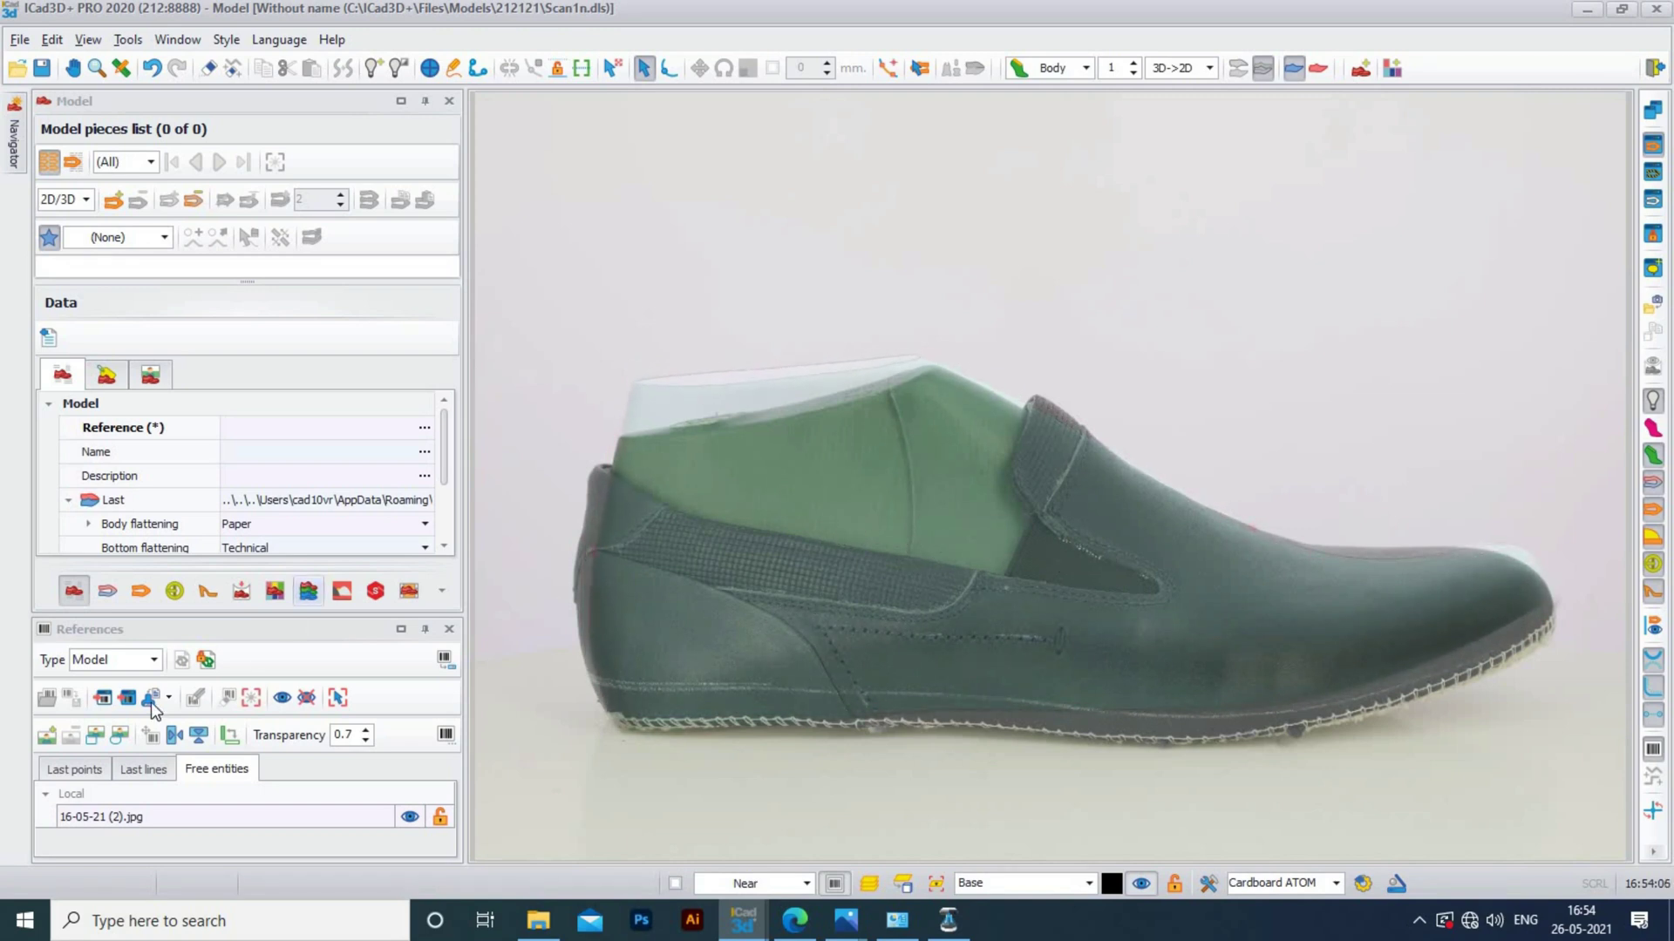
# Warp the background photo at the heel, toe and instep so the shoe outline follows the last
pyautogui.click(119, 735)
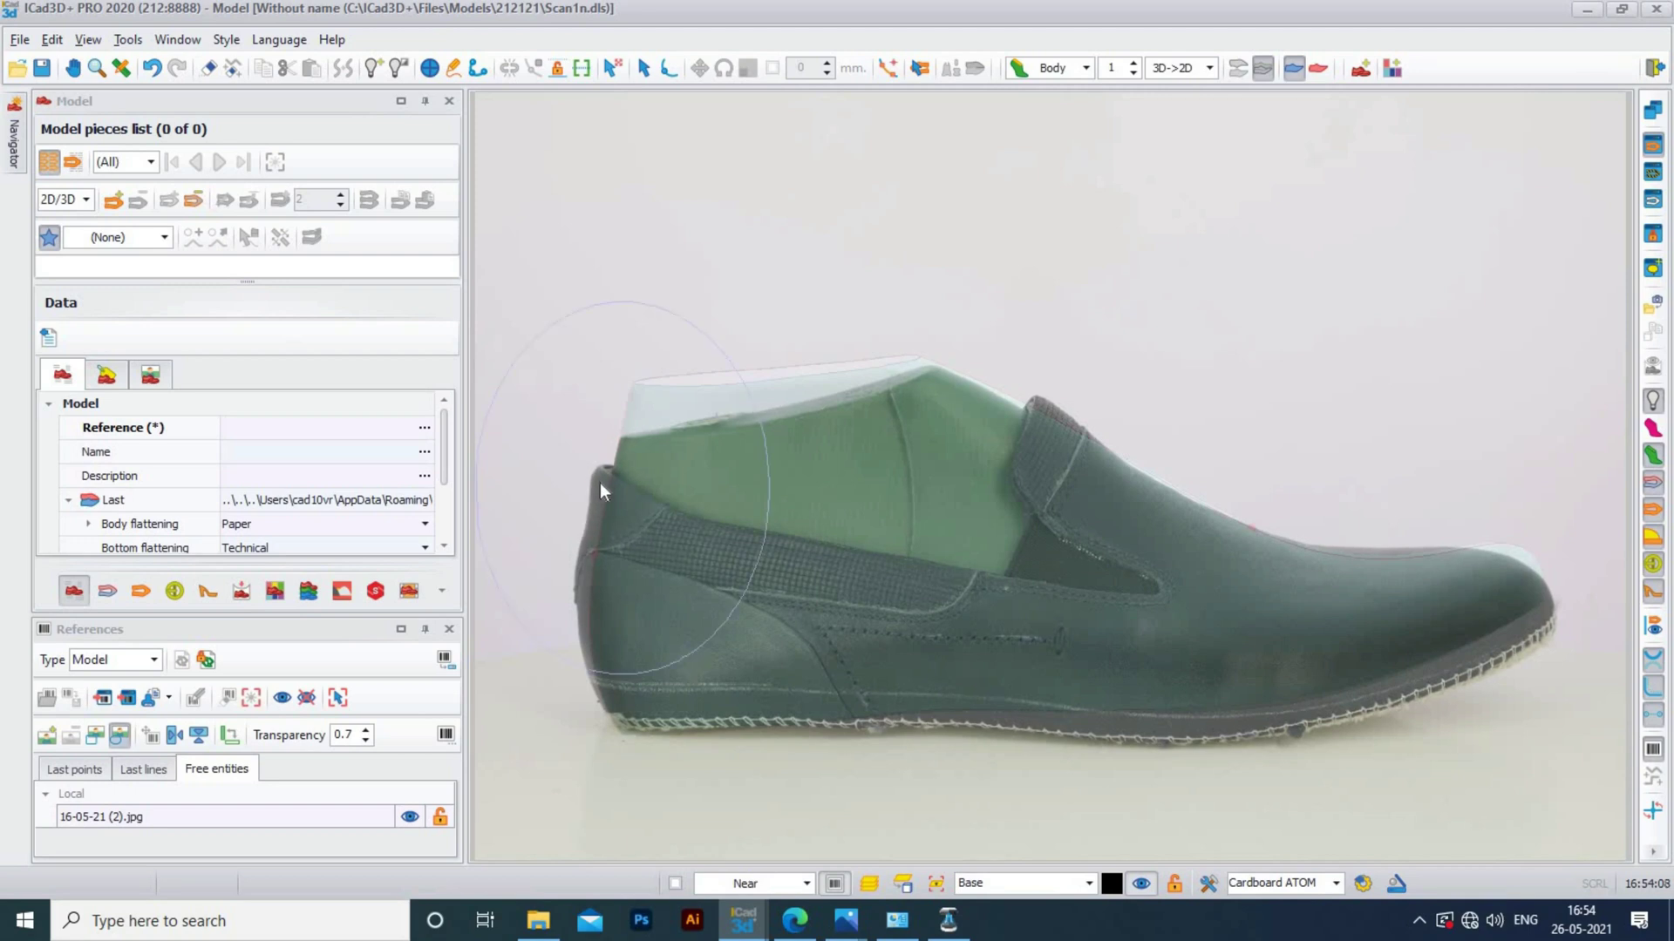
pyautogui.moveTo(600, 484); pyautogui.dragTo(596, 663)
pyautogui.moveTo(1573, 520); pyautogui.dragTo(1512, 522)
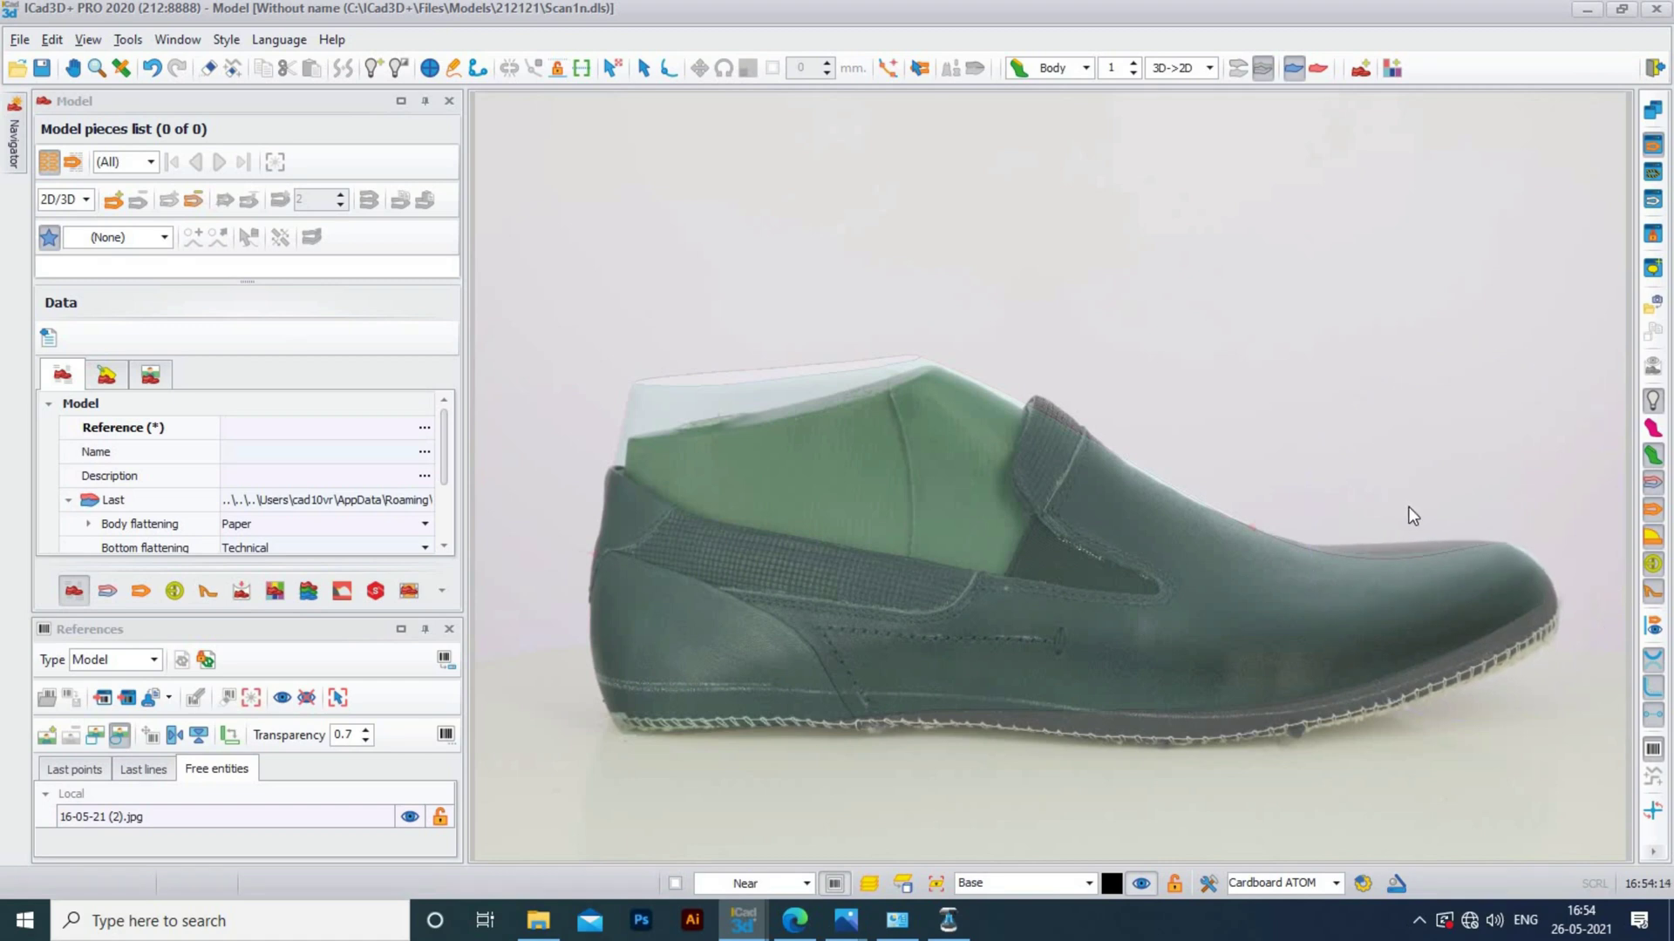
pyautogui.moveTo(1407, 509); pyautogui.dragTo(1409, 515)
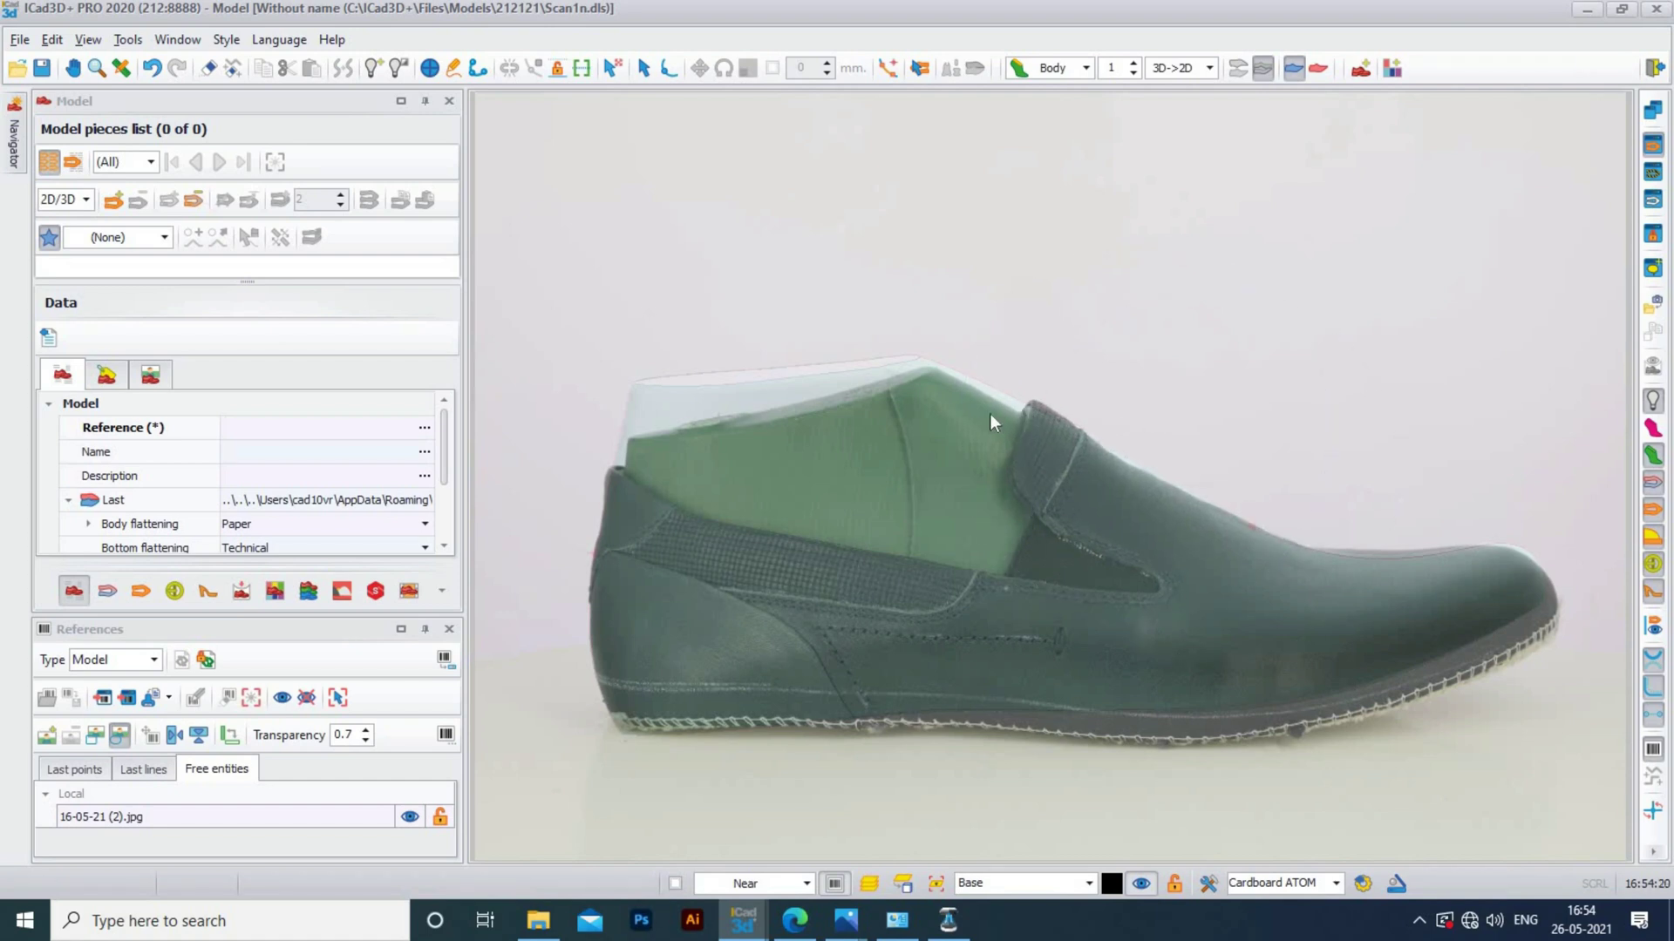
# Apply the shoe photo onto the 3D last's surface and hide the 16-05-21 (2).jpg background image
pyautogui.click(46, 737)
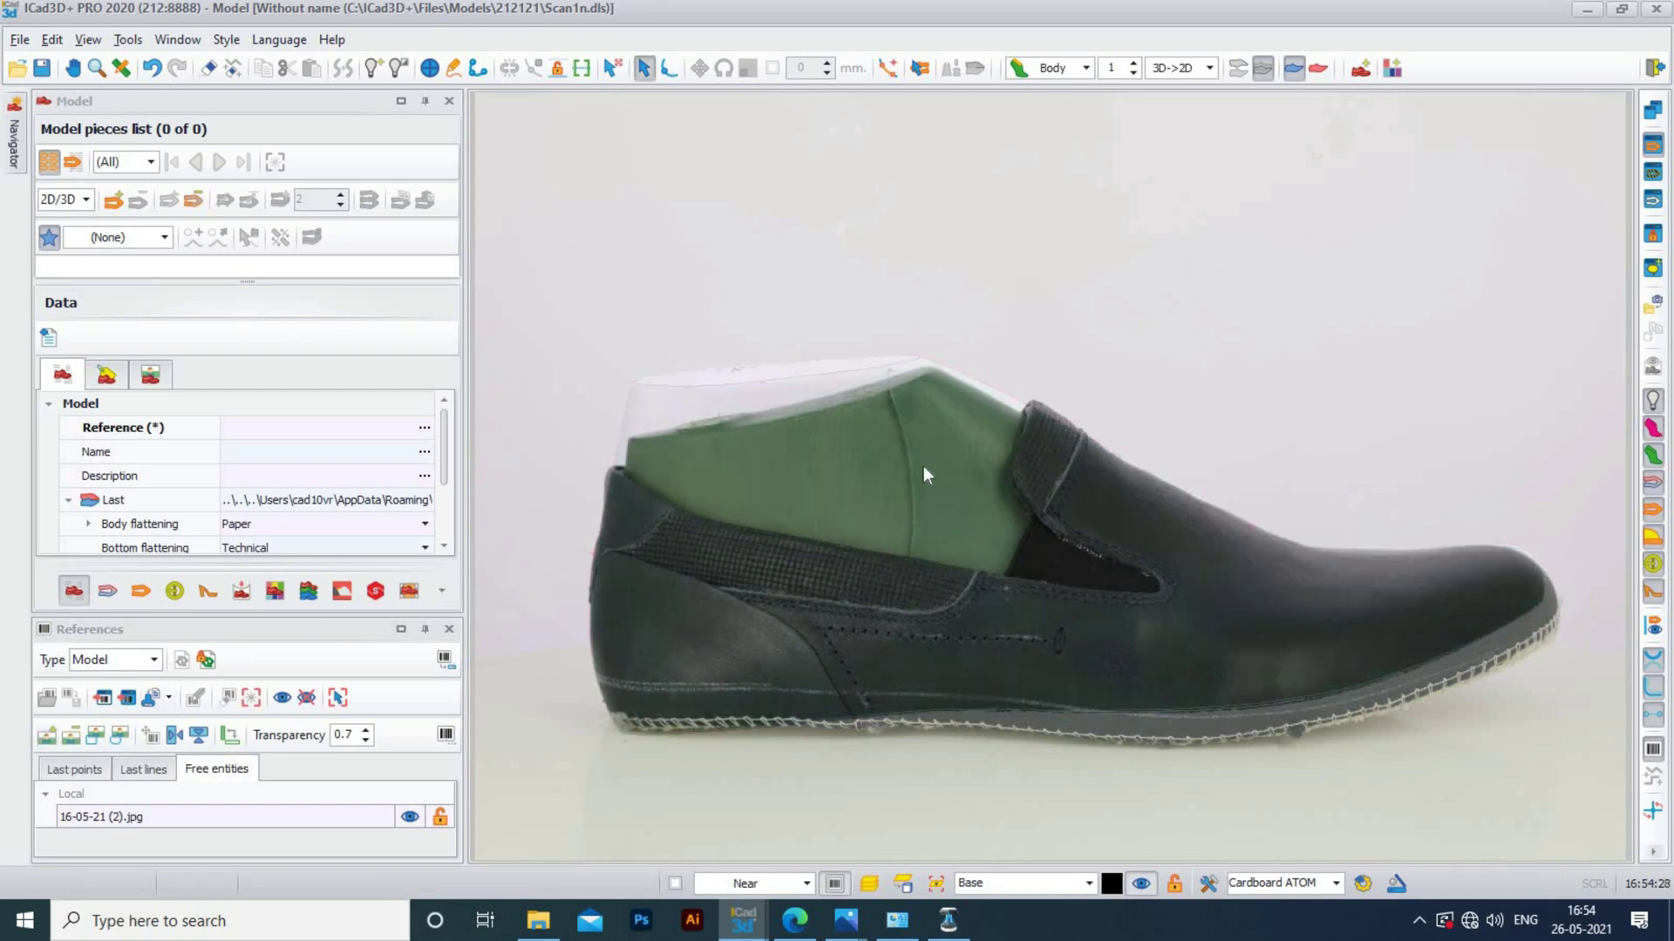
pyautogui.click(408, 818)
pyautogui.moveTo(1004, 652); pyautogui.dragTo(1038, 456, button='middle')
pyautogui.moveTo(1246, 382); pyautogui.dragTo(959, 588, button='middle')
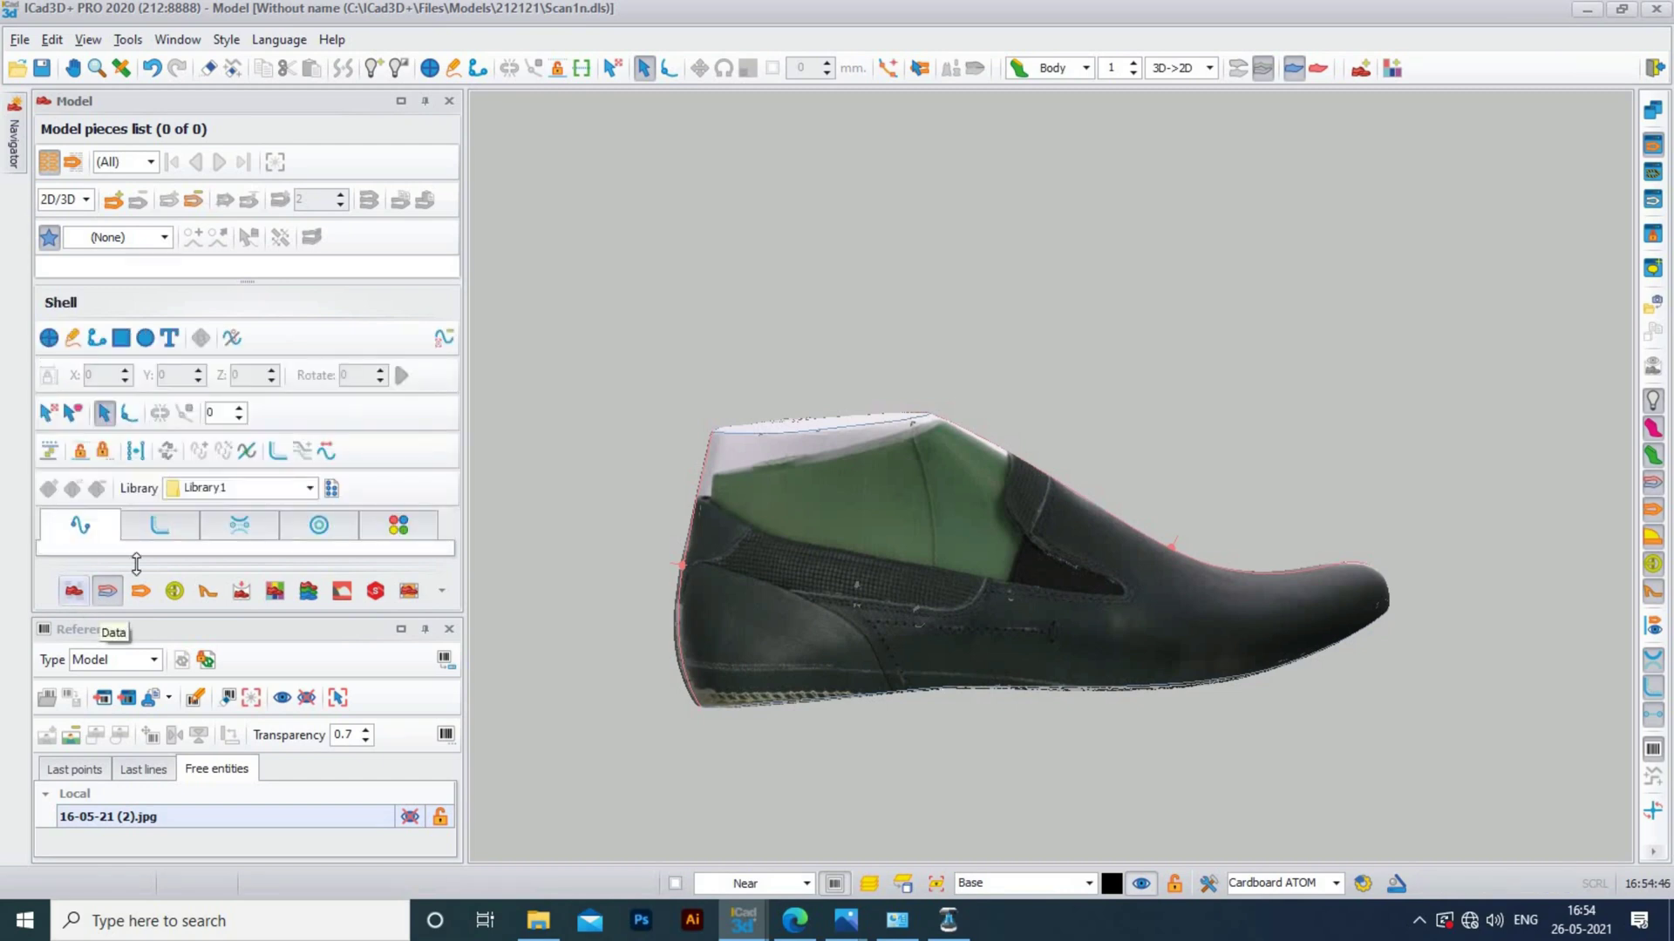
# Start a 3D curve at the top of the heel's back edge and trace the collar forward to the dark side gusset
pyautogui.click(97, 344)
pyautogui.moveTo(767, 534); pyautogui.dragTo(618, 486, button='middle')
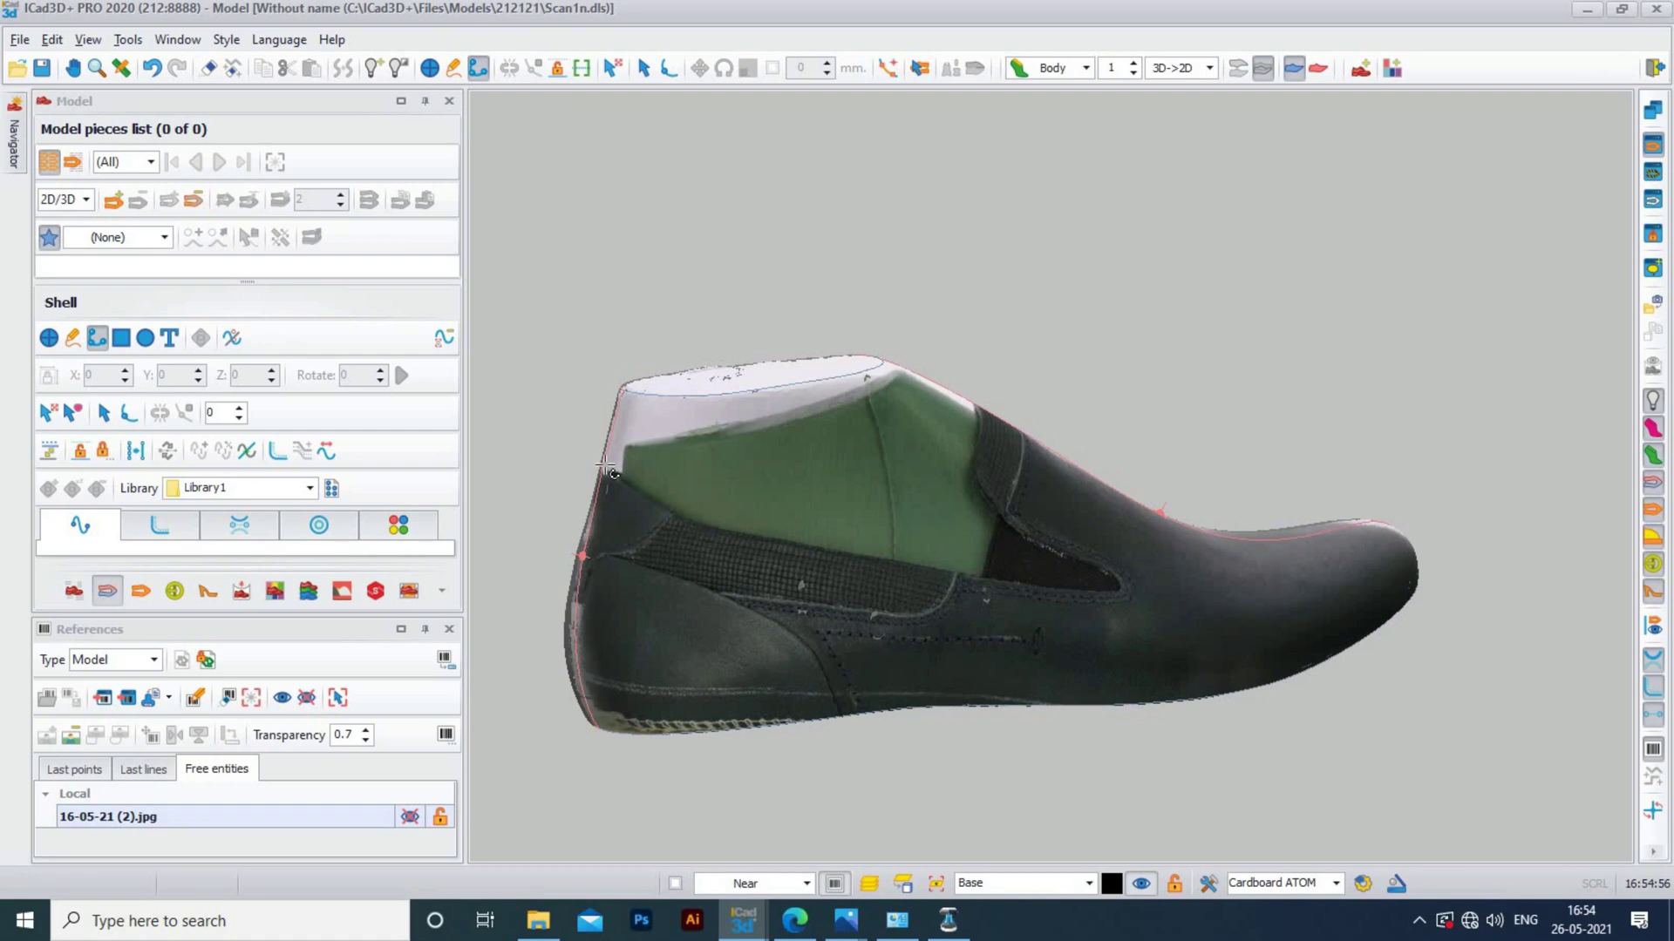
pyautogui.click(610, 471)
pyautogui.click(667, 510)
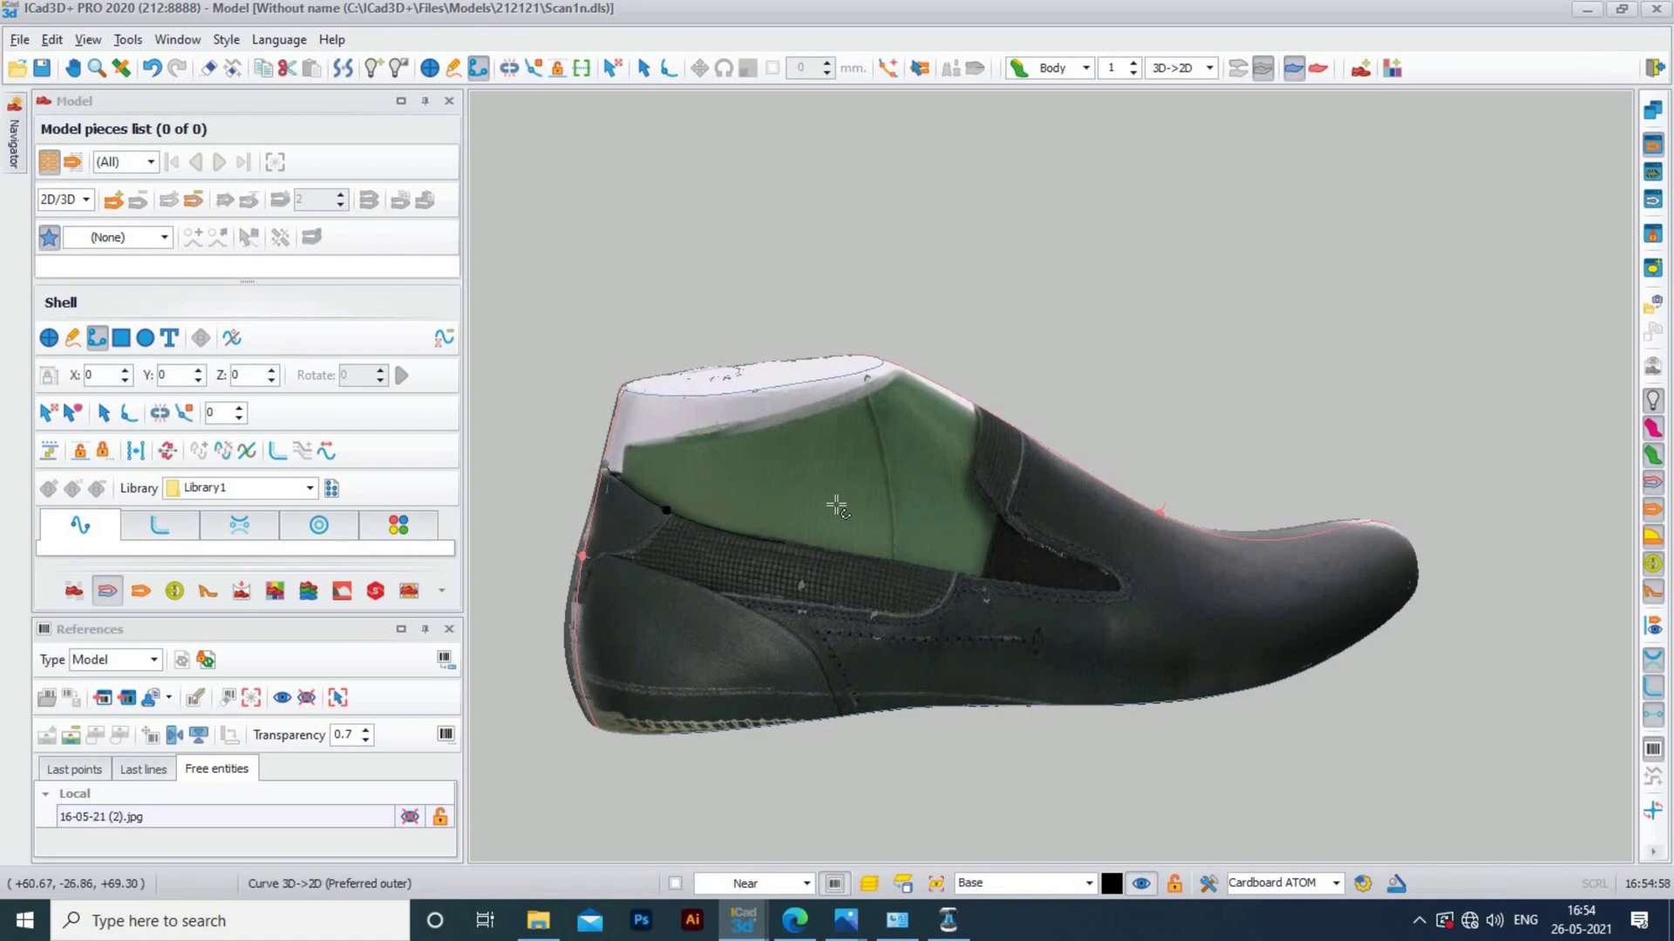
pyautogui.click(1660, 110)
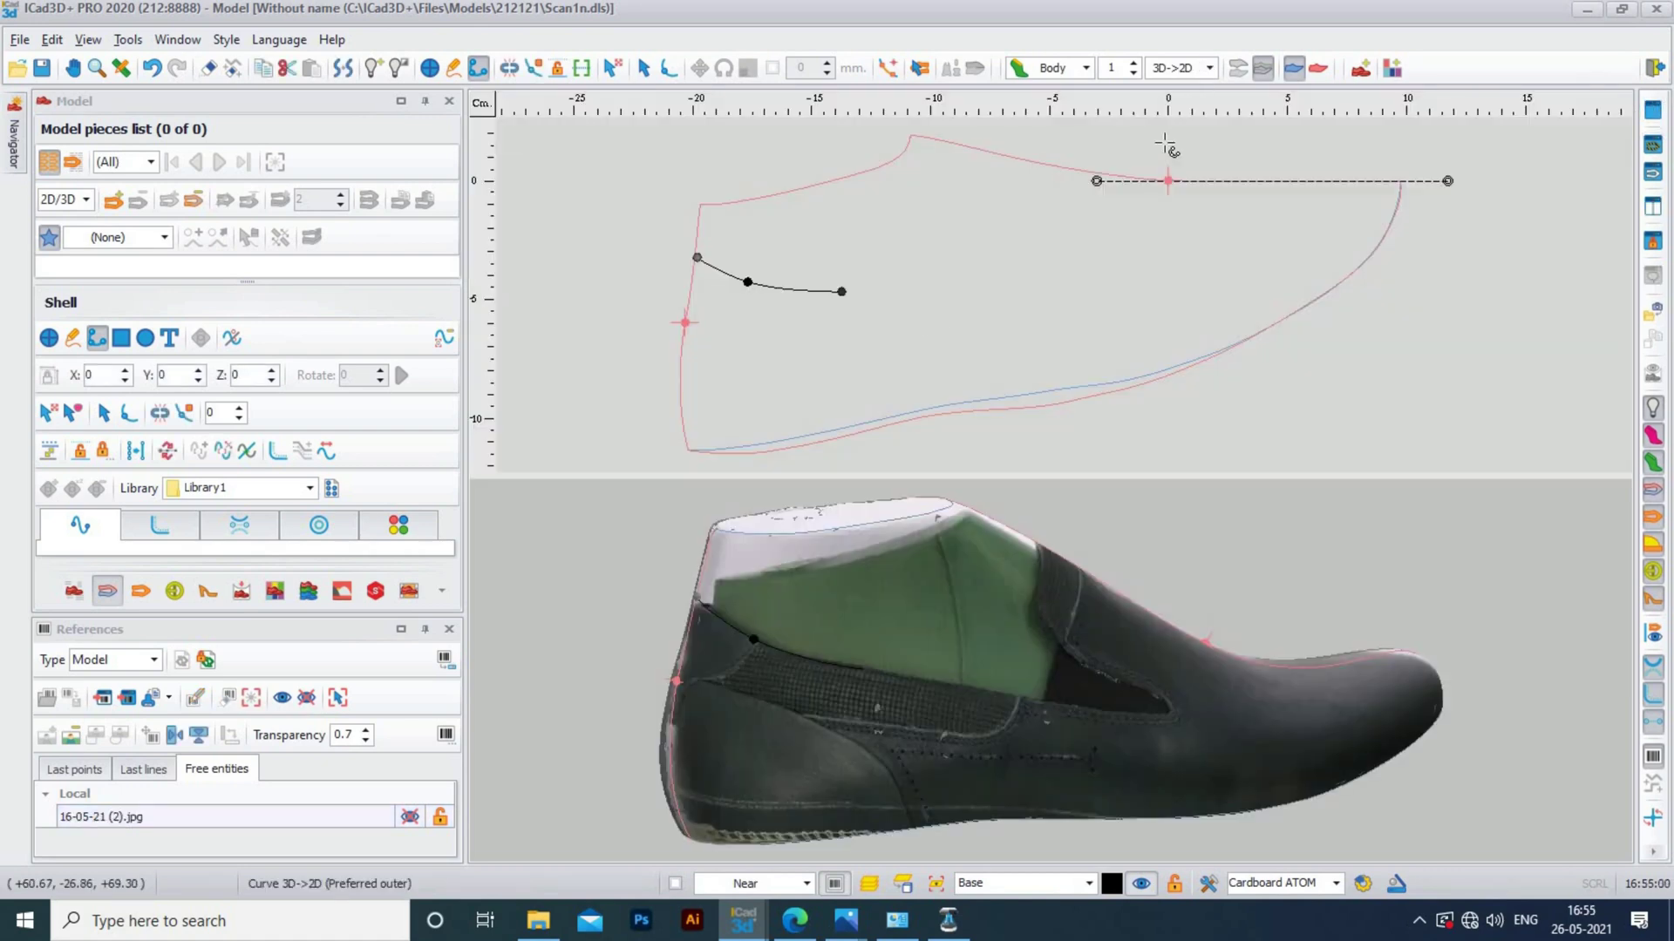
pyautogui.click(963, 687)
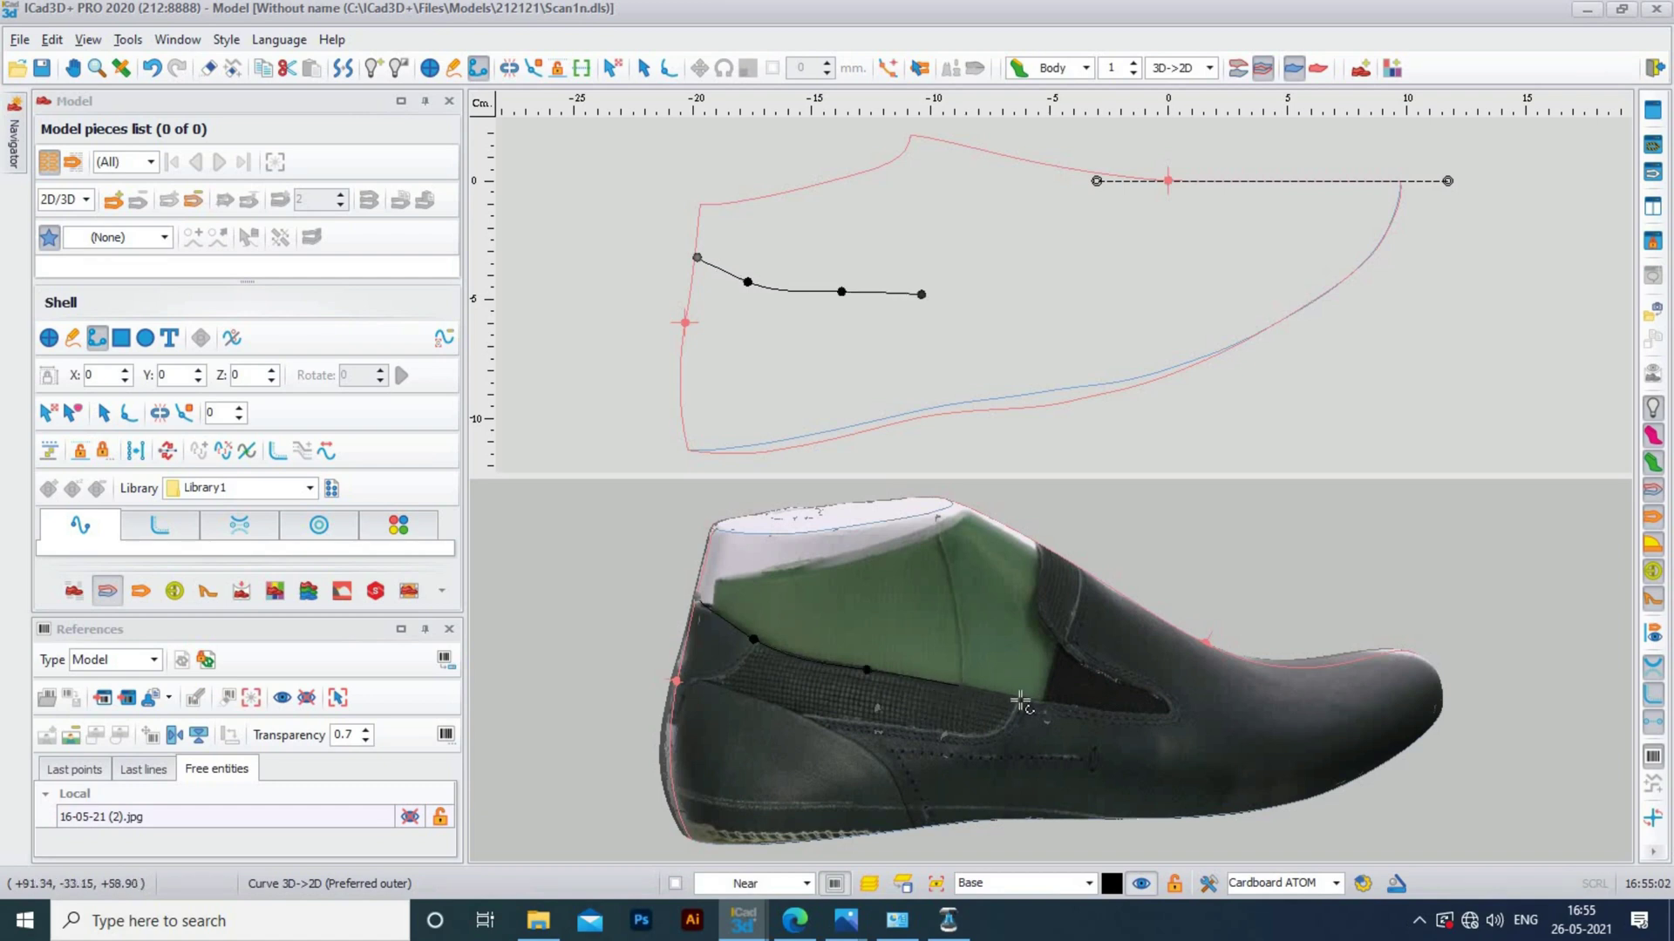
pyautogui.click(1055, 703)
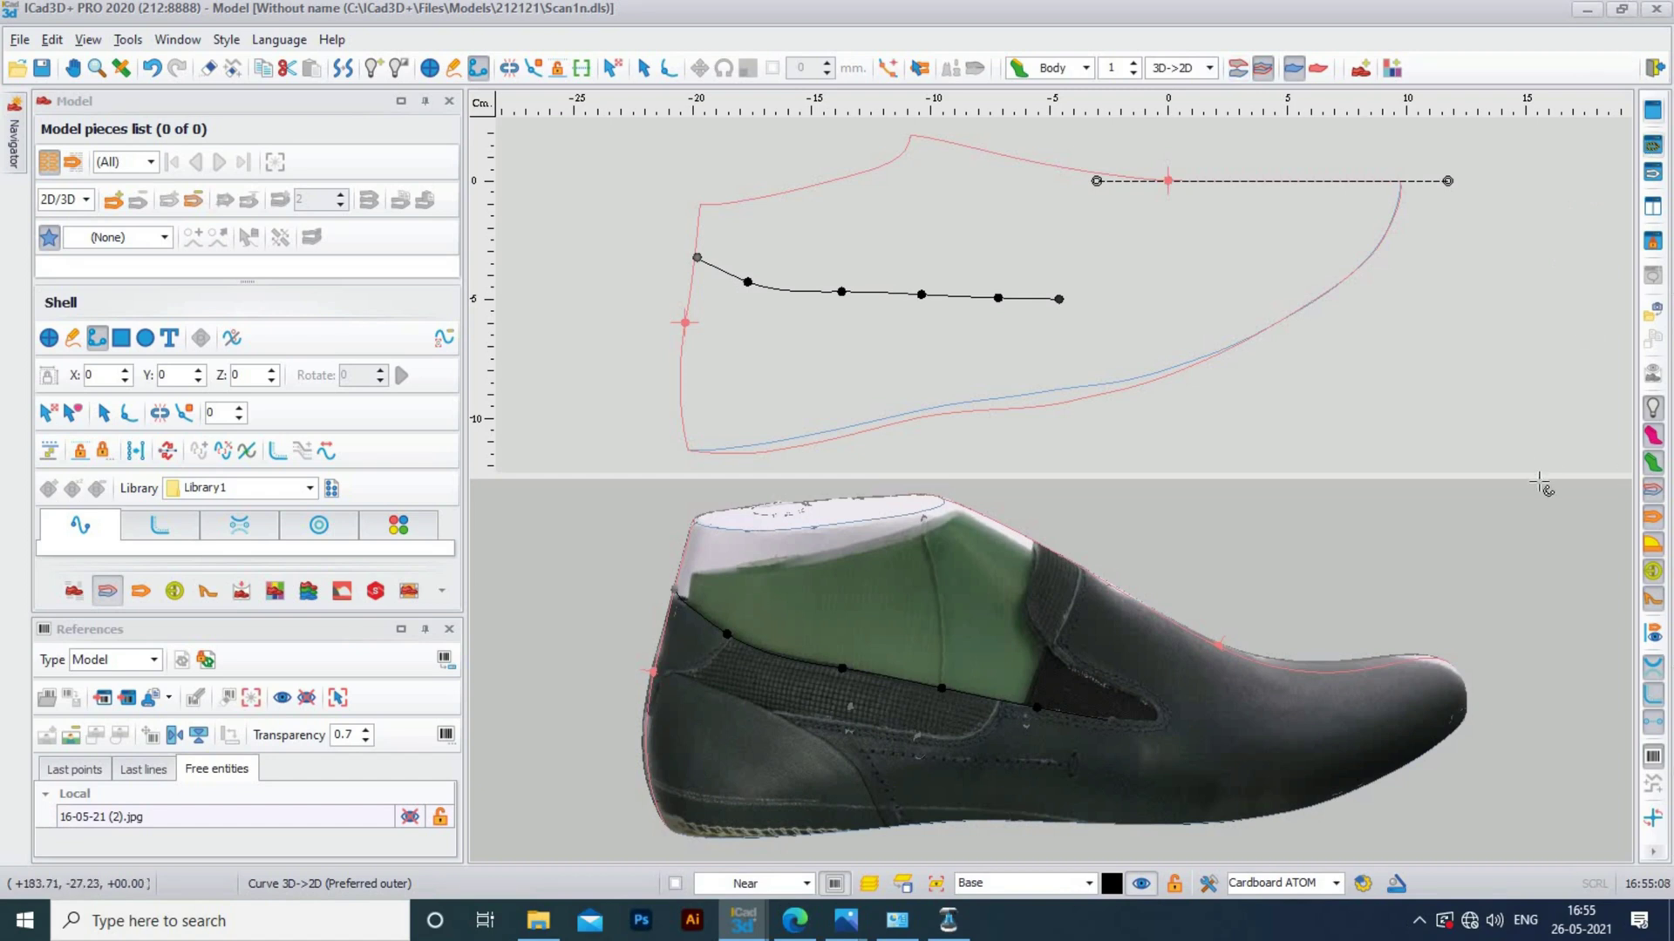
pyautogui.click(1652, 113)
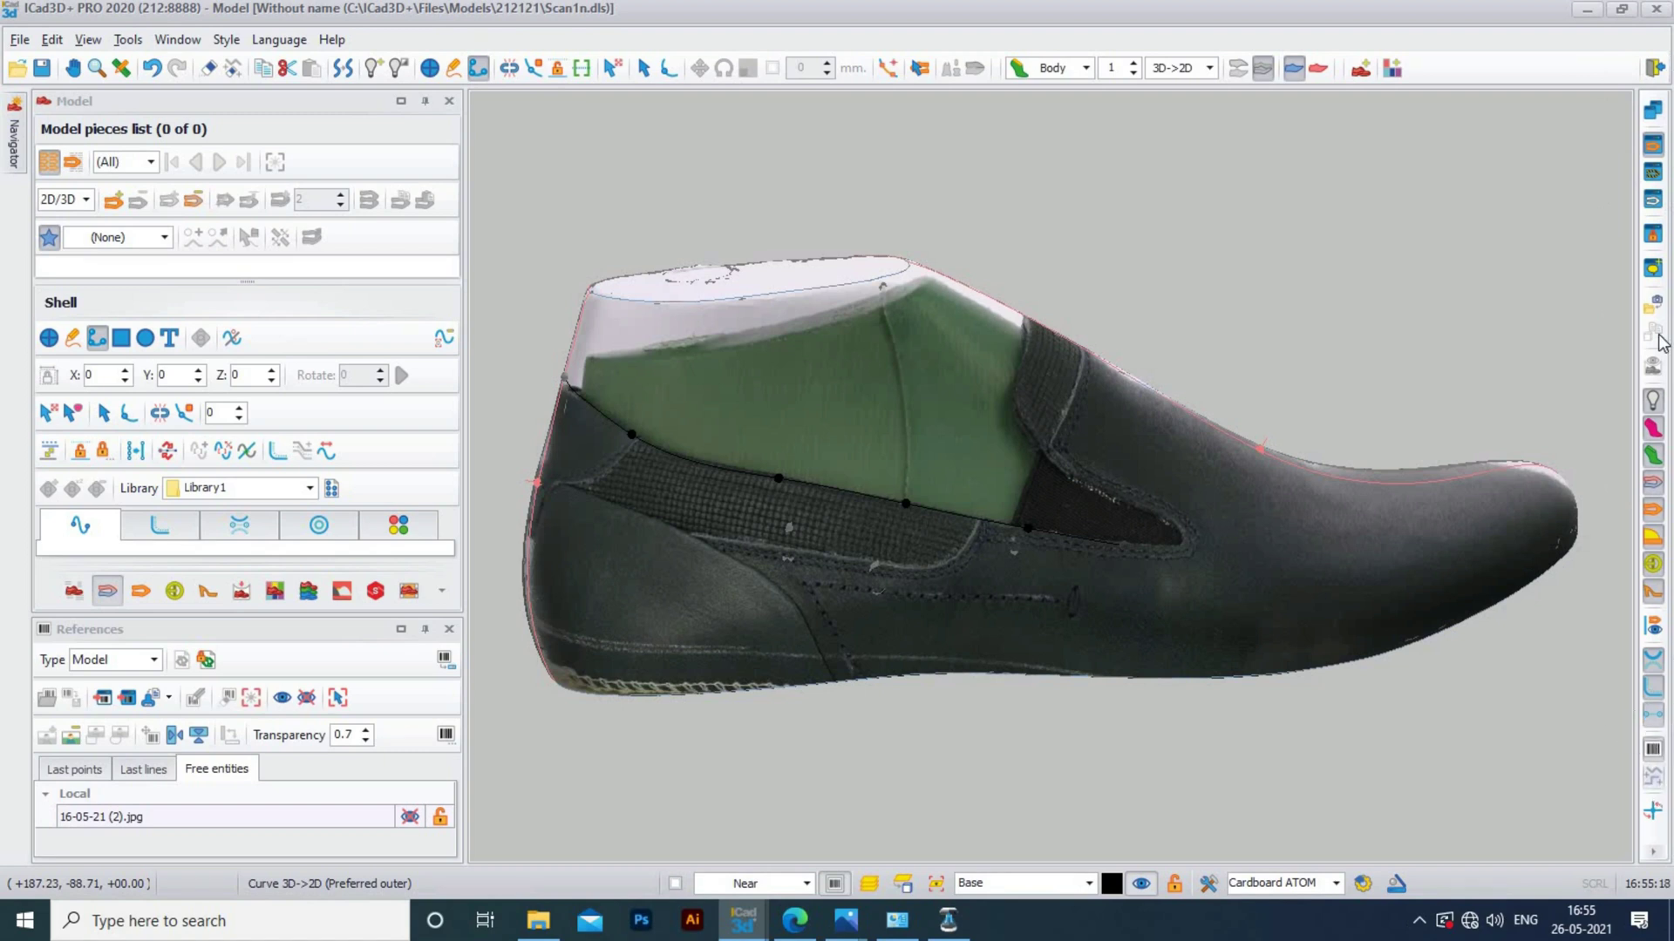
pyautogui.click(1654, 859)
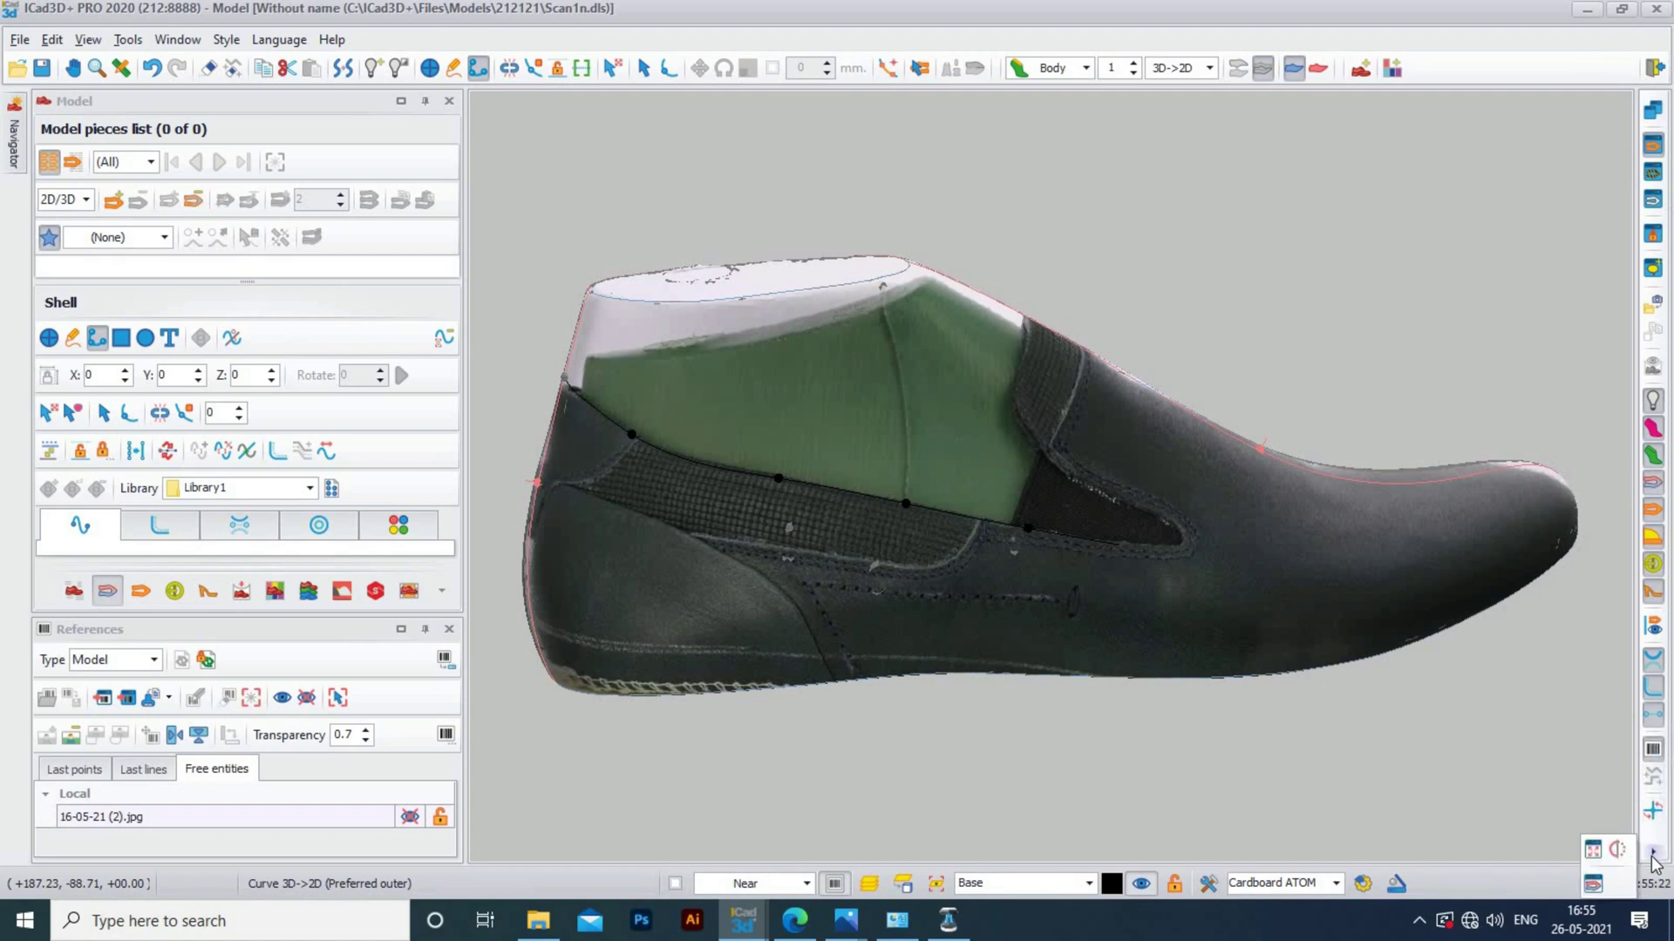
pyautogui.click(1652, 854)
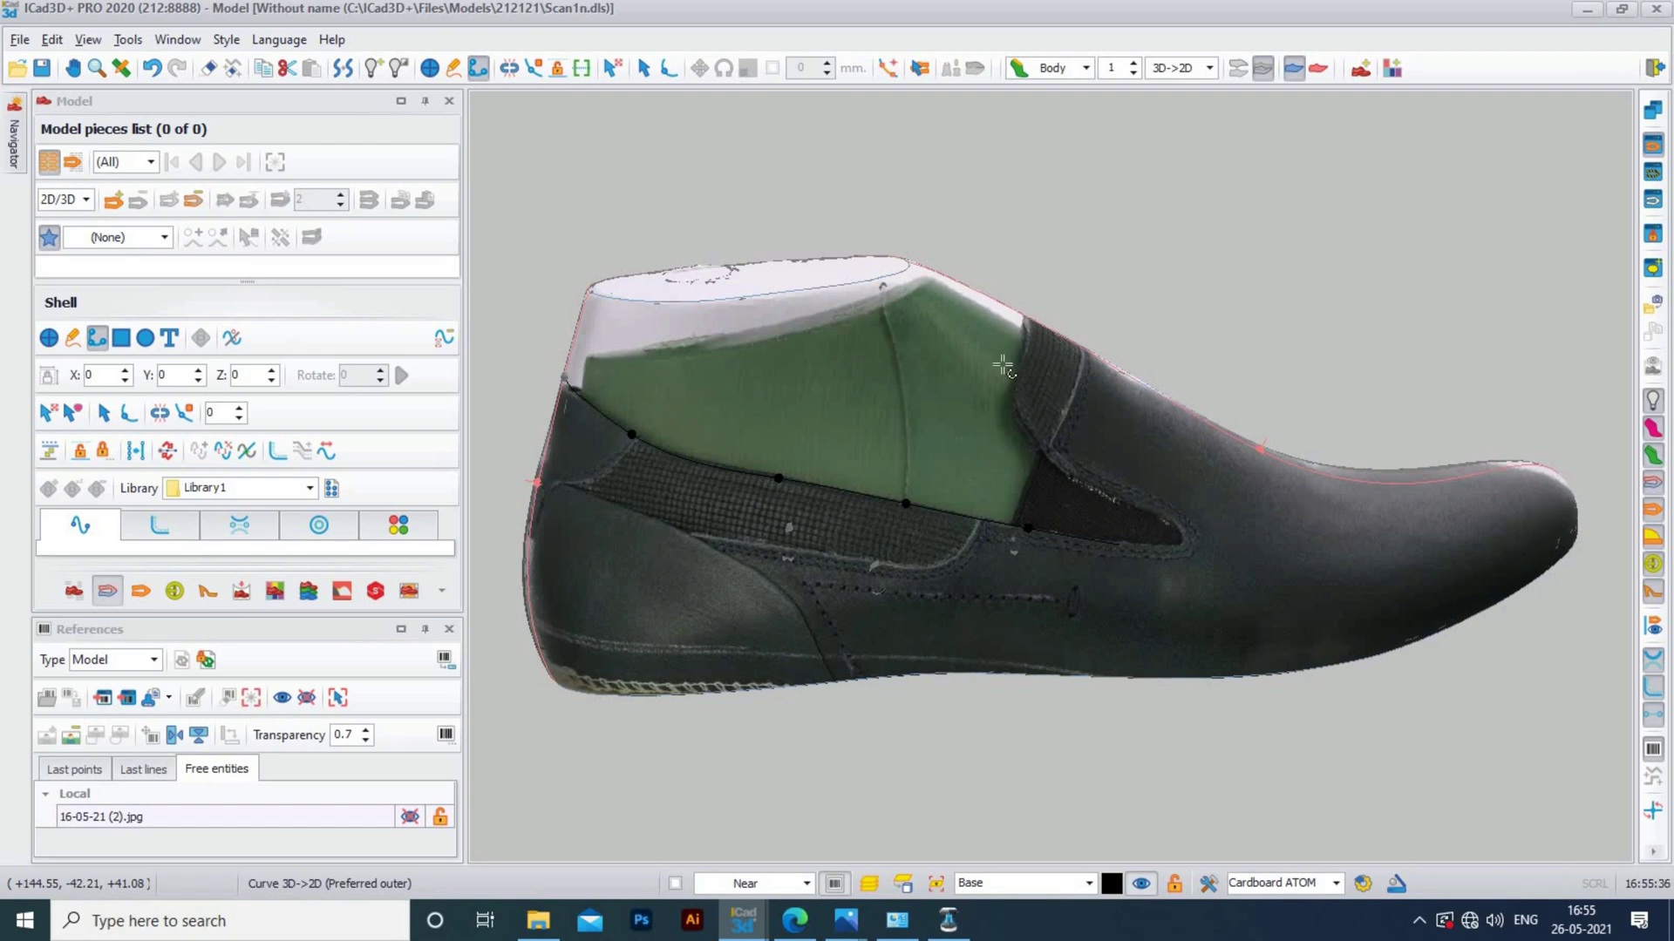
# Continue the topline curve around the dark side gusset and up the tongue edge to the instep centreline, and finish it
pyautogui.moveTo(1009, 448); pyautogui.dragTo(1110, 523, button='middle')
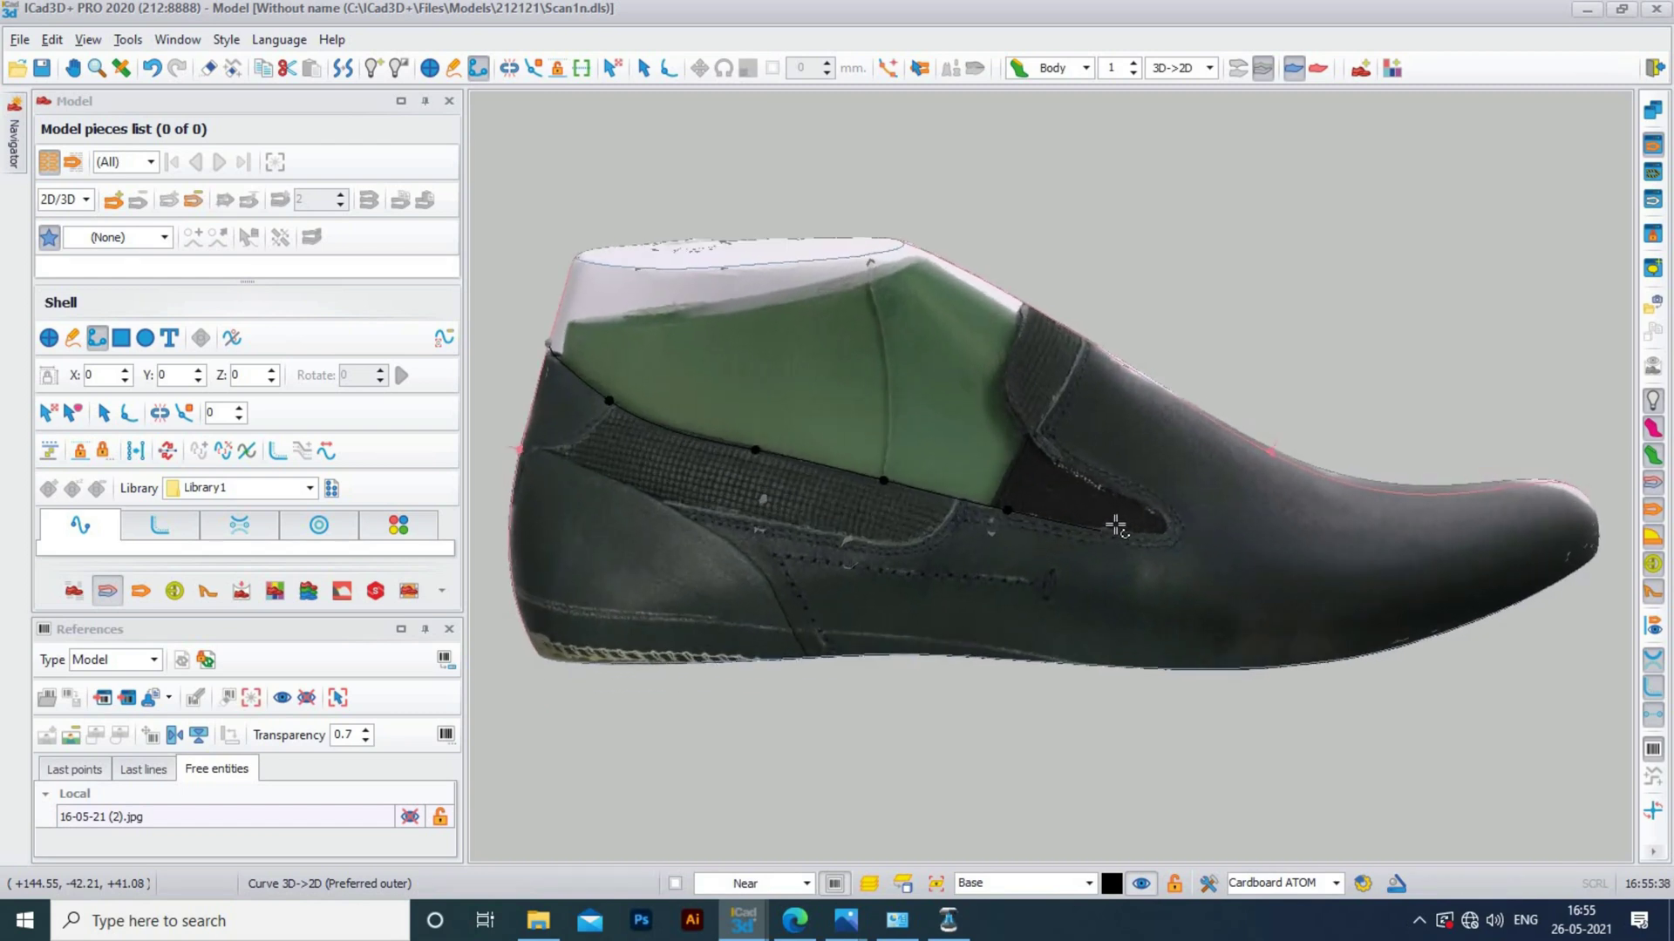
pyautogui.click(1161, 523)
pyautogui.click(1089, 478)
pyautogui.scroll(4, 1003, 427)
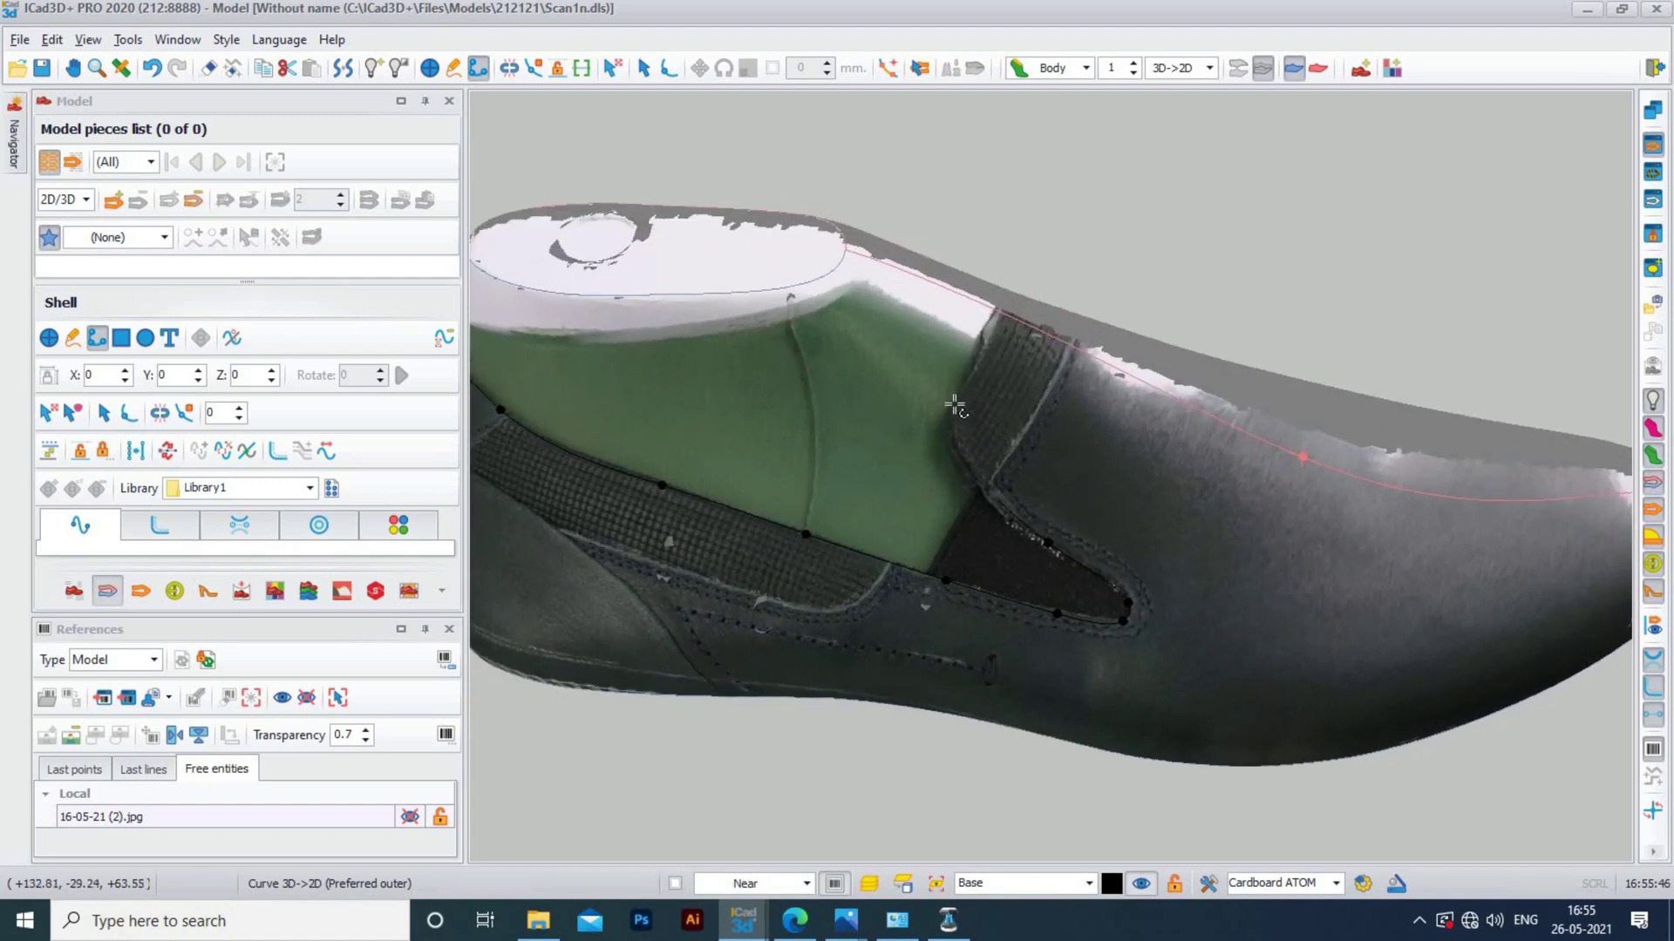
pyautogui.click(952, 446)
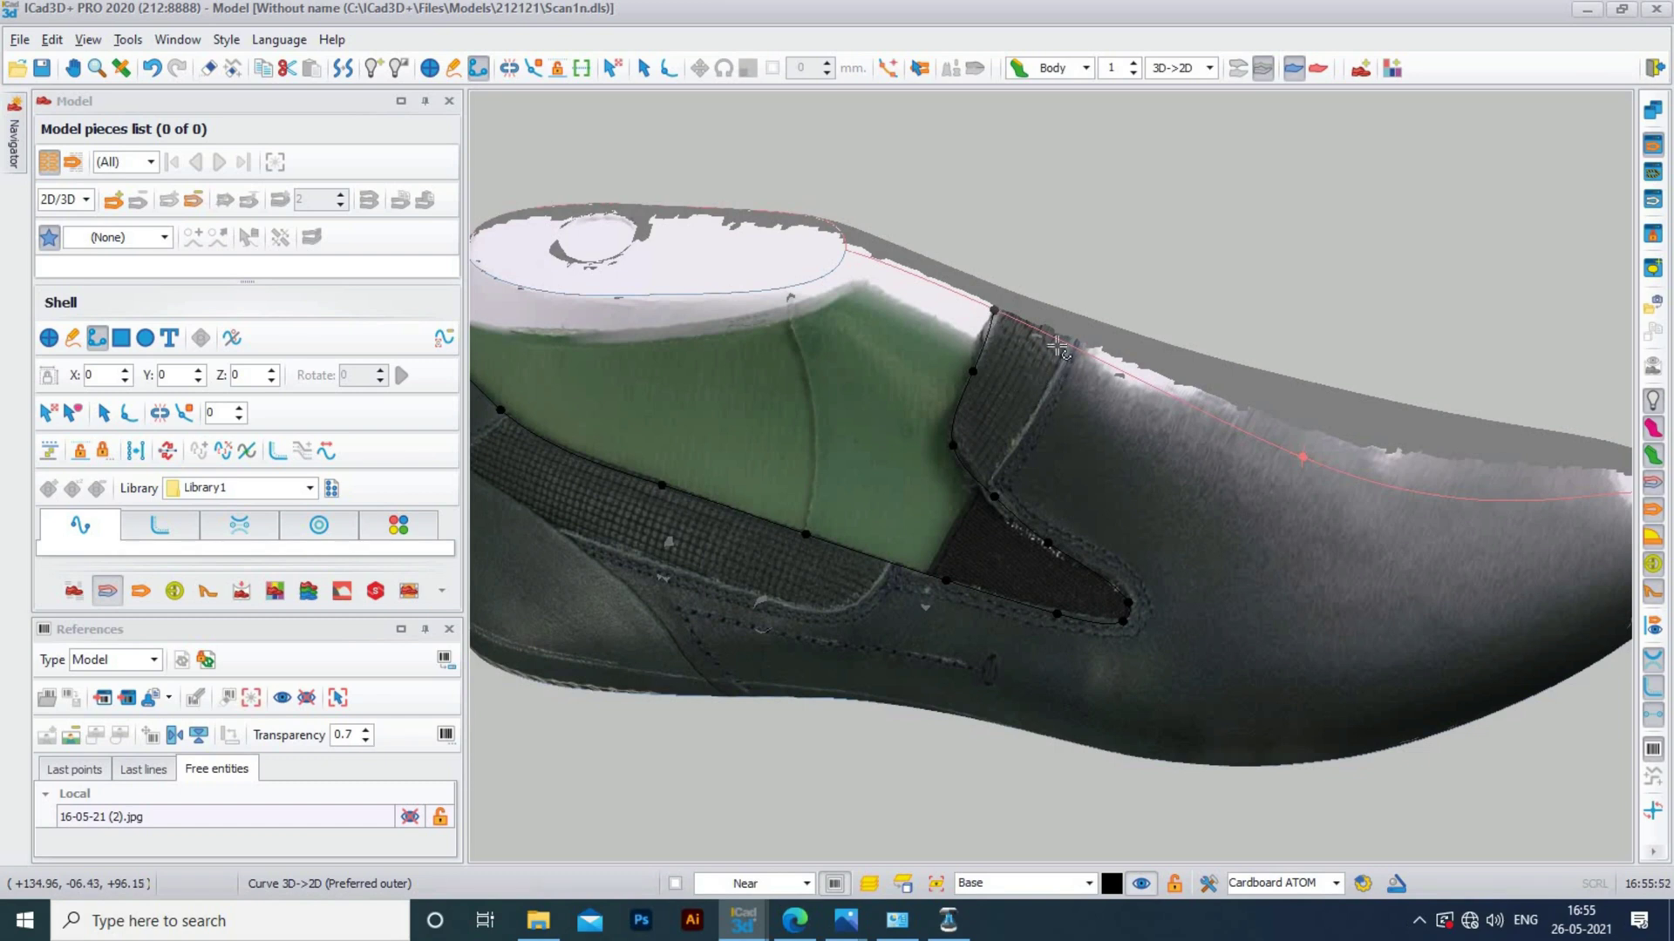
pyautogui.click(1151, 375)
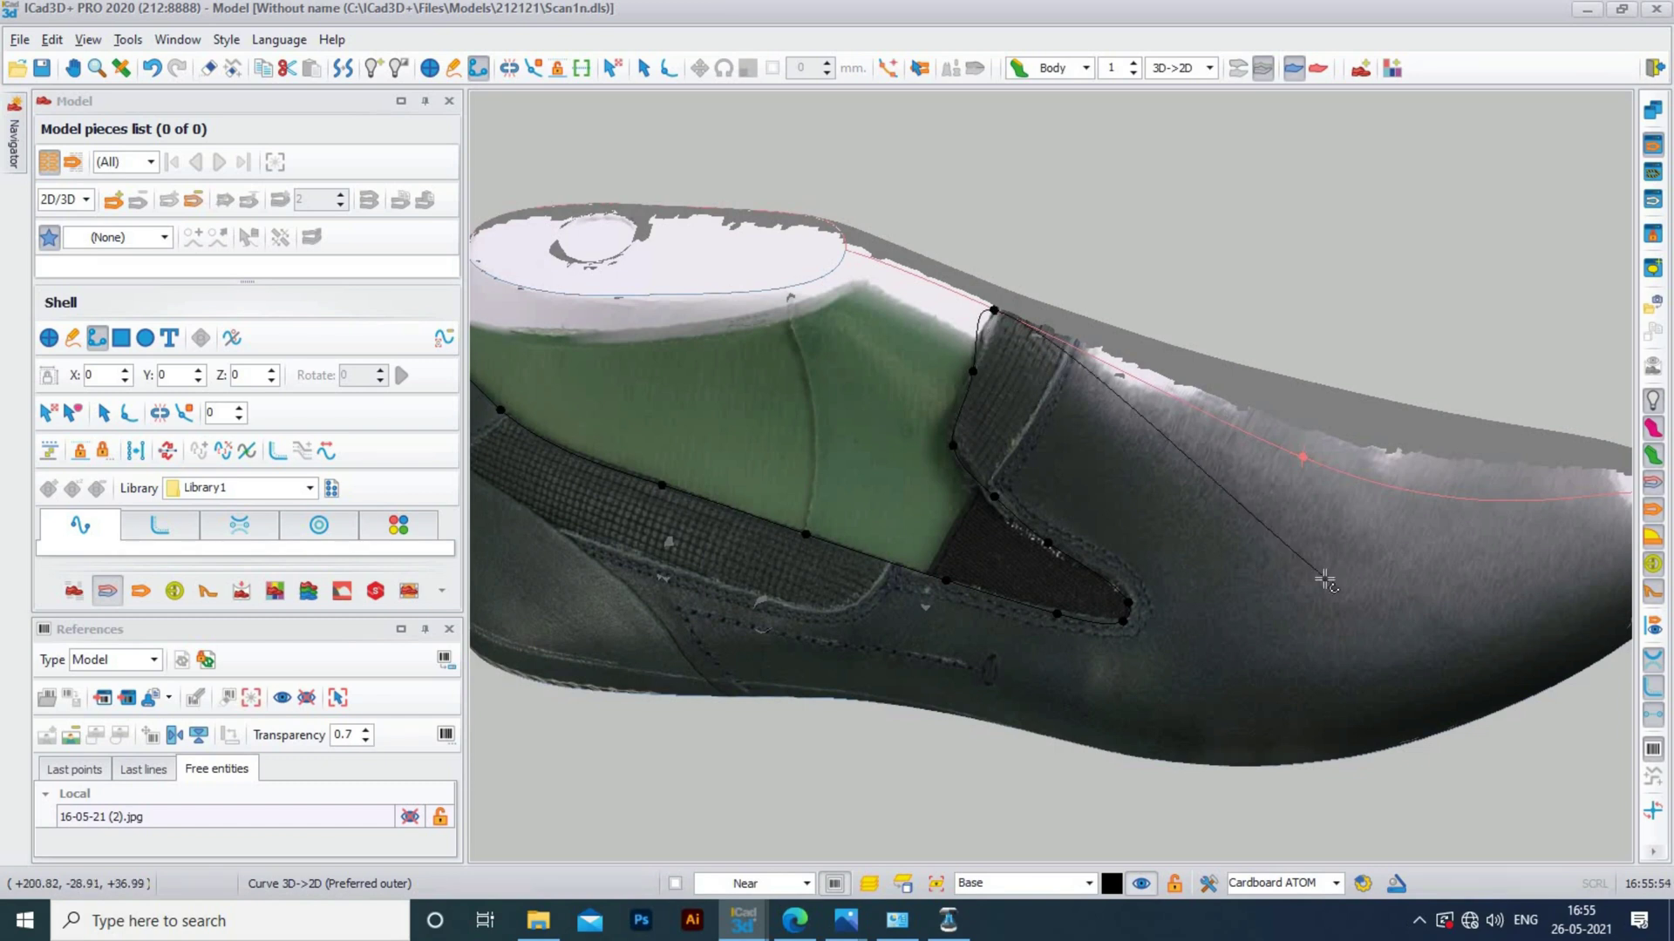
pyautogui.hotkey('ctrl', 'z')
pyautogui.rightClick(1321, 585)
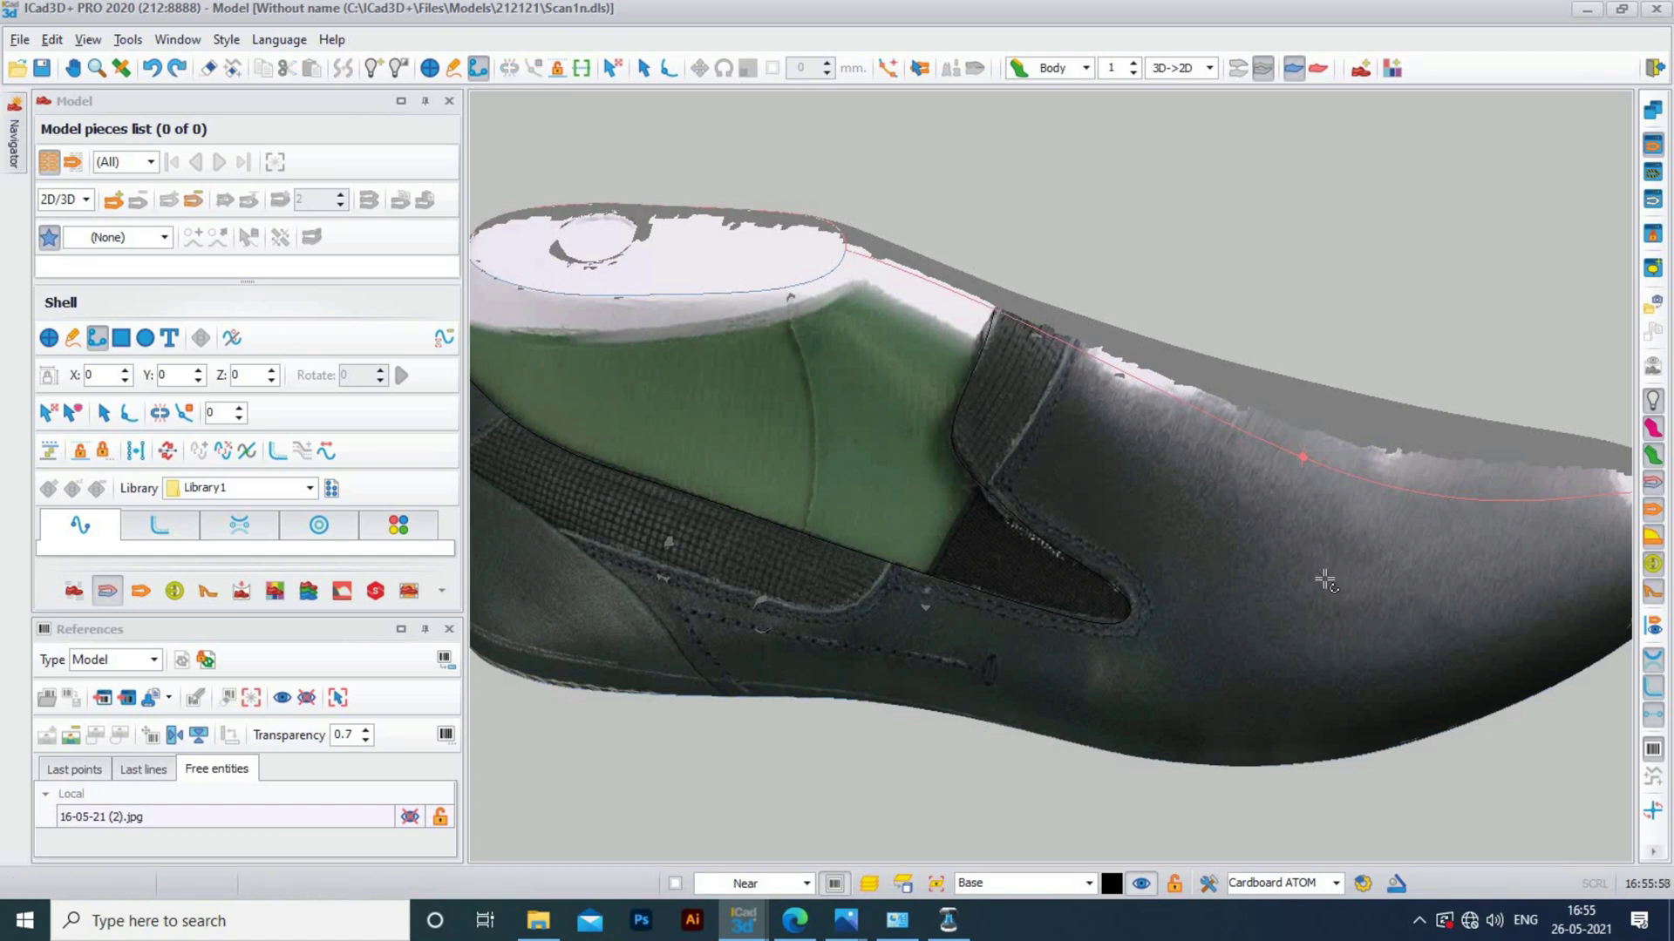
# Draw a curve along the front seam of the textured tongue band, from the instep centreline down to the gusset corner
pyautogui.scroll(2, 1009, 450)
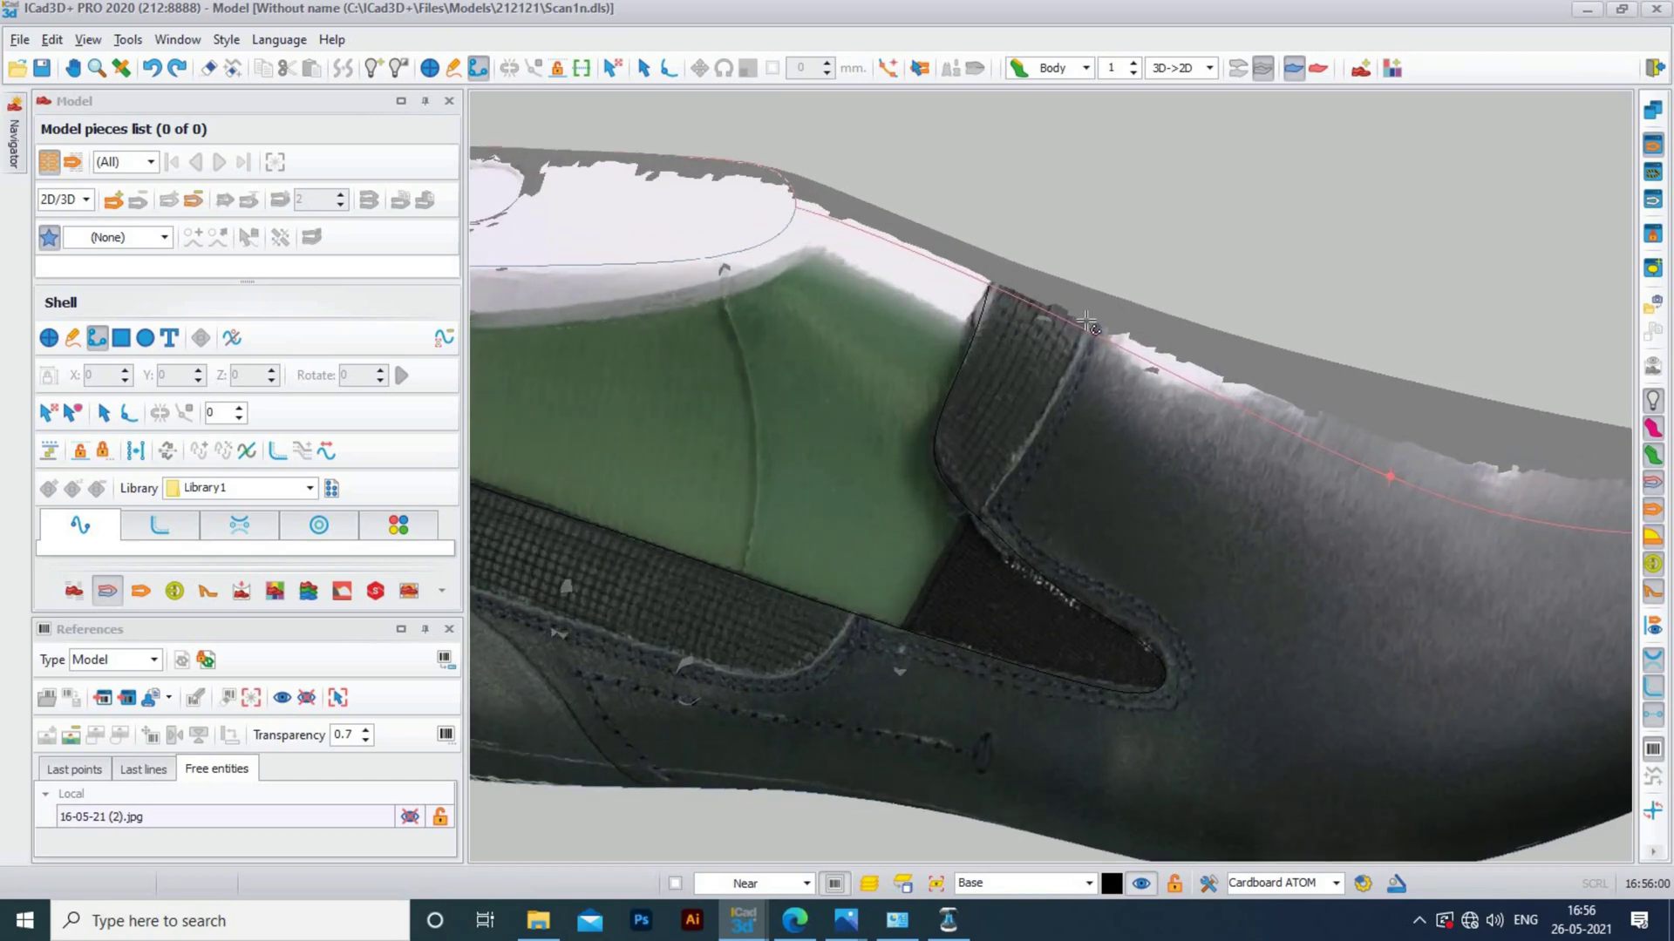
pyautogui.click(1086, 337)
pyautogui.click(1040, 423)
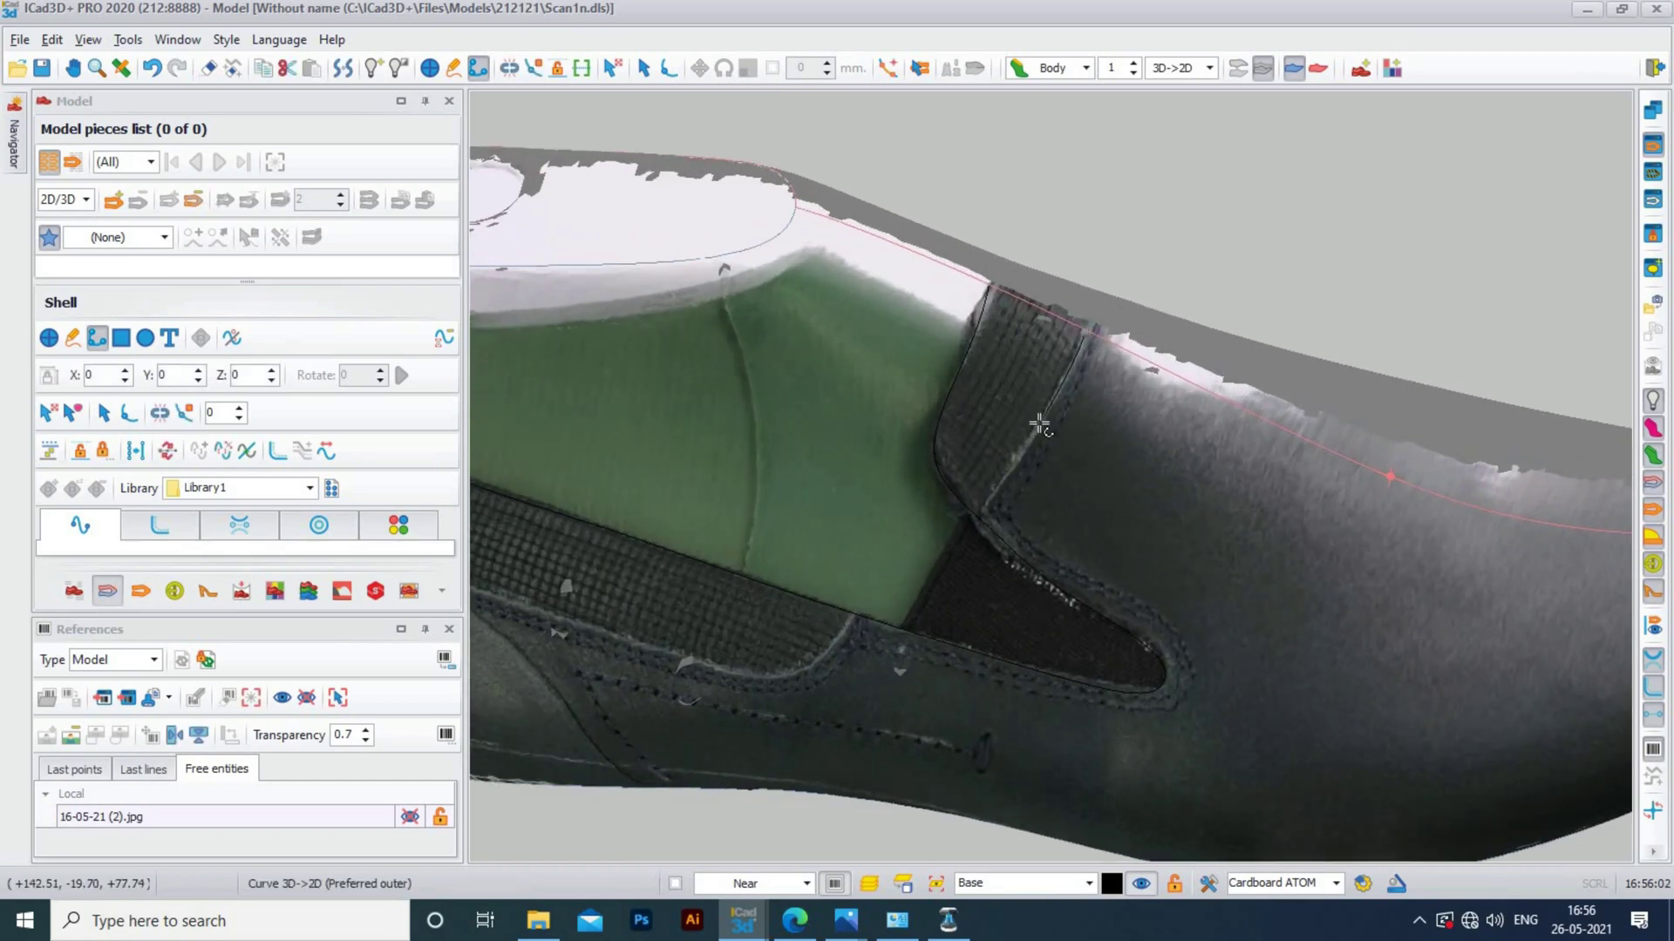
pyautogui.click(982, 516)
pyautogui.rightClick(1147, 463)
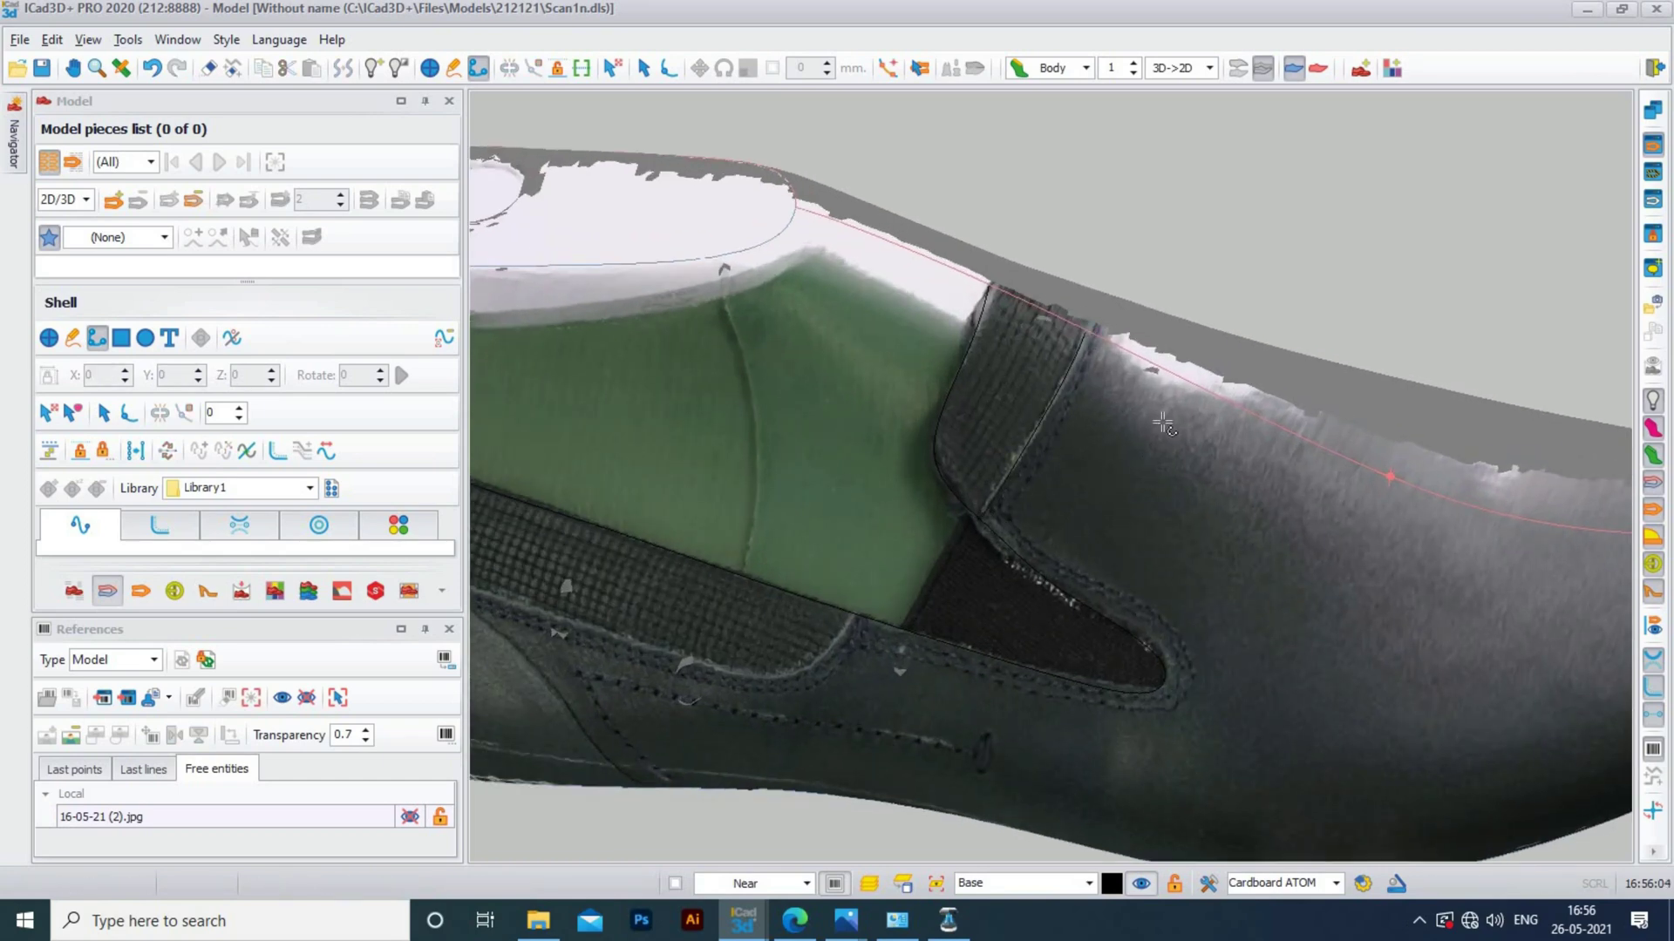
# Draw a curve along the rear edge of the dark side gusset, from the tongue's lower corner to the collar line
pyautogui.scroll(-3, 1162, 418)
pyautogui.moveTo(1102, 456); pyautogui.dragTo(1037, 479, button='right')
pyautogui.scroll(2, 1003, 482)
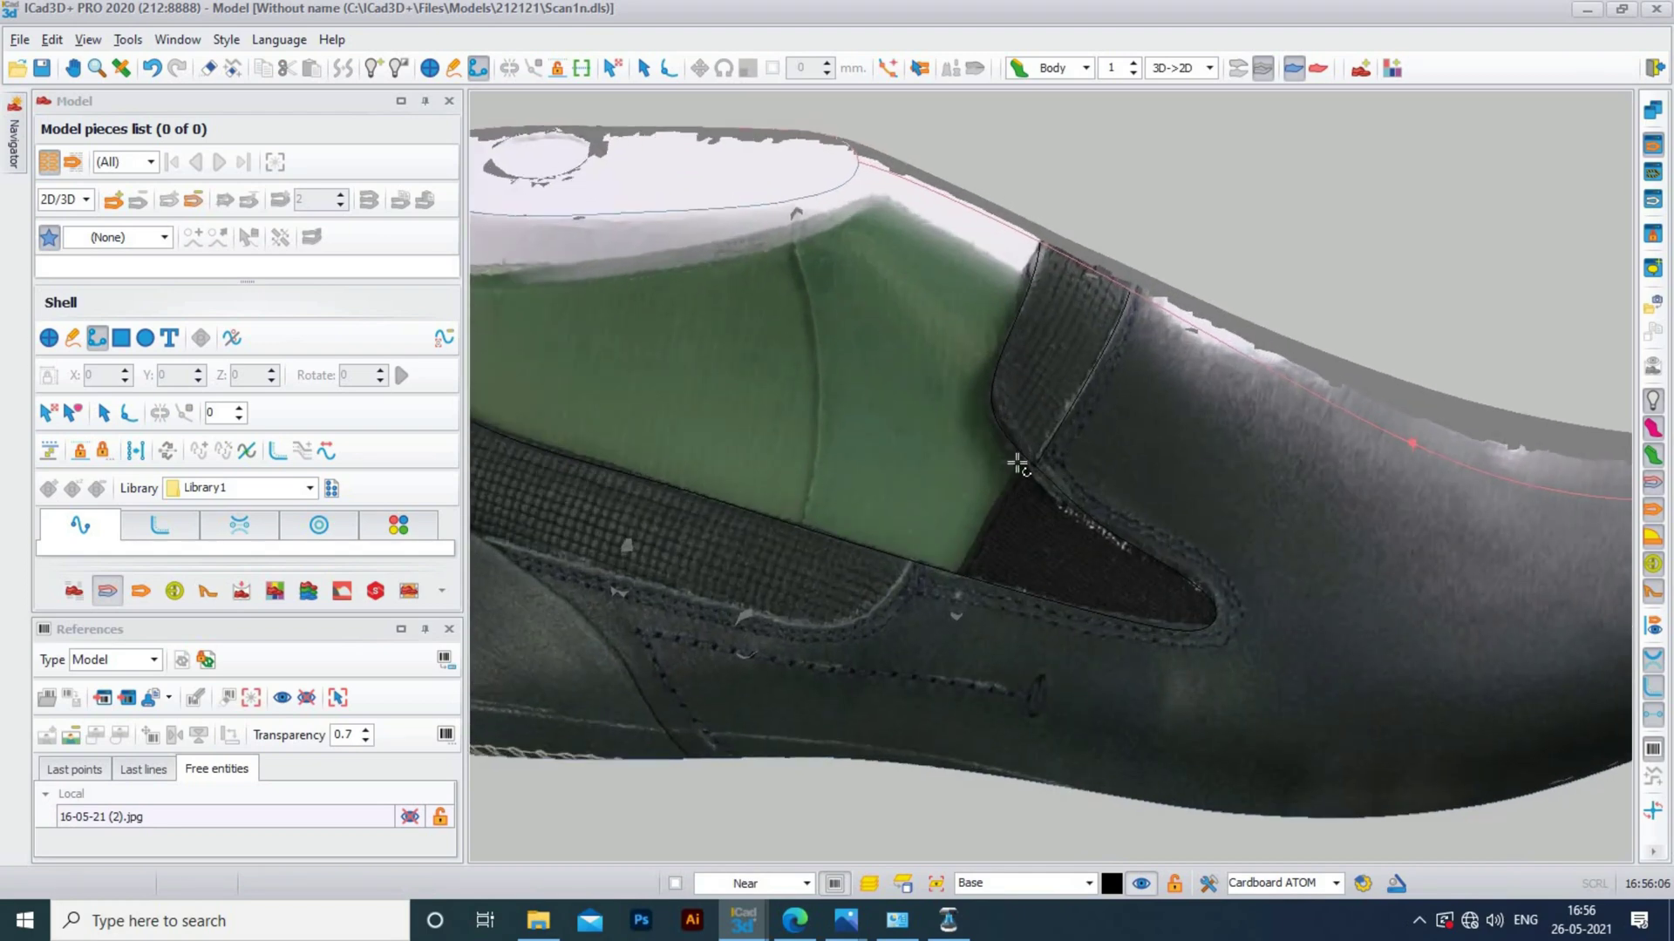
pyautogui.click(1021, 462)
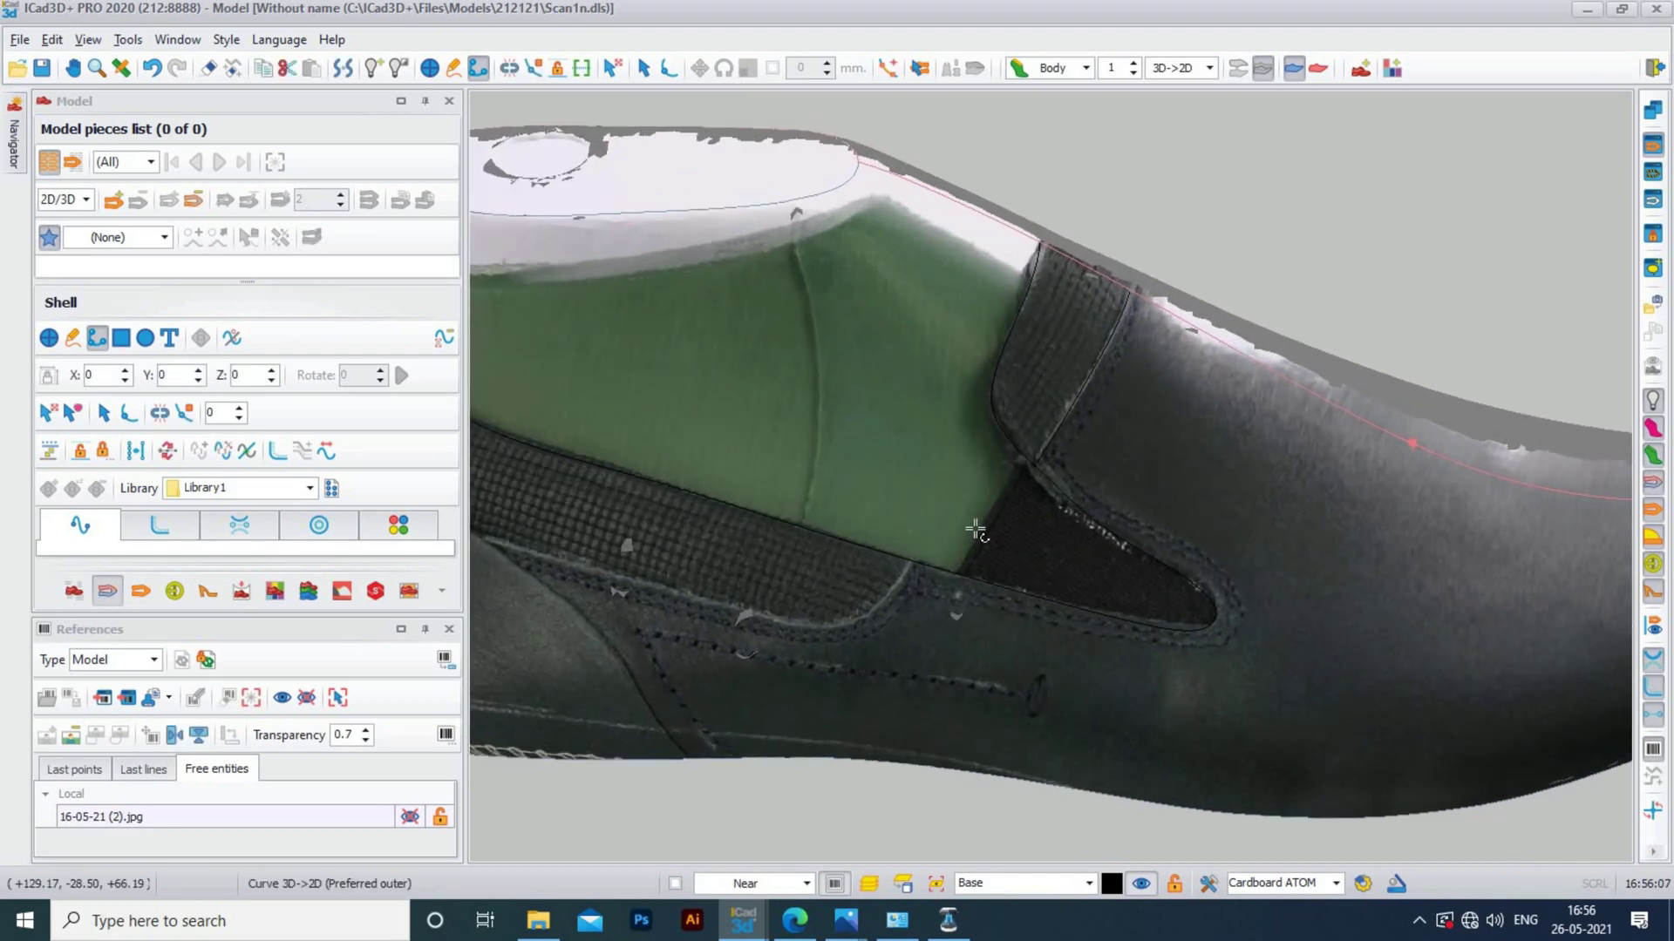
pyautogui.click(959, 576)
pyautogui.rightClick(1207, 486)
# Draw a short curve from the heel's back edge up around the front of the heel seam to the heel tab's lower edge
pyautogui.scroll(-2, 1207, 486)
pyautogui.moveTo(1207, 485); pyautogui.dragTo(944, 481, button='right')
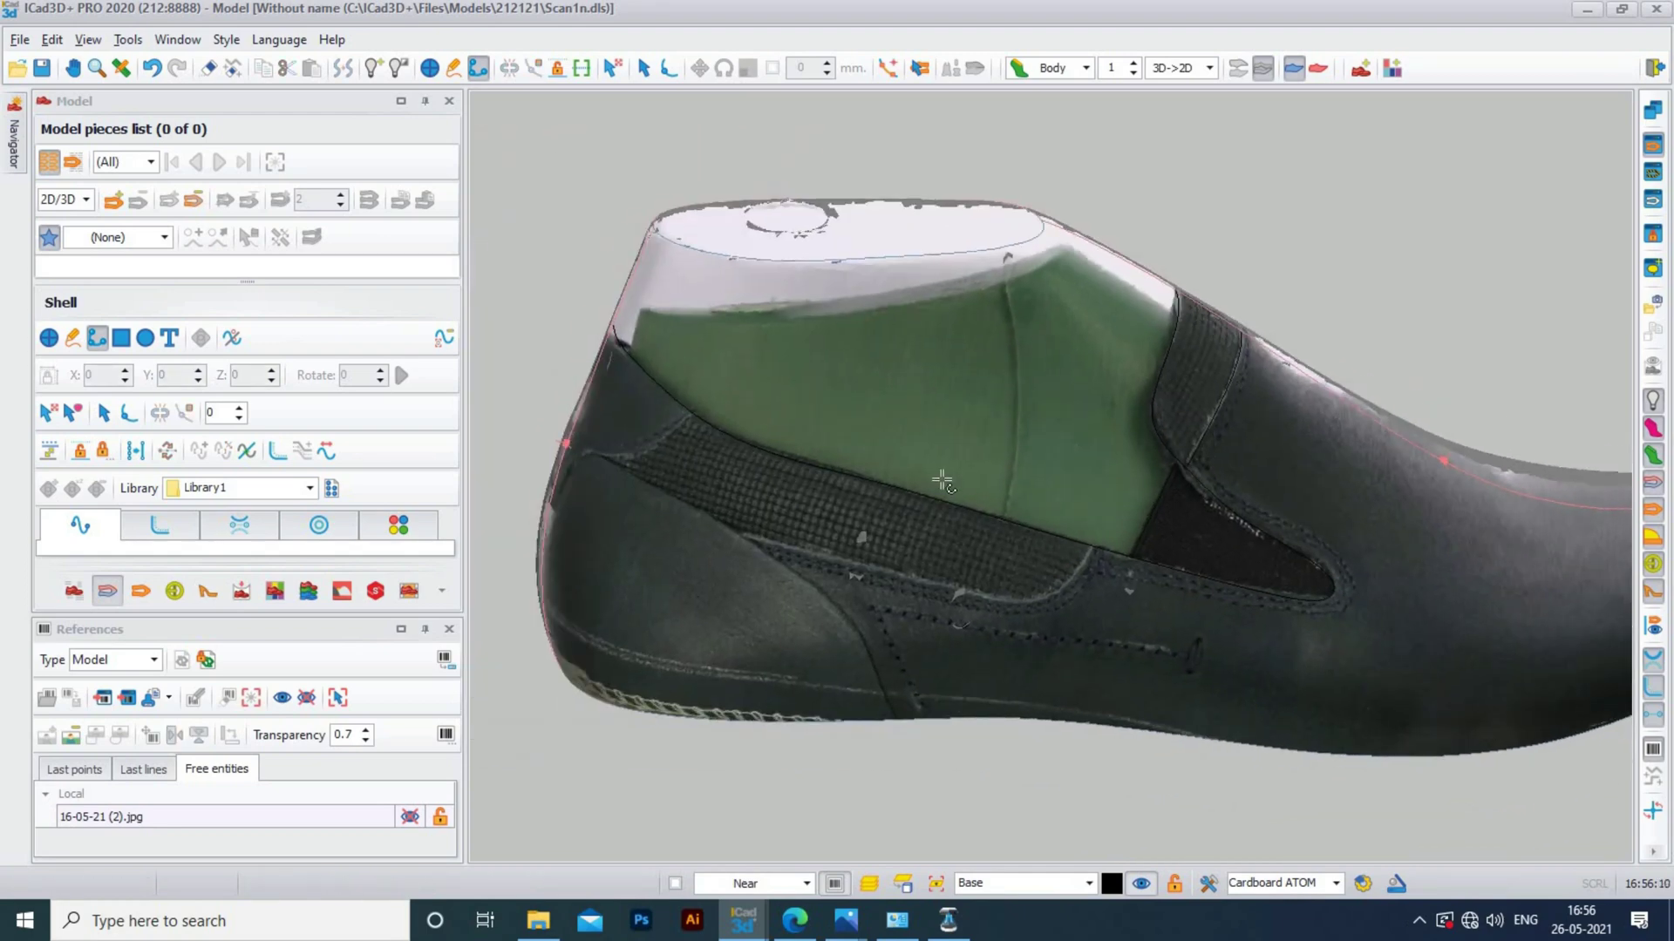
pyautogui.scroll(1, 568, 516)
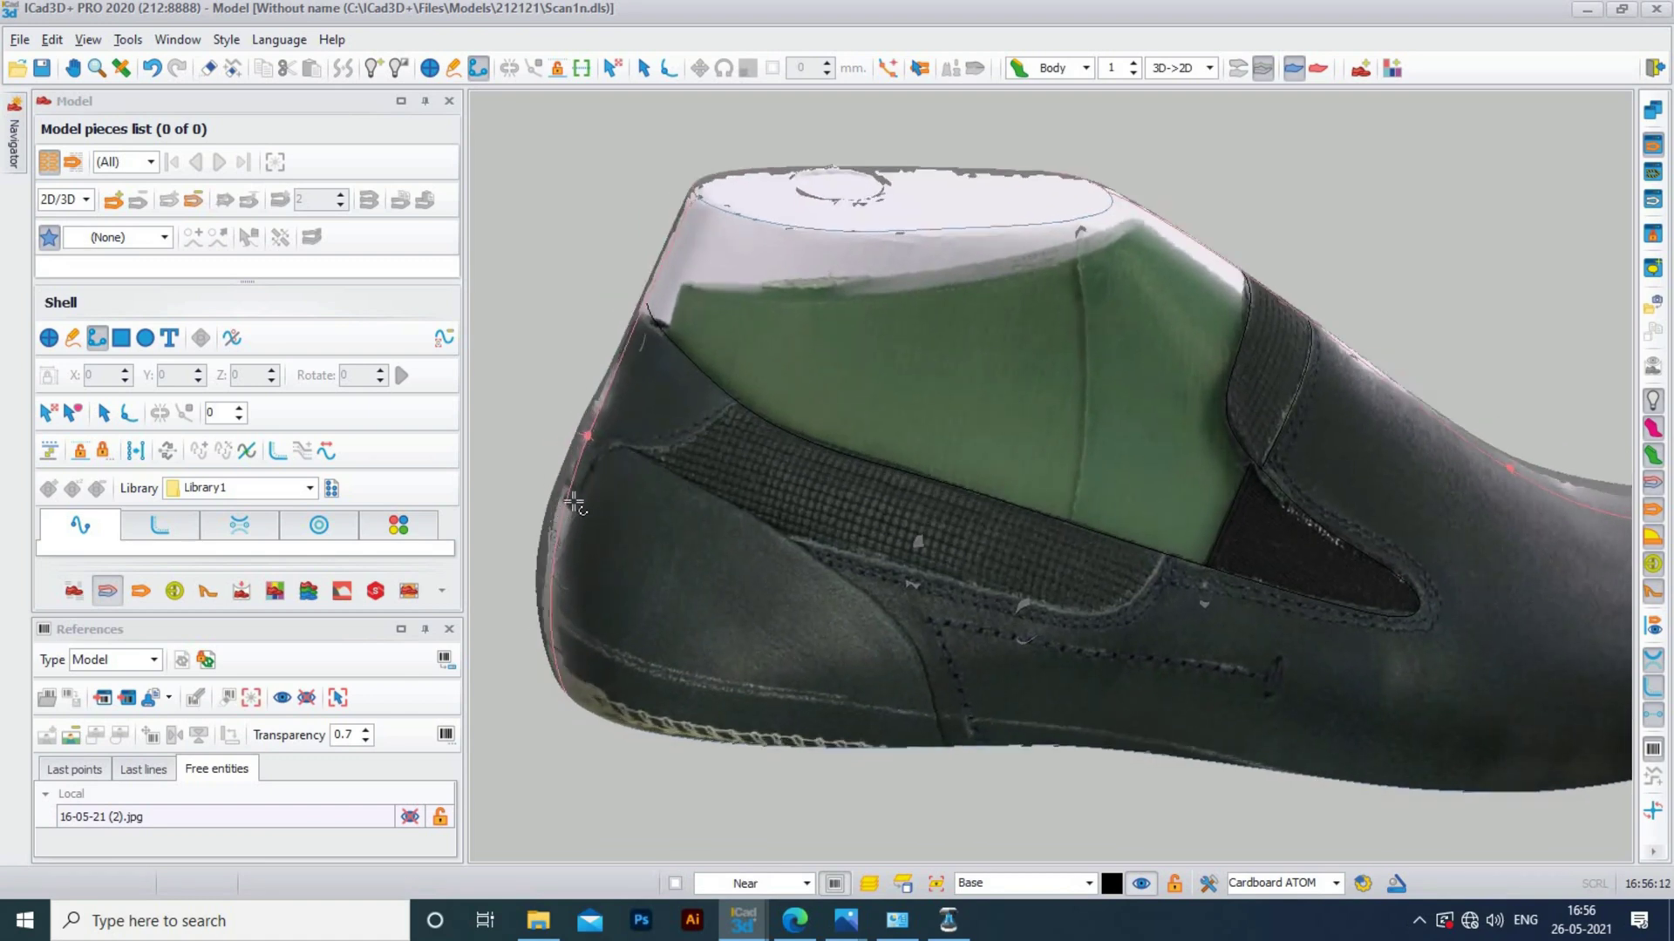
pyautogui.click(576, 504)
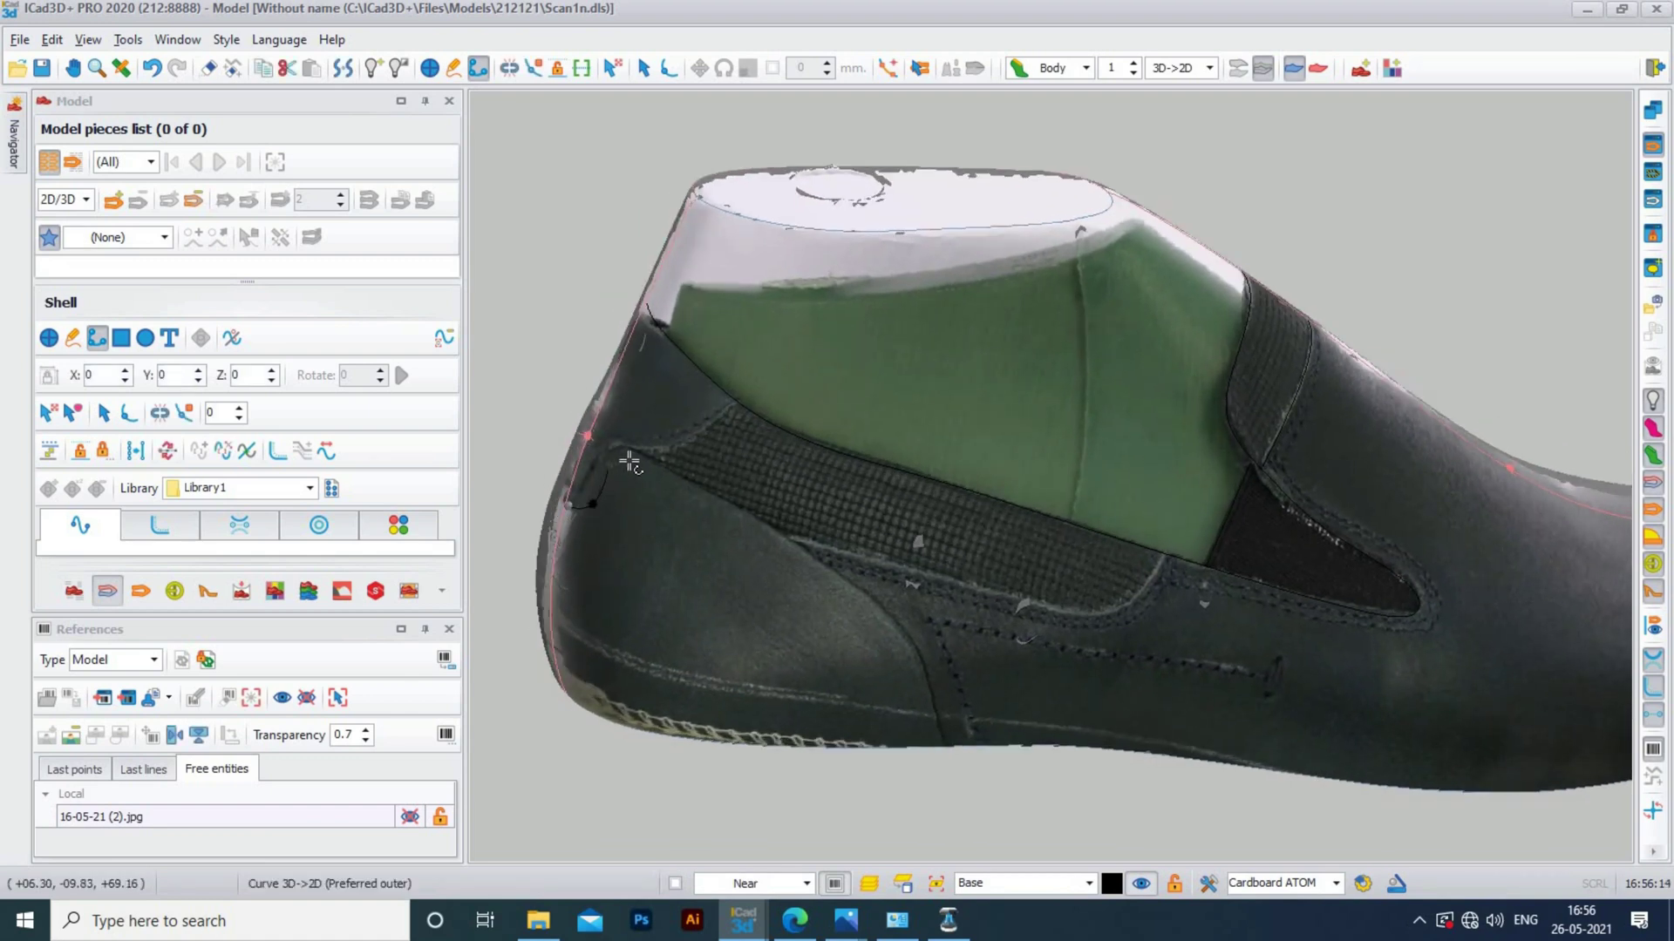
pyautogui.click(608, 466)
pyautogui.click(636, 447)
pyautogui.rightClick(765, 485)
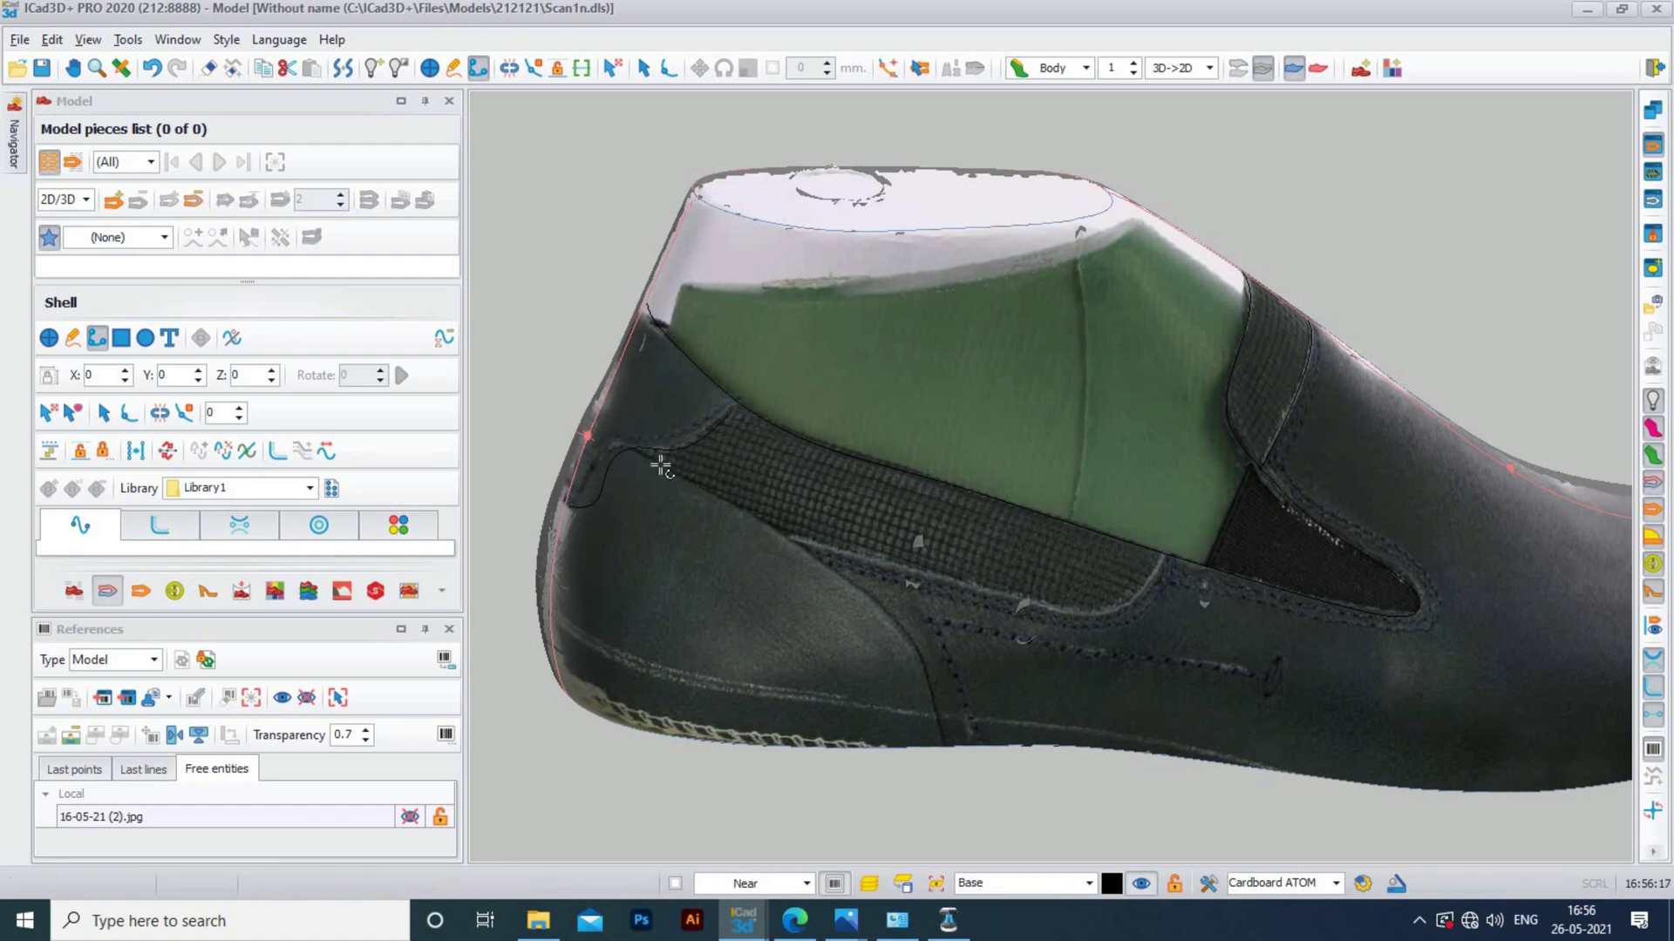
# Draw the heel counter curve from the short heel curve along the counter's seam down to the last's bottom edge
pyautogui.click(629, 450)
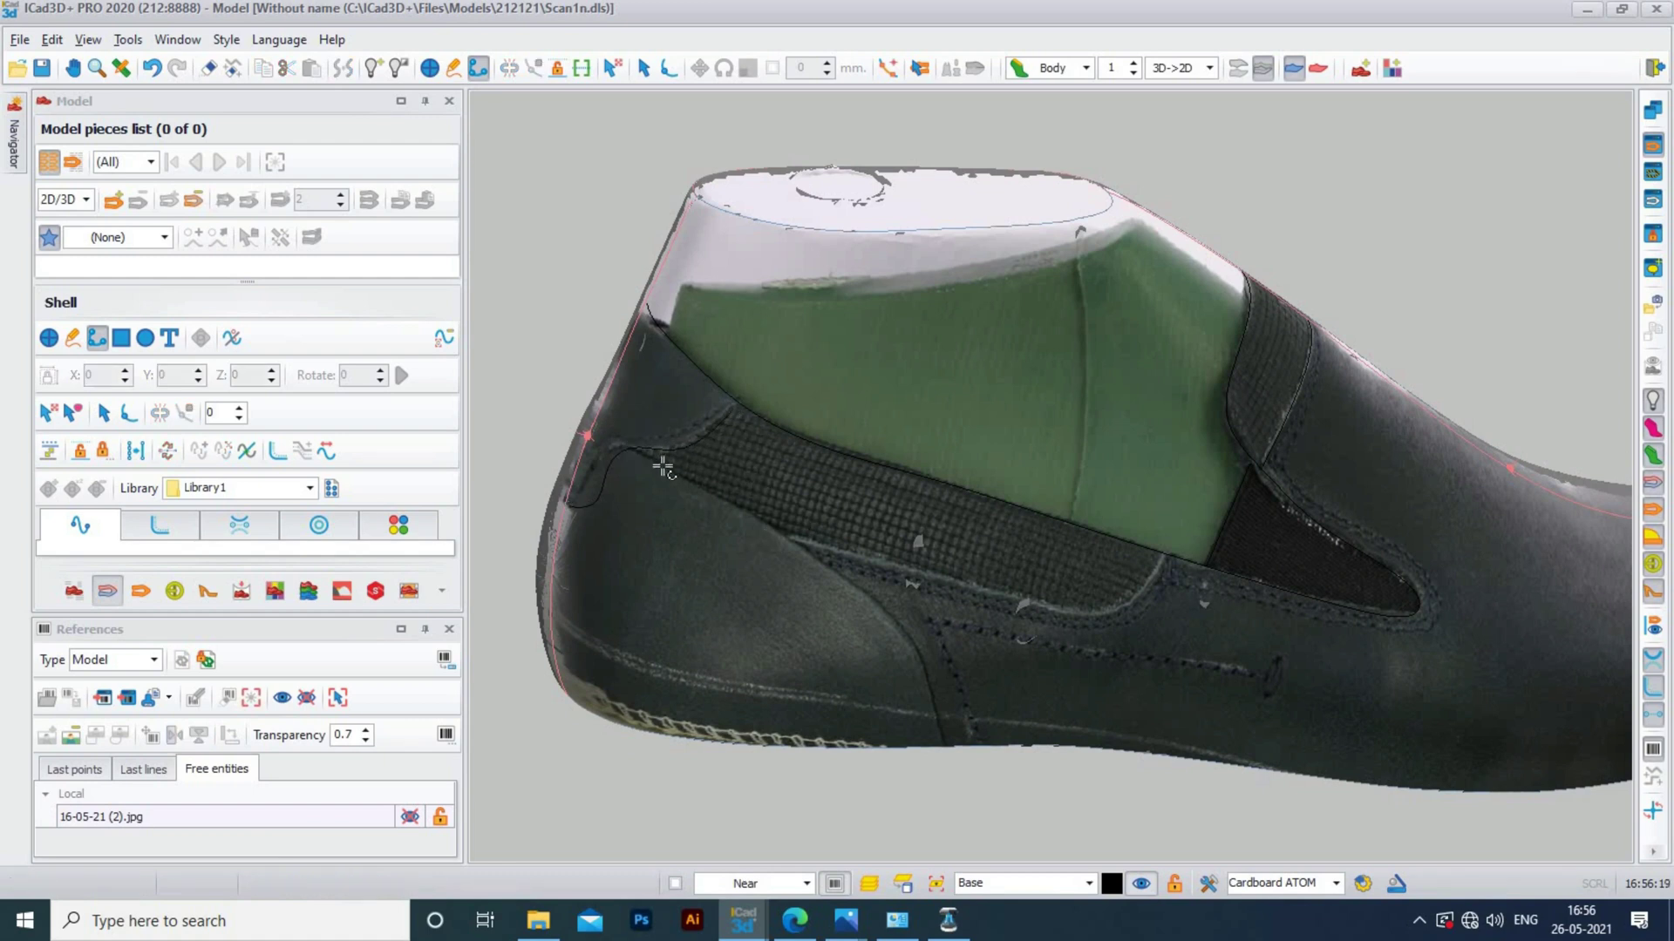
pyautogui.click(835, 568)
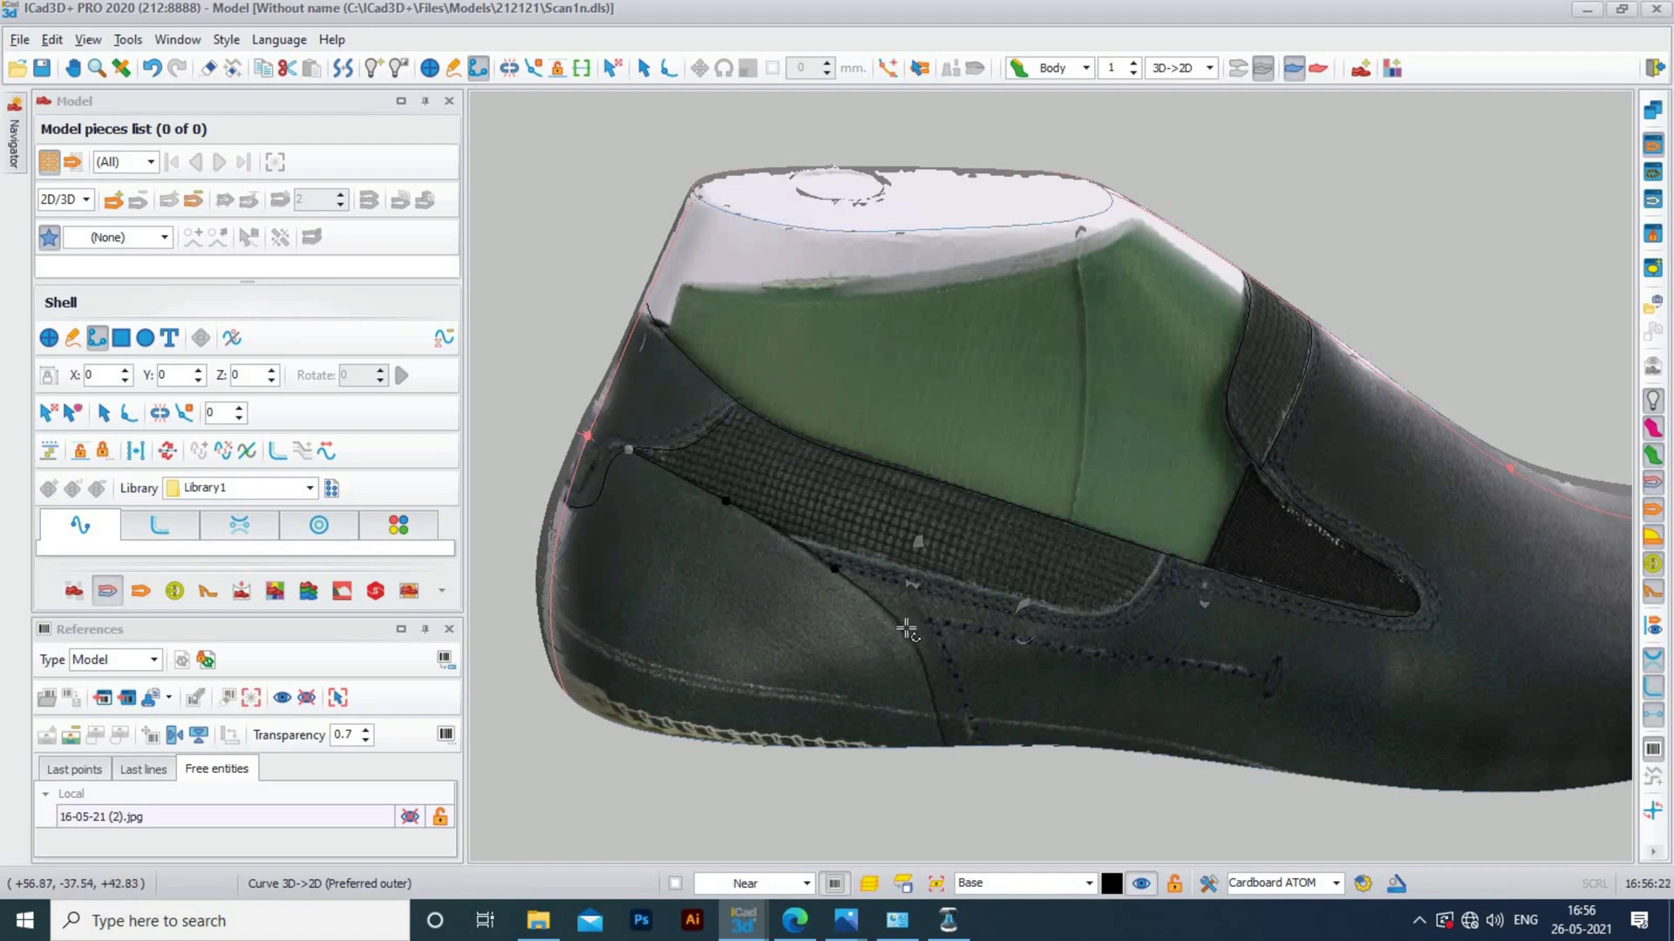
pyautogui.moveTo(896, 488); pyautogui.dragTo(754, 602, button='middle')
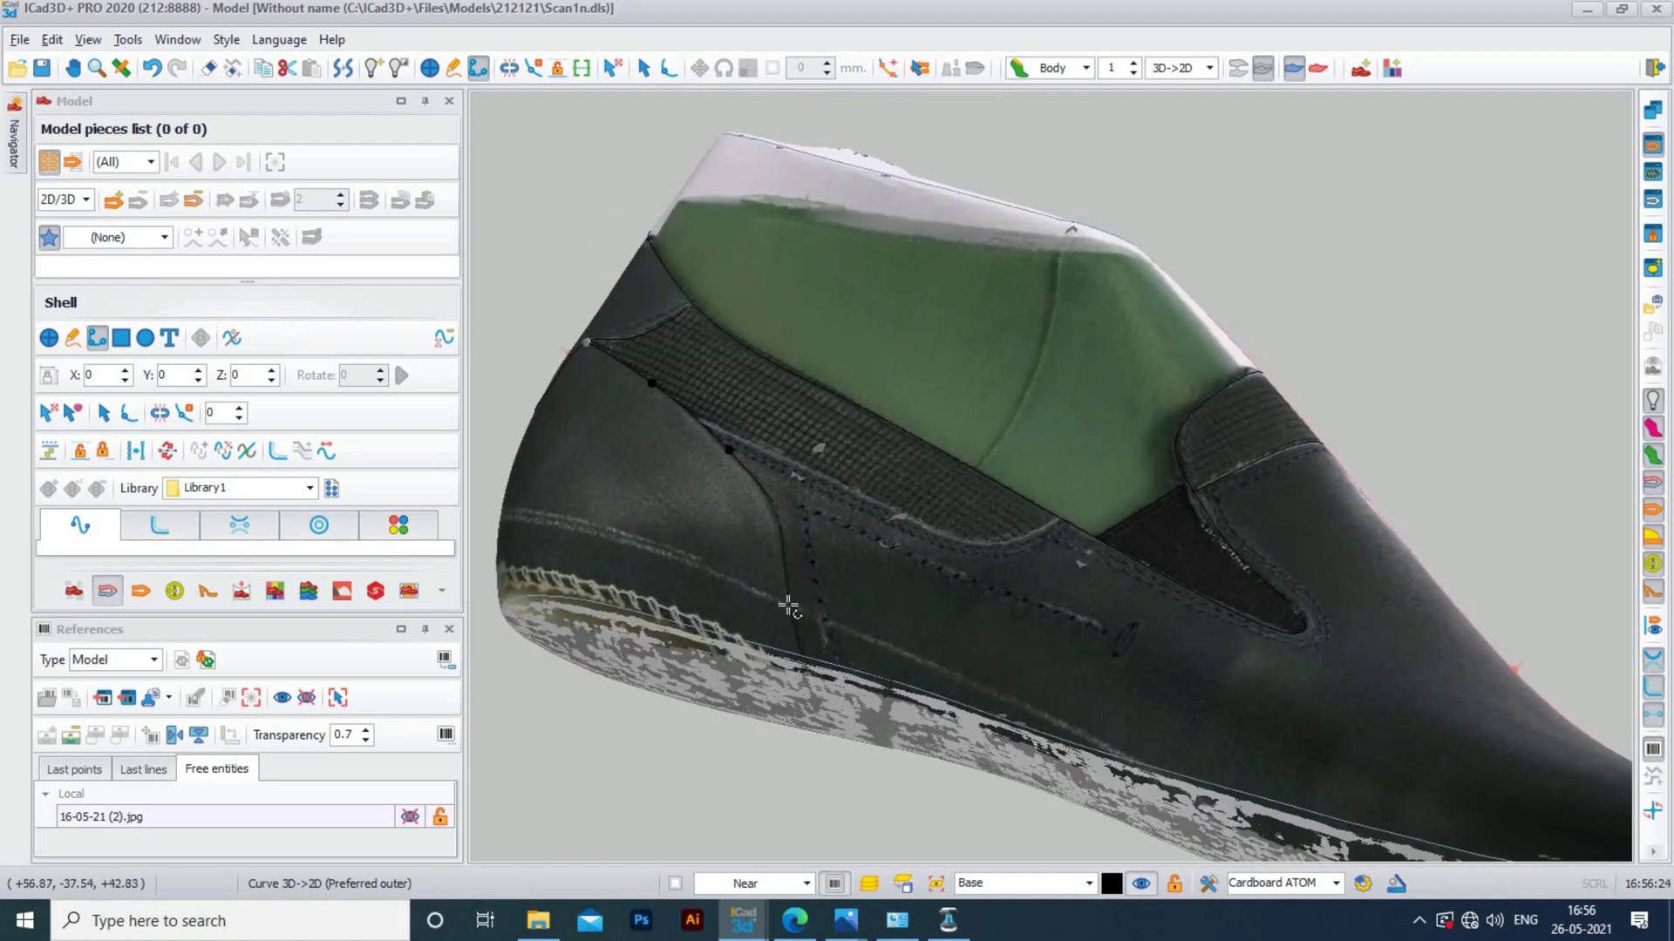
pyautogui.click(789, 603)
pyautogui.click(802, 658)
pyautogui.rightClick(808, 504)
pyautogui.moveTo(807, 504); pyautogui.dragTo(690, 558, button='middle')
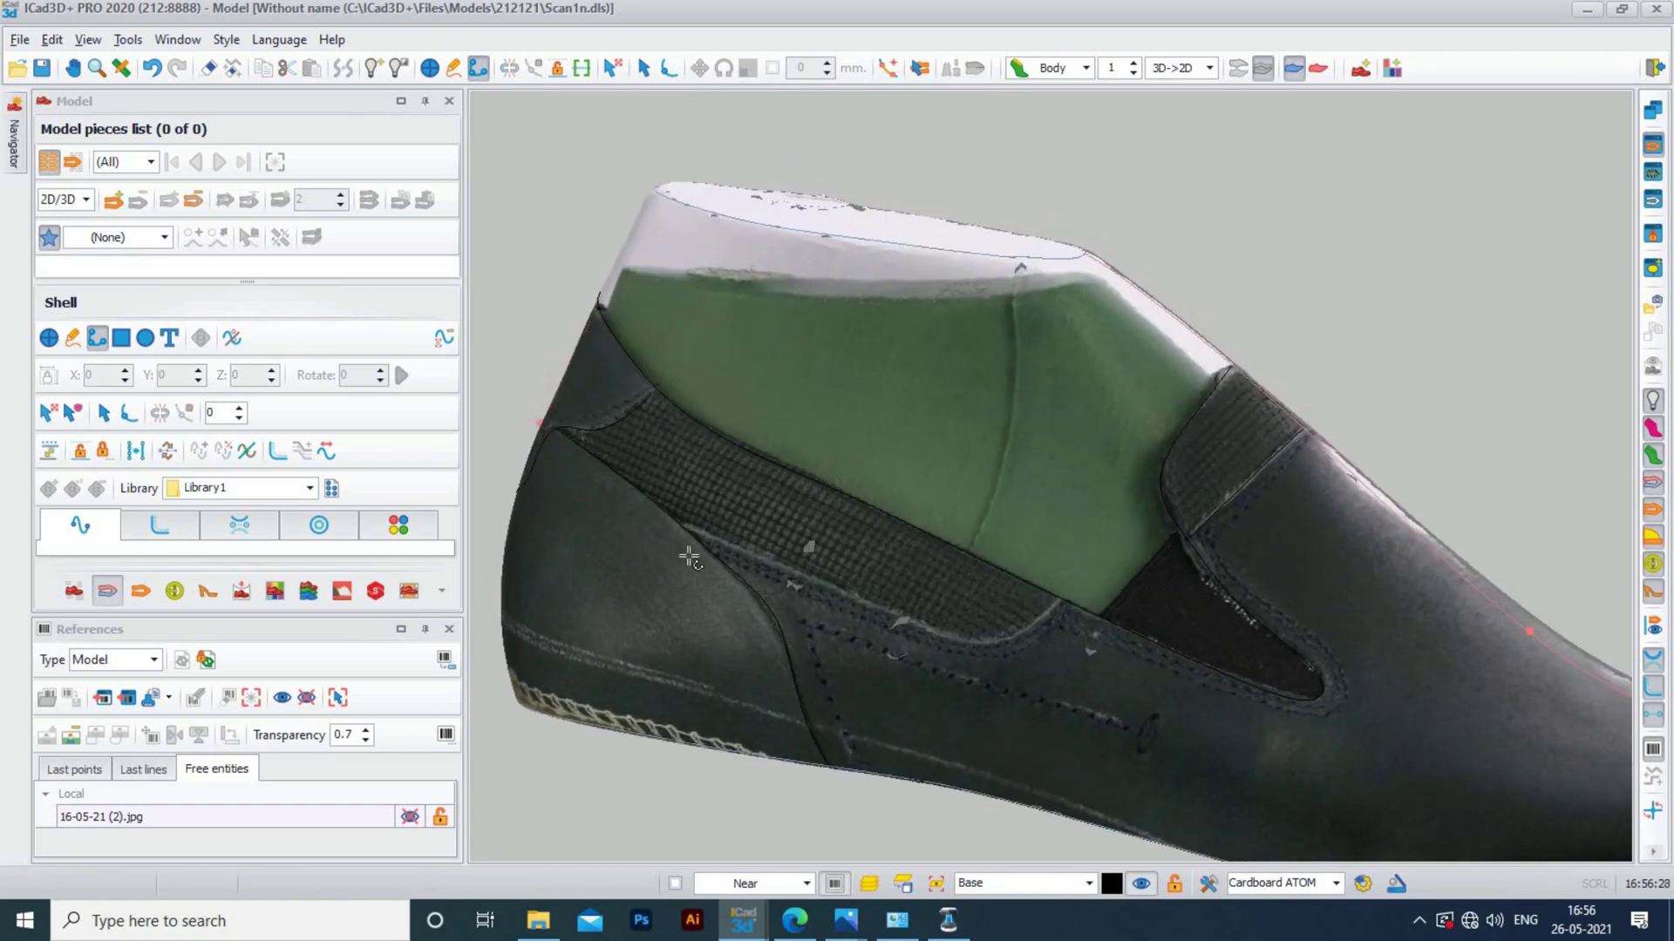
# Draw a curve along the textured side panel's lower seam, from the heel counter seam around its rounded front corner to the collar line
pyautogui.click(683, 522)
pyautogui.click(773, 565)
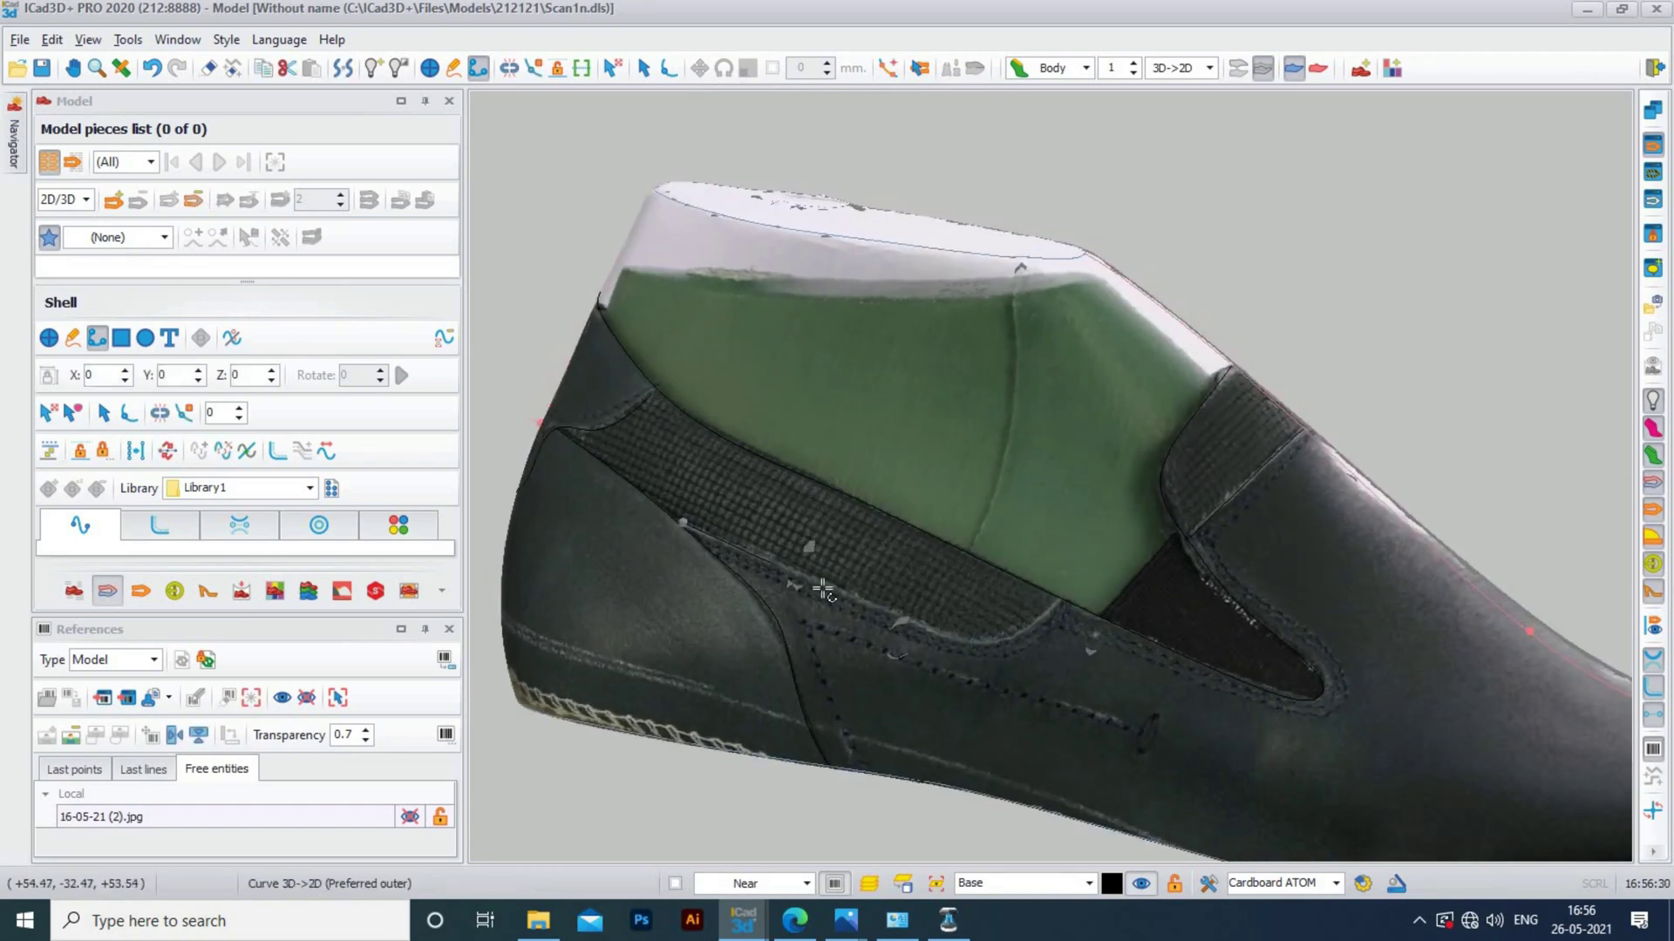
pyautogui.click(886, 615)
pyautogui.click(969, 646)
pyautogui.click(995, 639)
pyautogui.click(1026, 631)
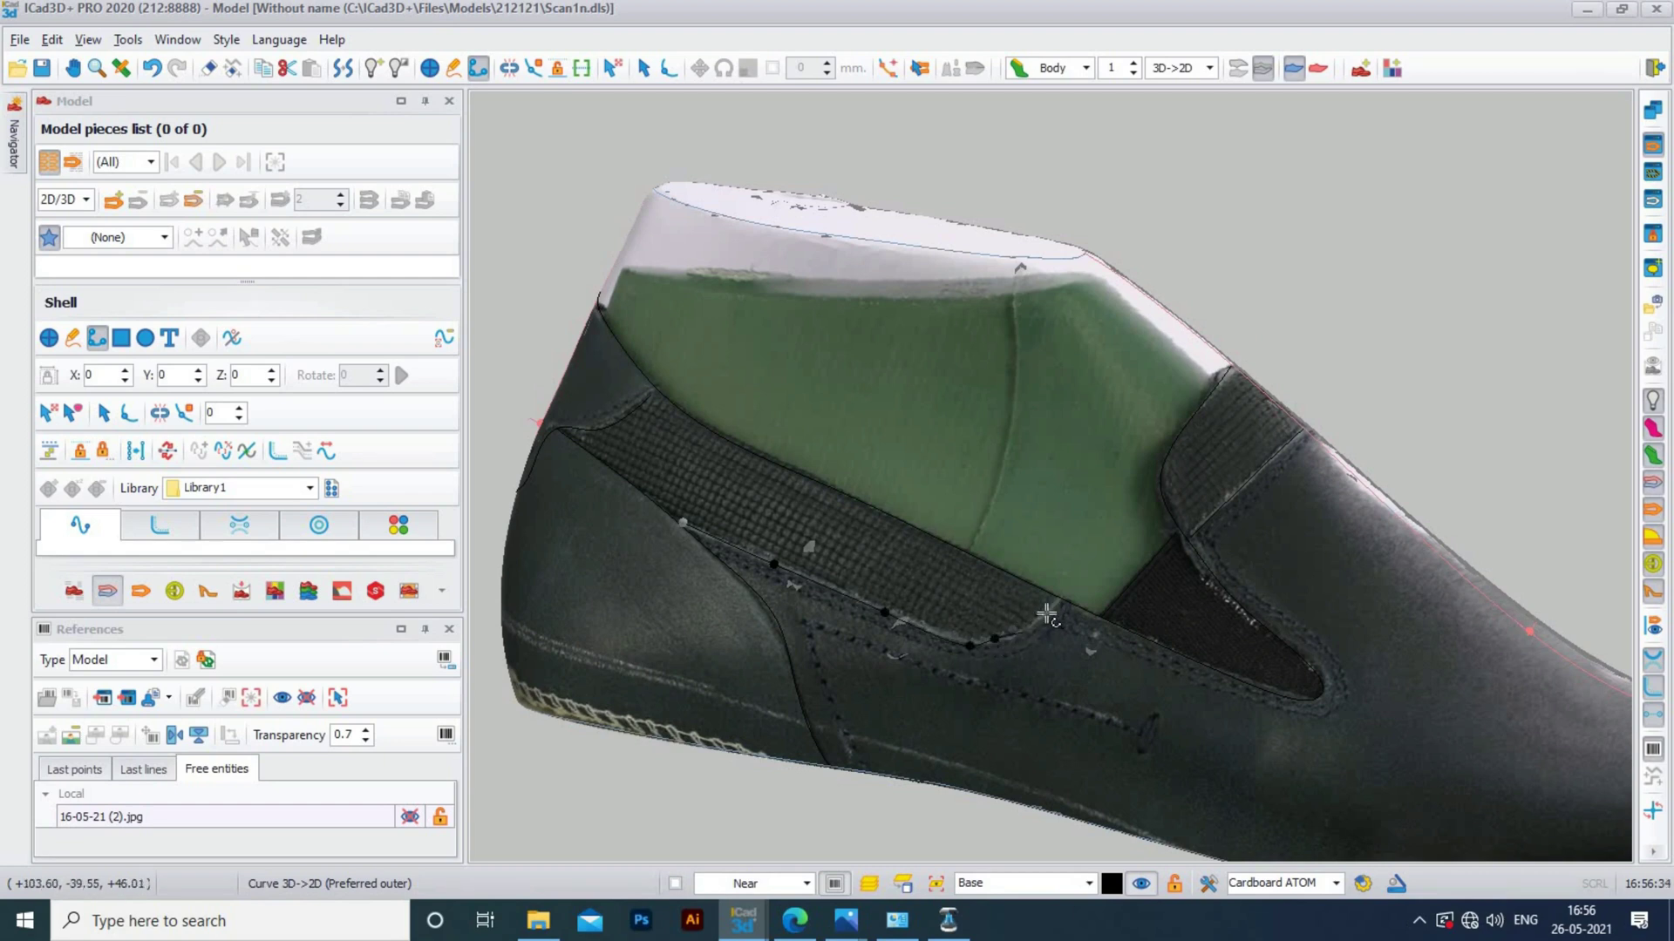
pyautogui.rightClick(1160, 653)
# Draw the side stitching line from near the small loop back to a sharp corner beside the heel counter, and down to the last's bottom edge
pyautogui.moveTo(1092, 717); pyautogui.dragTo(1142, 653, button='middle')
pyautogui.click(1177, 665)
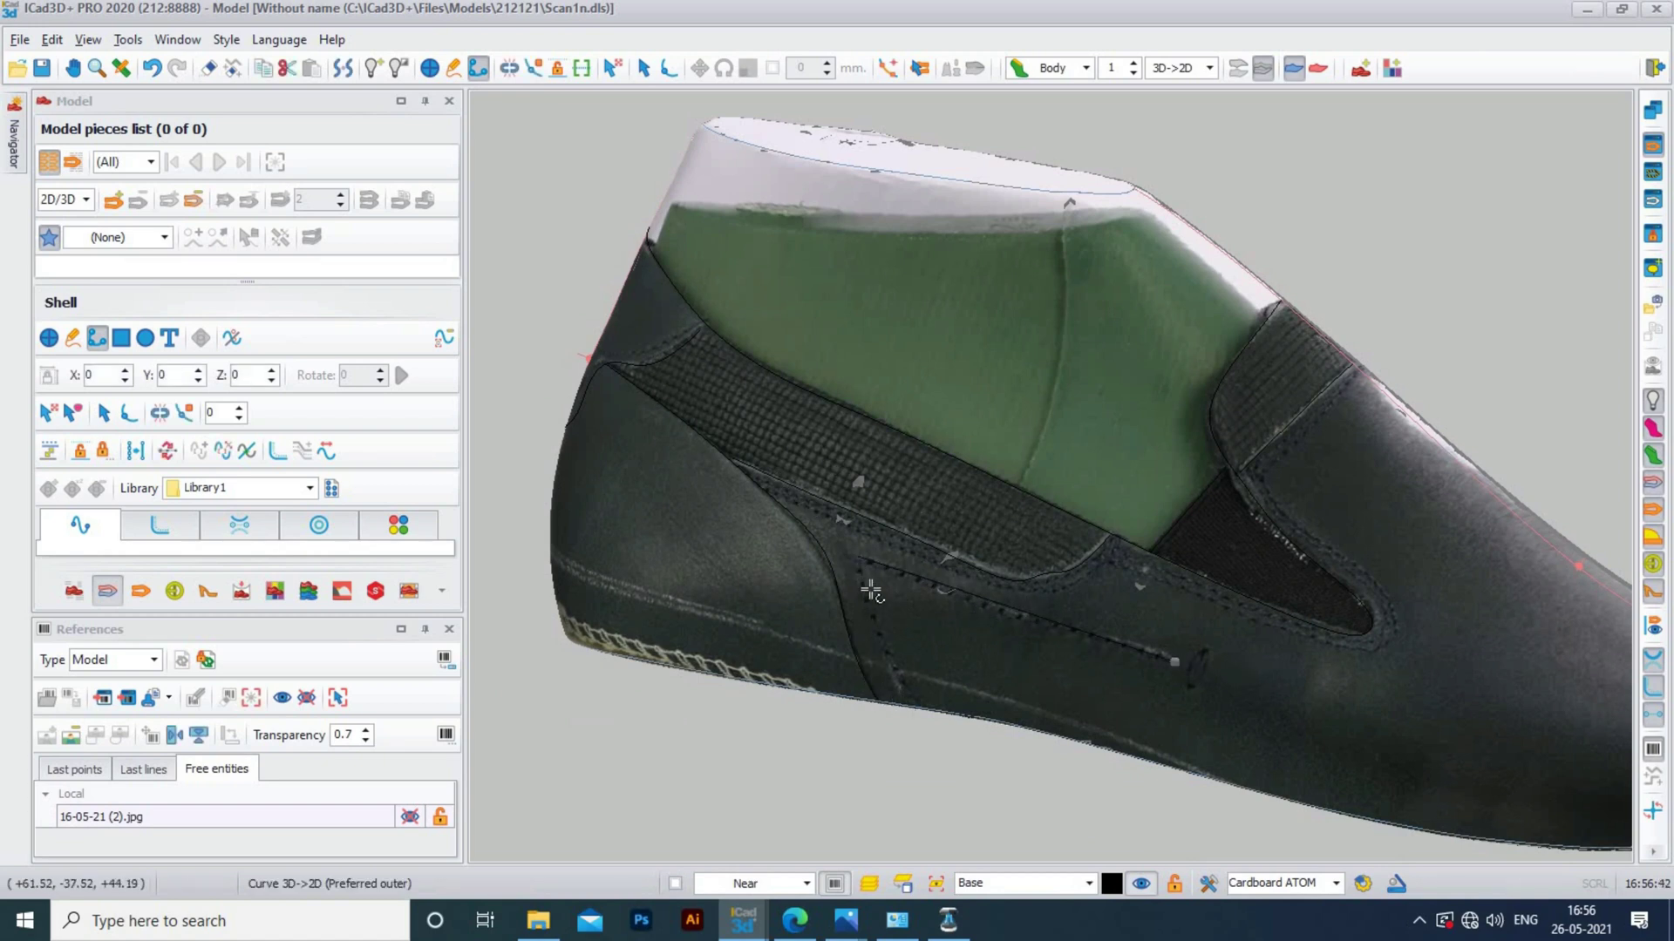
pyautogui.scroll(5, 872, 591)
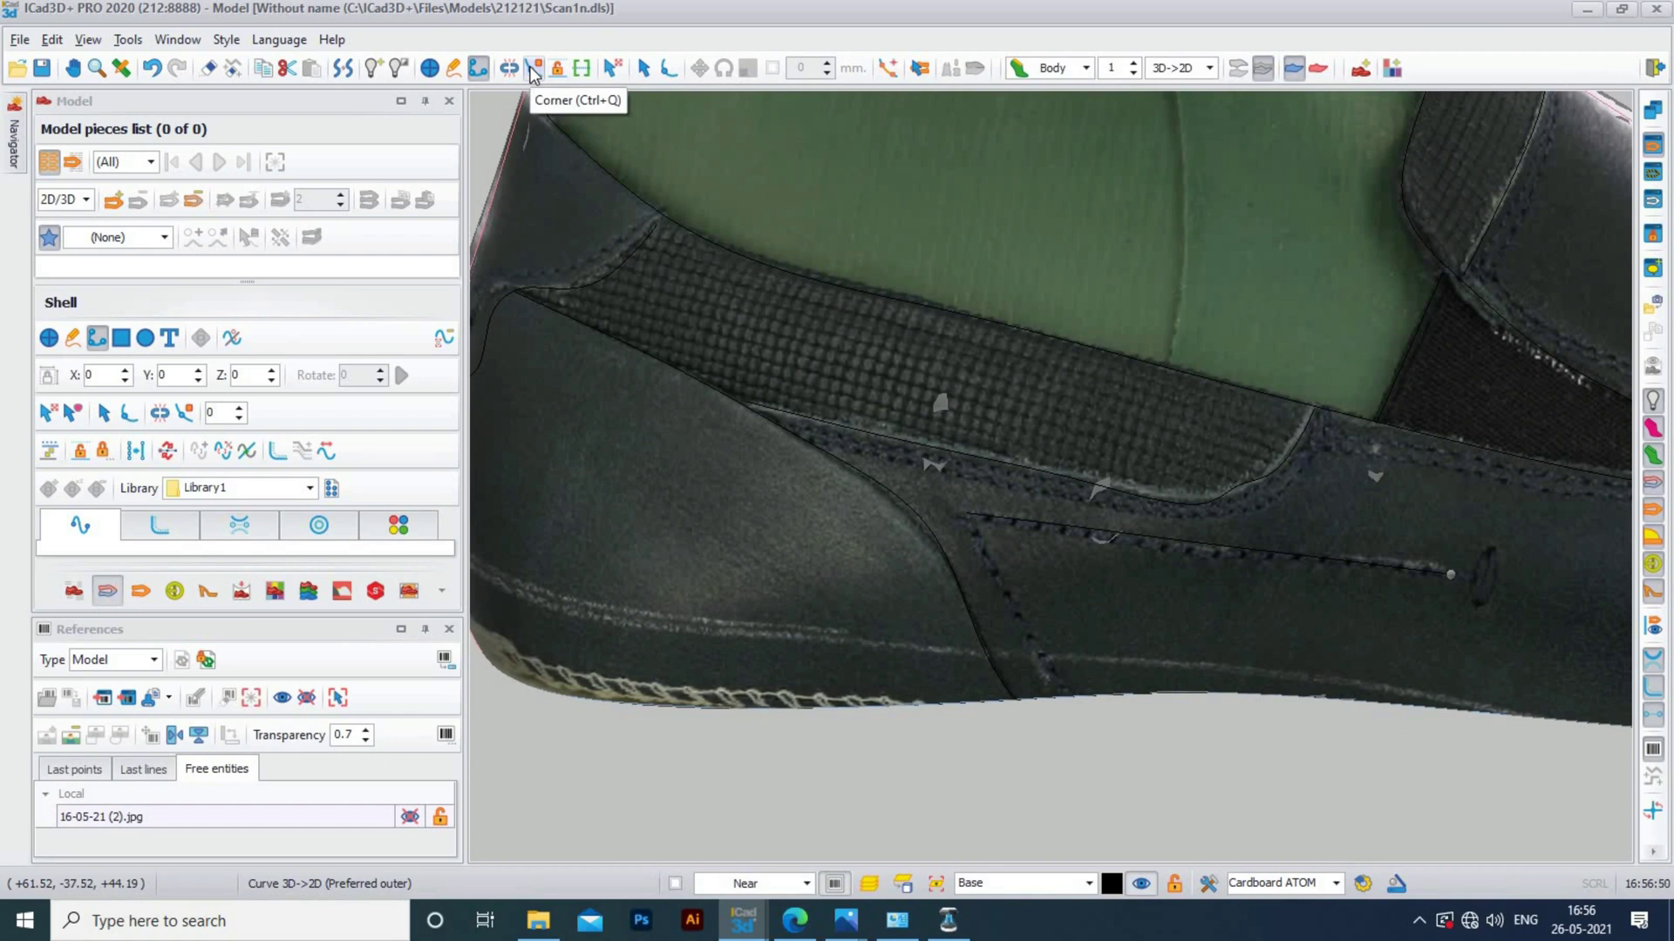
pyautogui.click(1060, 692)
pyautogui.rightClick(1100, 580)
# Draw a U-shaped trial curve on the green ankle area above the collar and try the lock option on it
pyautogui.scroll(-2, 1105, 513)
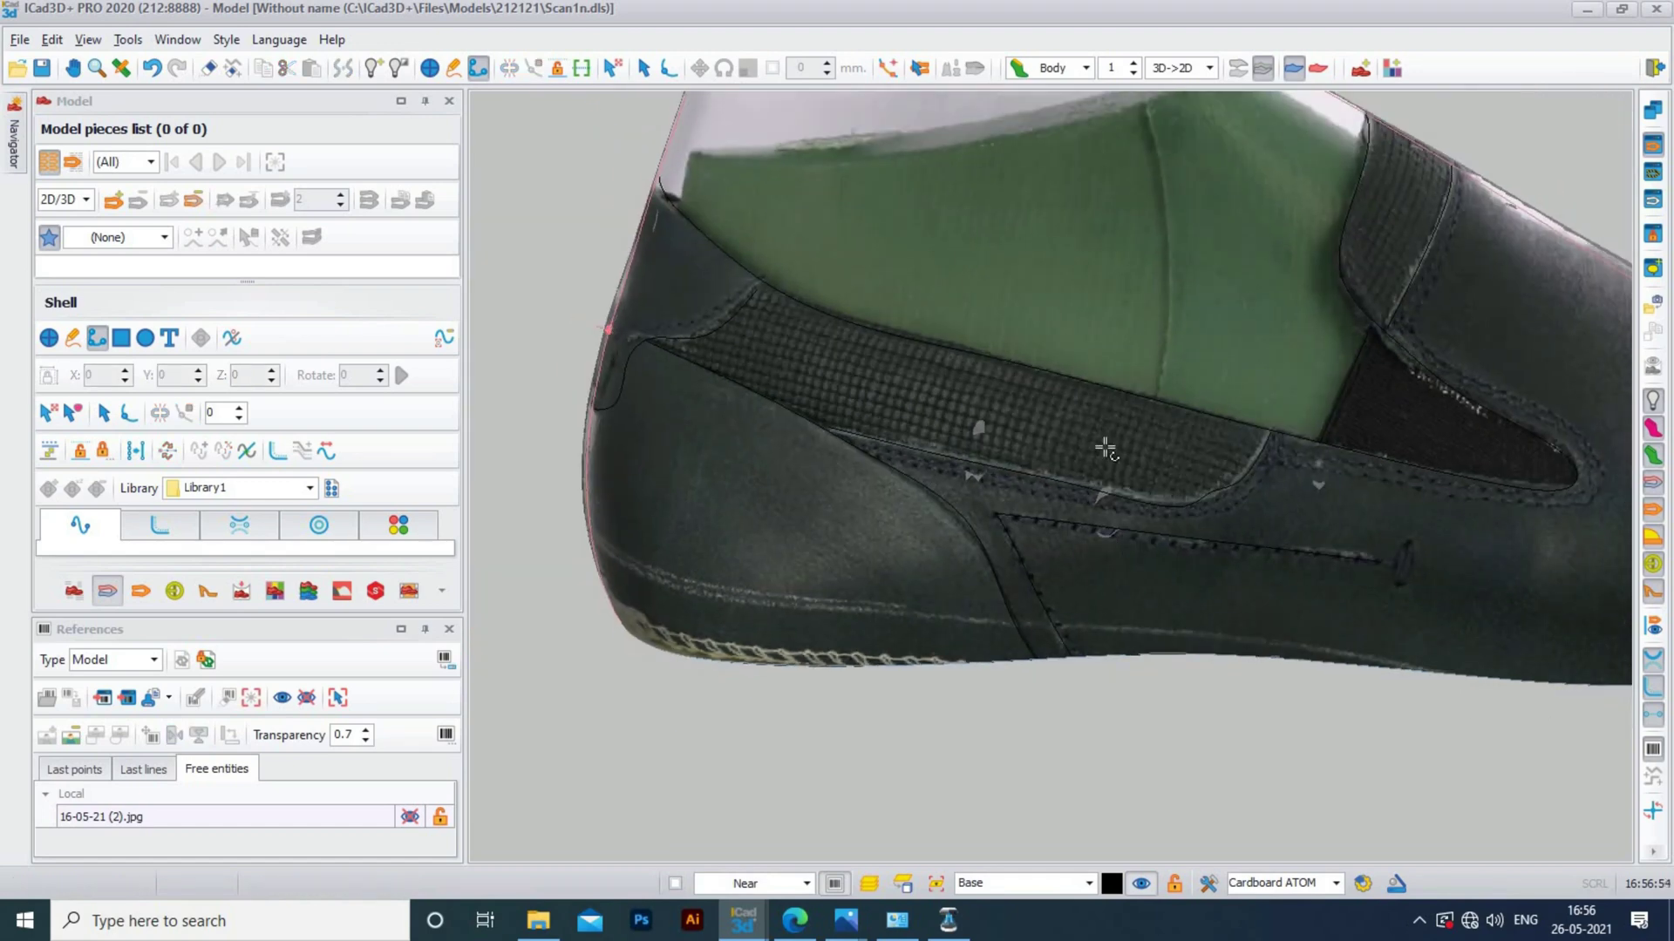
pyautogui.scroll(-2, 1105, 449)
pyautogui.moveTo(1079, 482); pyautogui.dragTo(1077, 508, button='middle')
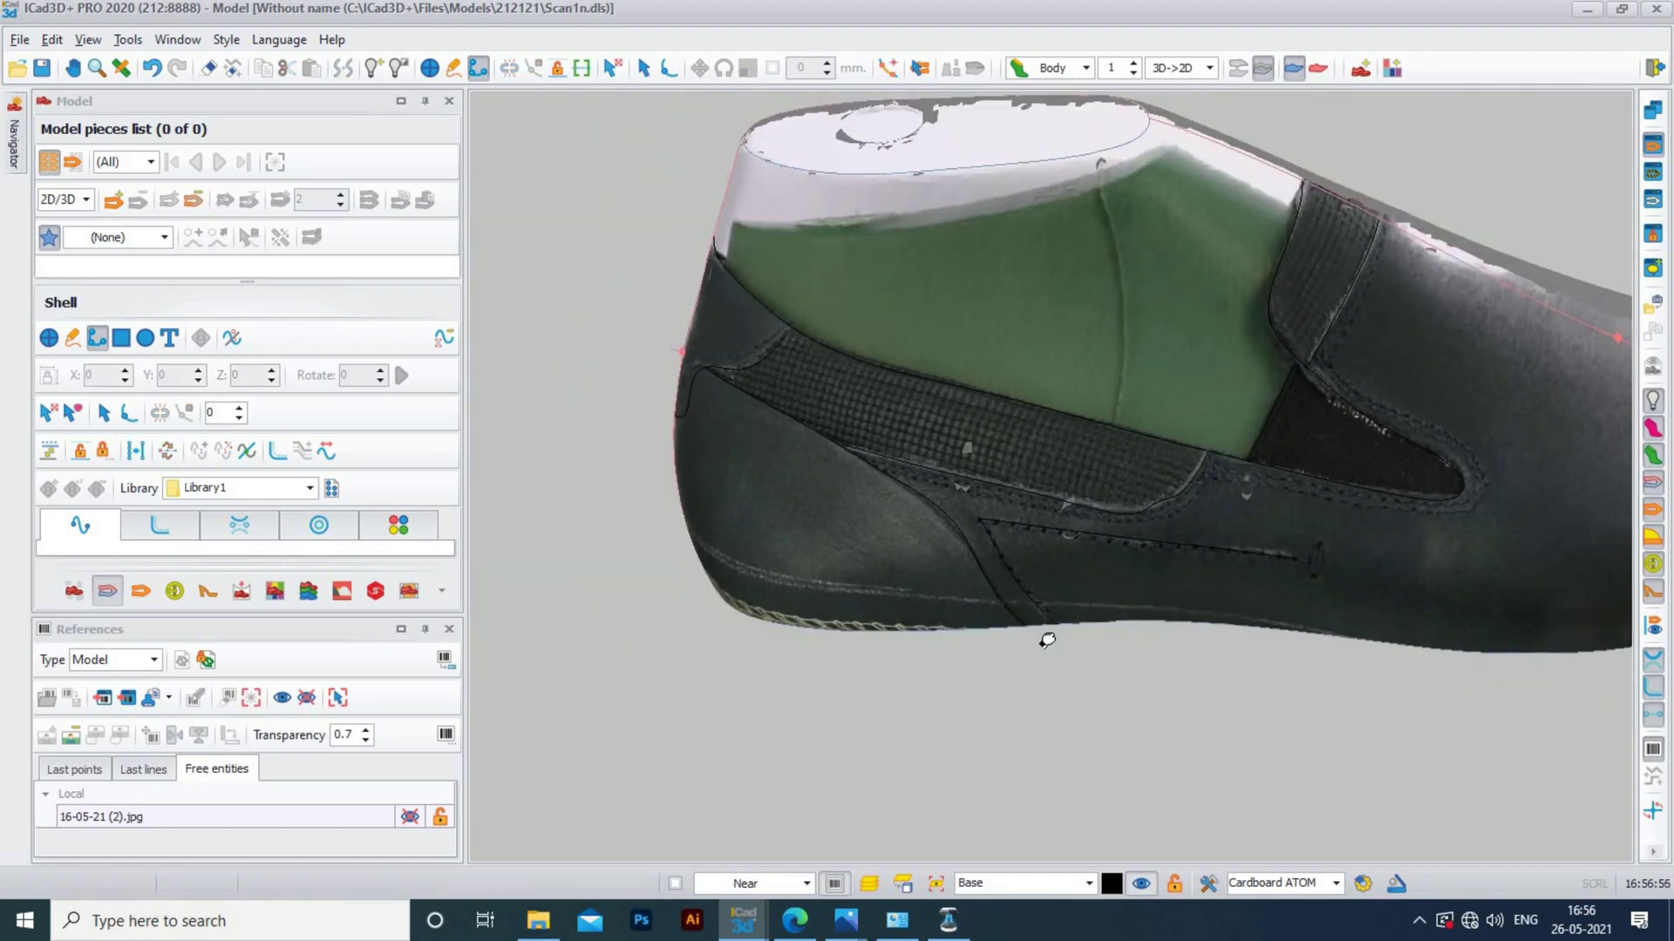
pyautogui.moveTo(1047, 640); pyautogui.dragTo(950, 710, button='middle')
pyautogui.scroll(1, 1109, 552)
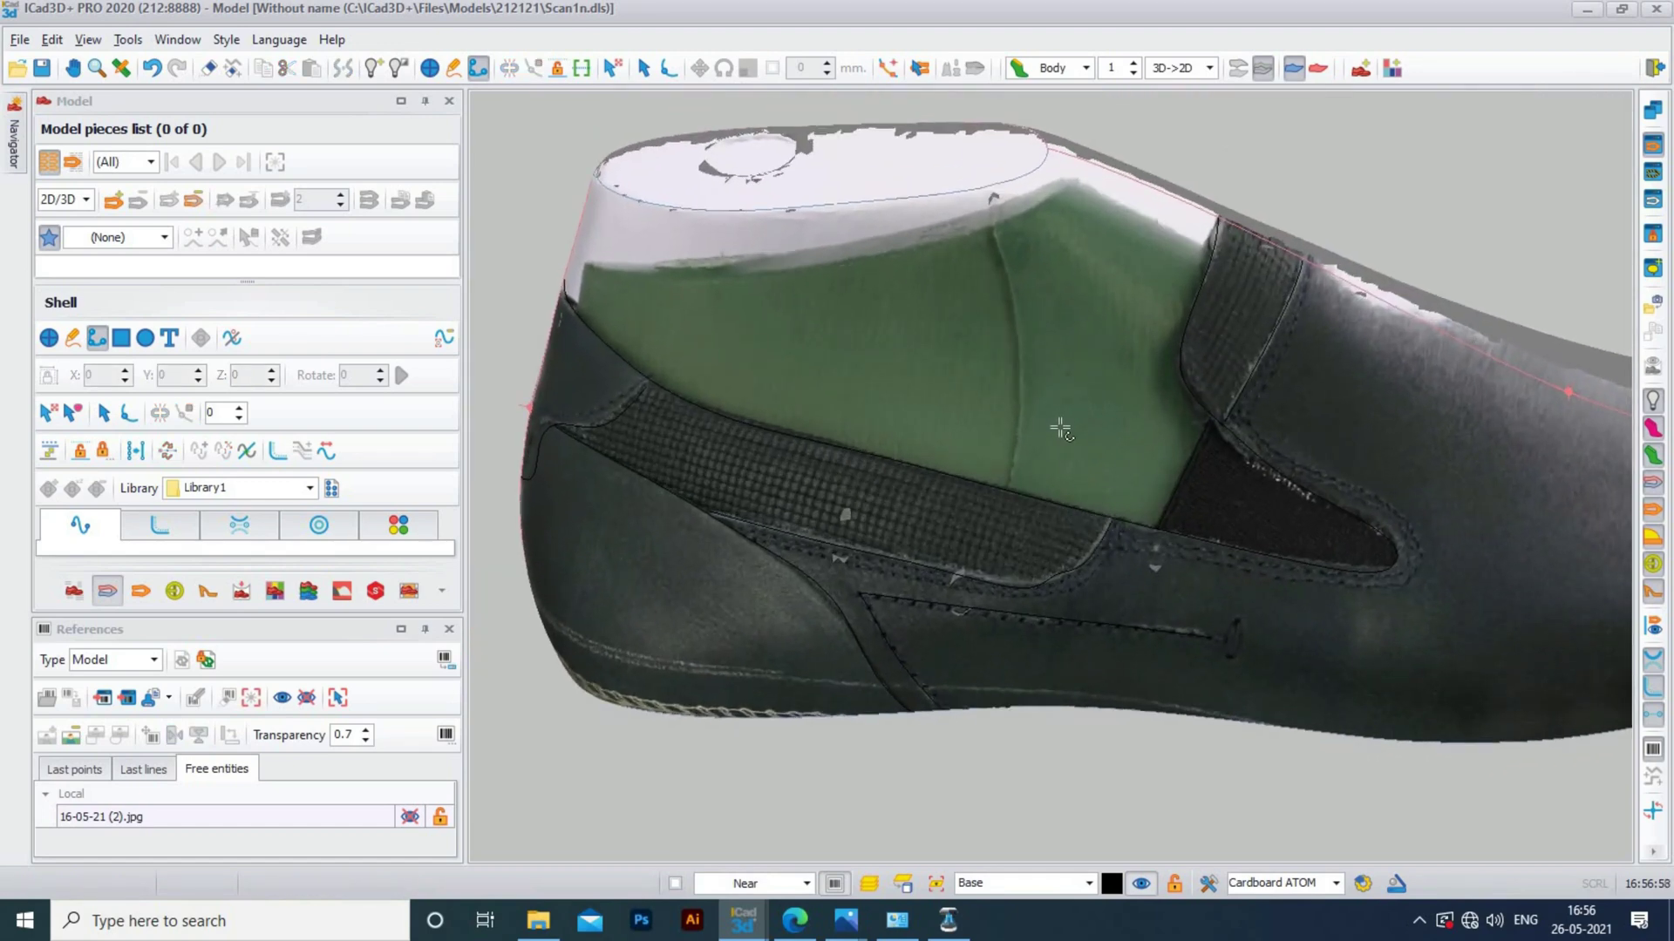
pyautogui.click(889, 329)
pyautogui.click(1095, 298)
pyautogui.click(1119, 356)
pyautogui.click(1034, 394)
pyautogui.click(952, 389)
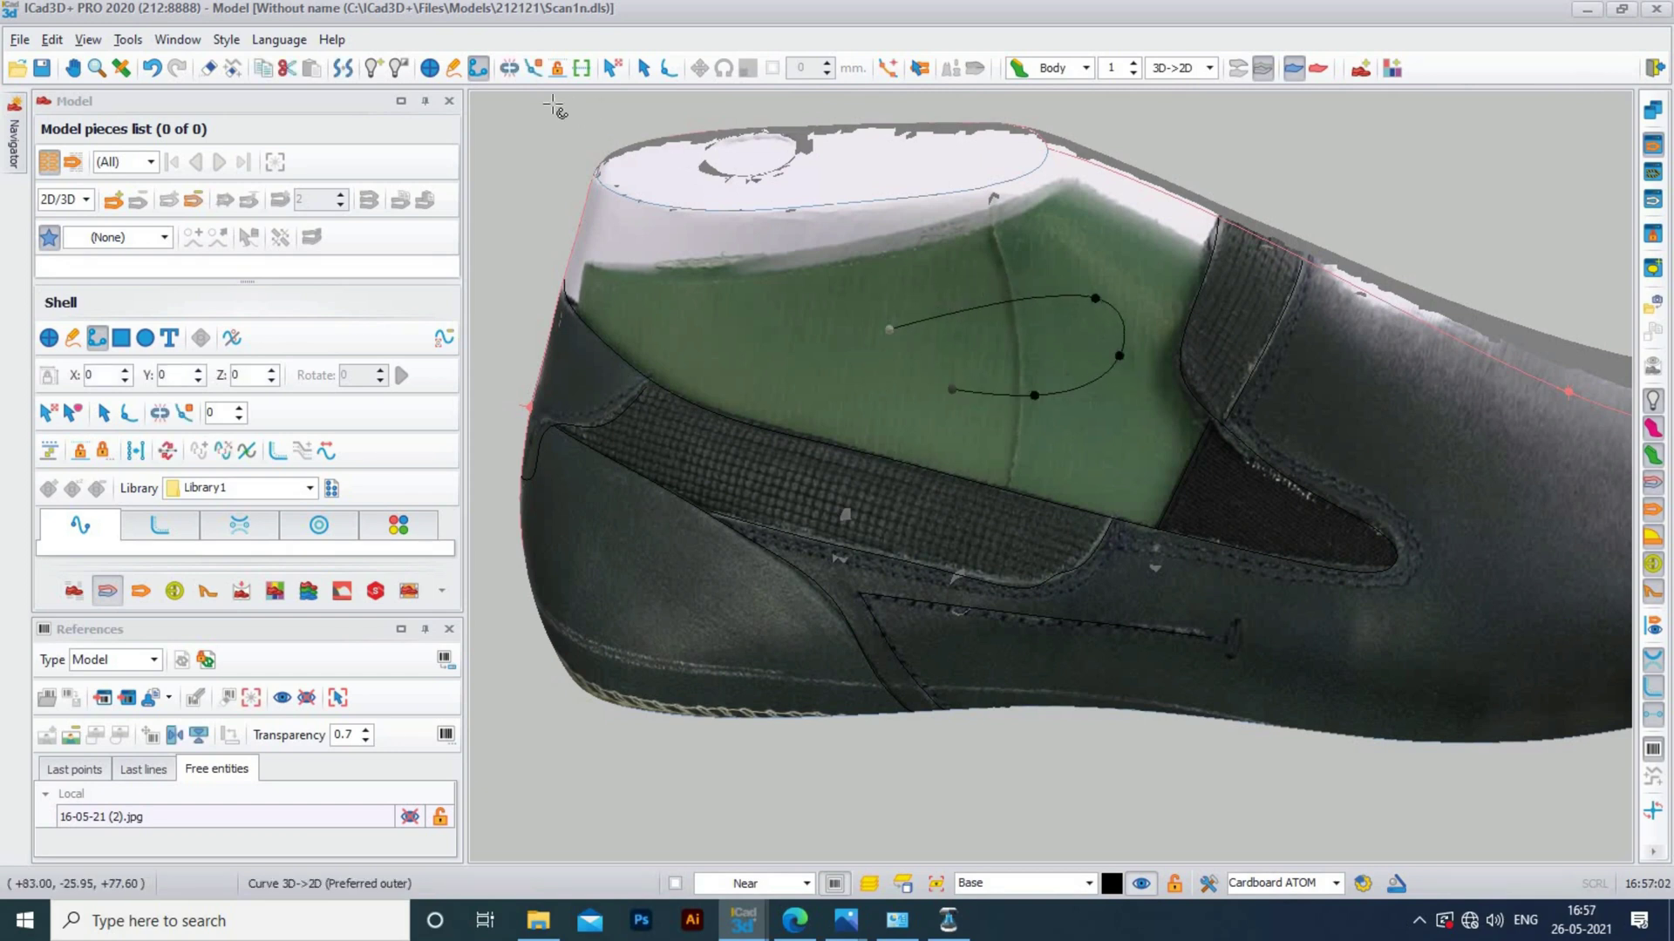
pyautogui.click(554, 68)
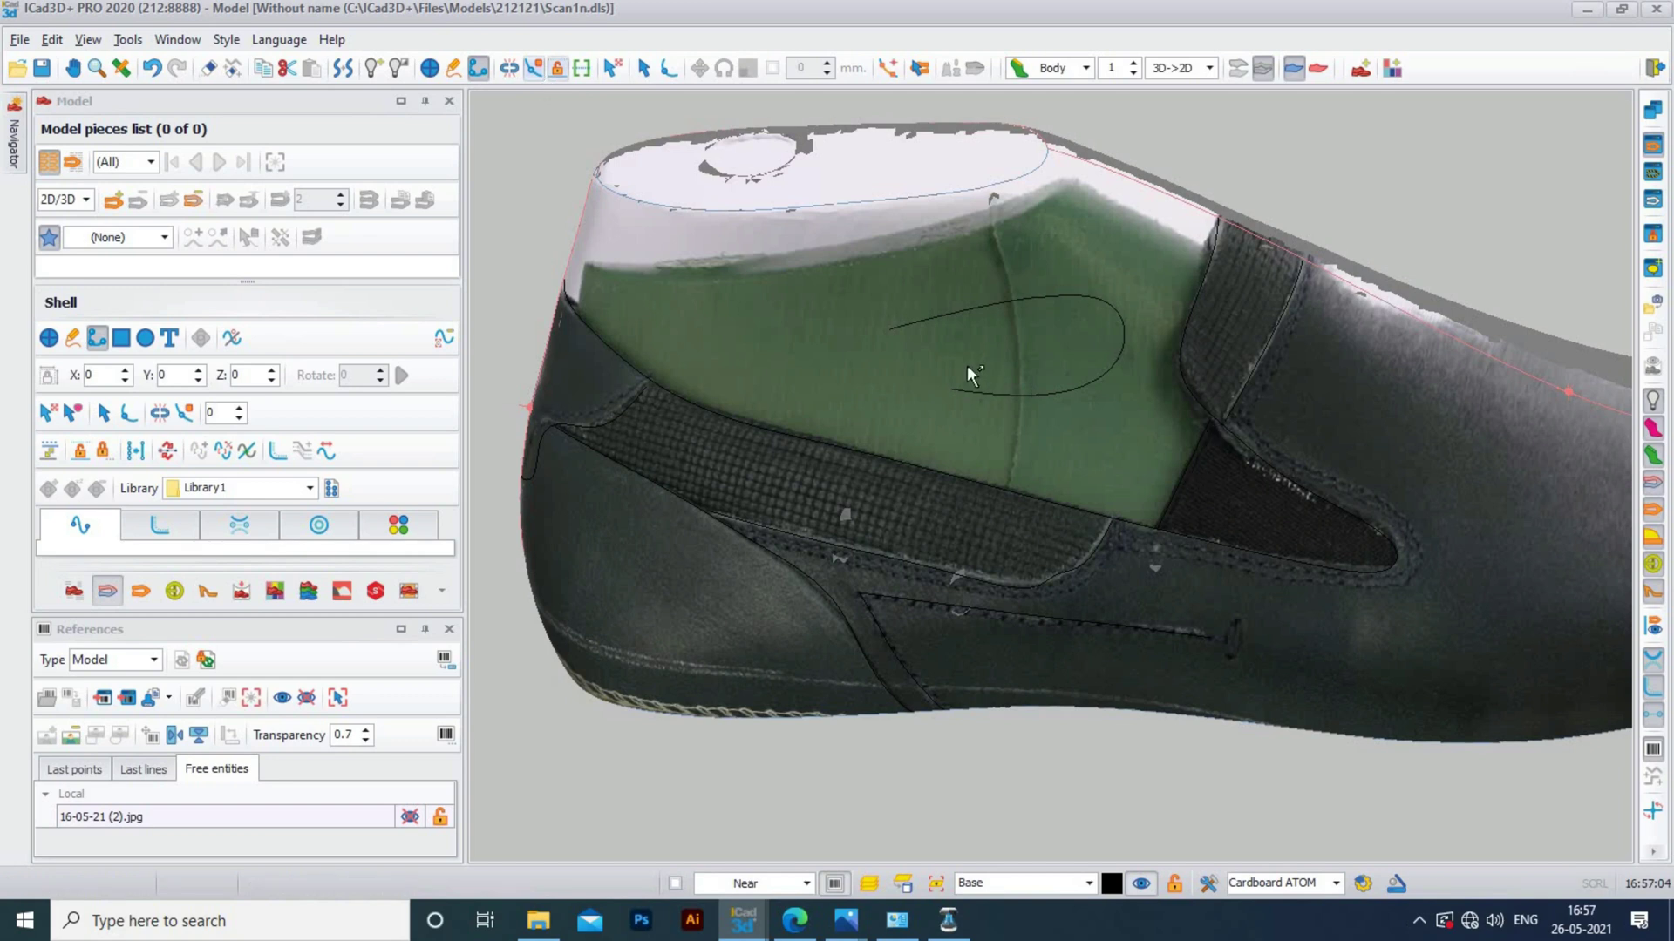
pyautogui.click(559, 74)
pyautogui.click(478, 68)
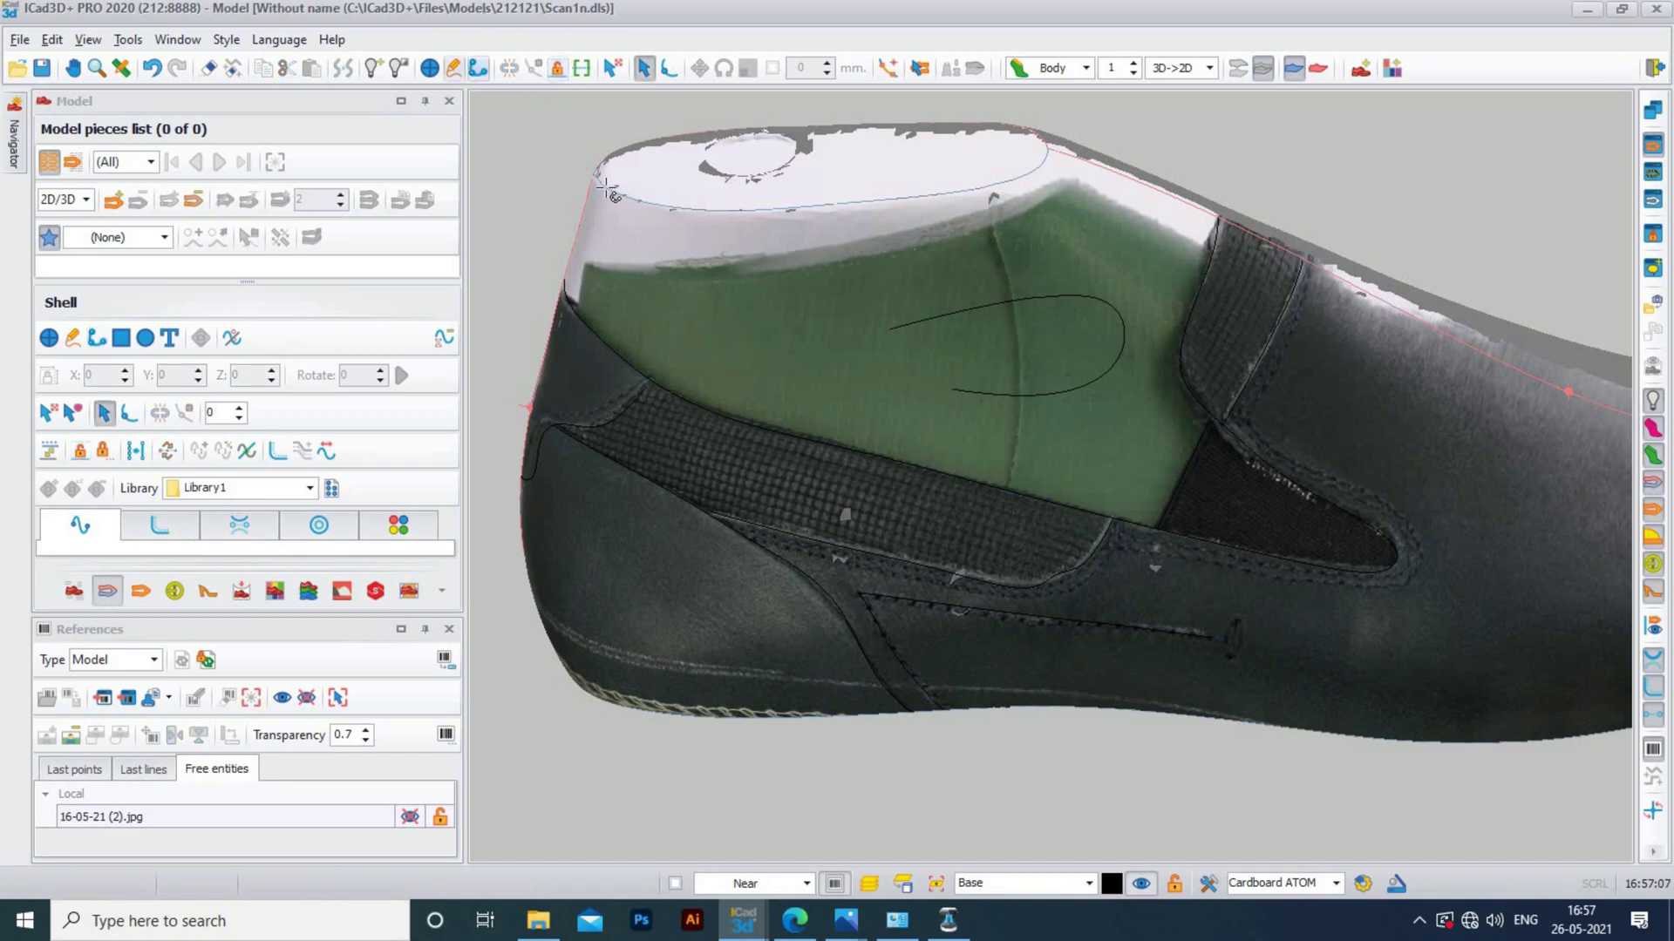
# Extend the trial curve from a corner point through a wide loop up to the green area's upper edge
pyautogui.click(830, 384)
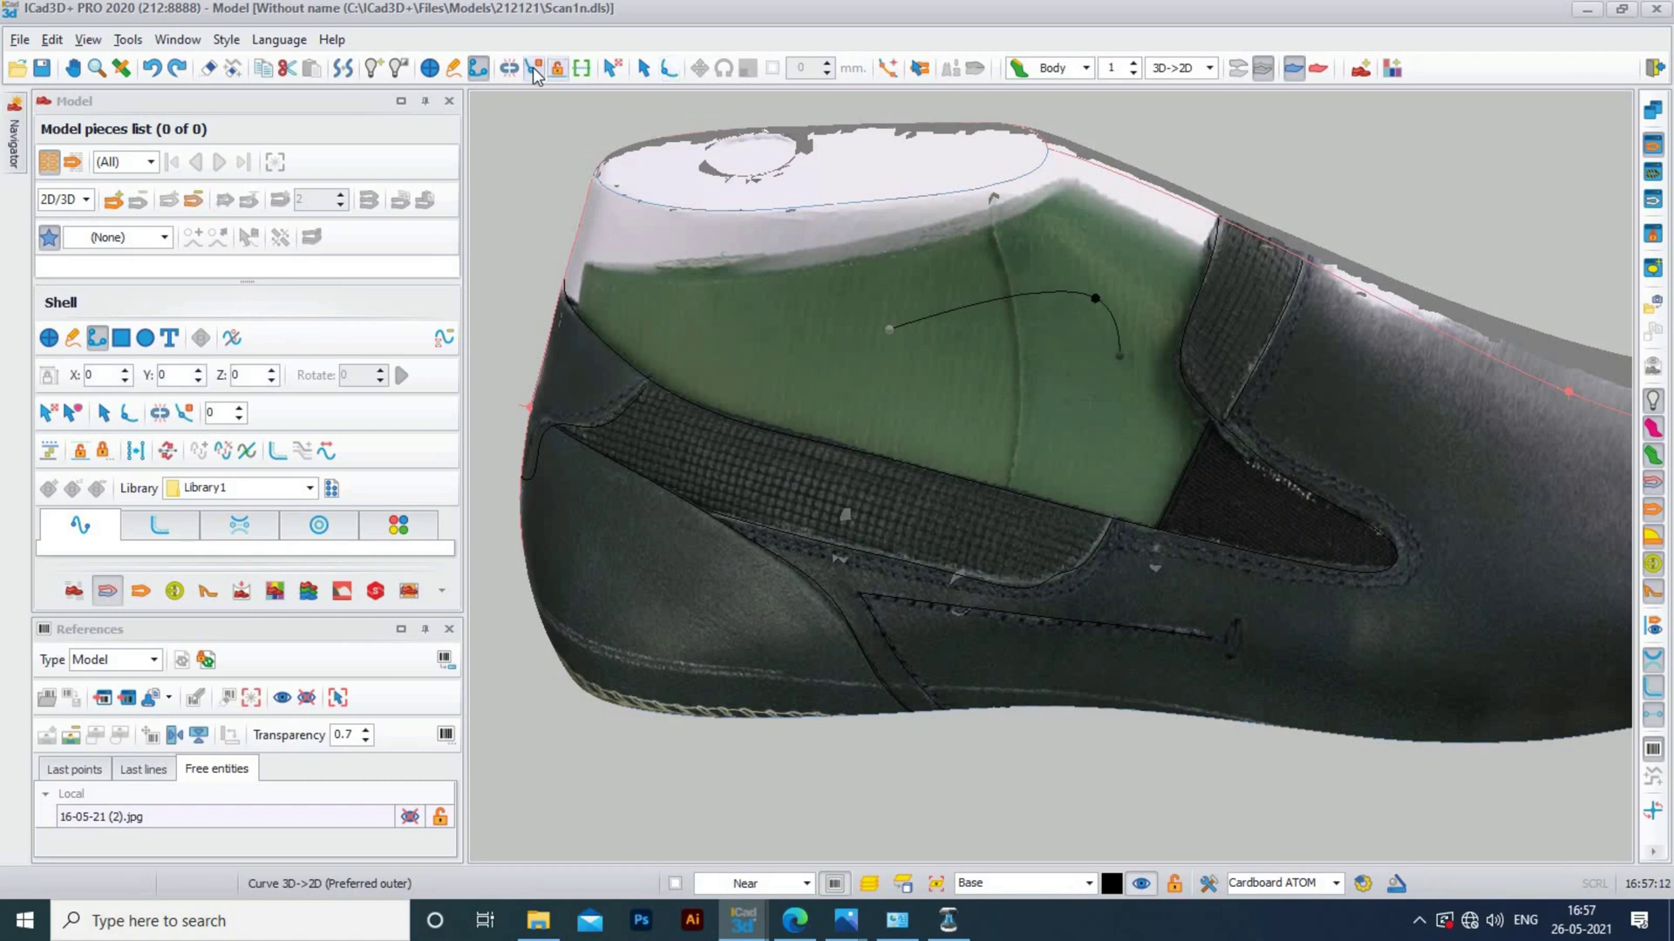
pyautogui.click(802, 351)
pyautogui.click(1044, 450)
pyautogui.click(1056, 314)
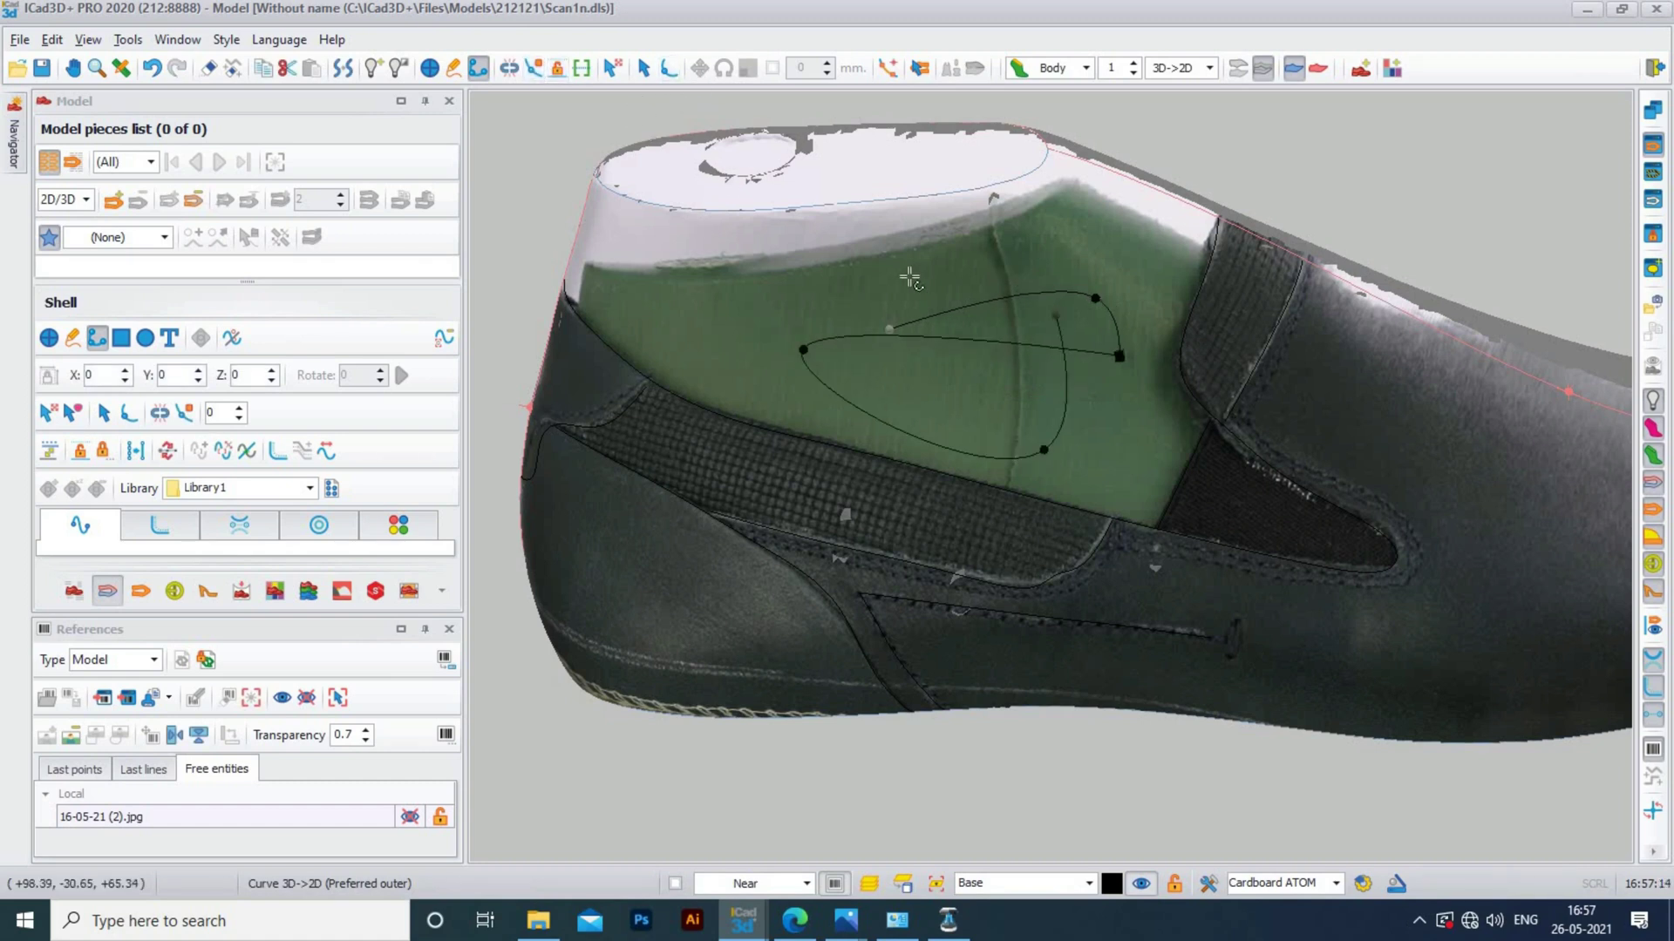
pyautogui.click(910, 277)
pyautogui.click(788, 266)
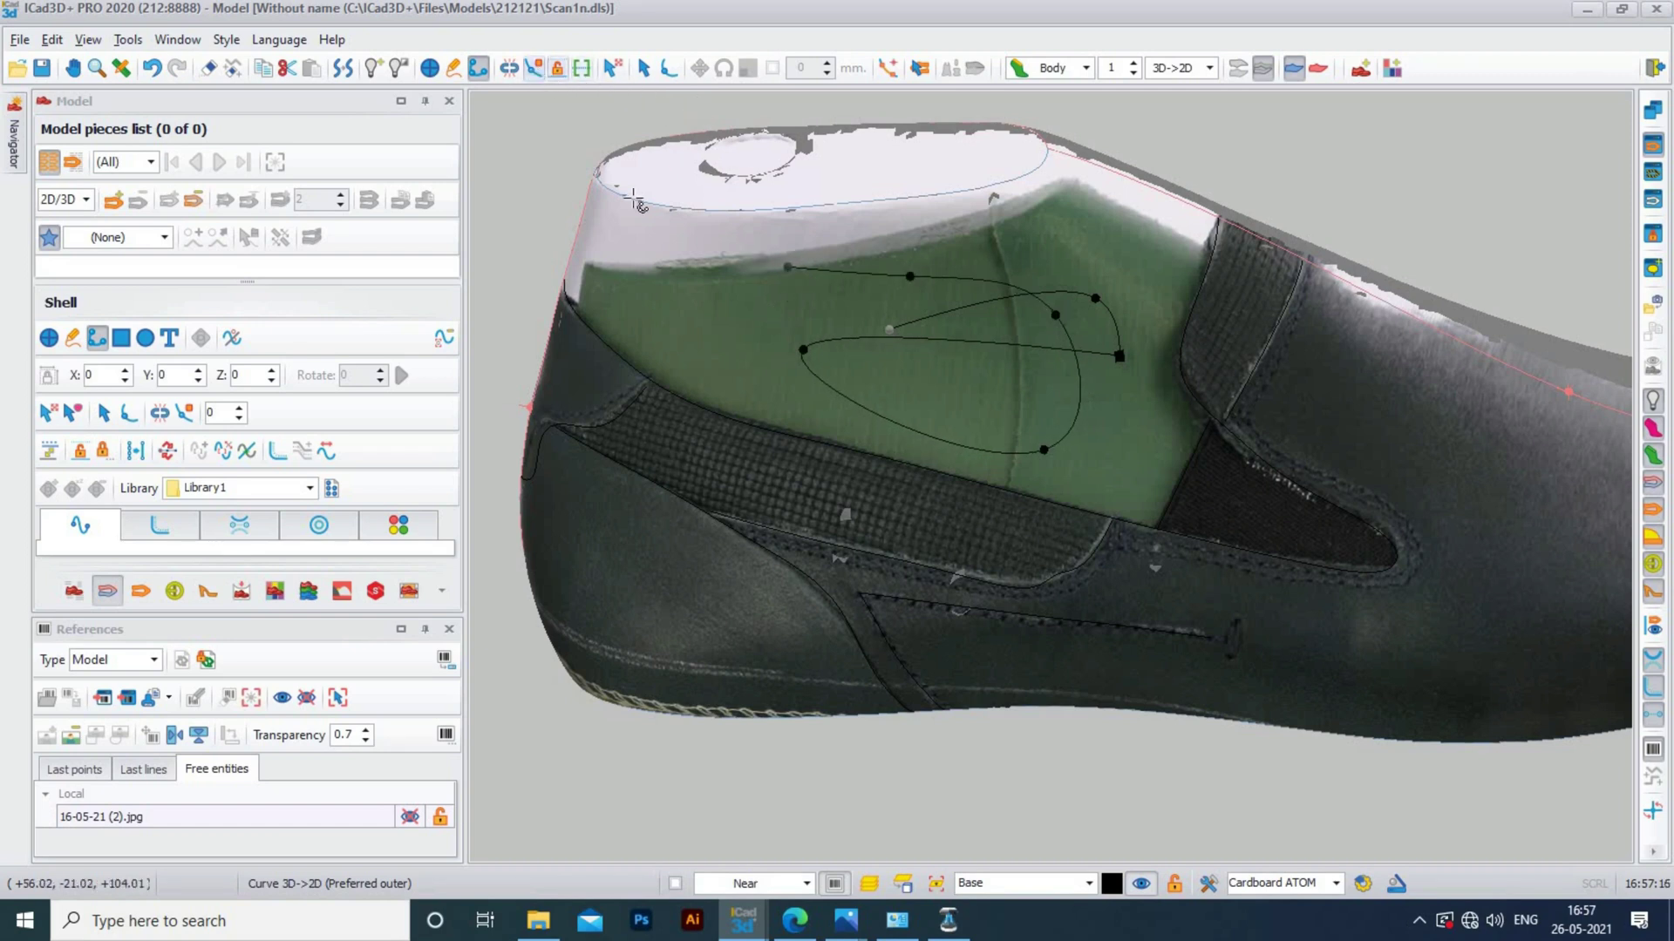
# Add further looping segments to the trial curve, alternating smooth points and corner points
pyautogui.click(930, 396)
pyautogui.click(1042, 419)
pyautogui.click(1055, 314)
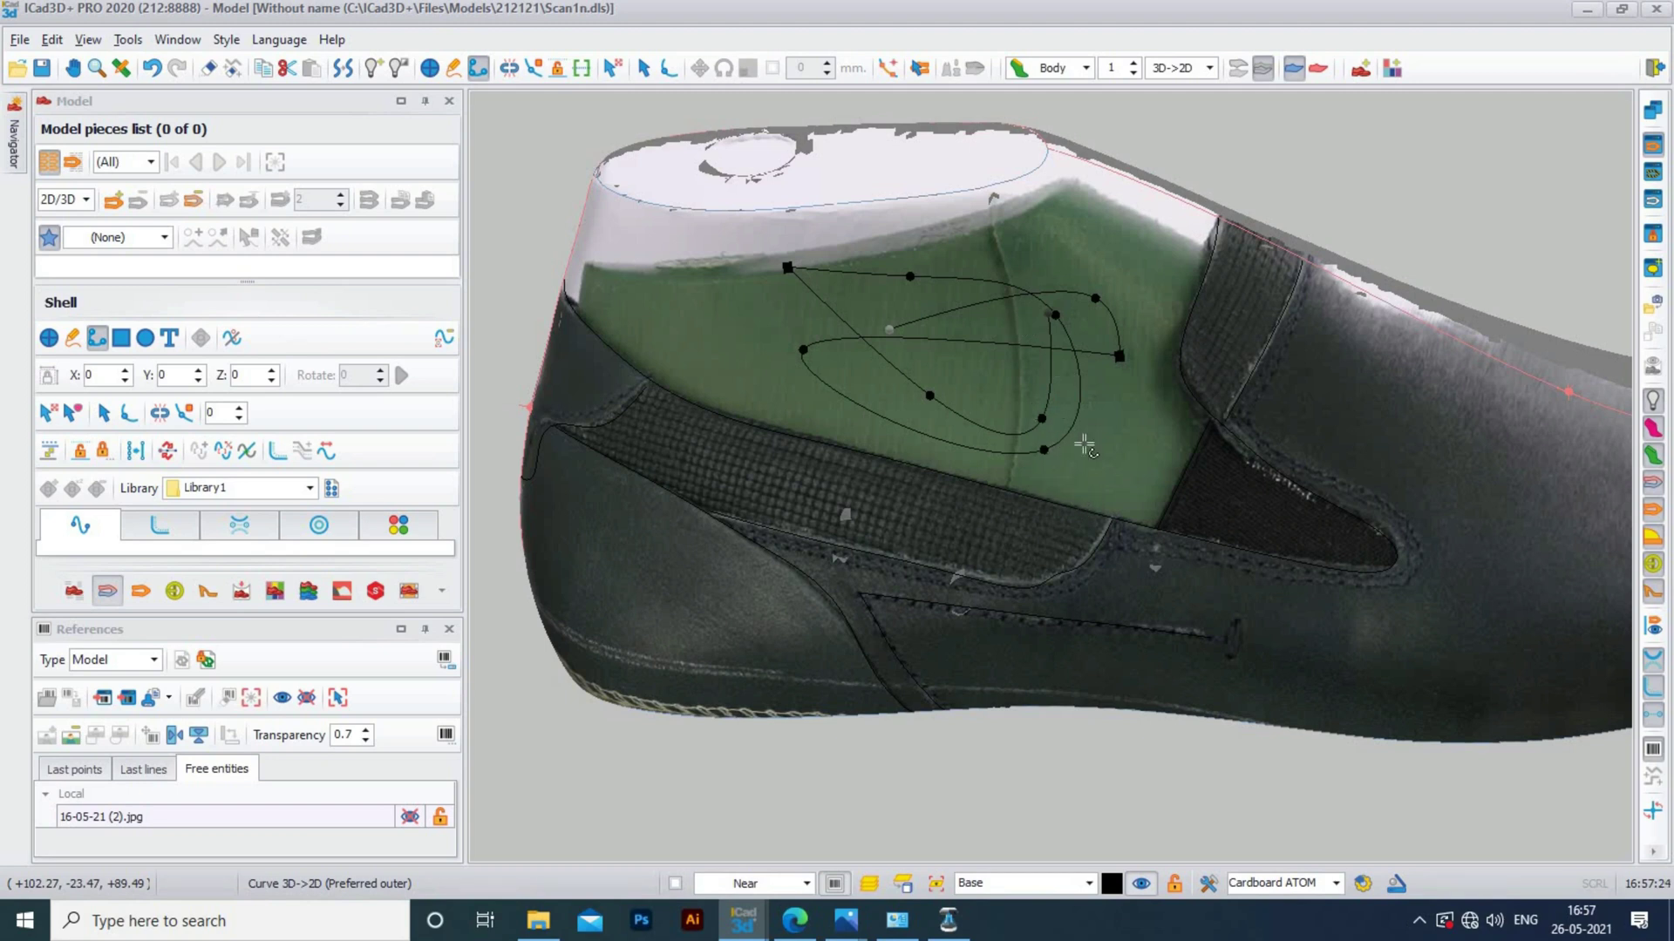
pyautogui.click(1145, 442)
pyautogui.click(1106, 469)
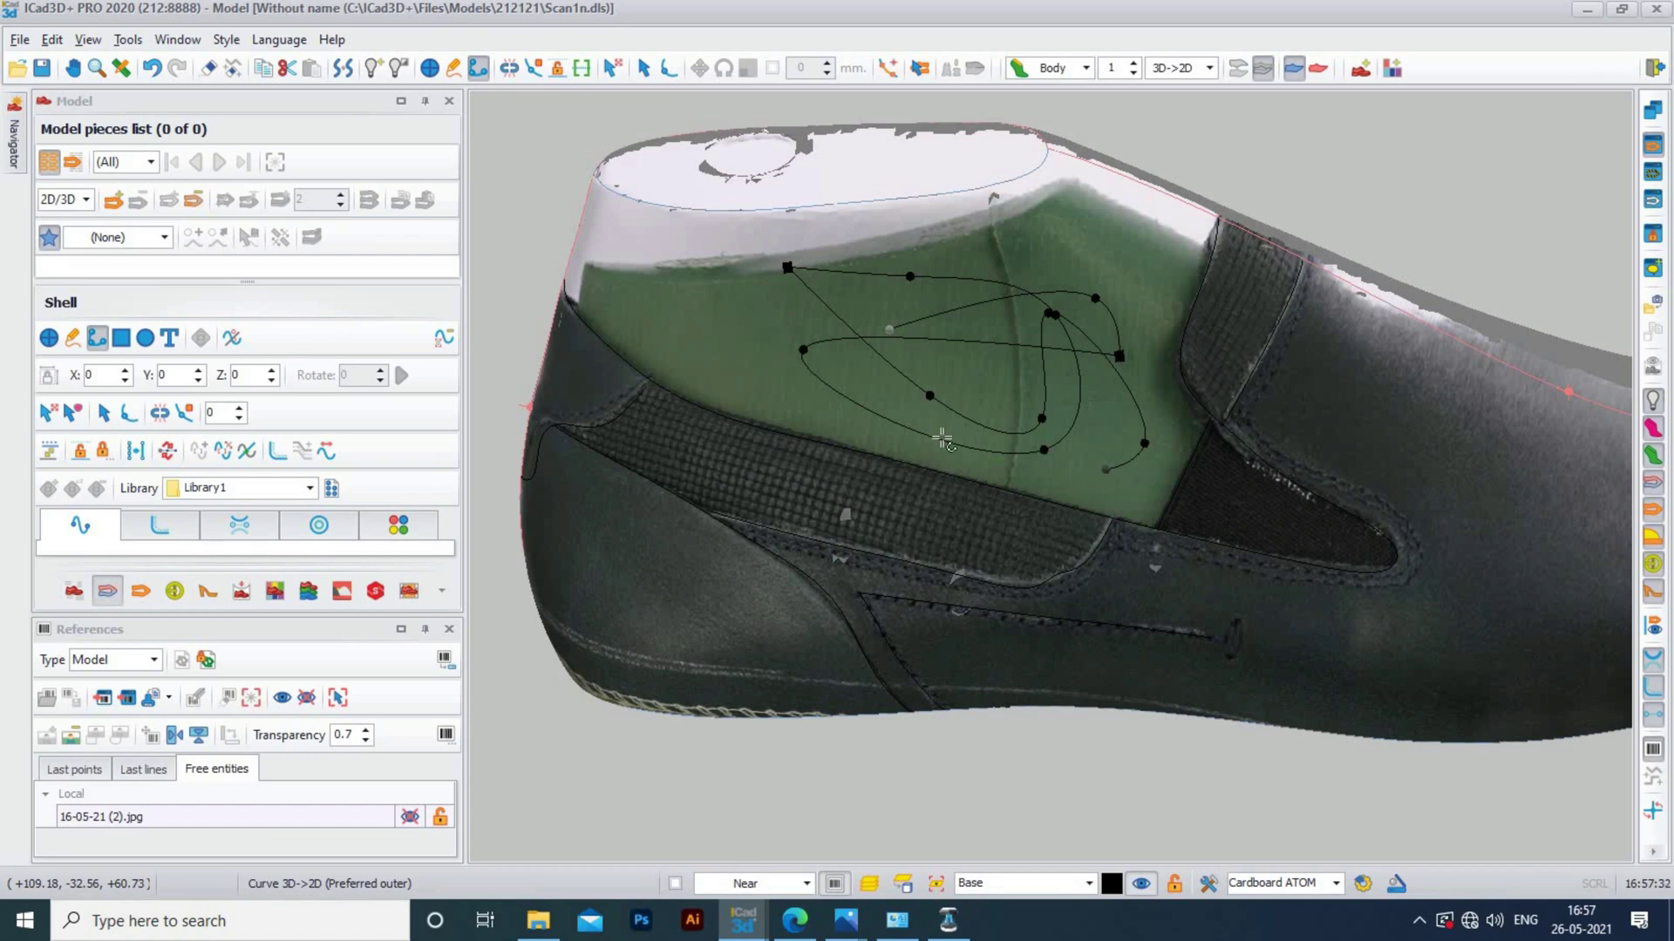
pyautogui.click(534, 68)
pyautogui.click(720, 386)
pyautogui.click(928, 465)
pyautogui.click(1008, 459)
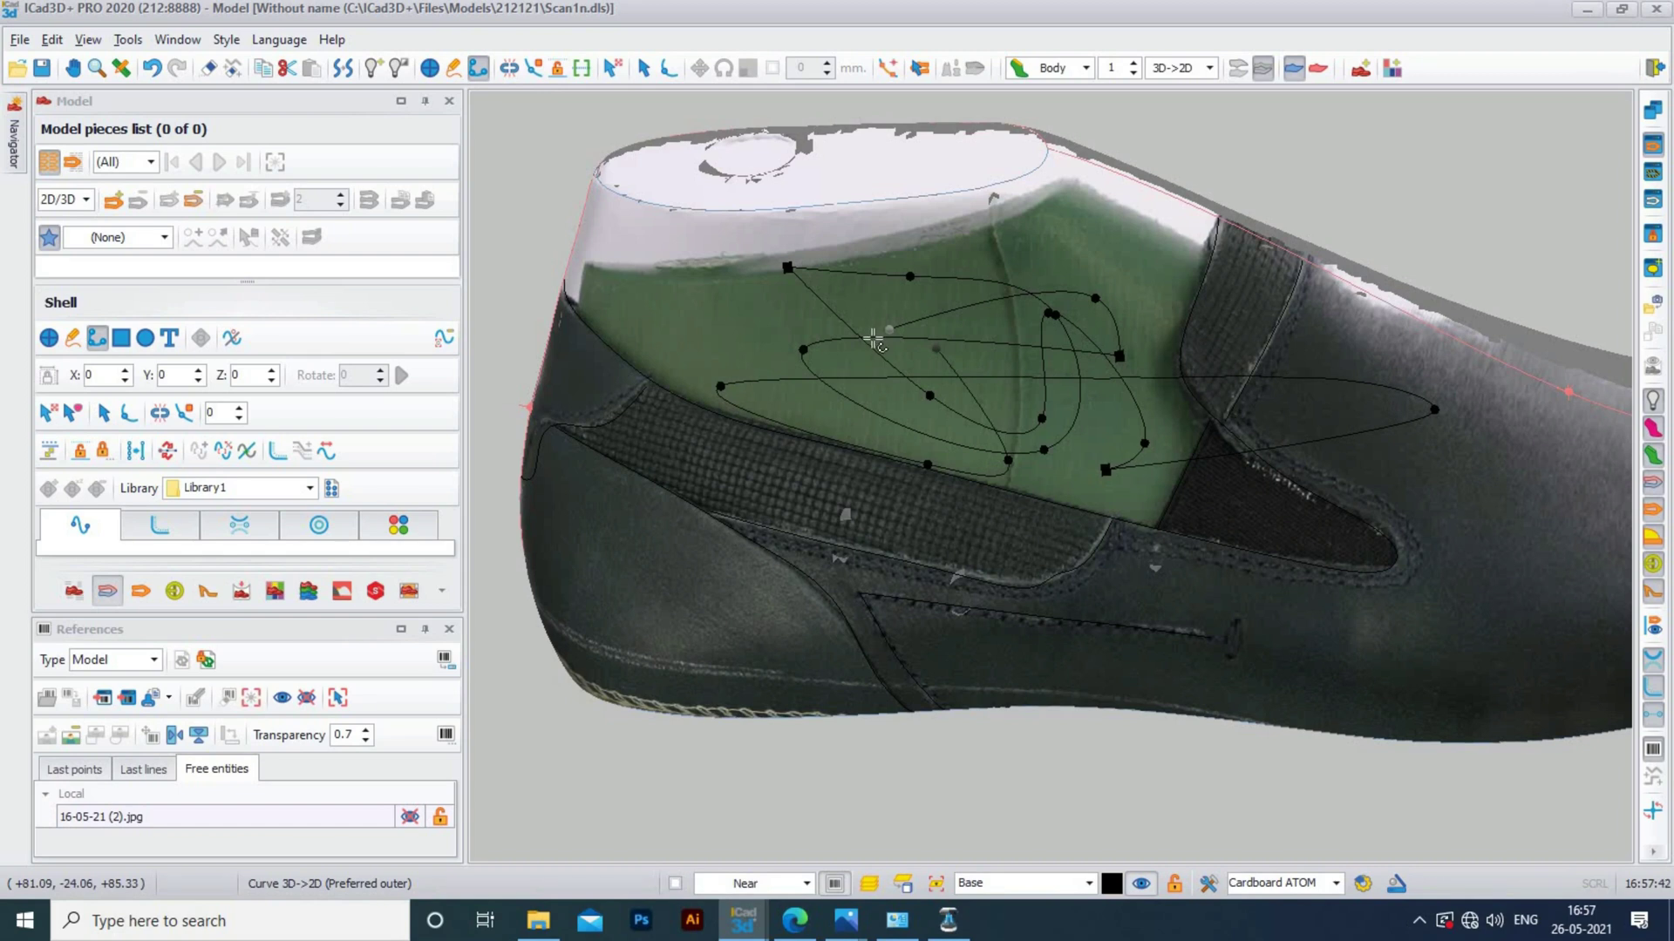
# Undo all the points of the trial curve on the ankle area
pyautogui.hotkey('ctrl', 'z')
pyautogui.hotkey('ctrl', 'z')
pyautogui.hotkey('ctrl', 'z')
pyautogui.hotkey('ctrl', 'z')
pyautogui.hotkey('ctrl', 'z')
pyautogui.hotkey('ctrl', 'z')
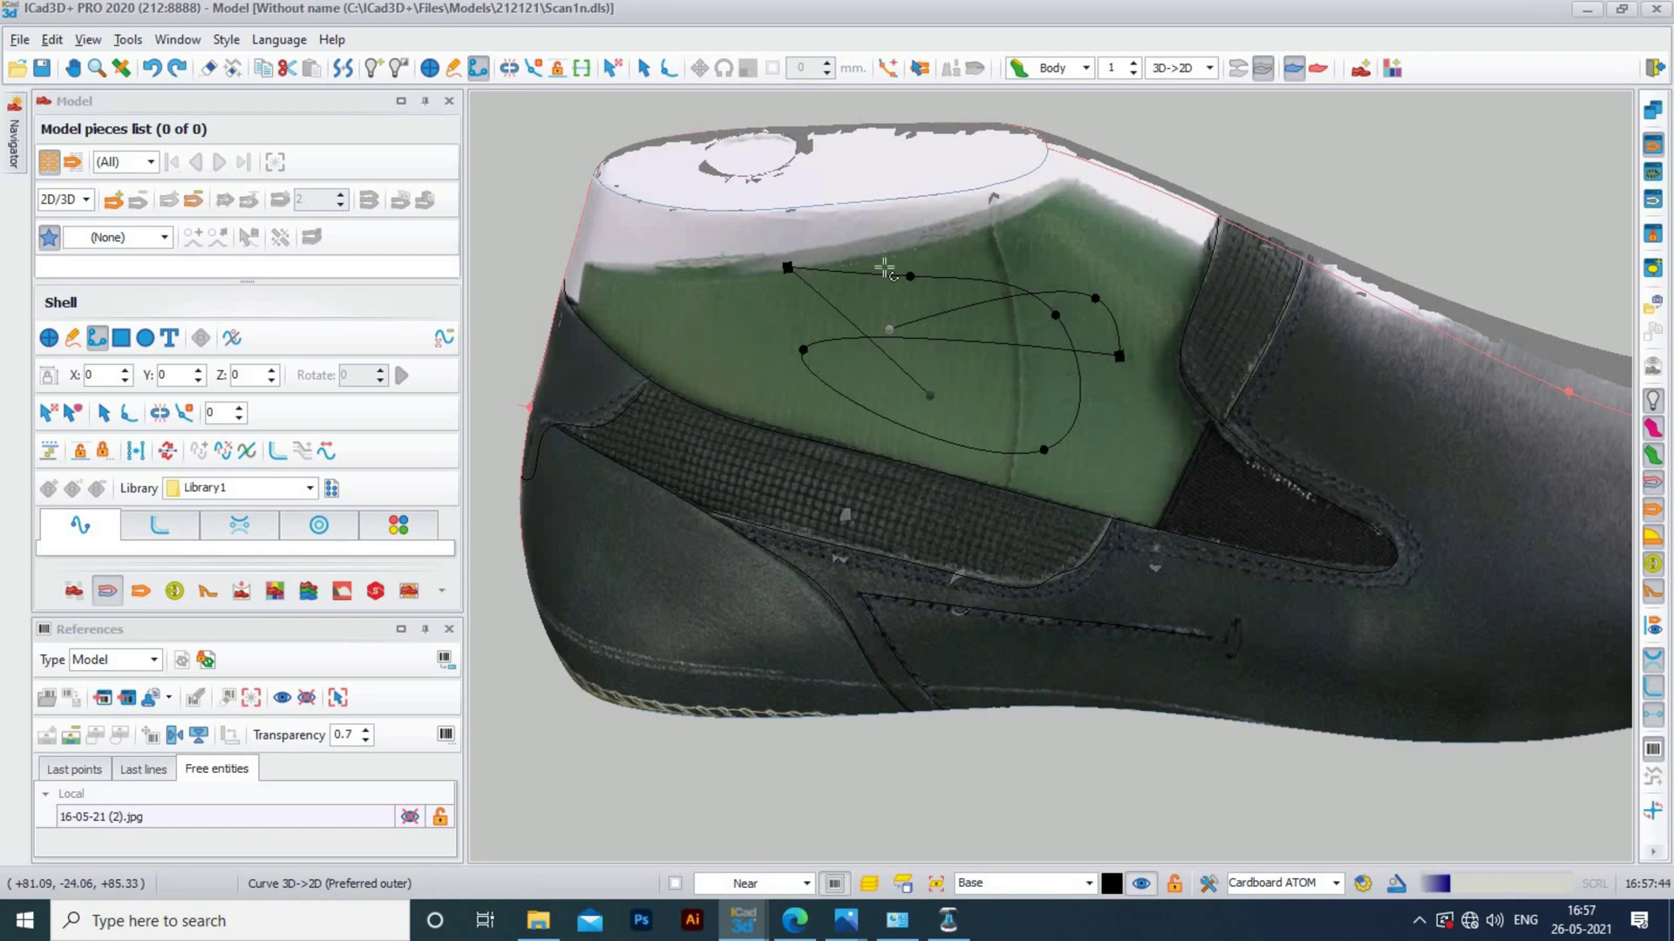
pyautogui.hotkey('ctrl', 'z')
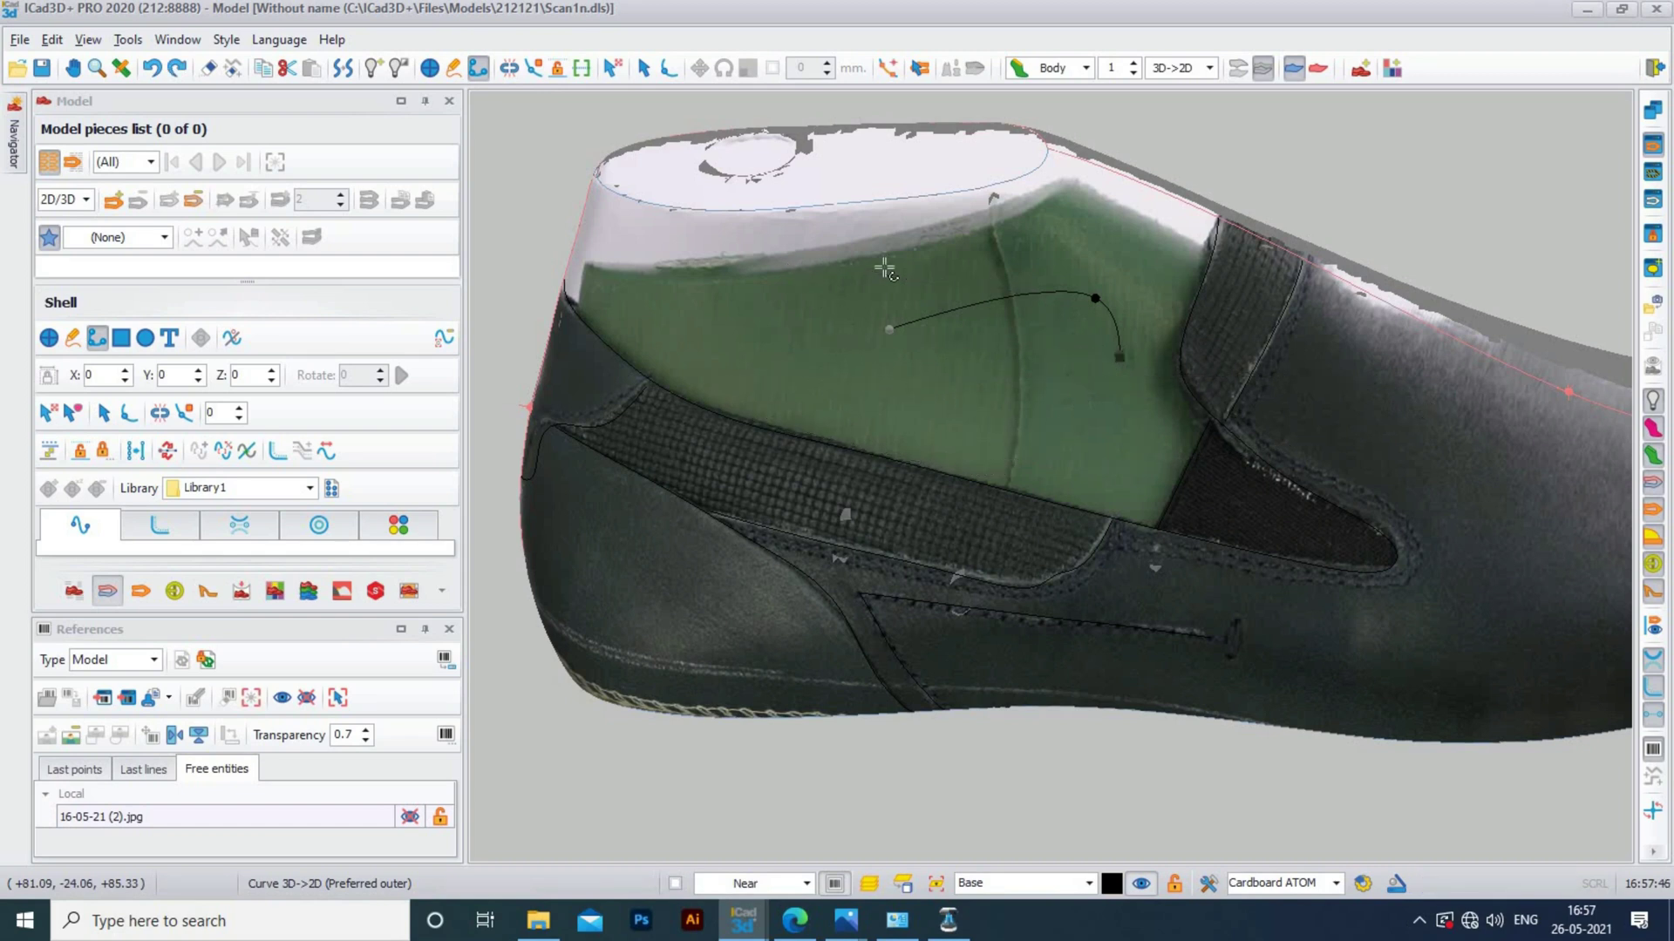
pyautogui.hotkey('ctrl', 'z')
pyautogui.hotkey('ctrl', 'z')
# Draw a small four-point trial curve on the green ankle area and delete it
pyautogui.scroll(-2, 885, 271)
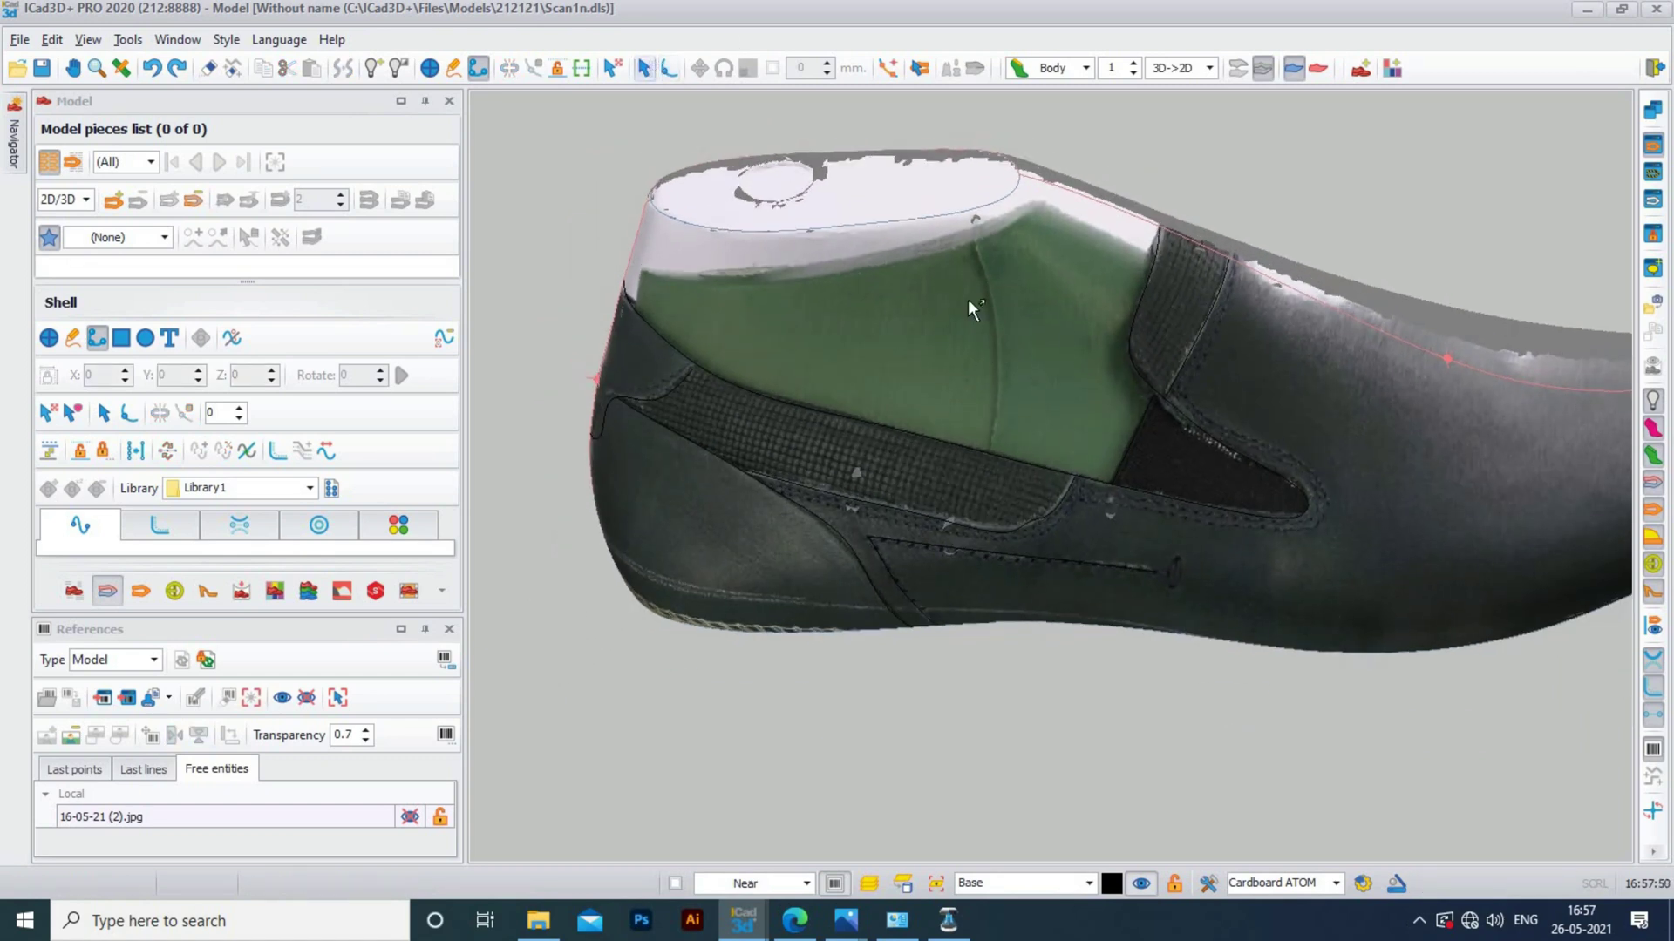
pyautogui.press('Escape')
pyautogui.click(477, 68)
pyautogui.click(862, 342)
pyautogui.click(984, 359)
pyautogui.click(885, 374)
pyautogui.click(943, 322)
pyautogui.rightClick(1026, 290)
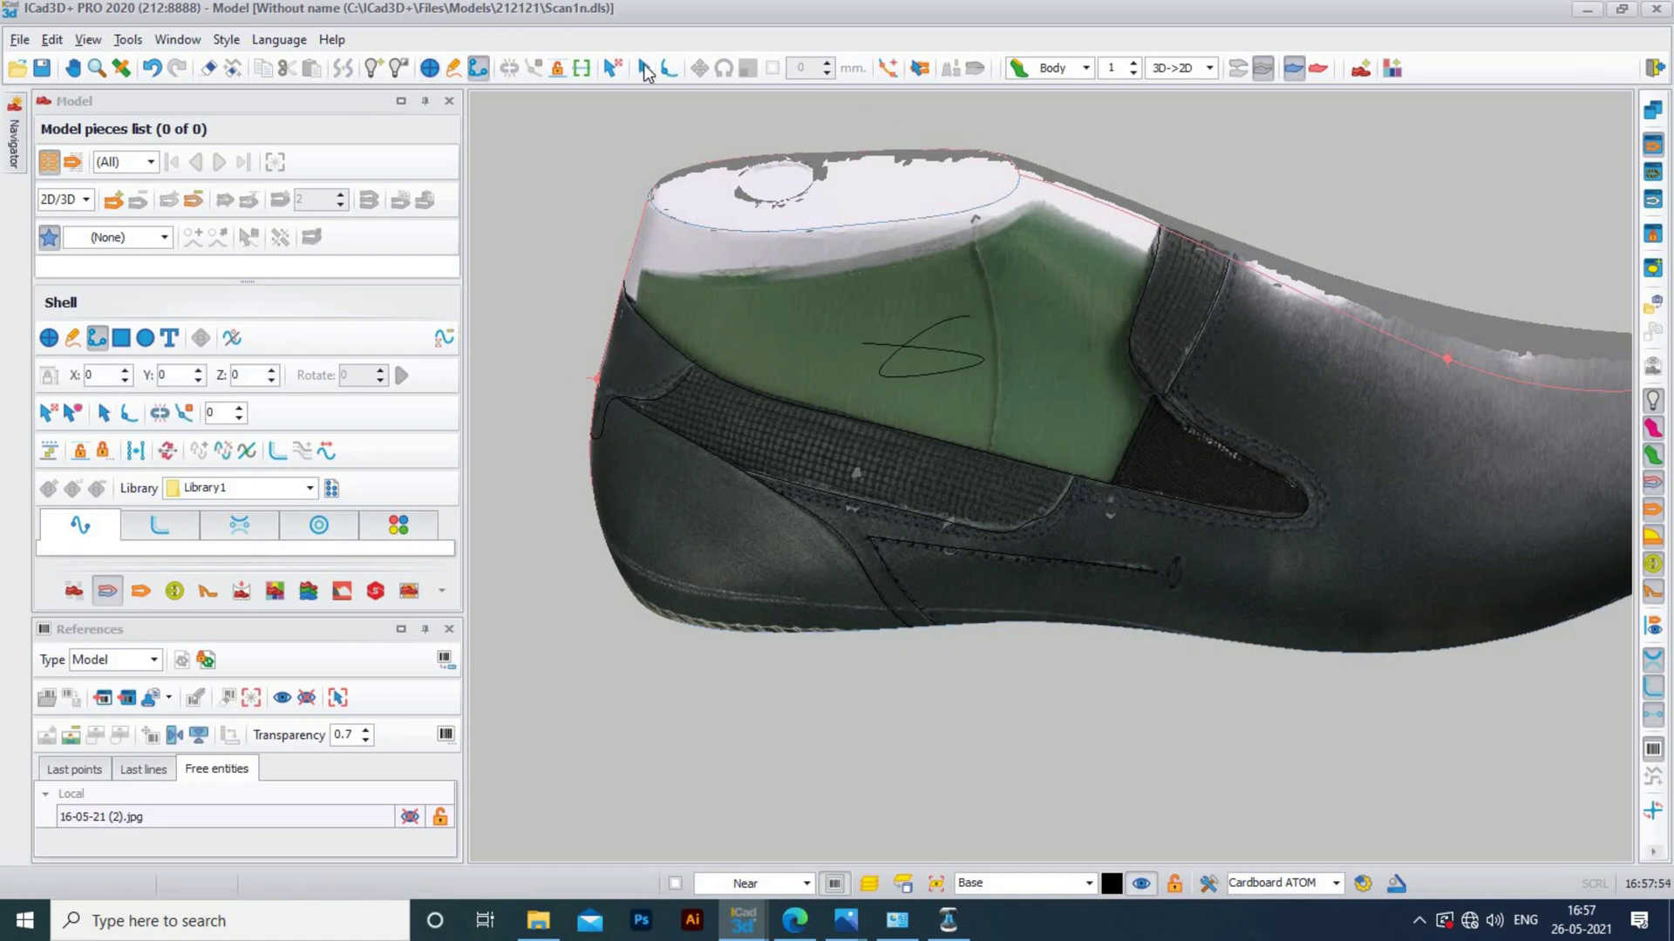
pyautogui.press('Escape')
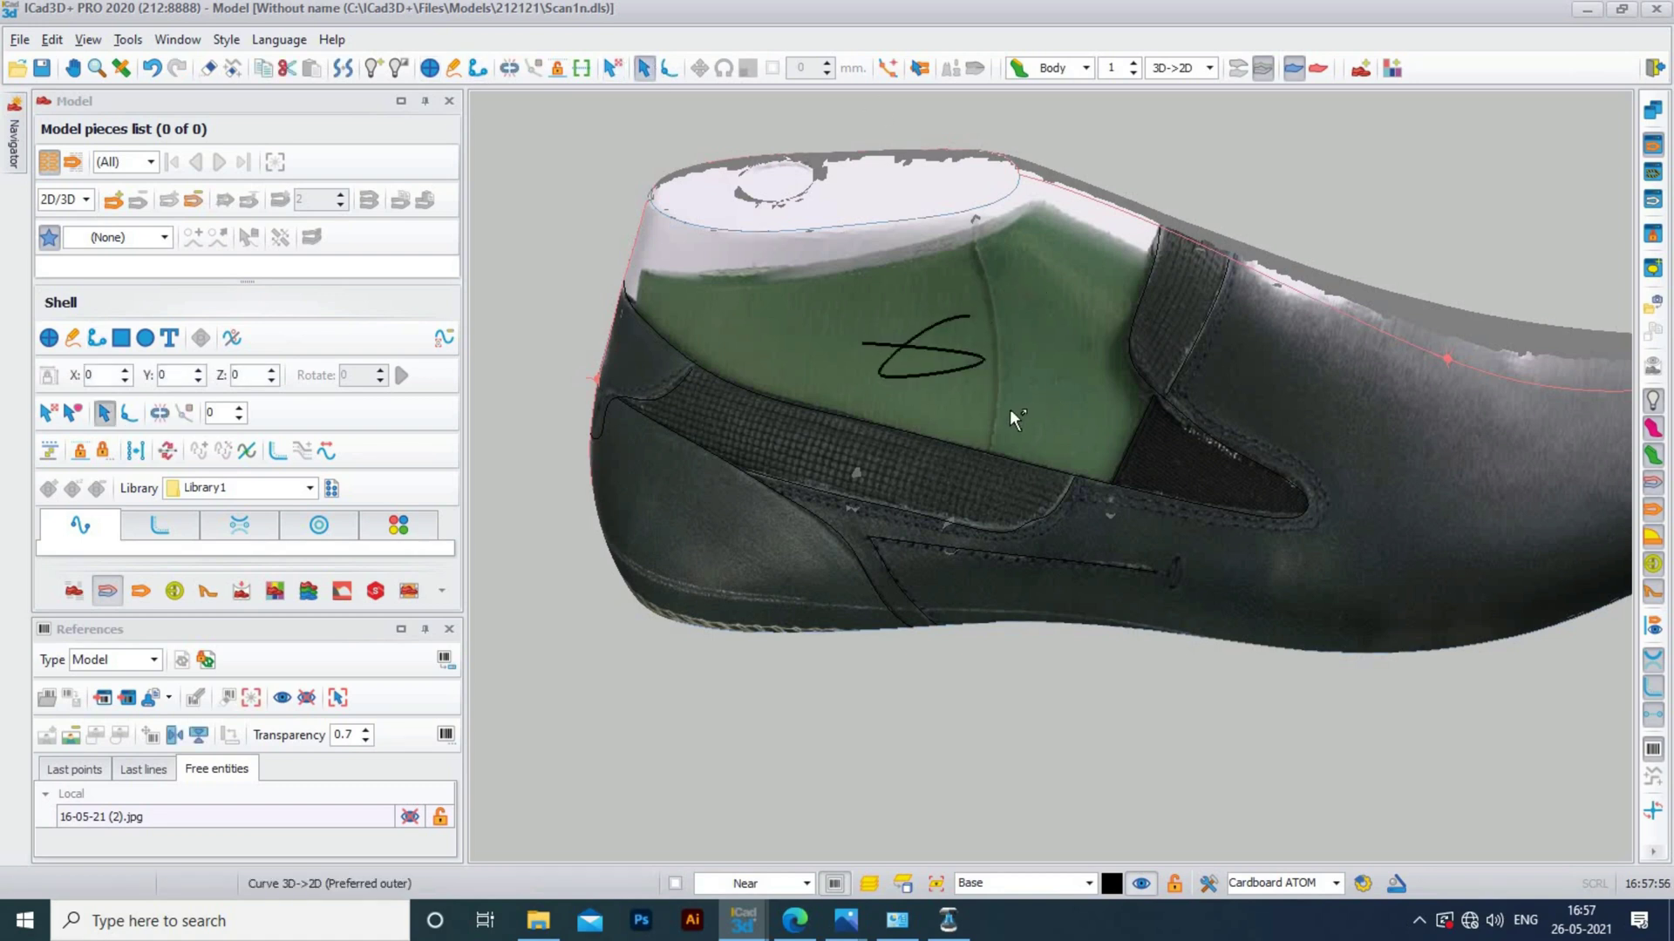
pyautogui.press('Delete')
# Show the flattened 2D lines together with the 3D last and hide the projected photo on the last
pyautogui.scroll(-3, 1001, 430)
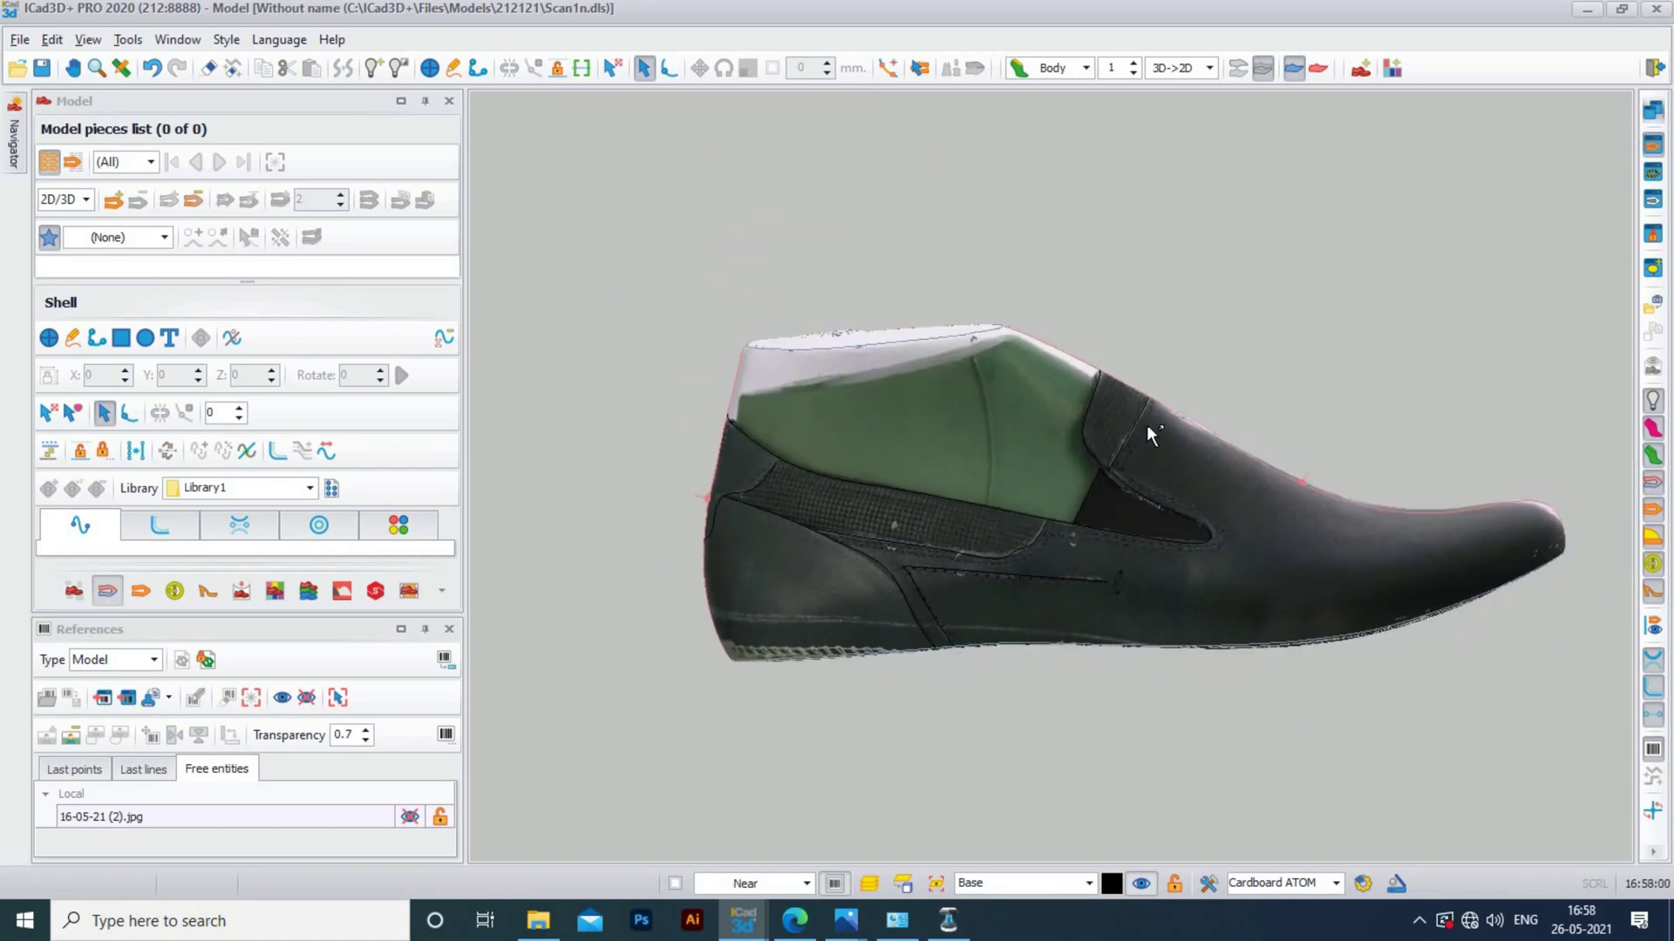
pyautogui.press('F4')
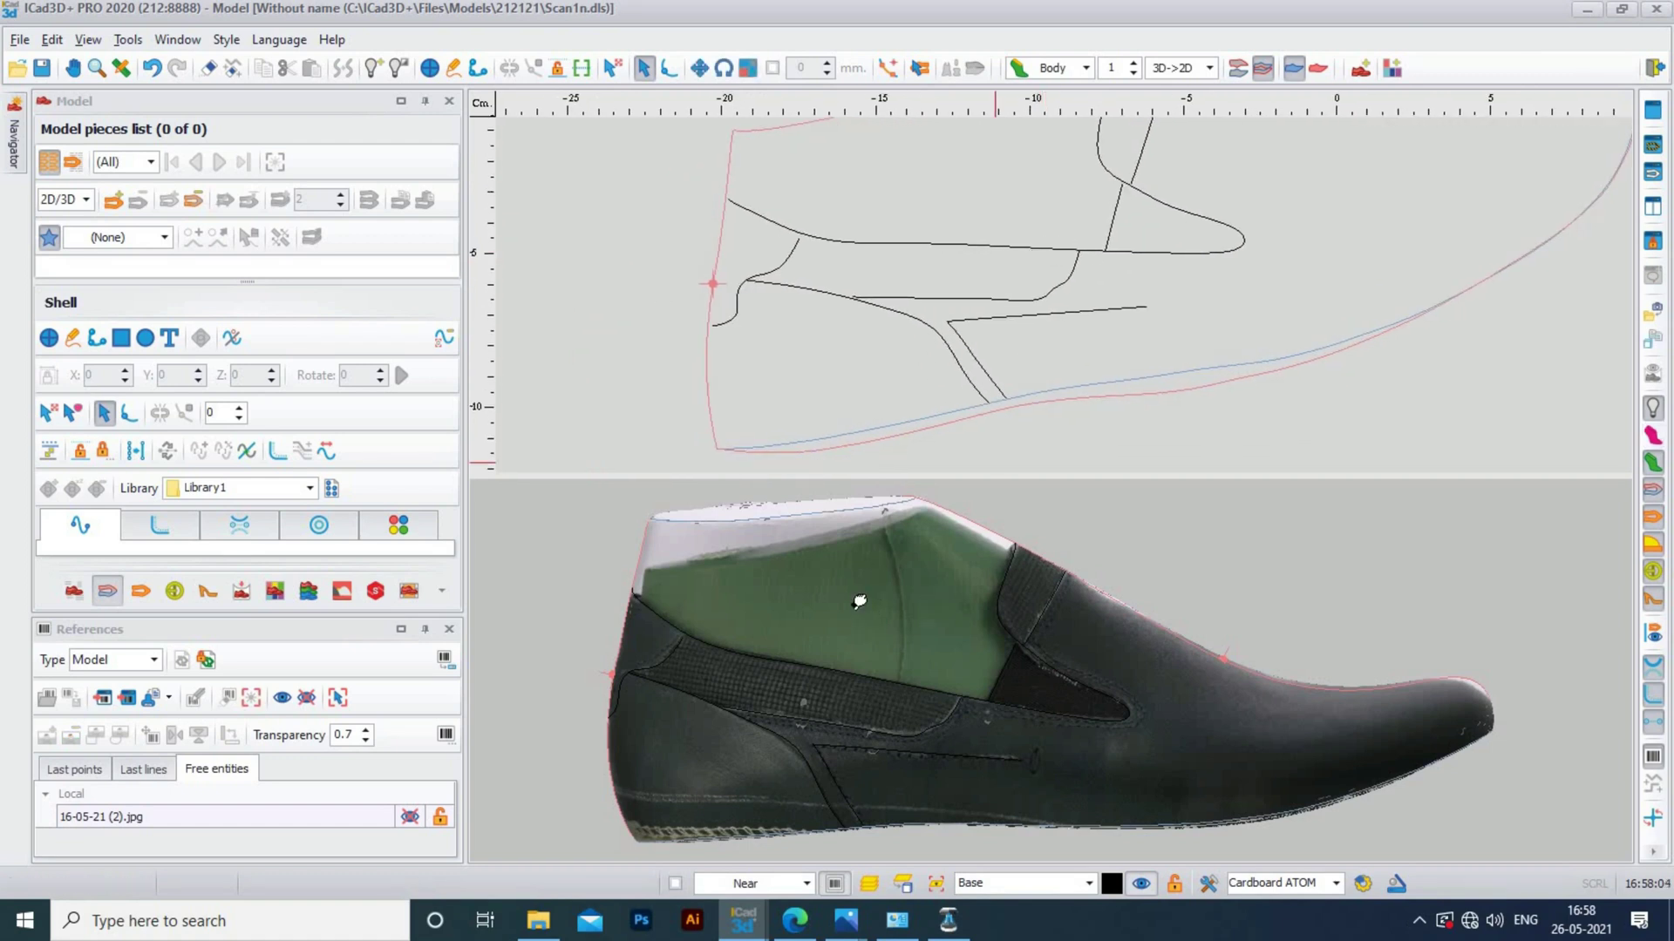
pyautogui.scroll(-1, 858, 601)
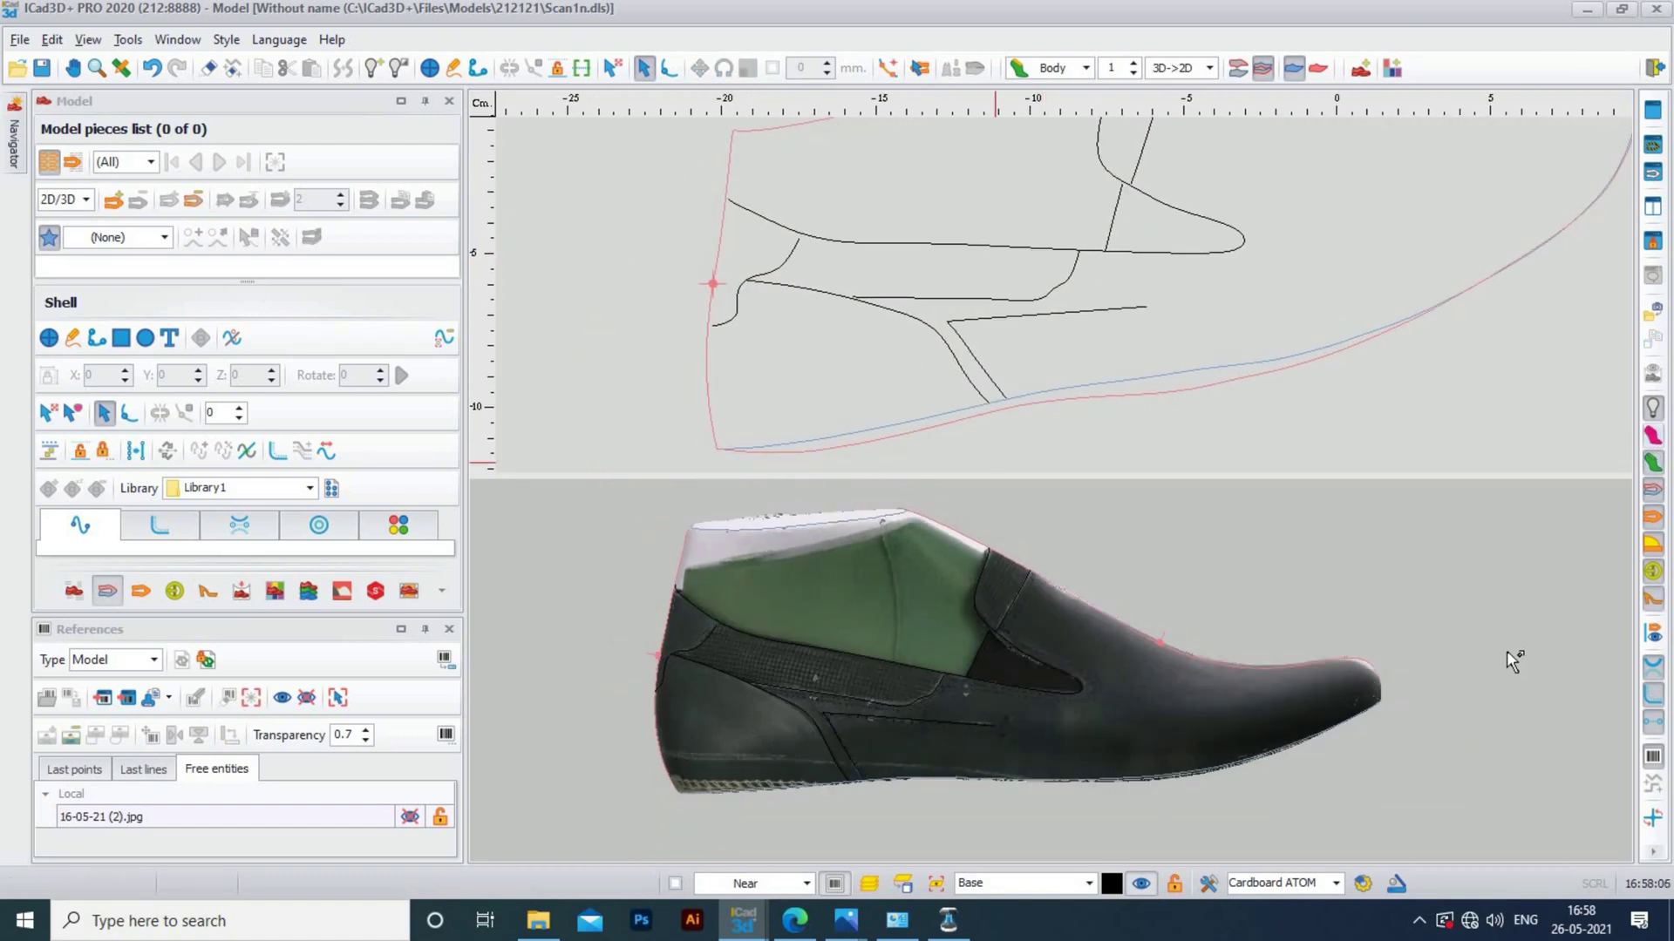
pyautogui.click(1656, 442)
pyautogui.moveTo(996, 792); pyautogui.dragTo(1084, 187)
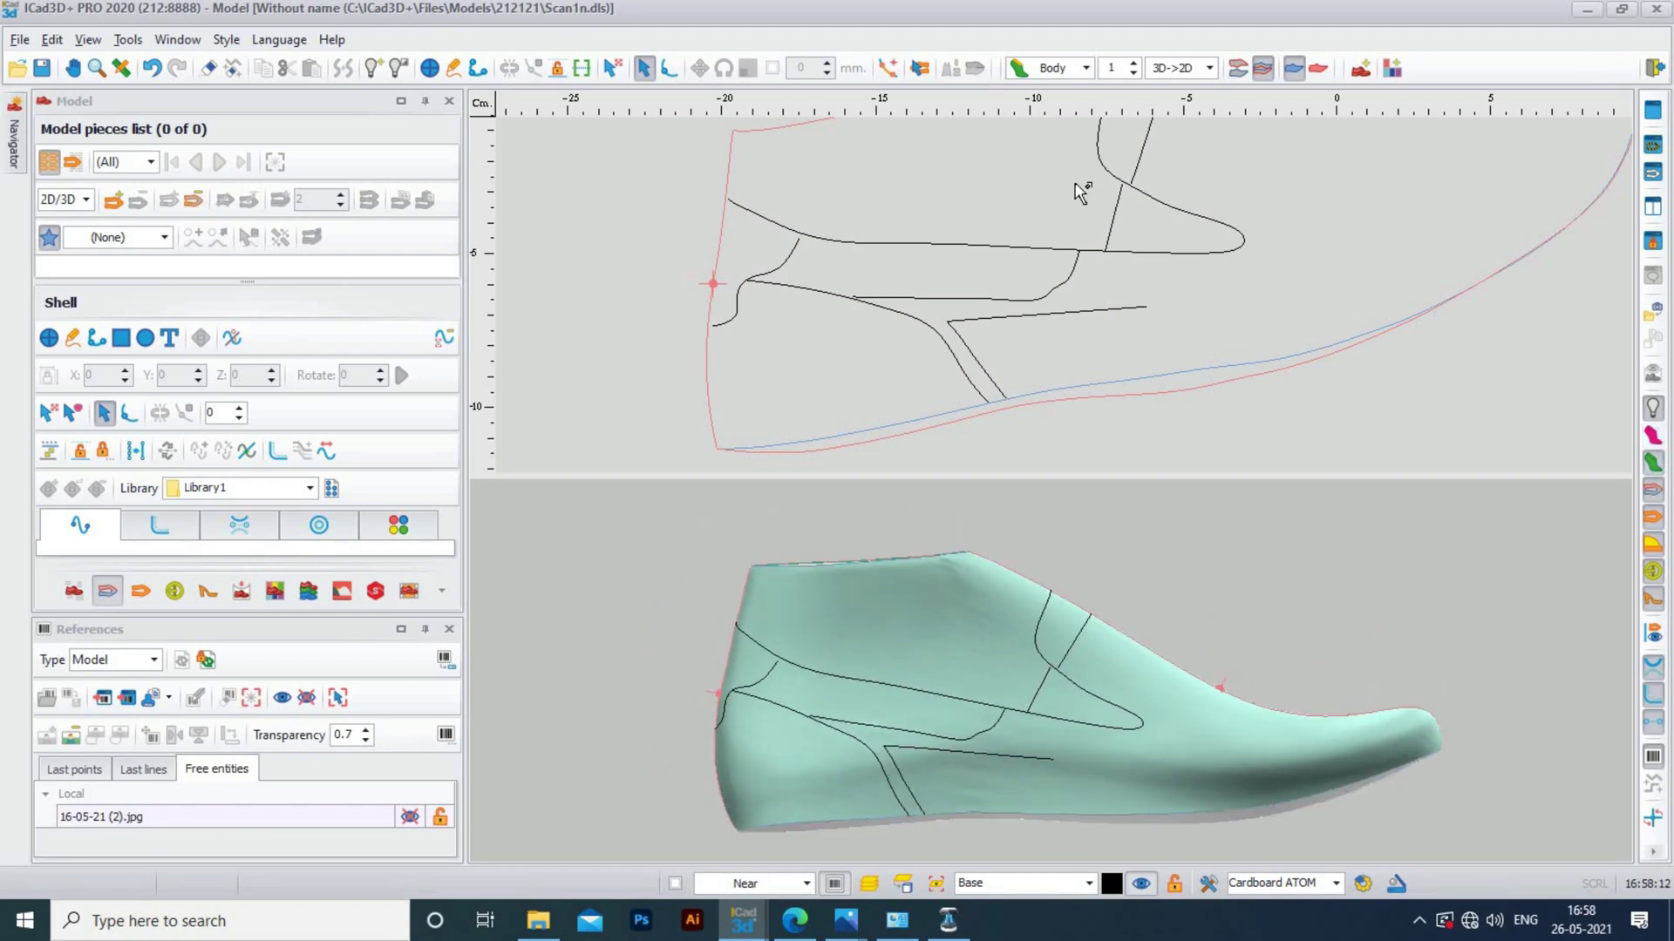
# Open the side panel's lower curve for point editing and move a control point to round its front corner more smoothly
pyautogui.click(670, 68)
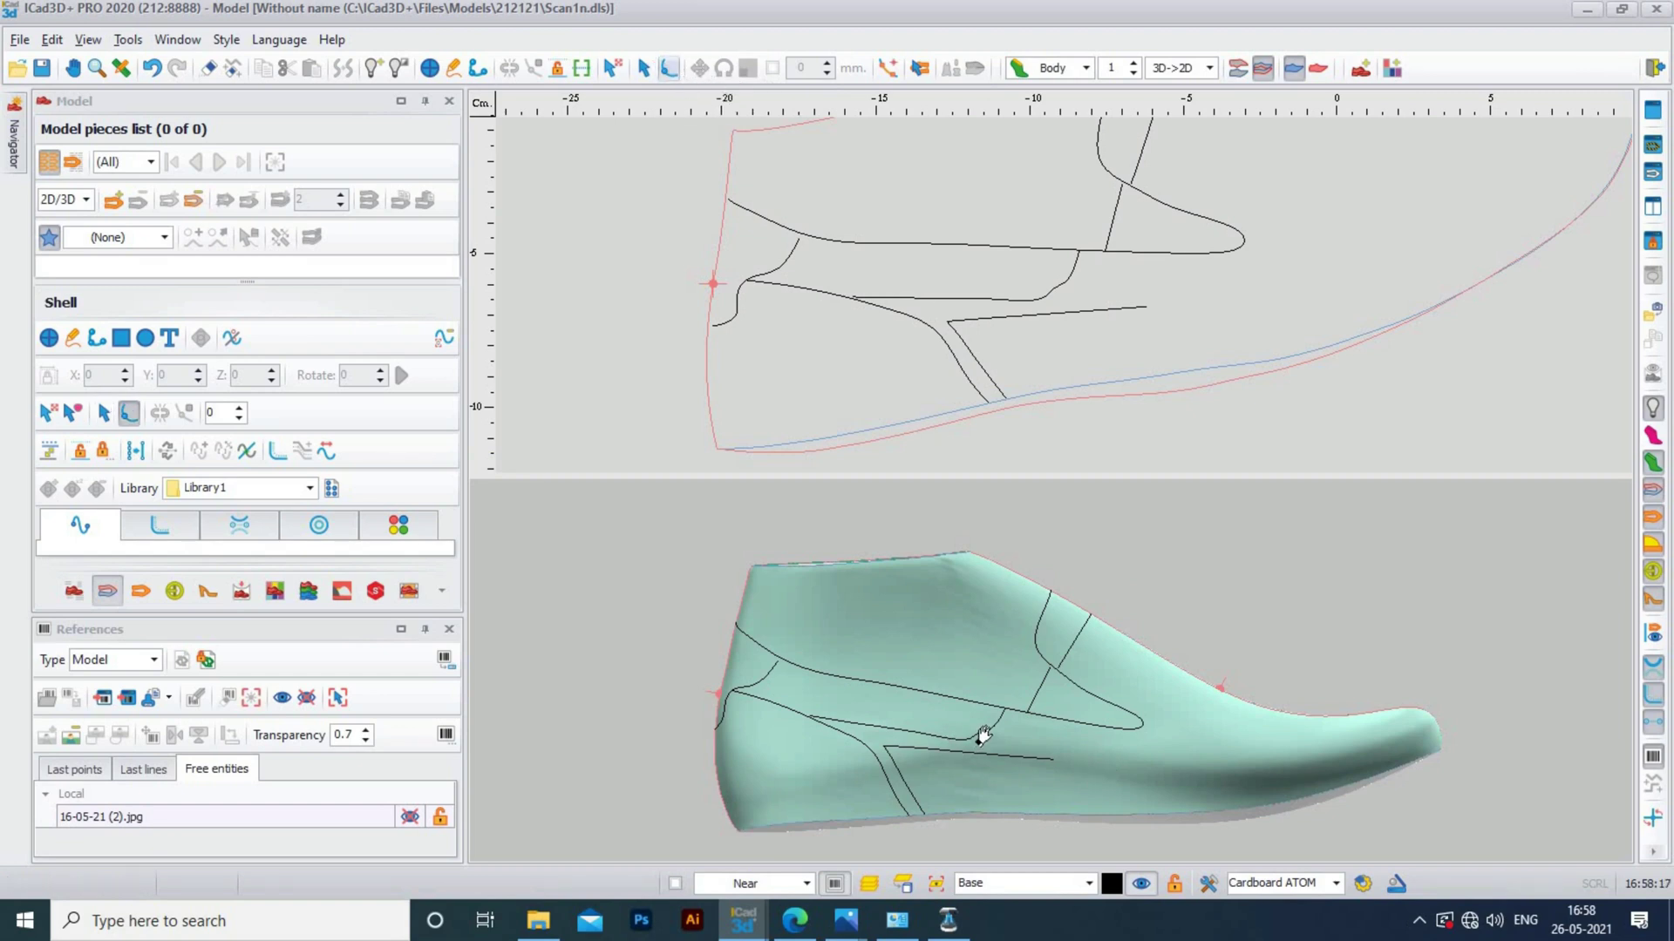
pyautogui.moveTo(983, 736); pyautogui.dragTo(1346, 832)
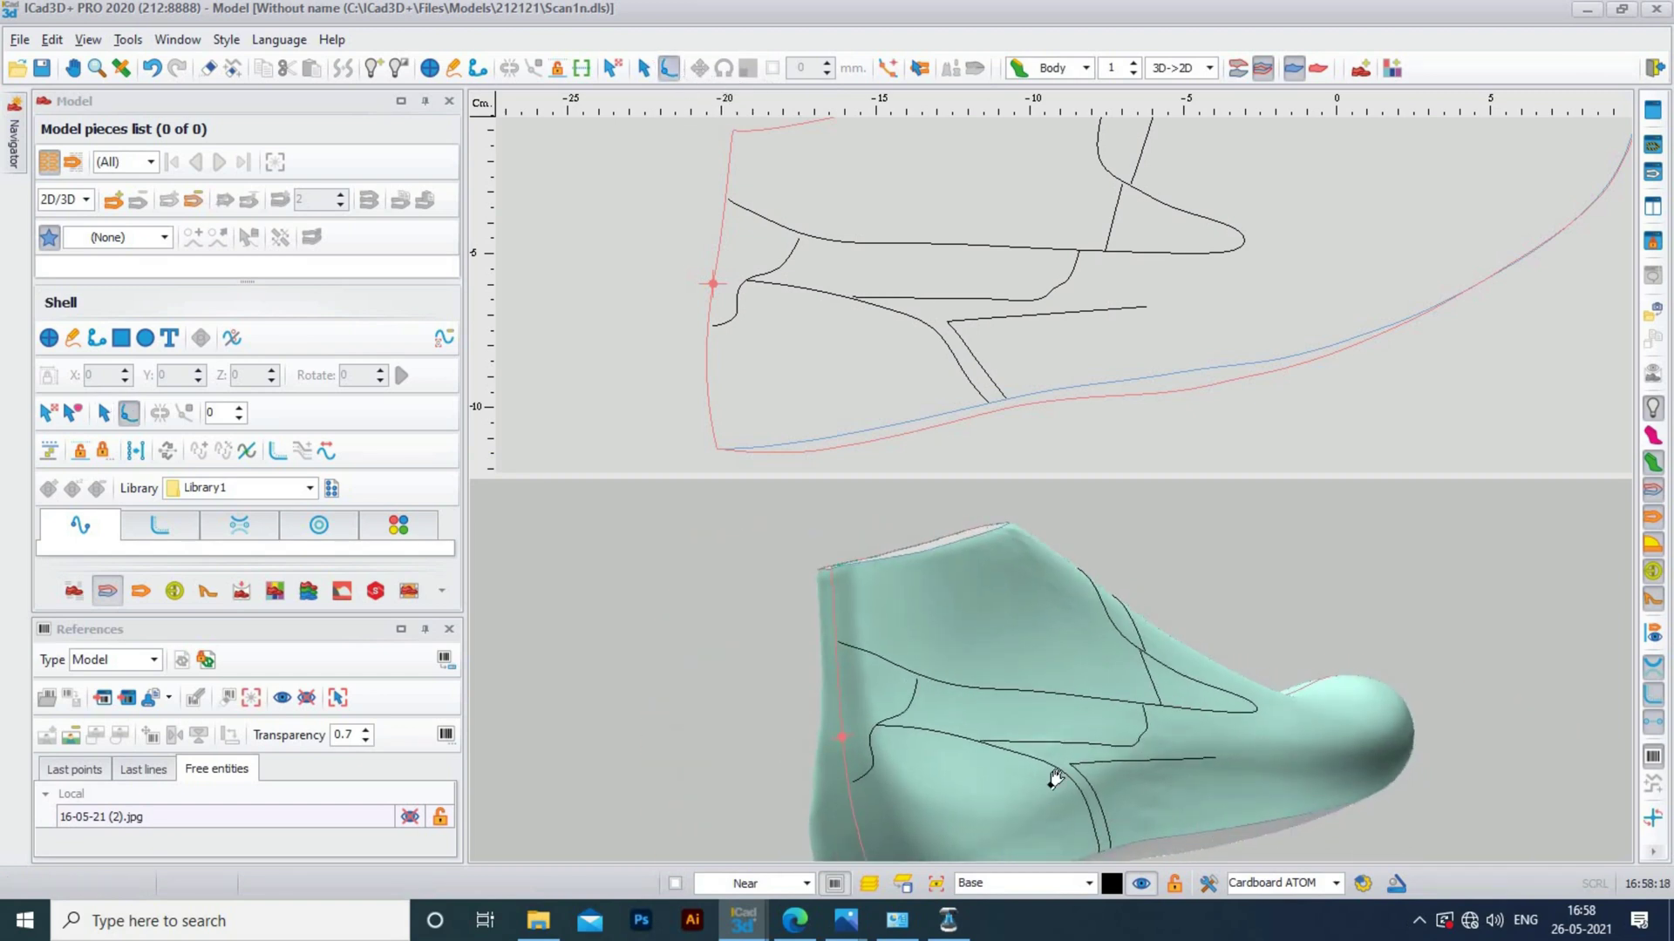
pyautogui.moveTo(1055, 778); pyautogui.dragTo(1151, 767)
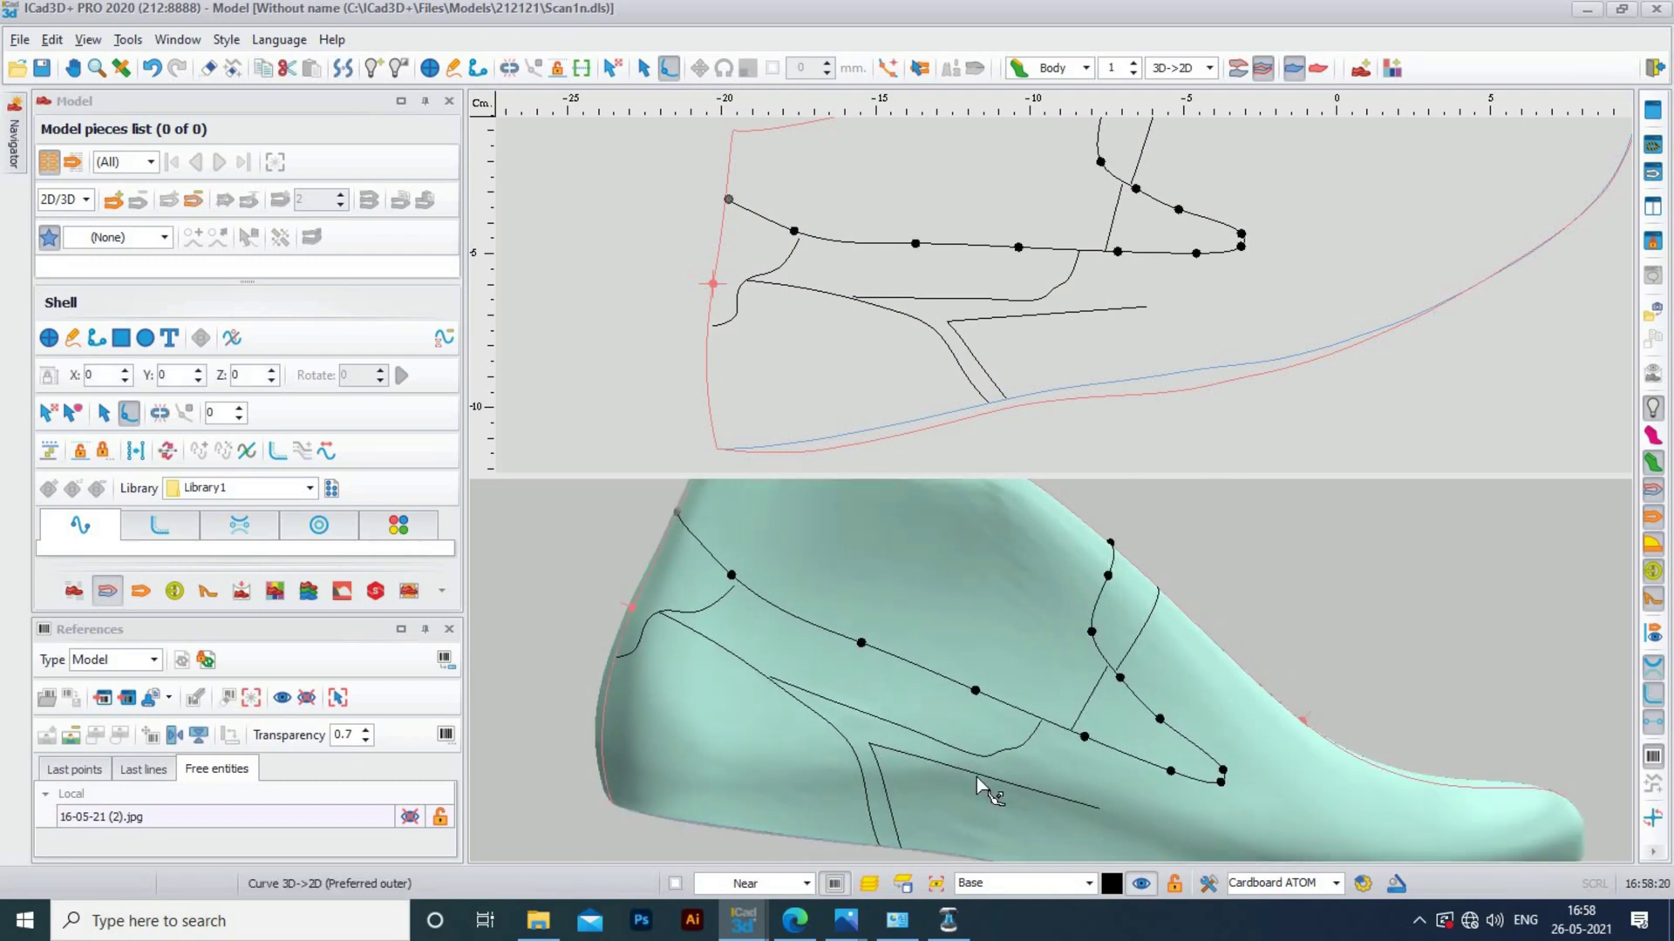
pyautogui.click(1013, 742)
pyautogui.scroll(3, 985, 767)
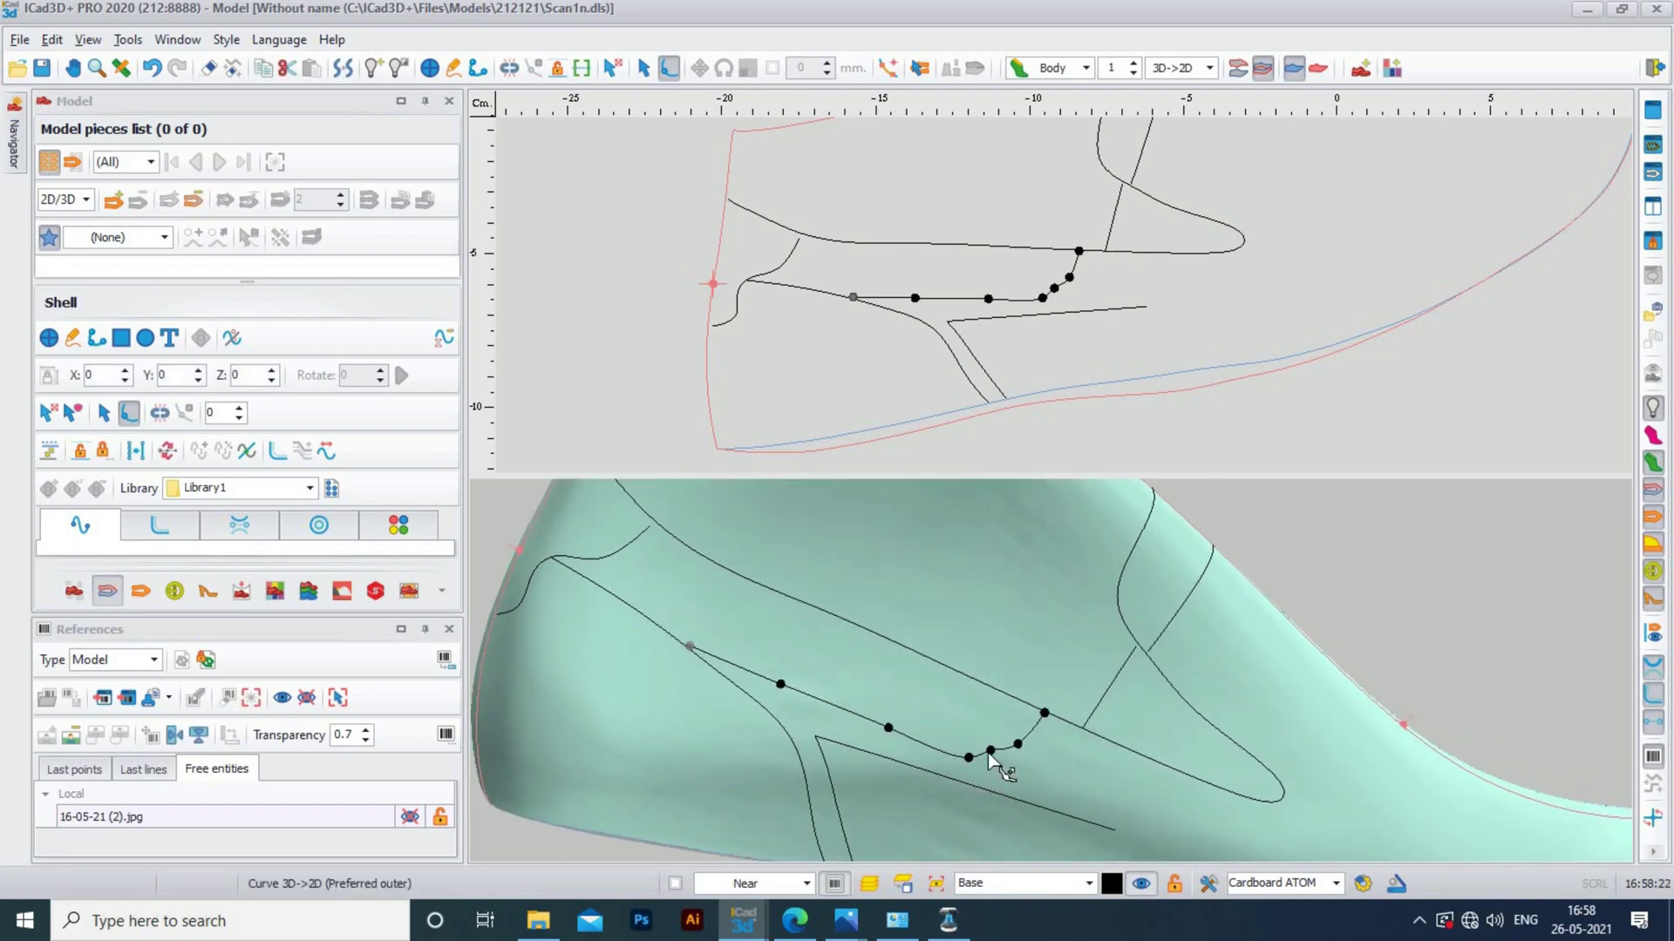
pyautogui.moveTo(1003, 762); pyautogui.dragTo(1019, 746)
pyautogui.moveTo(1070, 714); pyautogui.dragTo(1216, 656, button='middle')
pyautogui.scroll(1, 1218, 660)
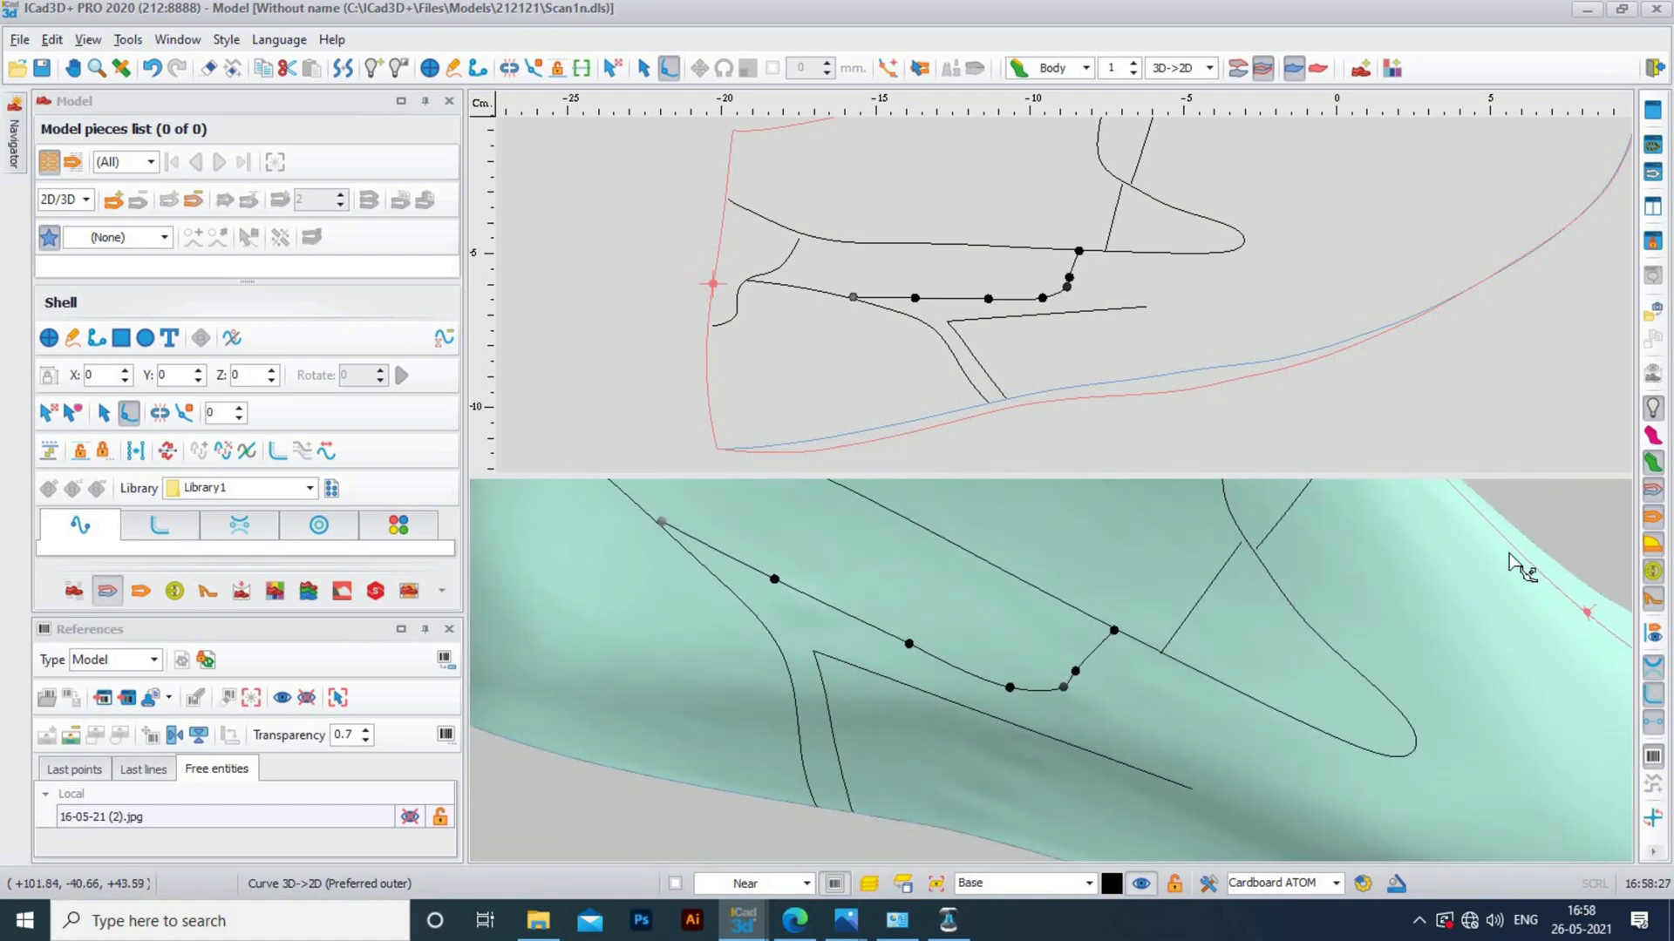
# Switch to the 3D-only view and delete the surplus control point at the side panel curve's front corner
pyautogui.click(1653, 110)
pyautogui.scroll(1, 1199, 462)
pyautogui.moveTo(1334, 563); pyautogui.dragTo(1034, 591, button='middle')
pyautogui.scroll(2, 1034, 591)
pyautogui.moveTo(1017, 588); pyautogui.dragTo(1021, 584)
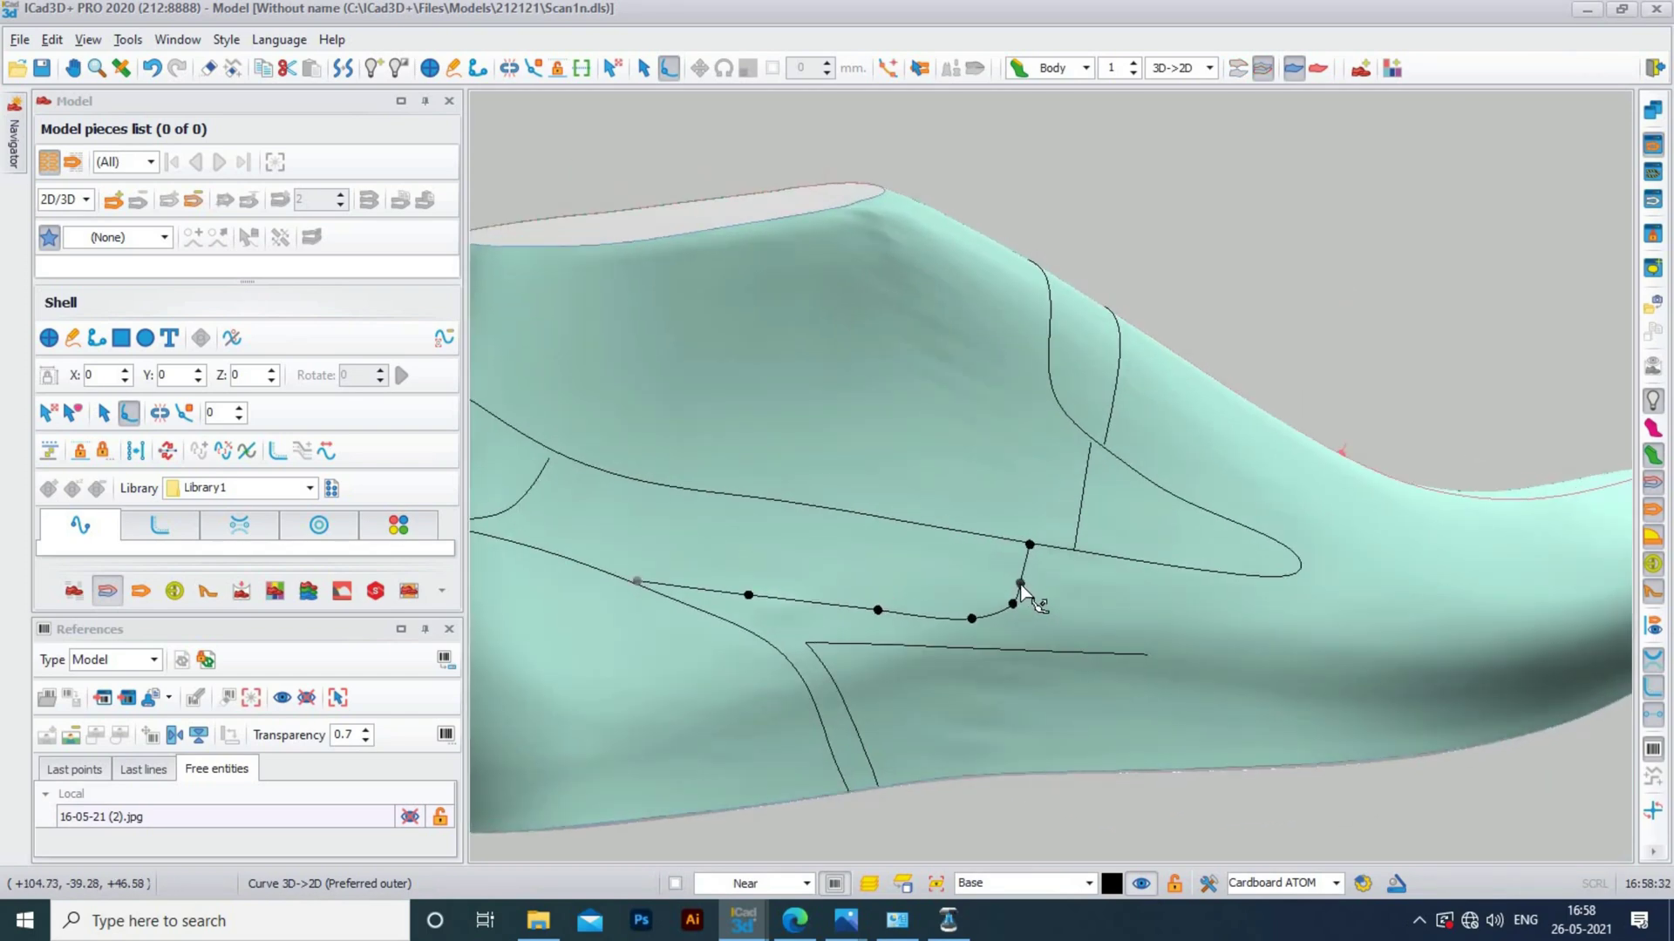
pyautogui.press('Delete')
pyautogui.moveTo(1557, 430); pyautogui.dragTo(1322, 493, button='middle')
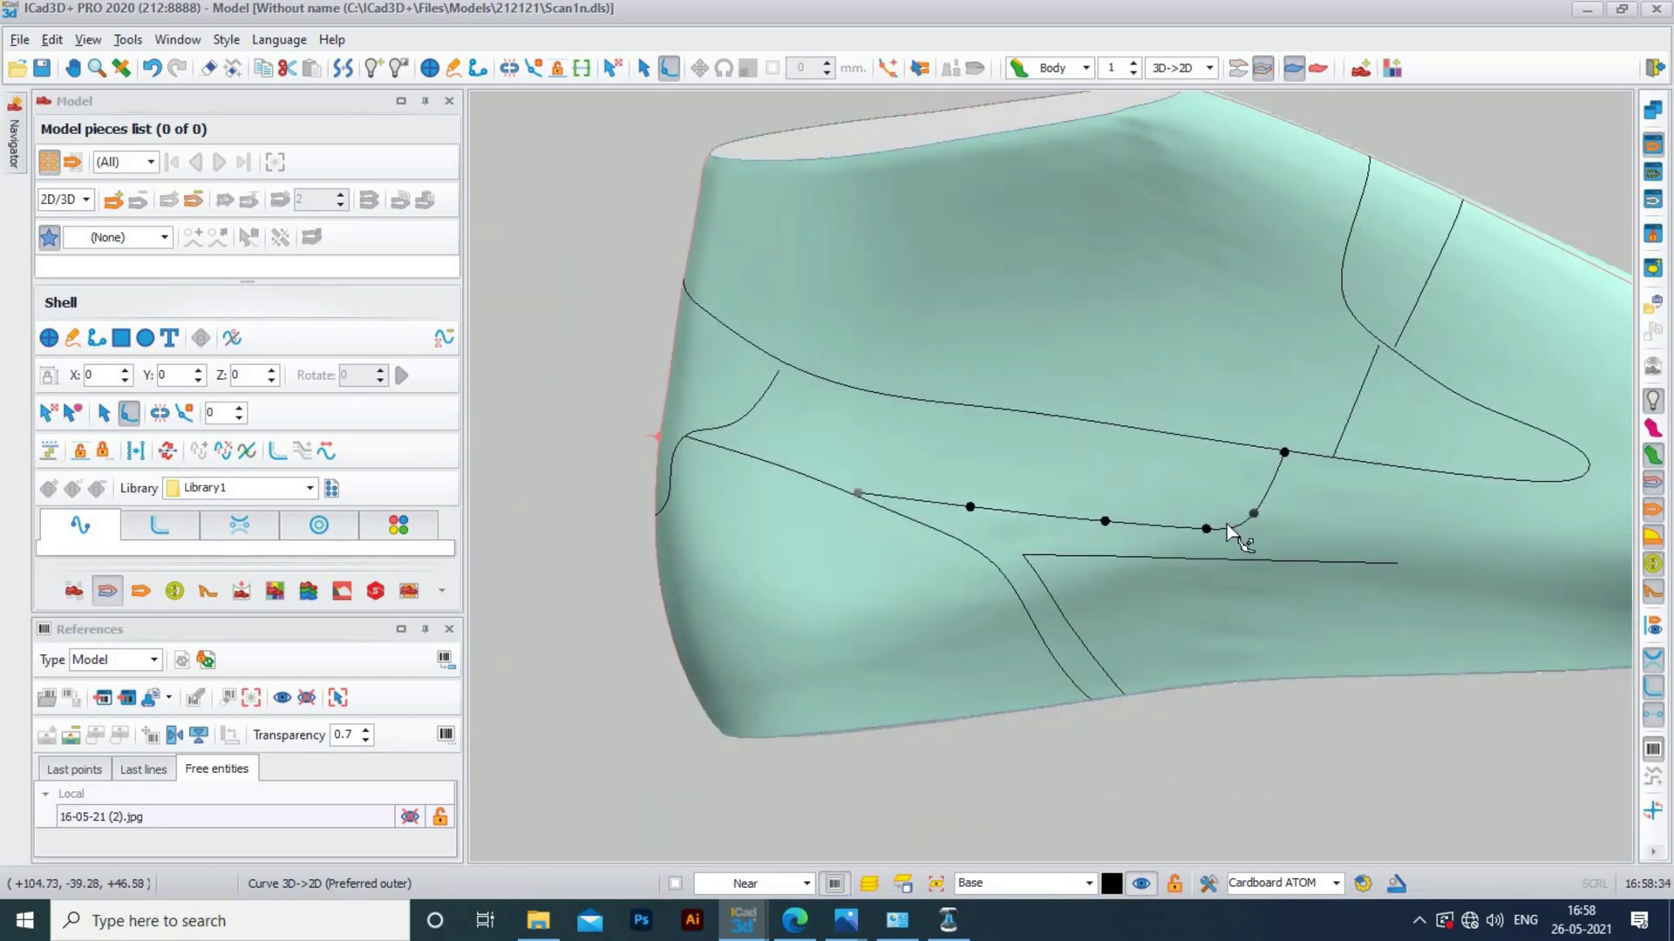
# Move two control points of the topline curve beside the instep to make its bend deeper and rounder
pyautogui.moveTo(1016, 325); pyautogui.dragTo(959, 348, button='middle')
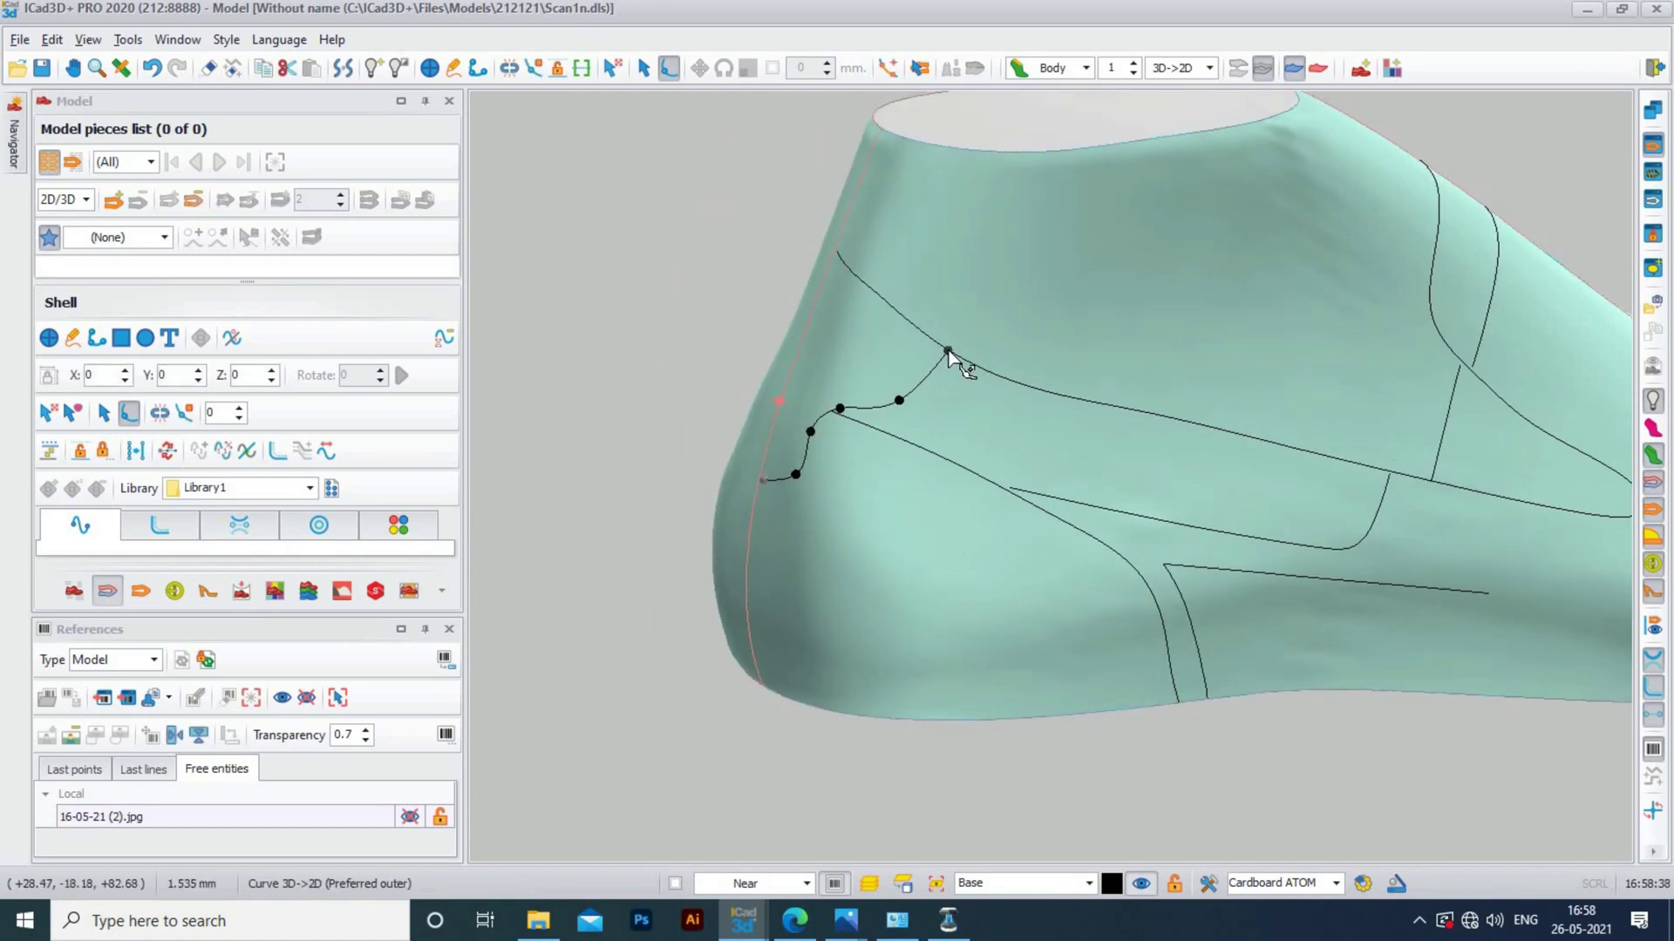
pyautogui.click(1001, 367)
pyautogui.moveTo(1310, 410); pyautogui.dragTo(1164, 316, button='middle')
pyautogui.click(1147, 339)
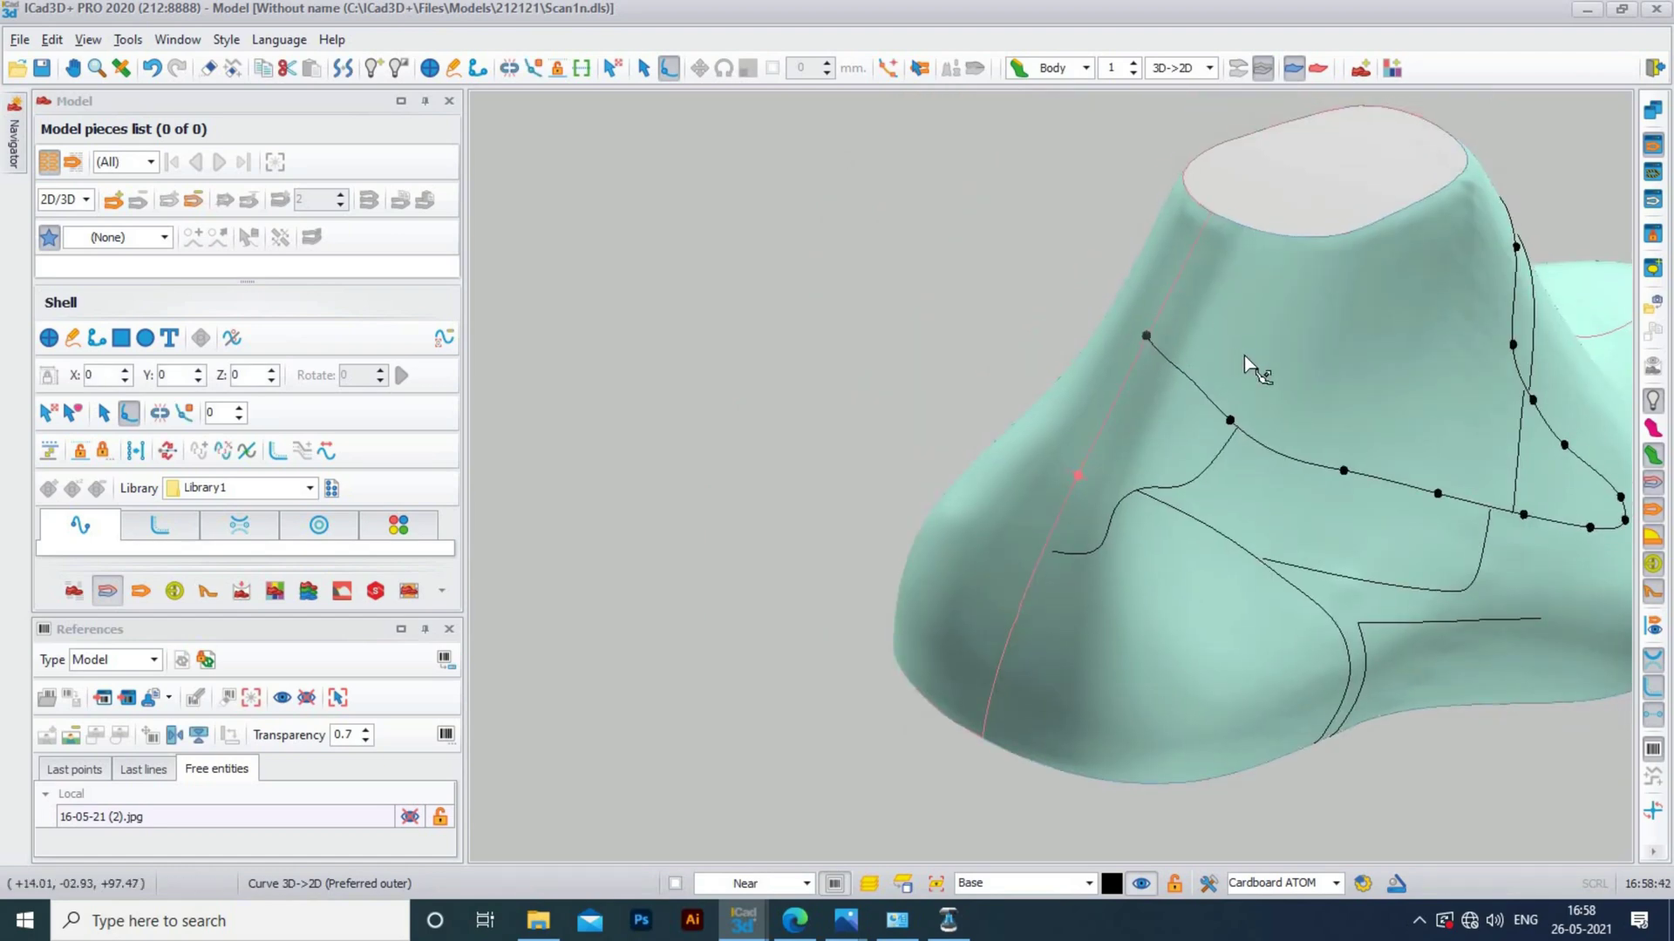
pyautogui.moveTo(1245, 359); pyautogui.dragTo(1190, 536, button='middle')
pyautogui.click(1100, 481)
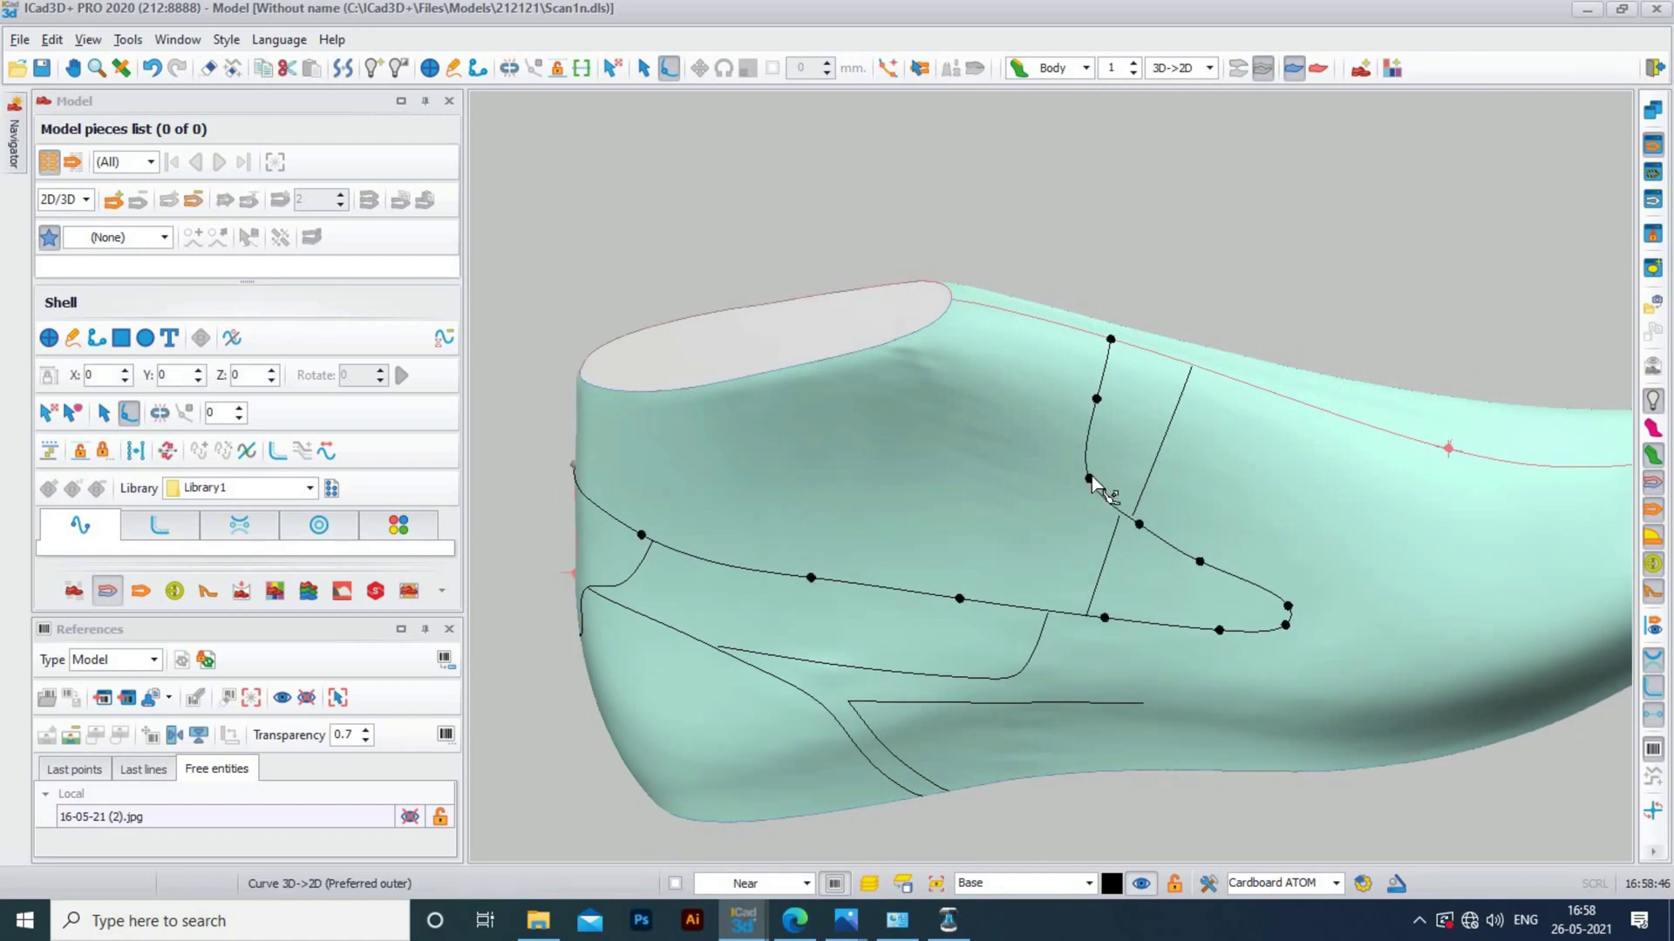
pyautogui.moveTo(1091, 479); pyautogui.dragTo(1081, 494)
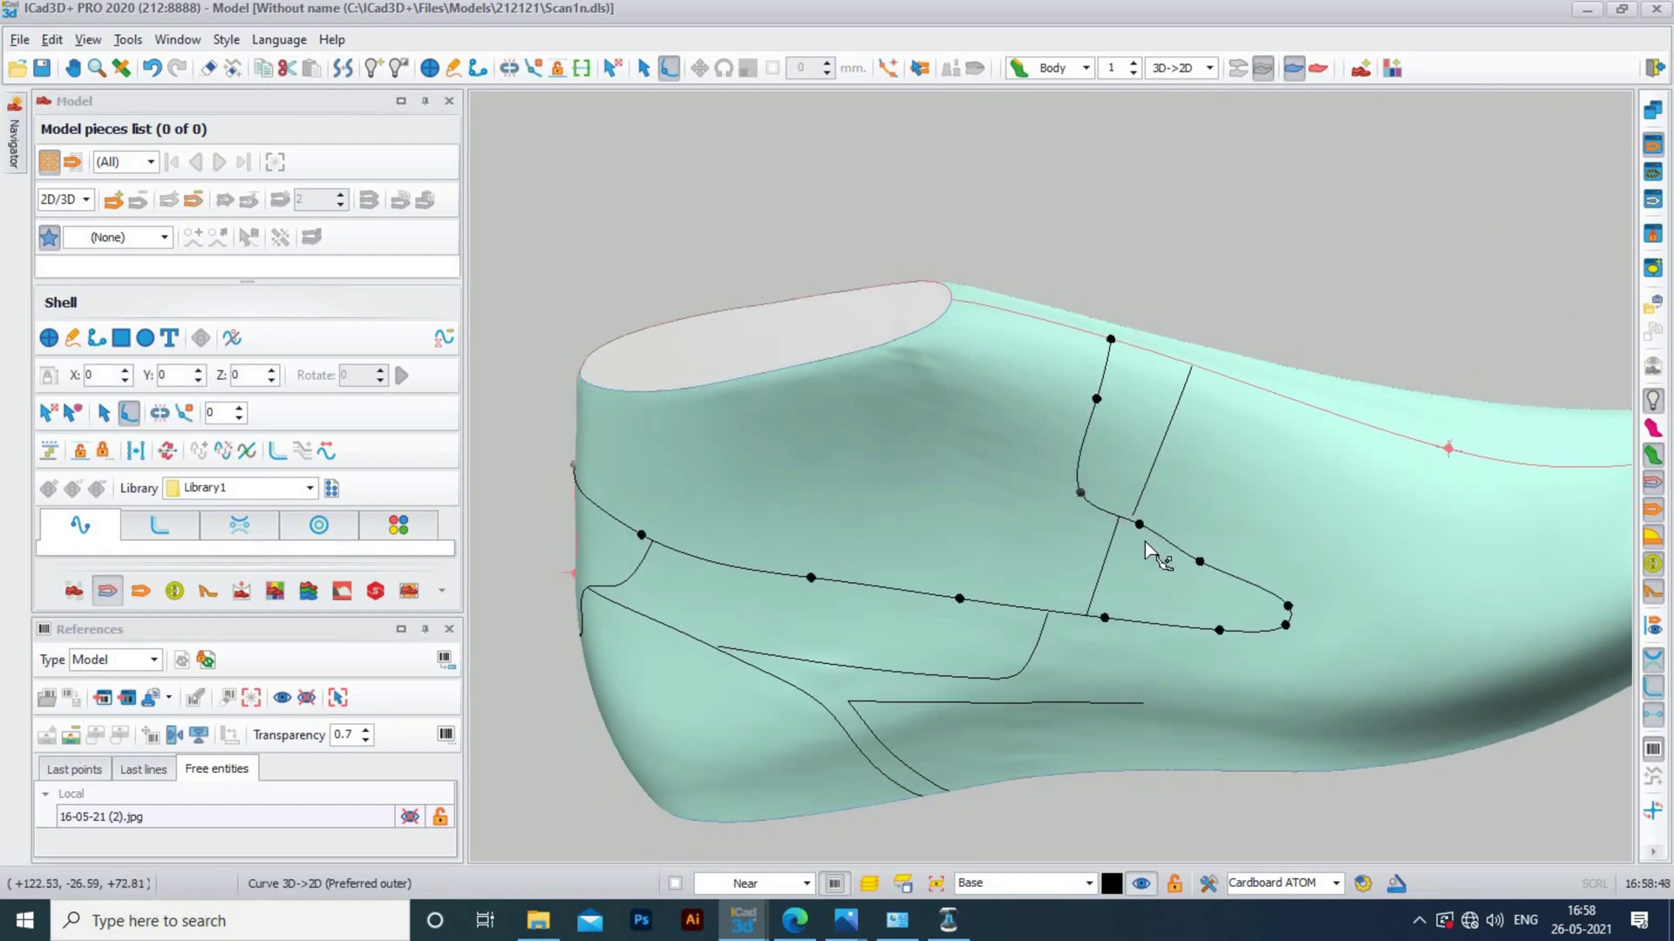
pyautogui.click(1143, 514)
pyautogui.moveTo(1133, 516); pyautogui.dragTo(1125, 530)
pyautogui.click(1442, 485)
# Add all the style lines on the last as symmetric entities about the Main axis to mirror them onto the other side
pyautogui.scroll(-3, 1447, 490)
pyautogui.moveTo(1417, 347); pyautogui.dragTo(1551, 441, button='middle')
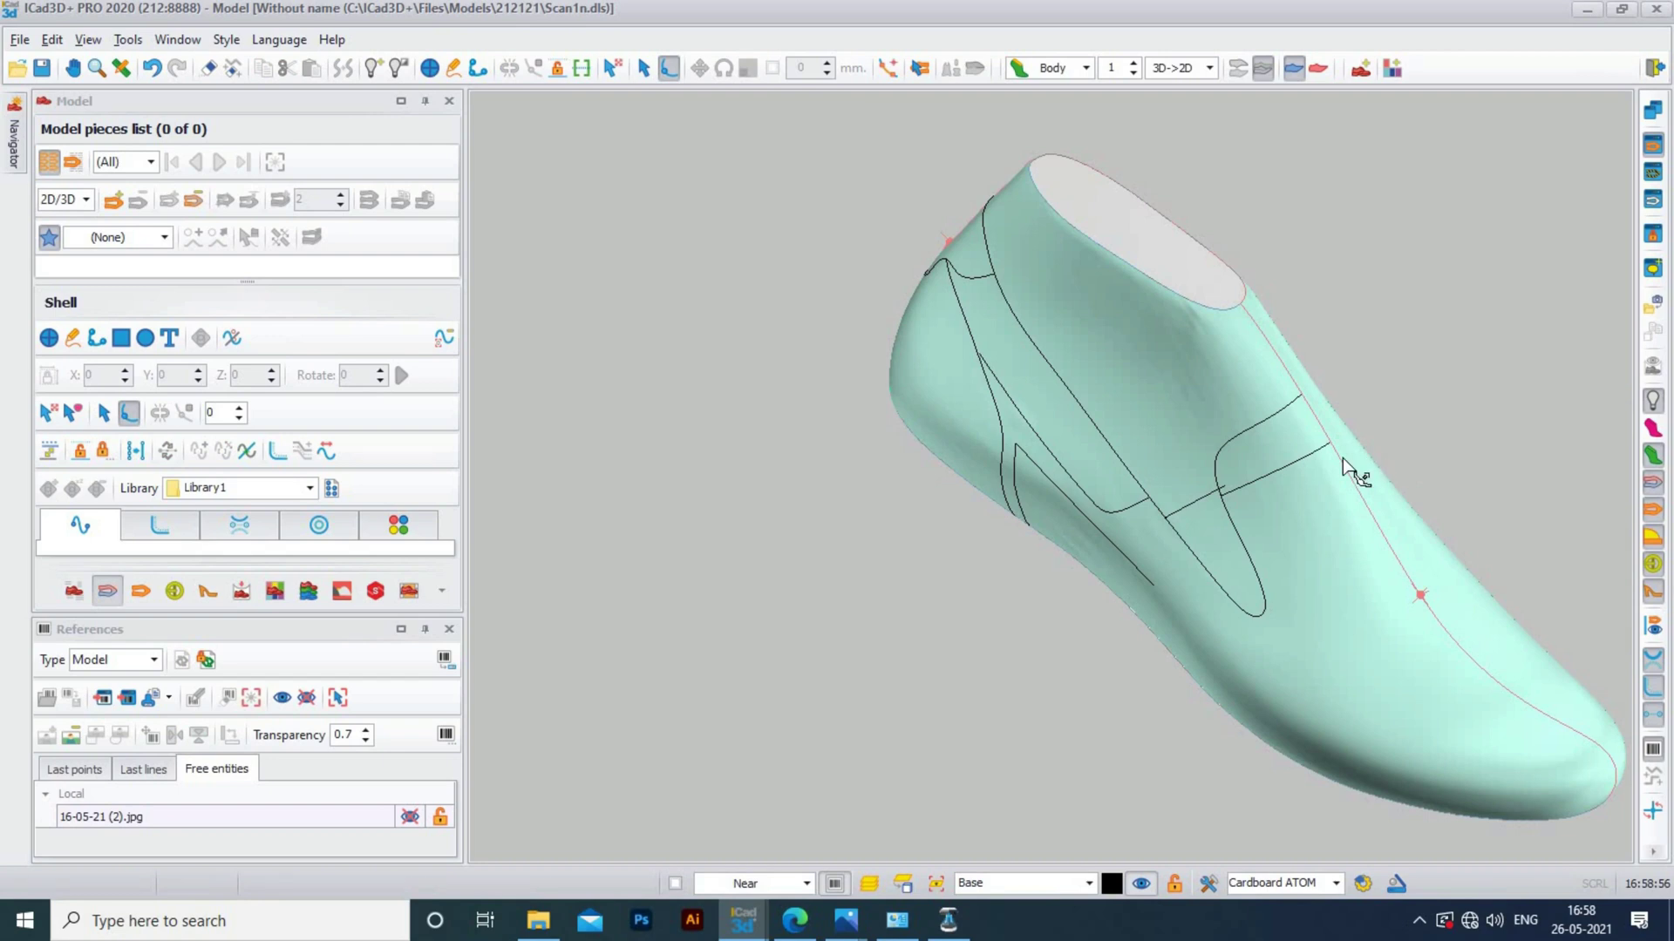
pyautogui.moveTo(1073, 451); pyautogui.dragTo(1172, 453, button='middle')
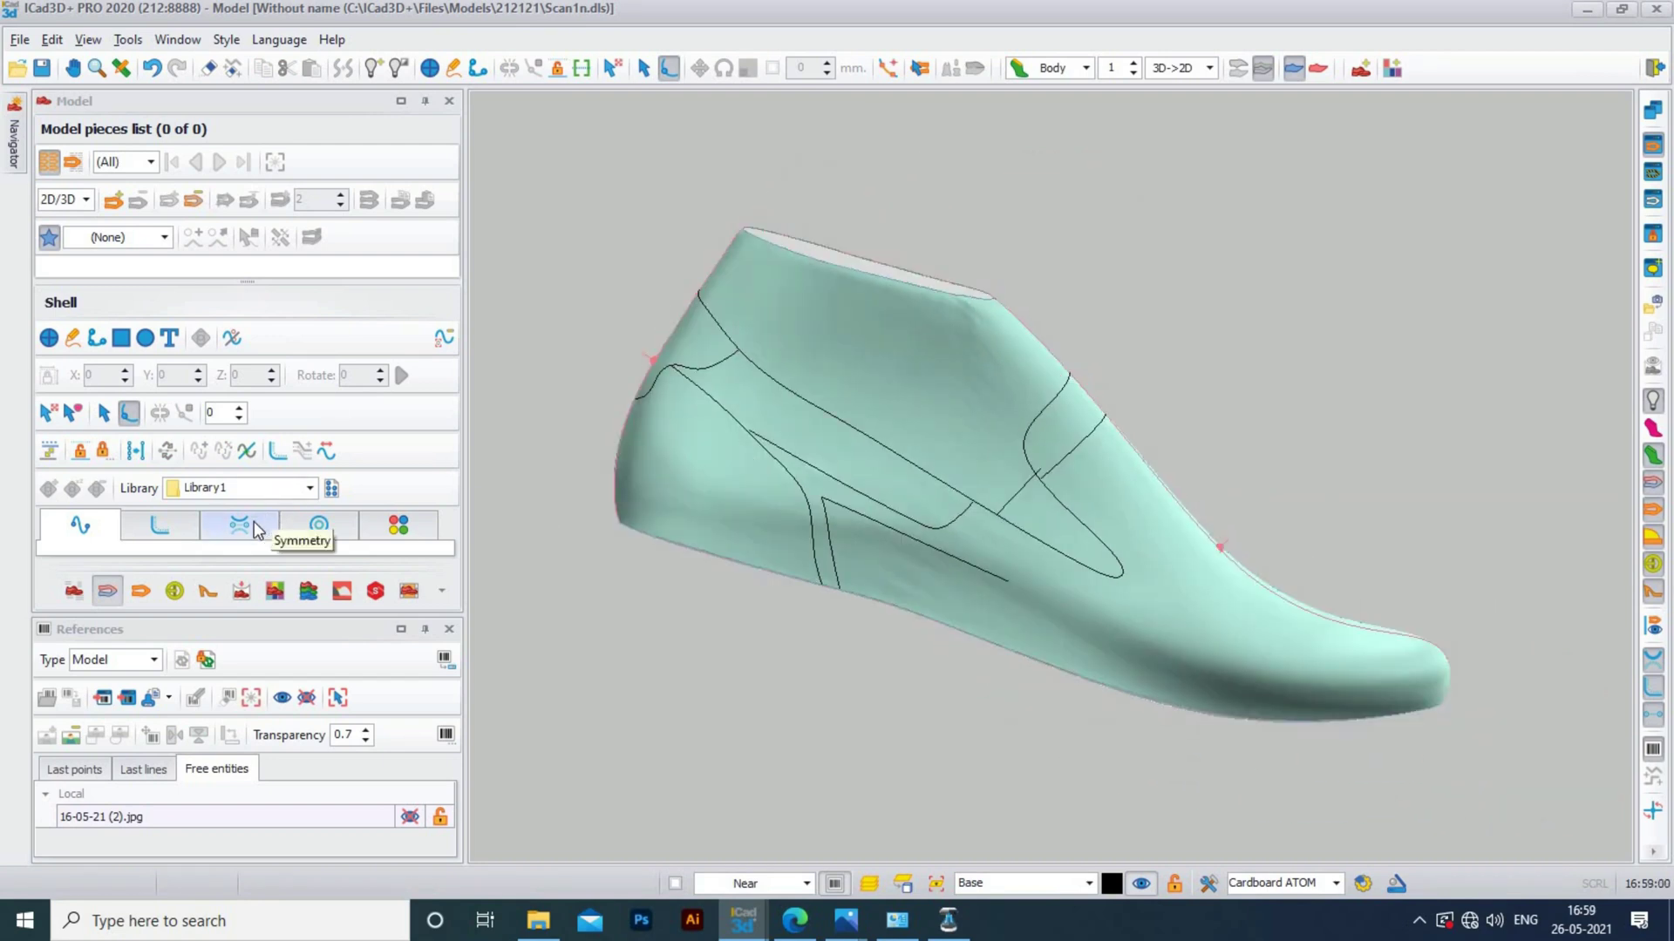
pyautogui.click(240, 526)
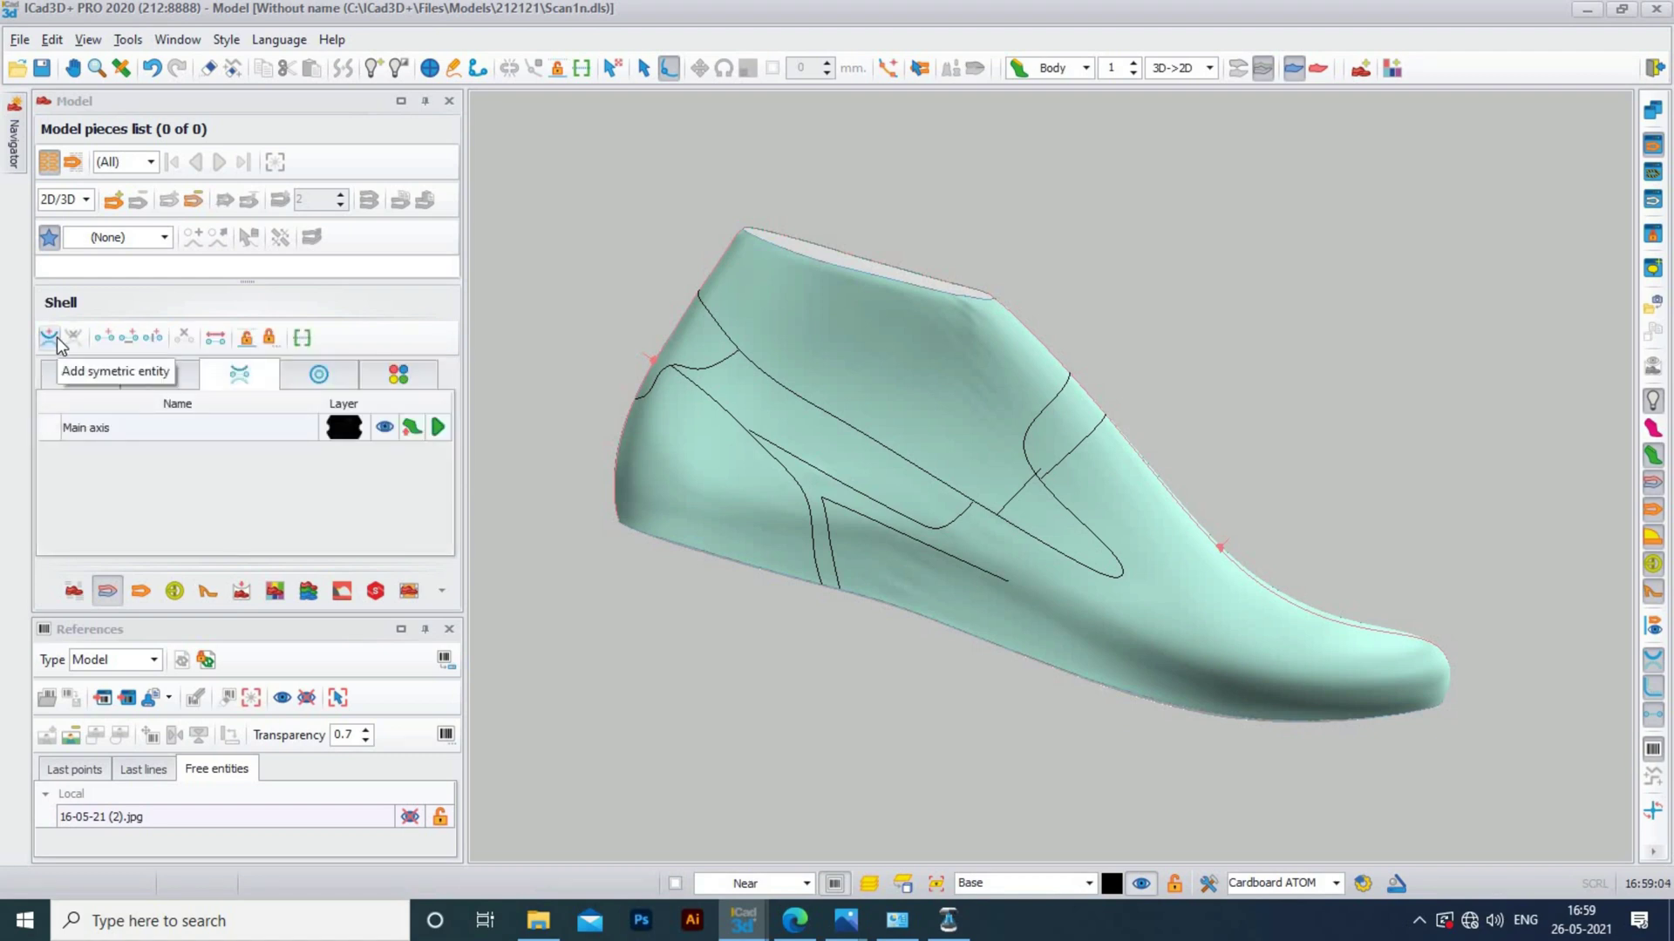
pyautogui.click(50, 337)
pyautogui.scroll(-2, 941, 478)
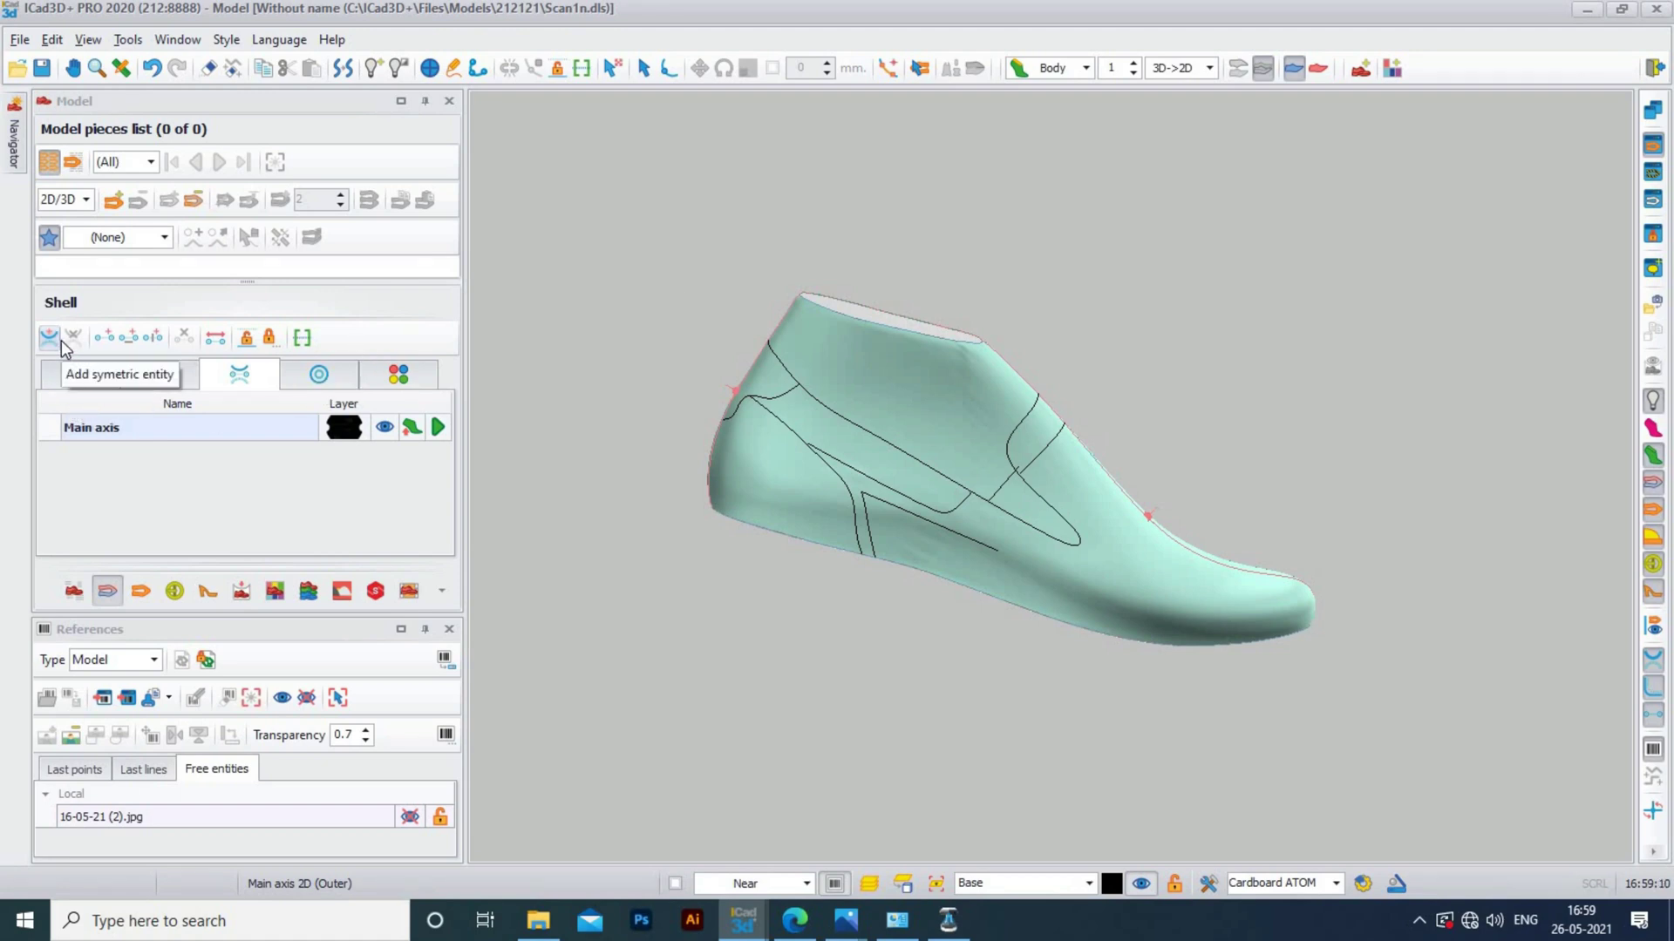
pyautogui.moveTo(702, 233); pyautogui.dragTo(1378, 795)
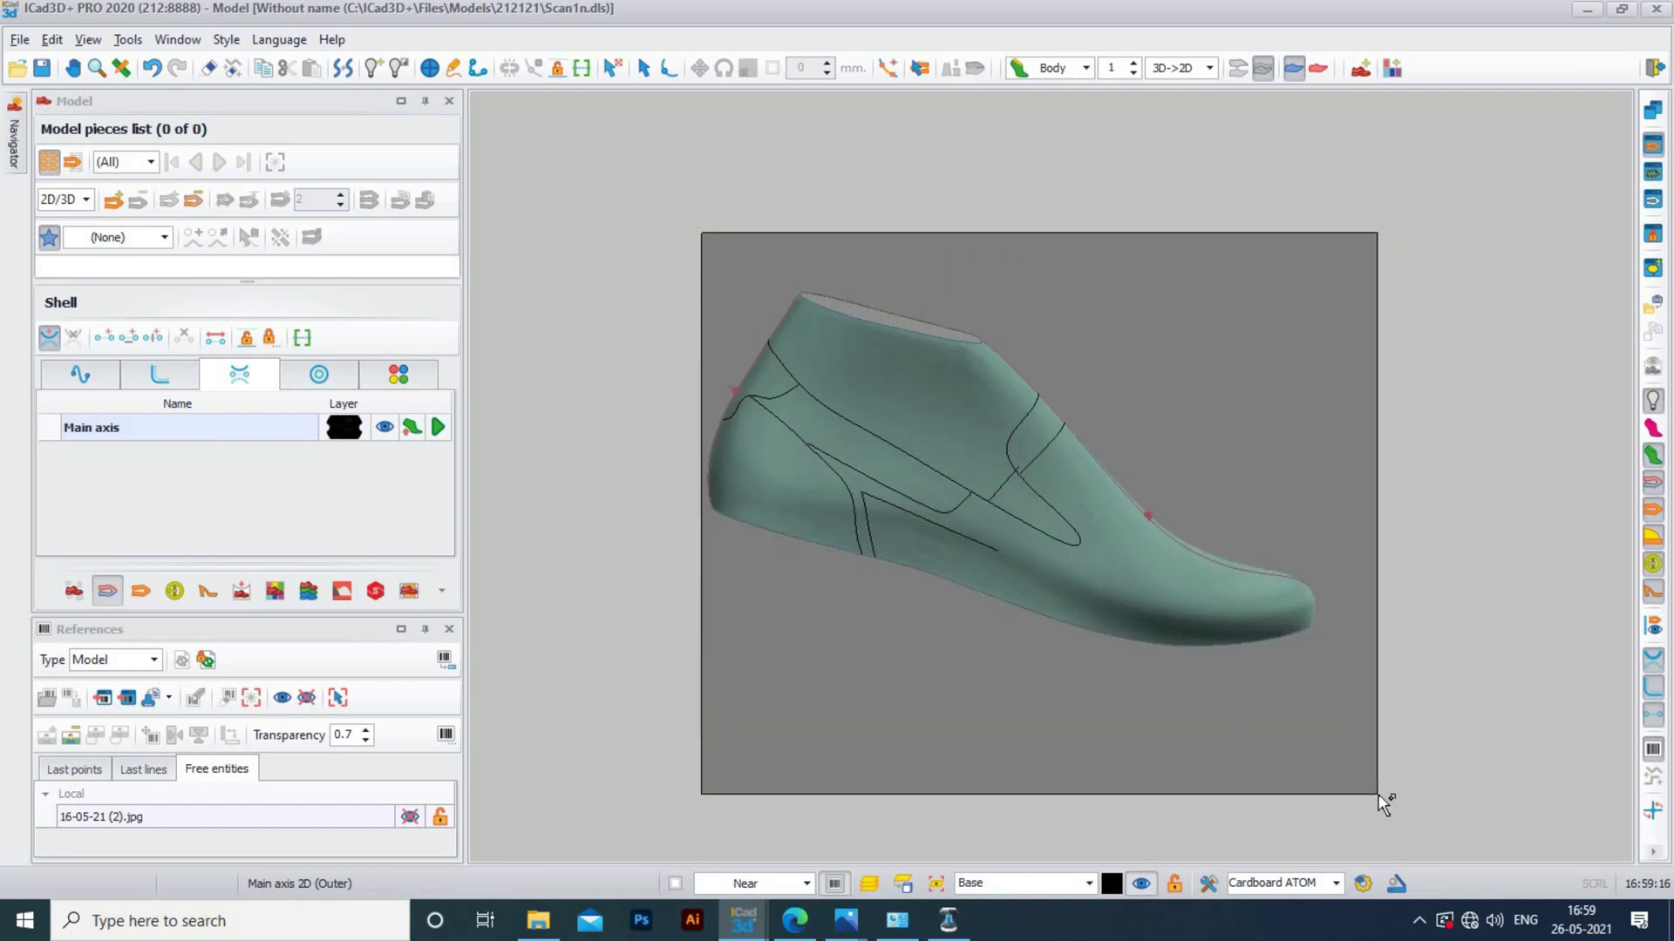
pyautogui.moveTo(1379, 796); pyautogui.dragTo(1379, 795)
pyautogui.moveTo(904, 407); pyautogui.dragTo(1123, 503)
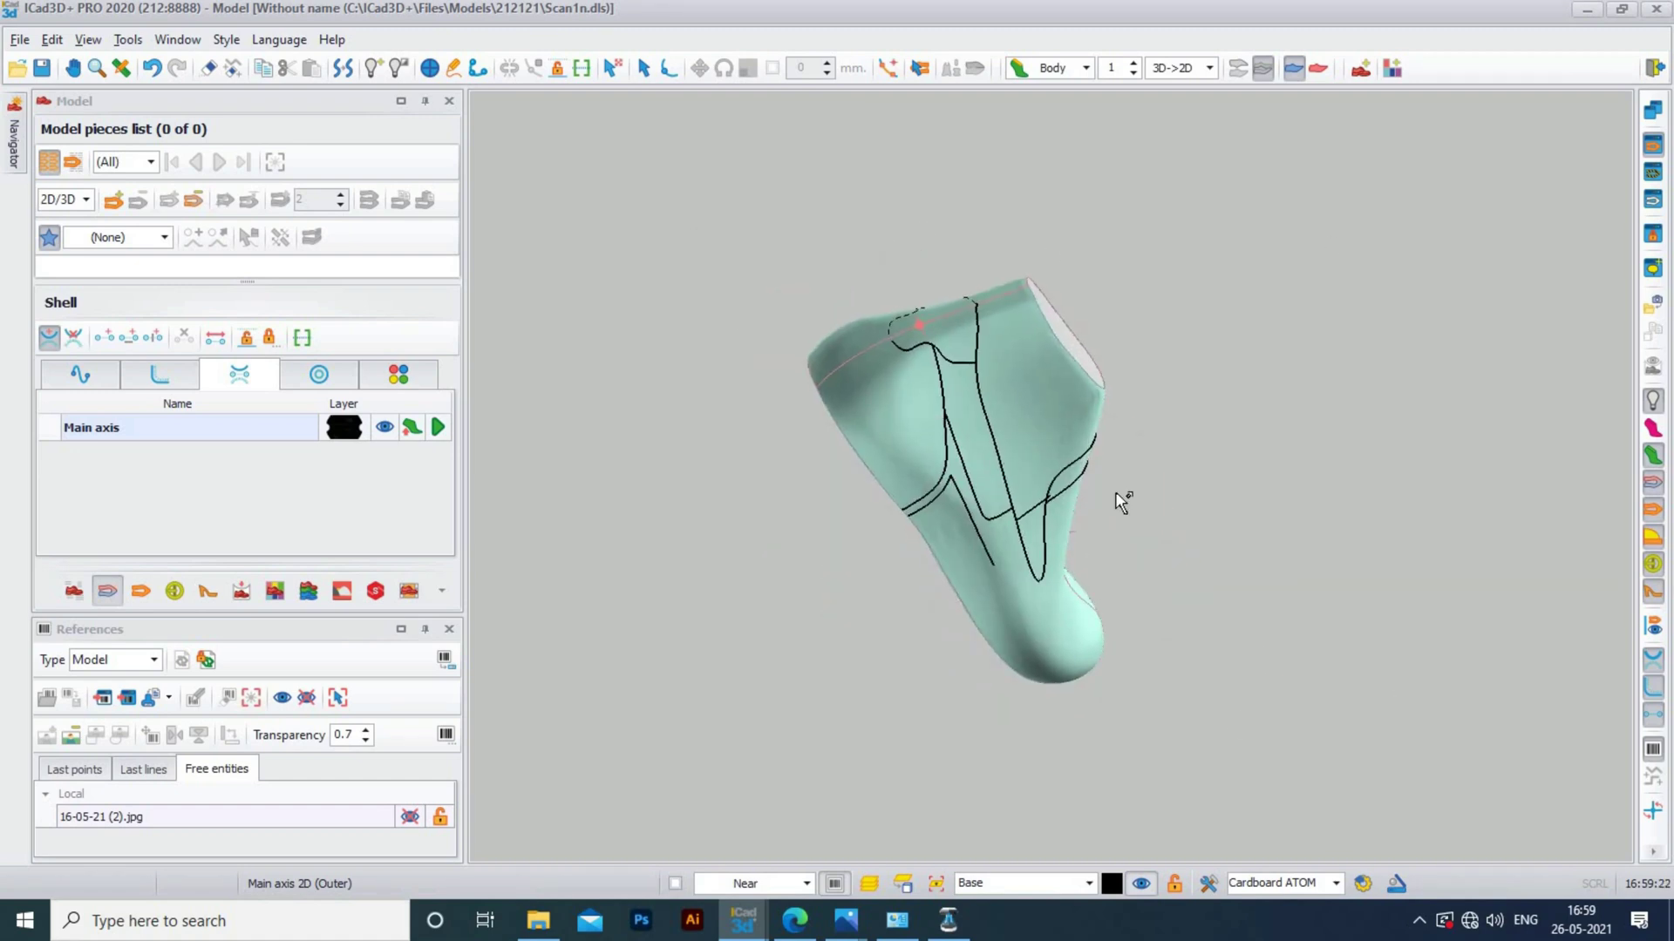
pyautogui.moveTo(1123, 503); pyautogui.dragTo(1155, 558, button='middle')
# Open the topline curve for point editing at the heel and lower its rear end point along the back centre line
pyautogui.click(670, 70)
pyautogui.moveTo(1046, 392); pyautogui.dragTo(1153, 626, button='middle')
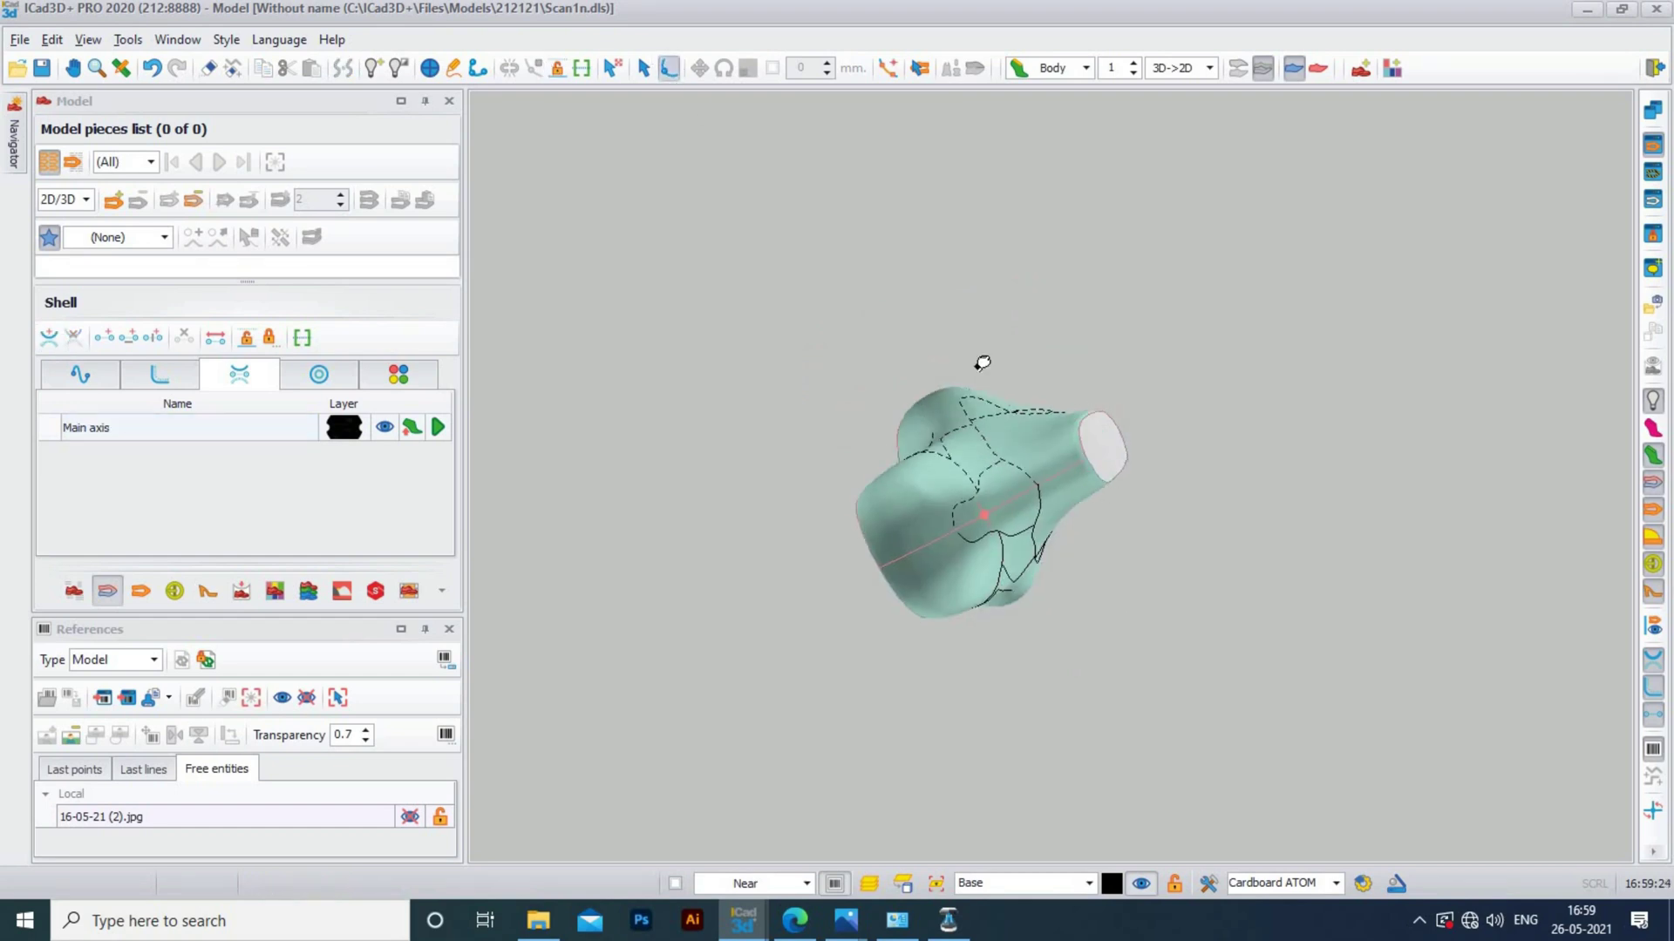
pyautogui.moveTo(983, 362); pyautogui.dragTo(845, 311, button='middle')
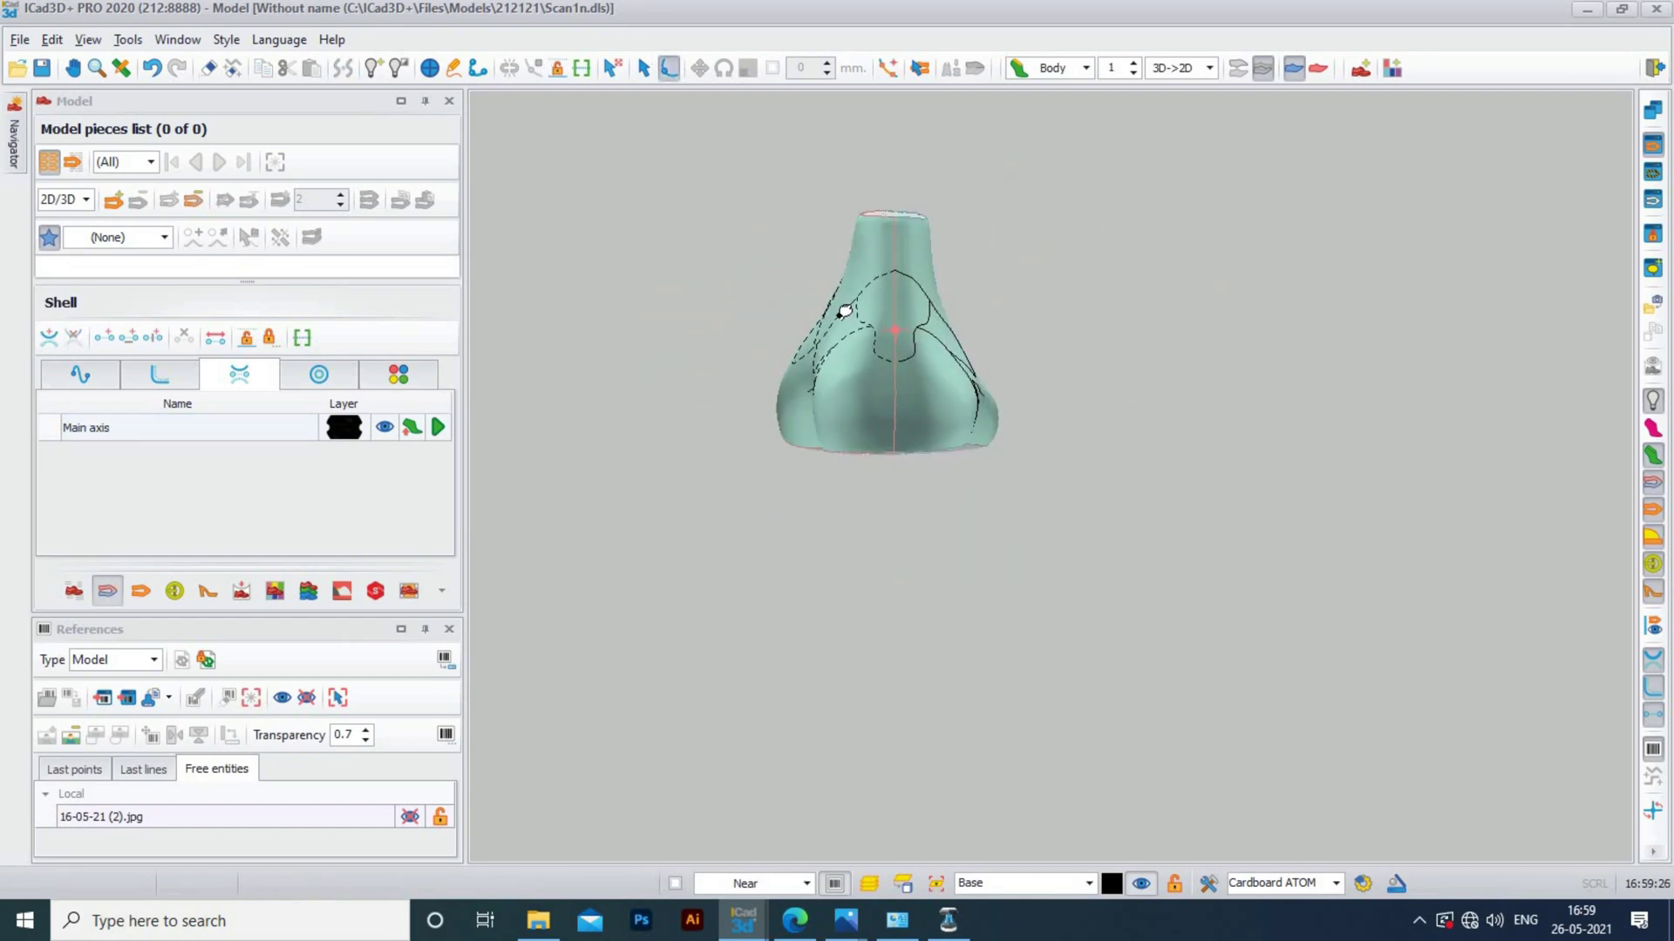
pyautogui.scroll(6, 844, 311)
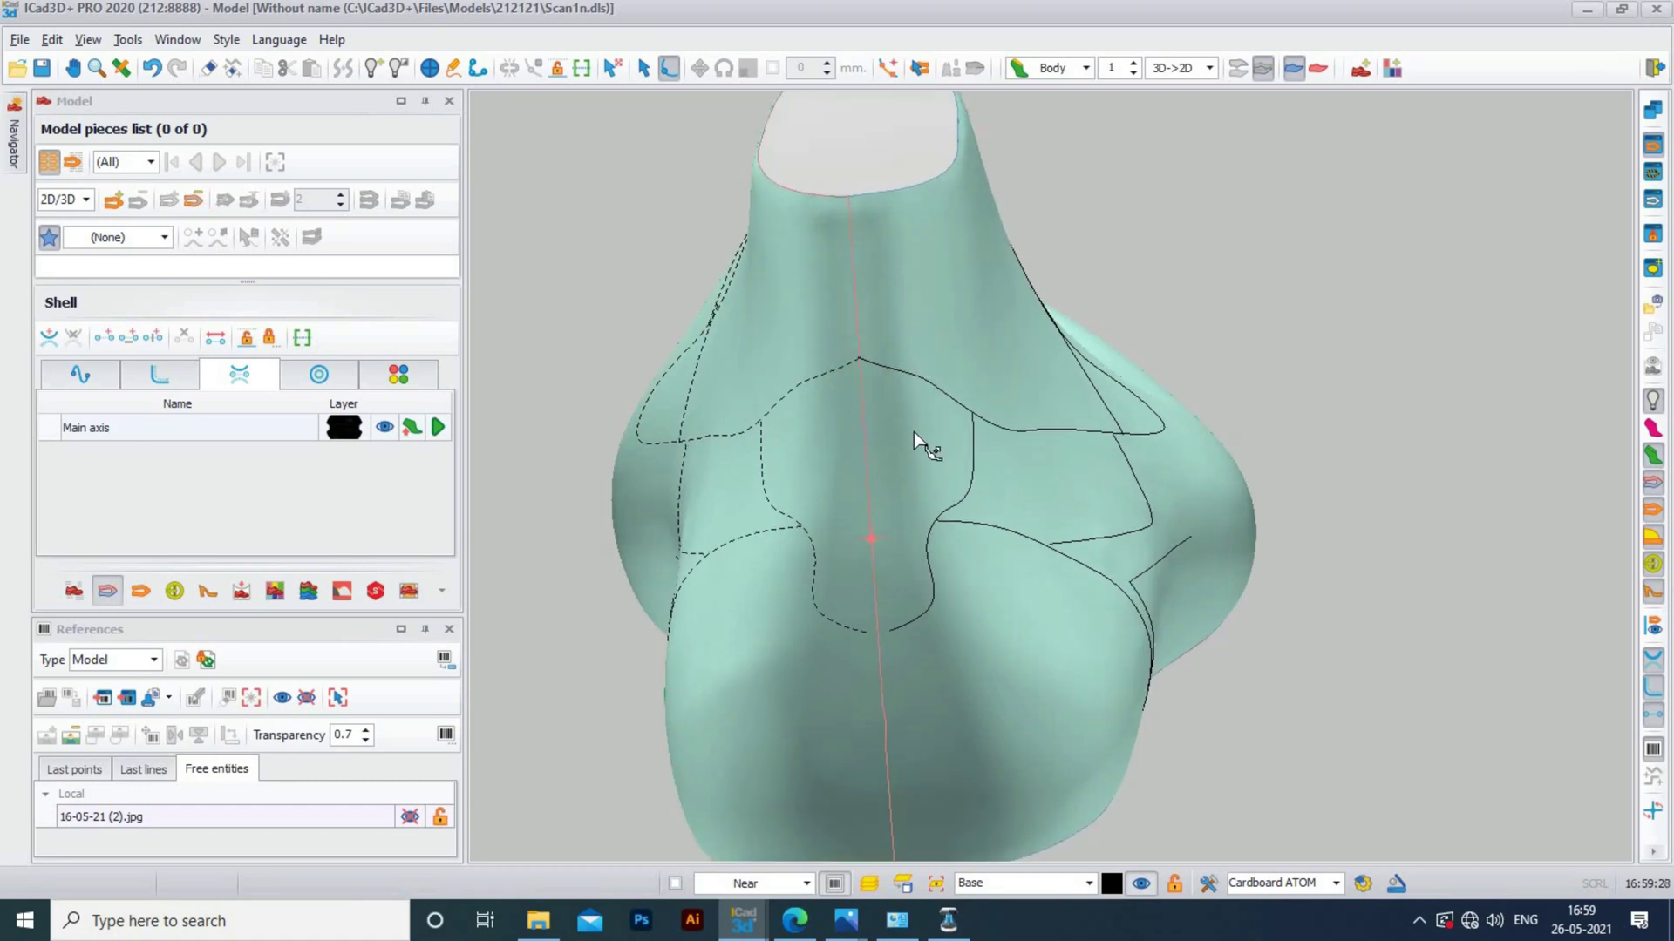
pyautogui.click(856, 357)
pyautogui.moveTo(857, 358); pyautogui.dragTo(861, 376)
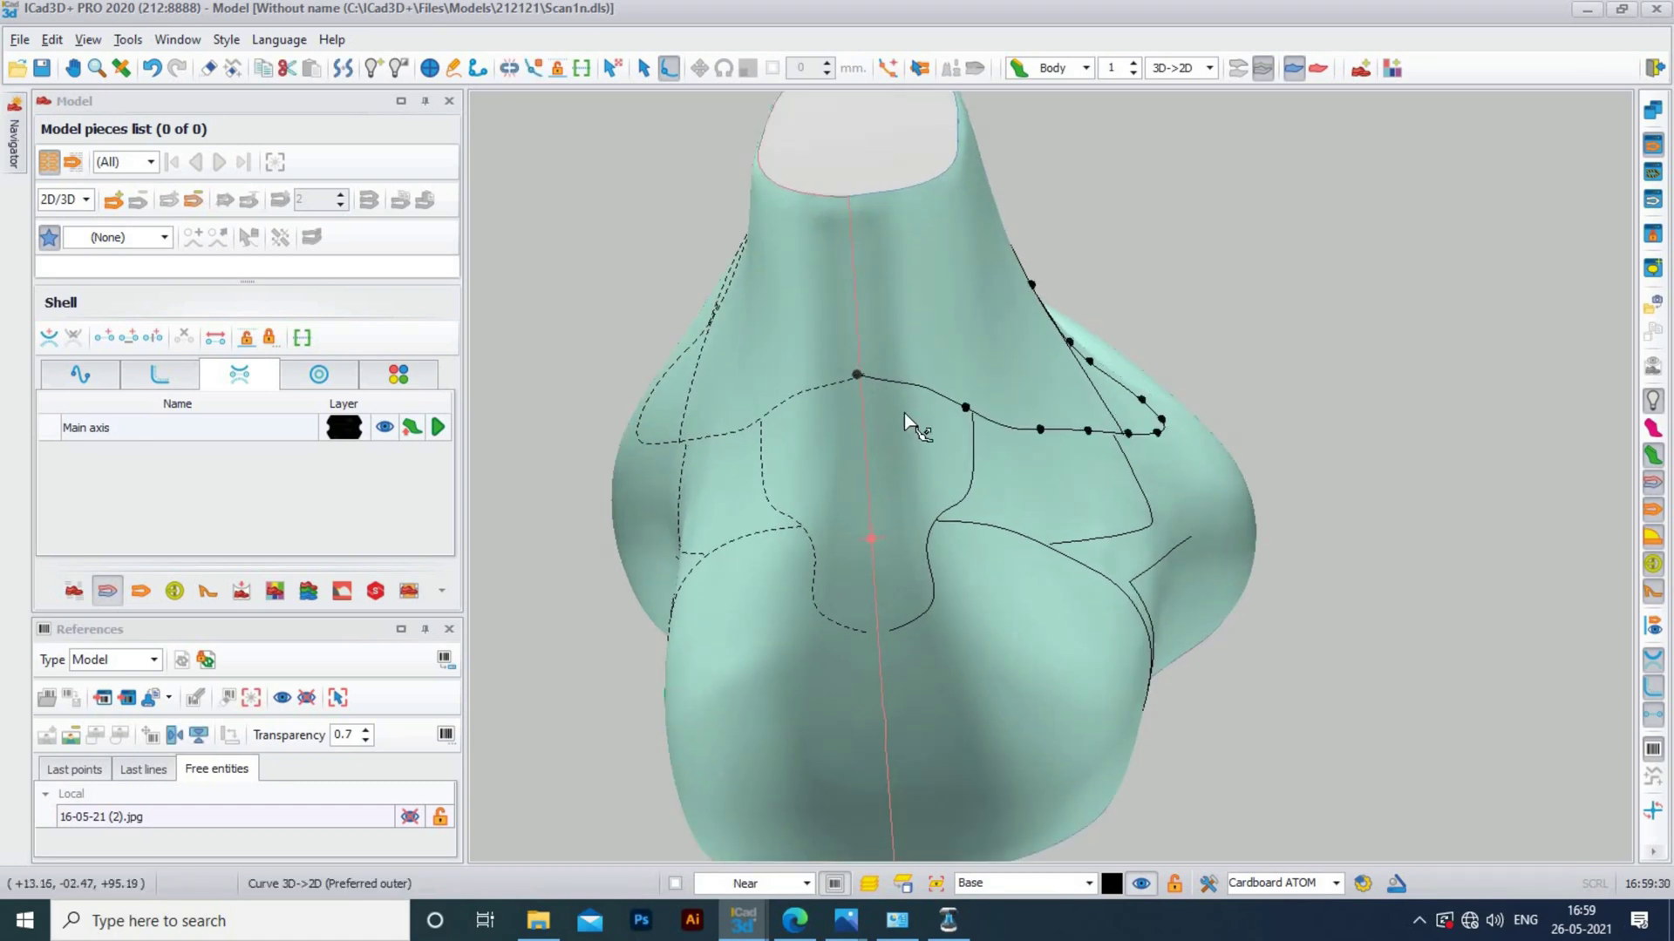
pyautogui.moveTo(903, 418); pyautogui.dragTo(842, 407, button='middle')
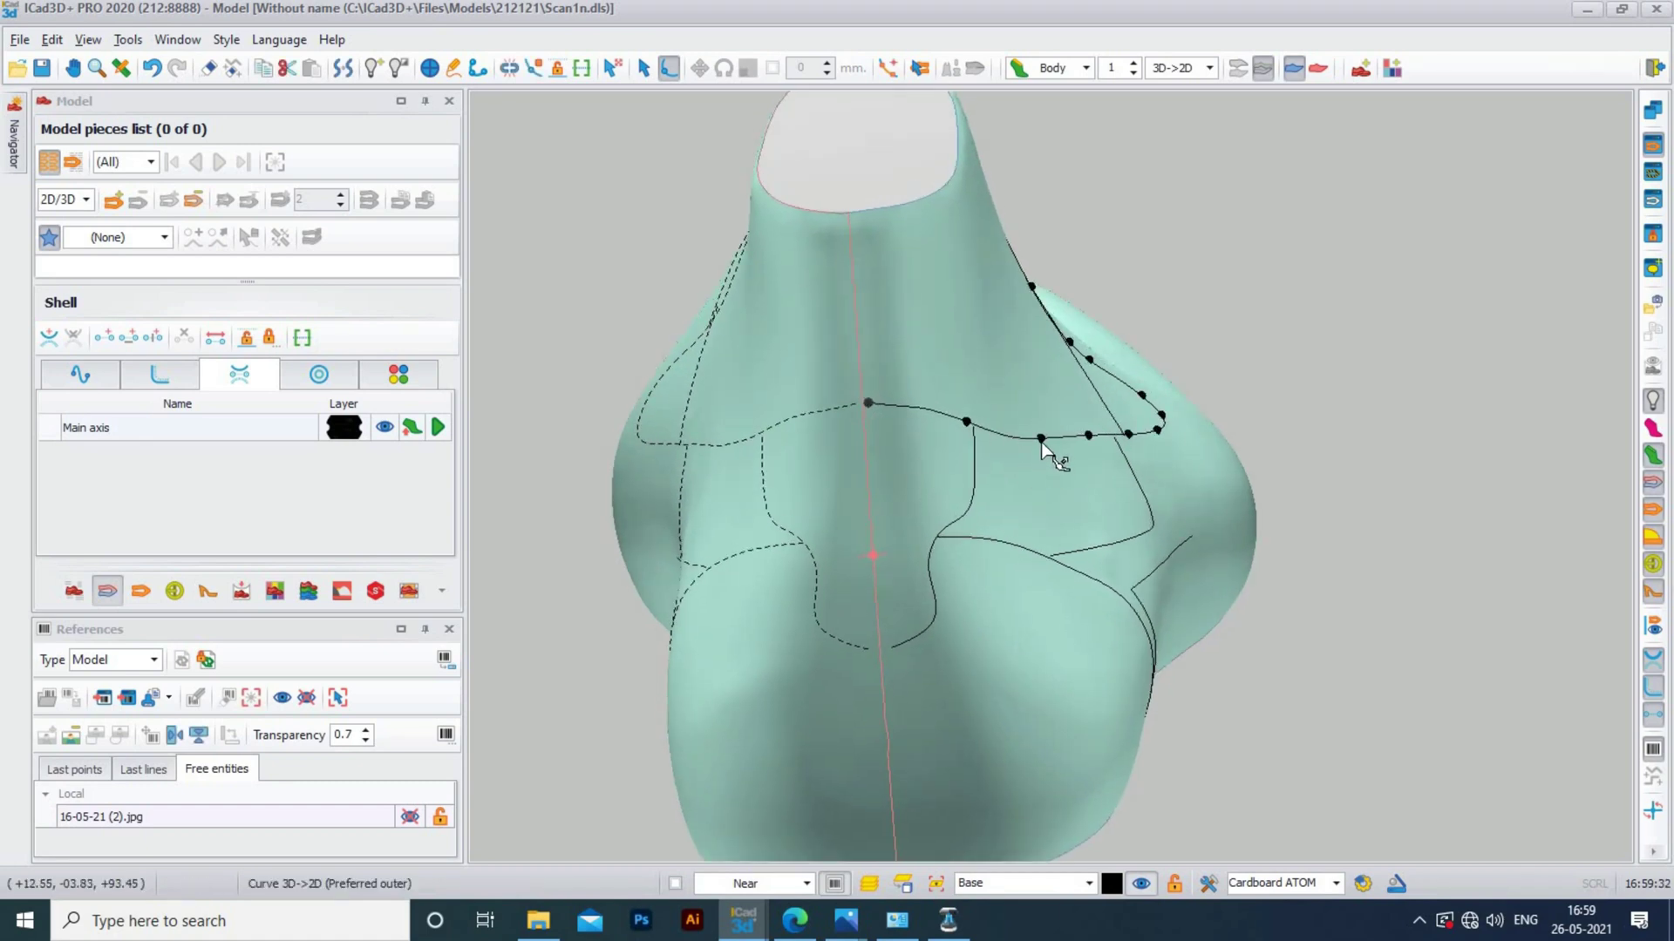
# Try pulling a topline control point beside the heel downwards, and undo that move
pyautogui.moveTo(1042, 440); pyautogui.dragTo(1062, 495)
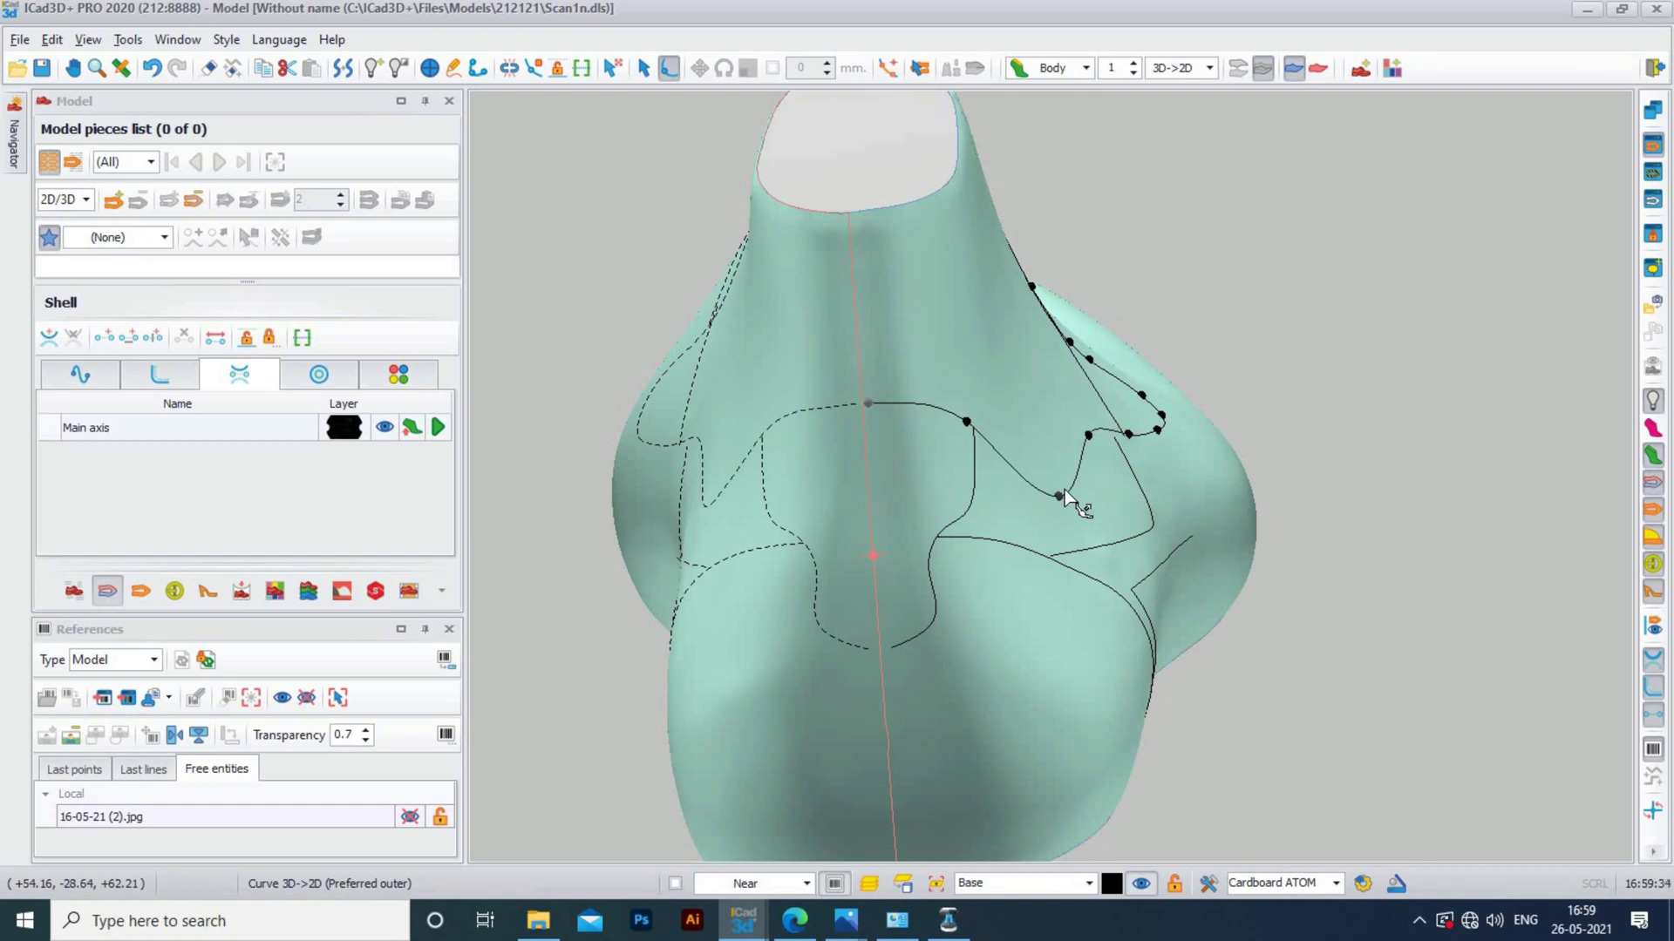
pyautogui.hotkey('ctrl', 'z')
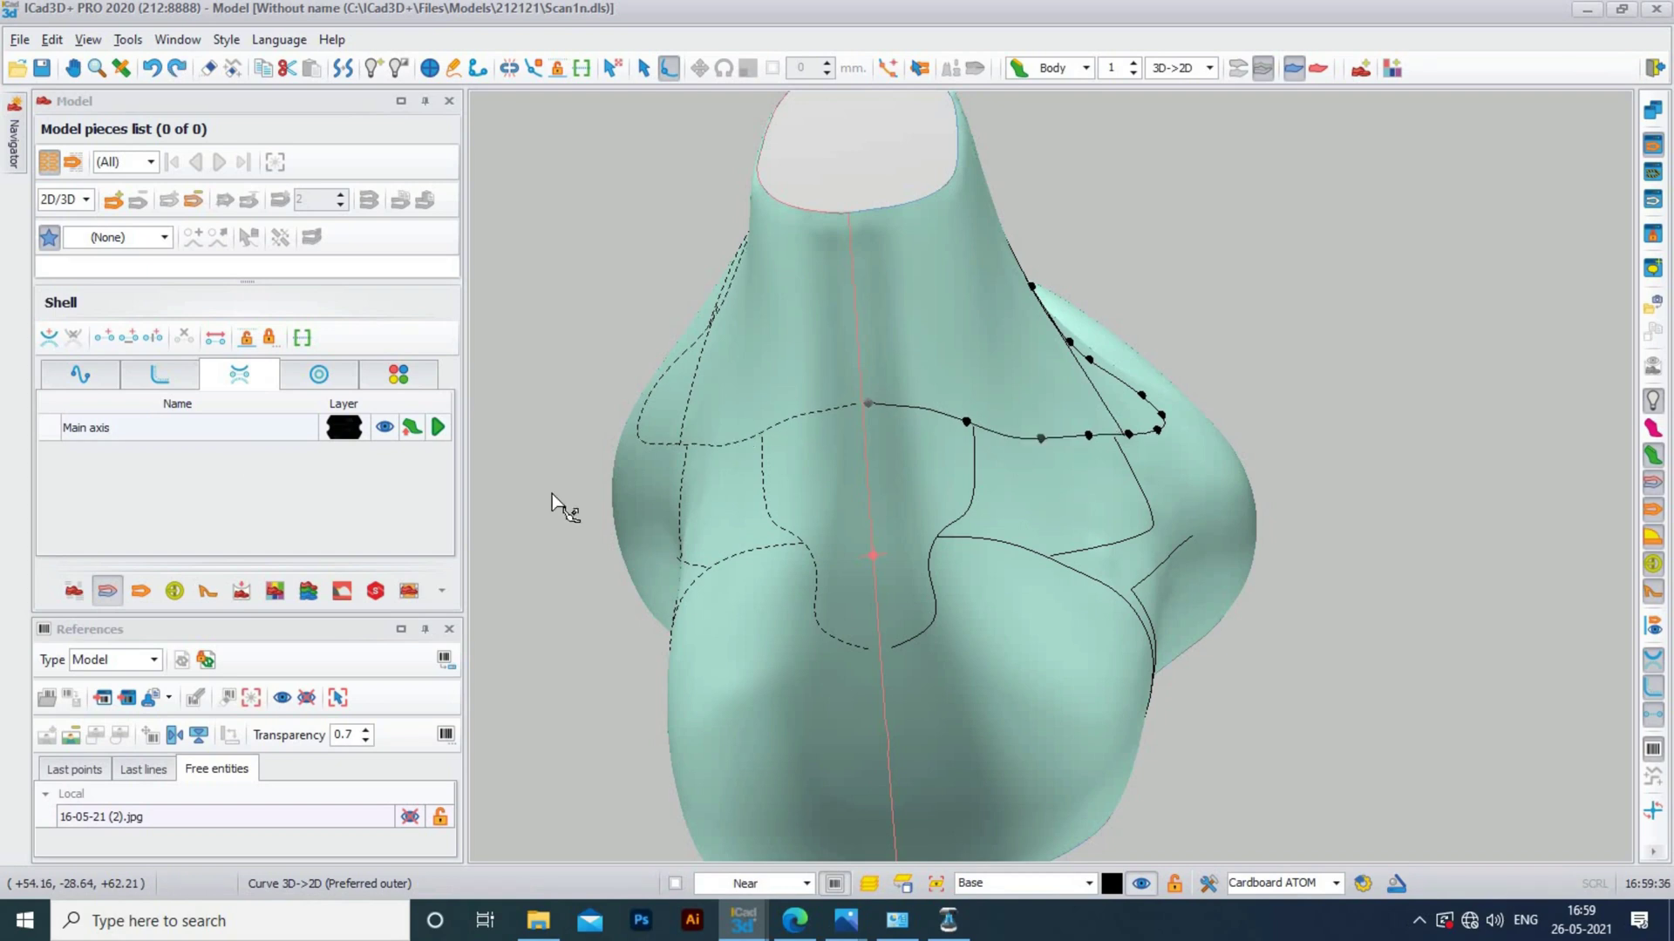
# Fine-tune the topline's rear end point, and move the heel tab curve's lower end onto the back centre line with a rounder corner
pyautogui.scroll(2, 780, 510)
pyautogui.moveTo(887, 381); pyautogui.dragTo(881, 384)
pyautogui.scroll(1, 926, 646)
pyautogui.moveTo(945, 664); pyautogui.dragTo(939, 603, button='middle')
pyautogui.click(913, 619)
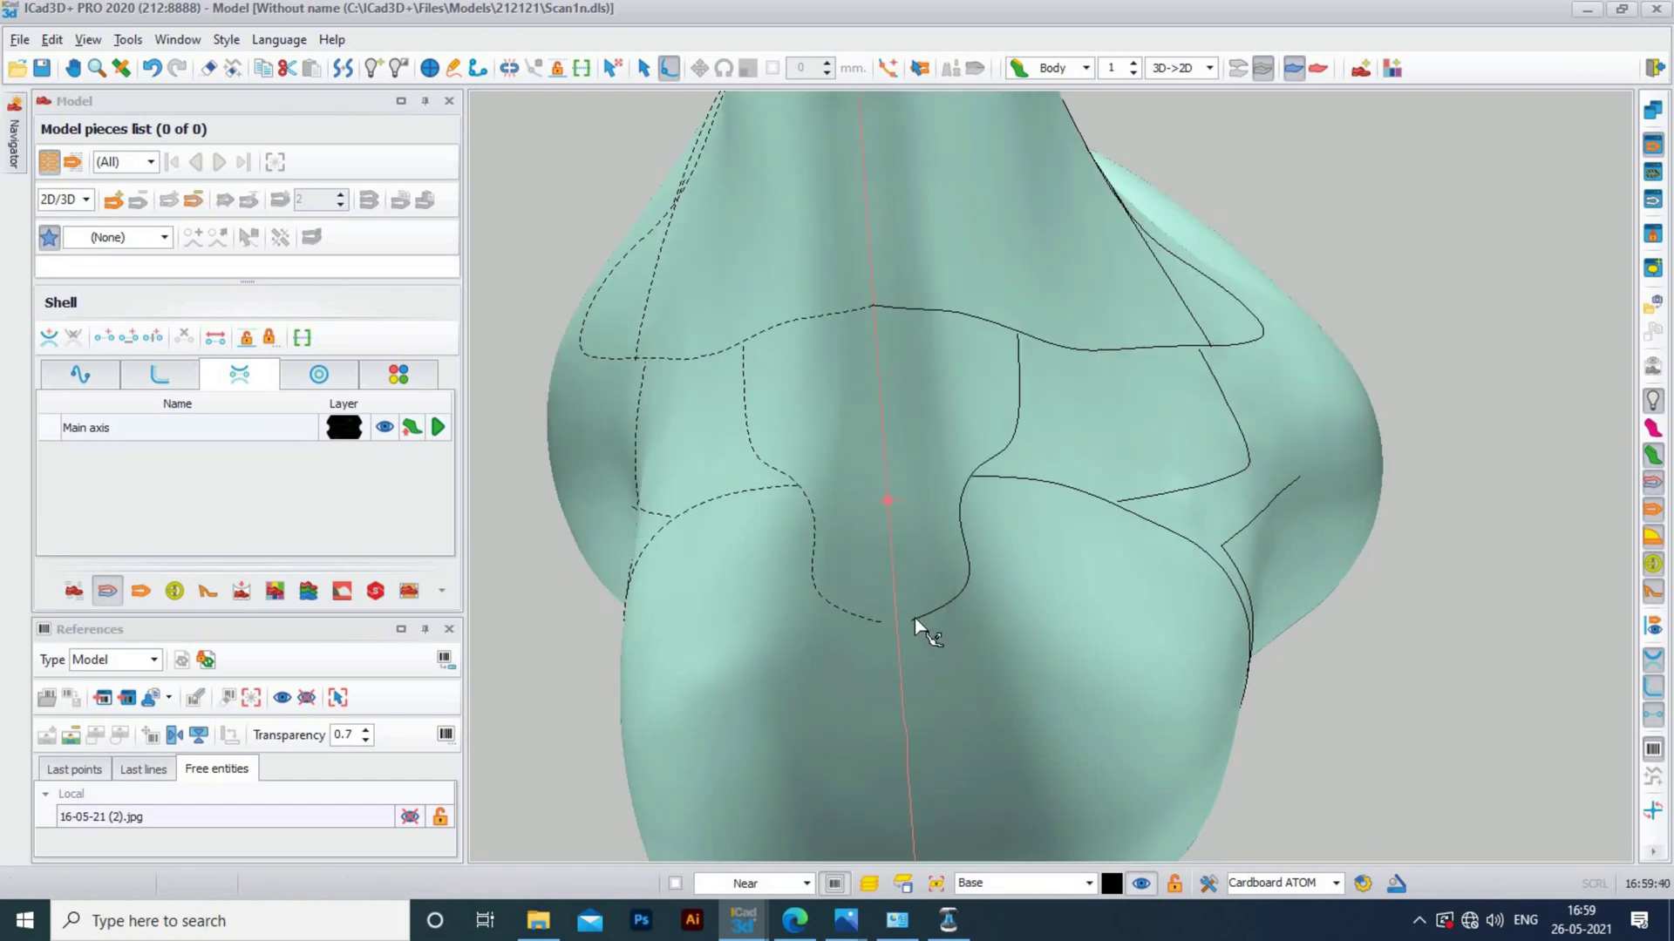
pyautogui.moveTo(910, 621)
pyautogui.mouseDown()
pyautogui.moveTo(894, 624)
pyautogui.moveTo(937, 611)
pyautogui.mouseUp()
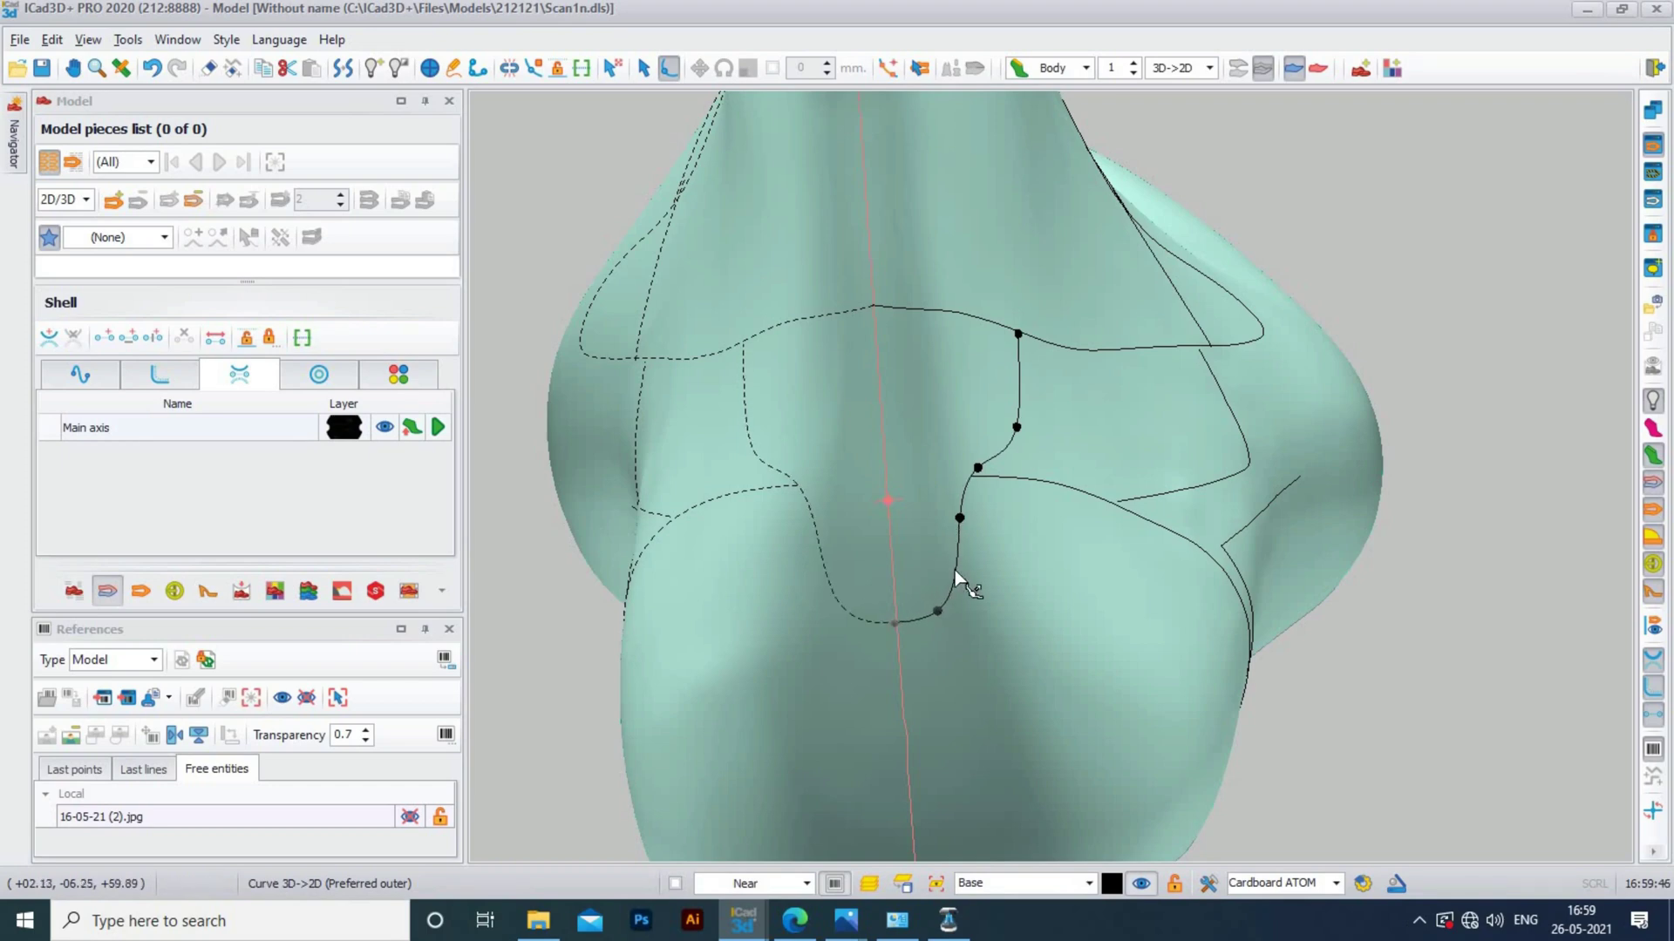
# Place the topline curve's front end point exactly on the instep centre line
pyautogui.moveTo(1071, 577); pyautogui.dragTo(924, 432, button='middle')
pyautogui.click(931, 394)
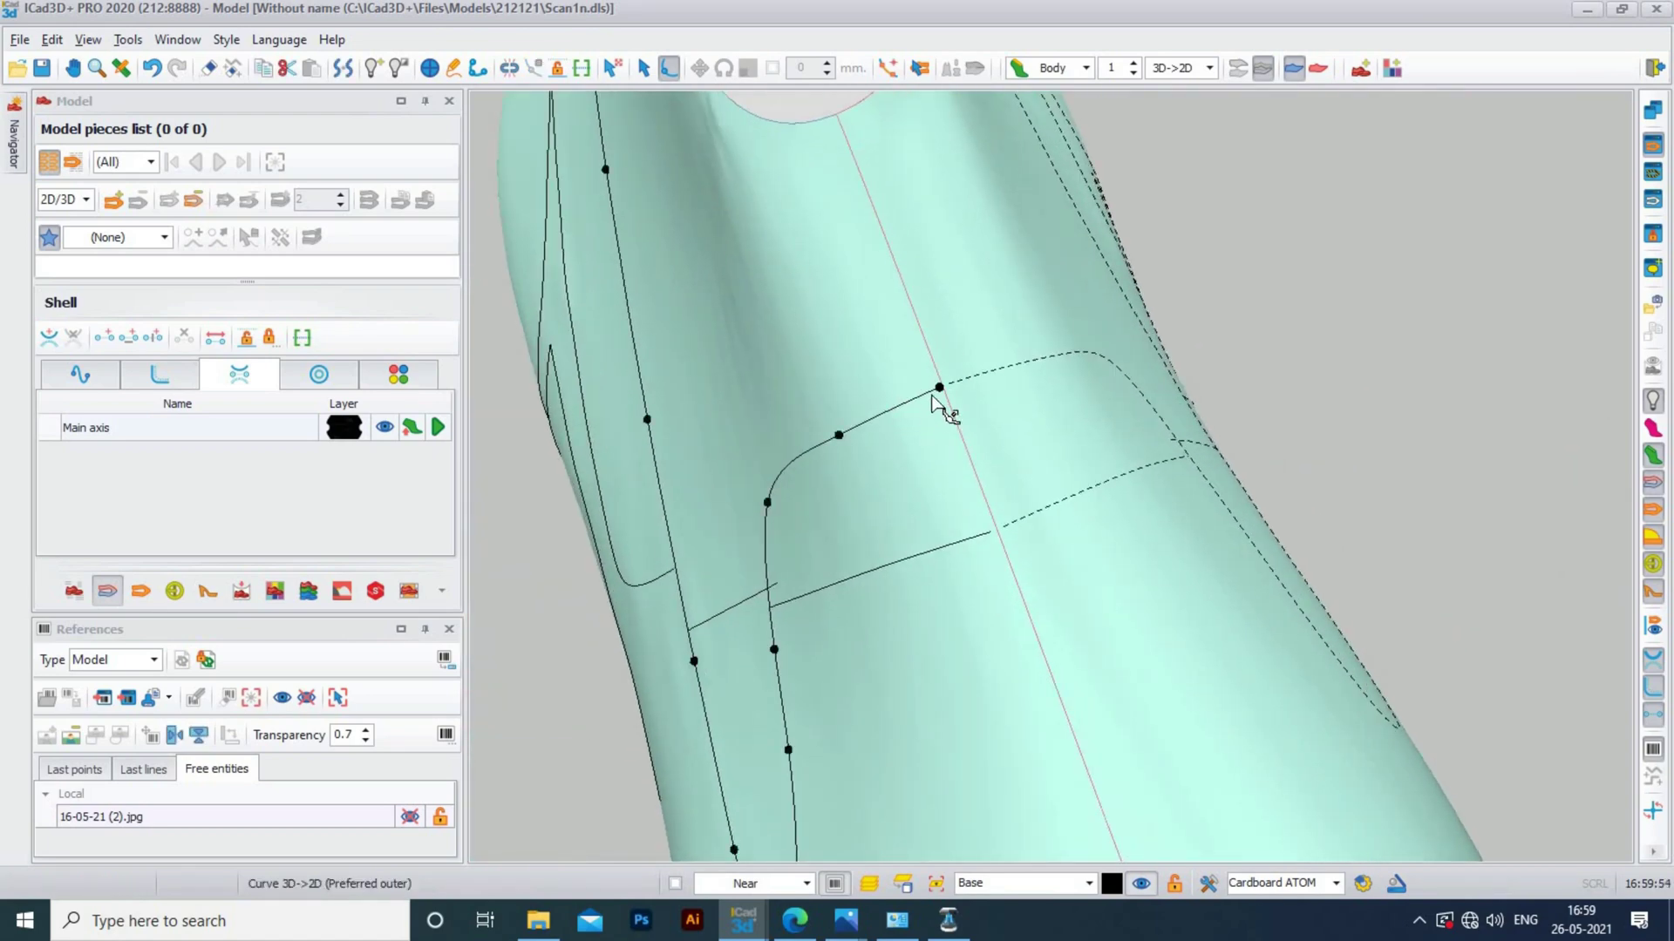
pyautogui.scroll(3, 950, 449)
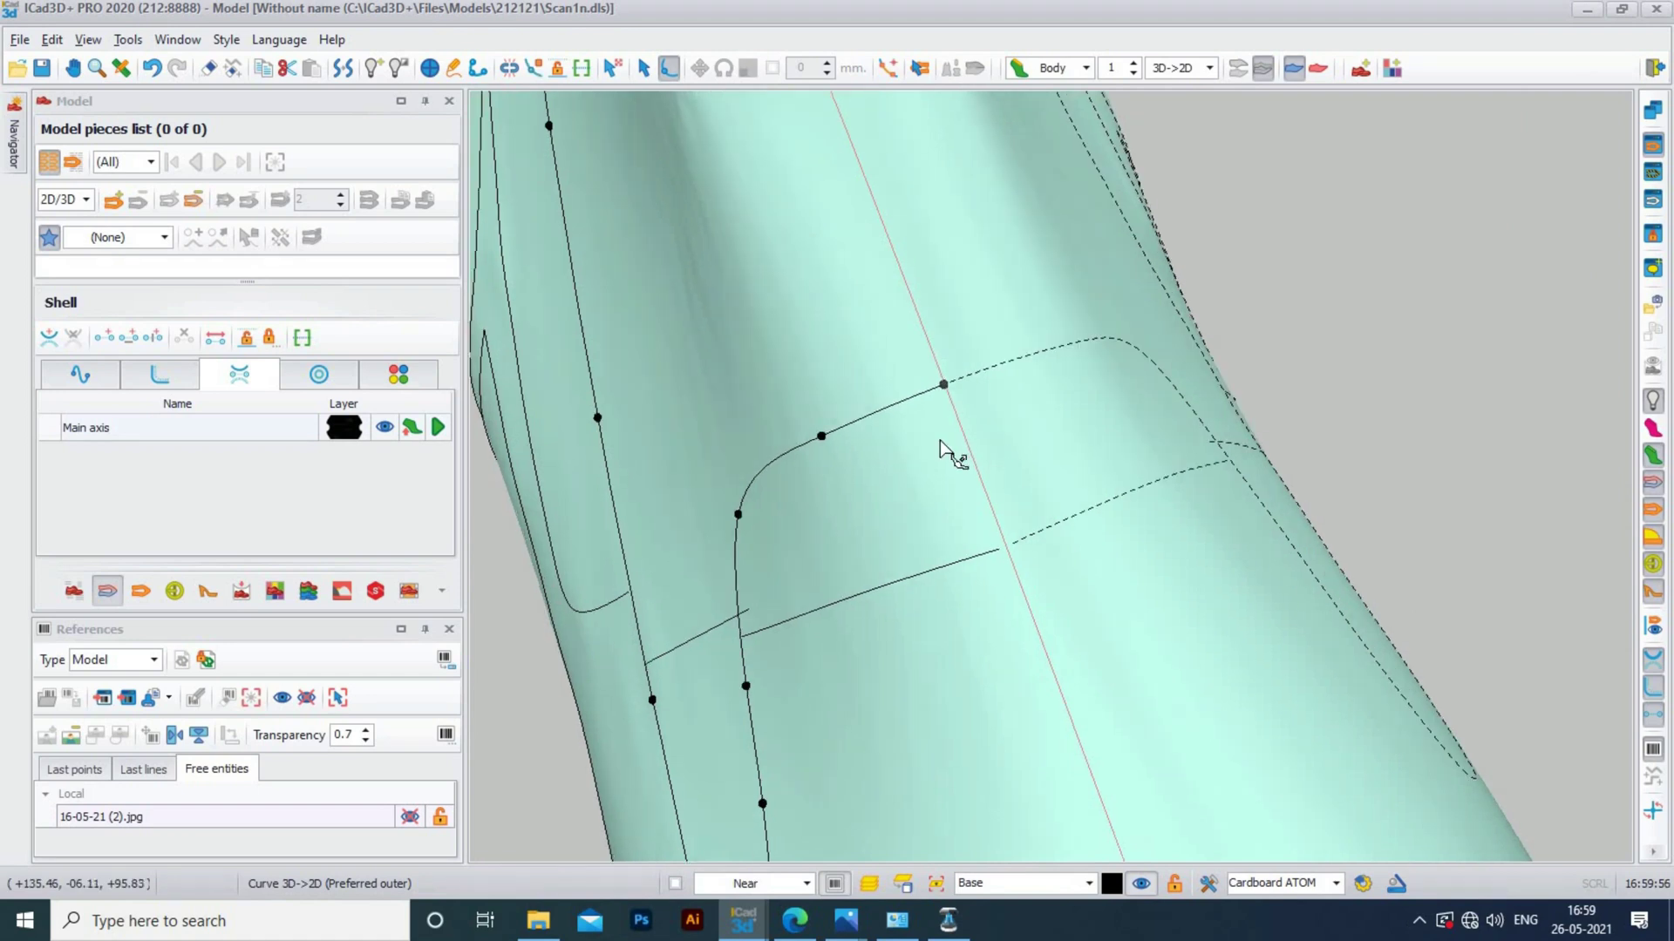
# Move the instep cross line's upper end onto the centre line and its lower end onto the topline, adjusting its middle point
pyautogui.click(1005, 596)
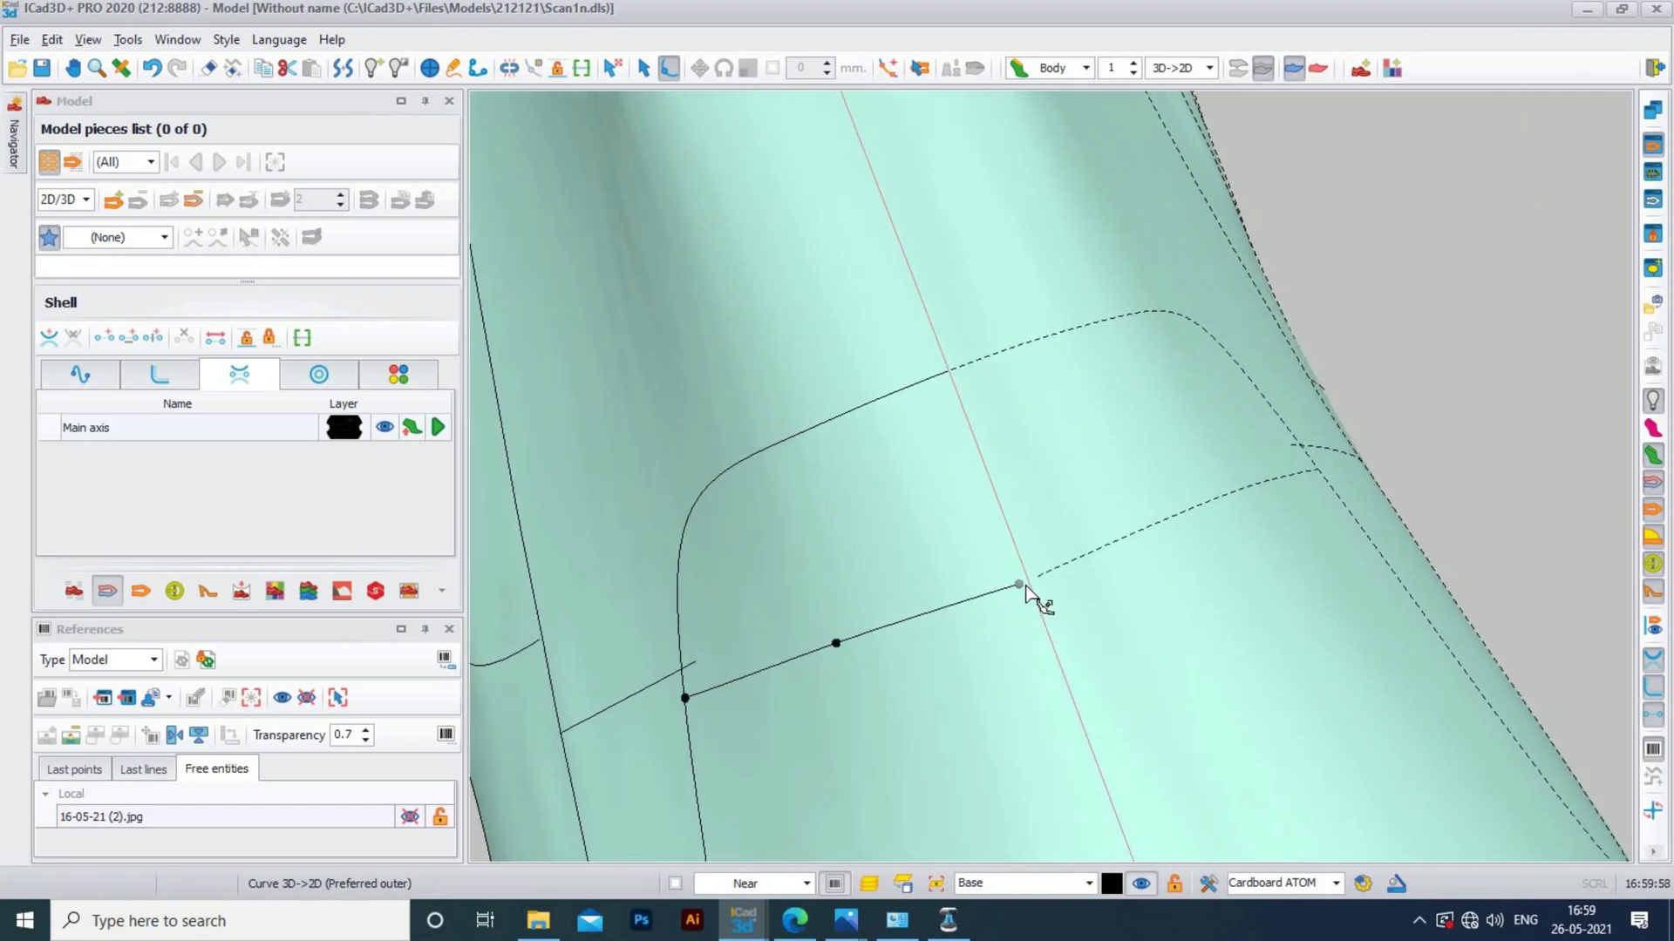
pyautogui.moveTo(1026, 587); pyautogui.dragTo(1030, 581)
pyautogui.moveTo(656, 689); pyautogui.dragTo(699, 696, button='middle')
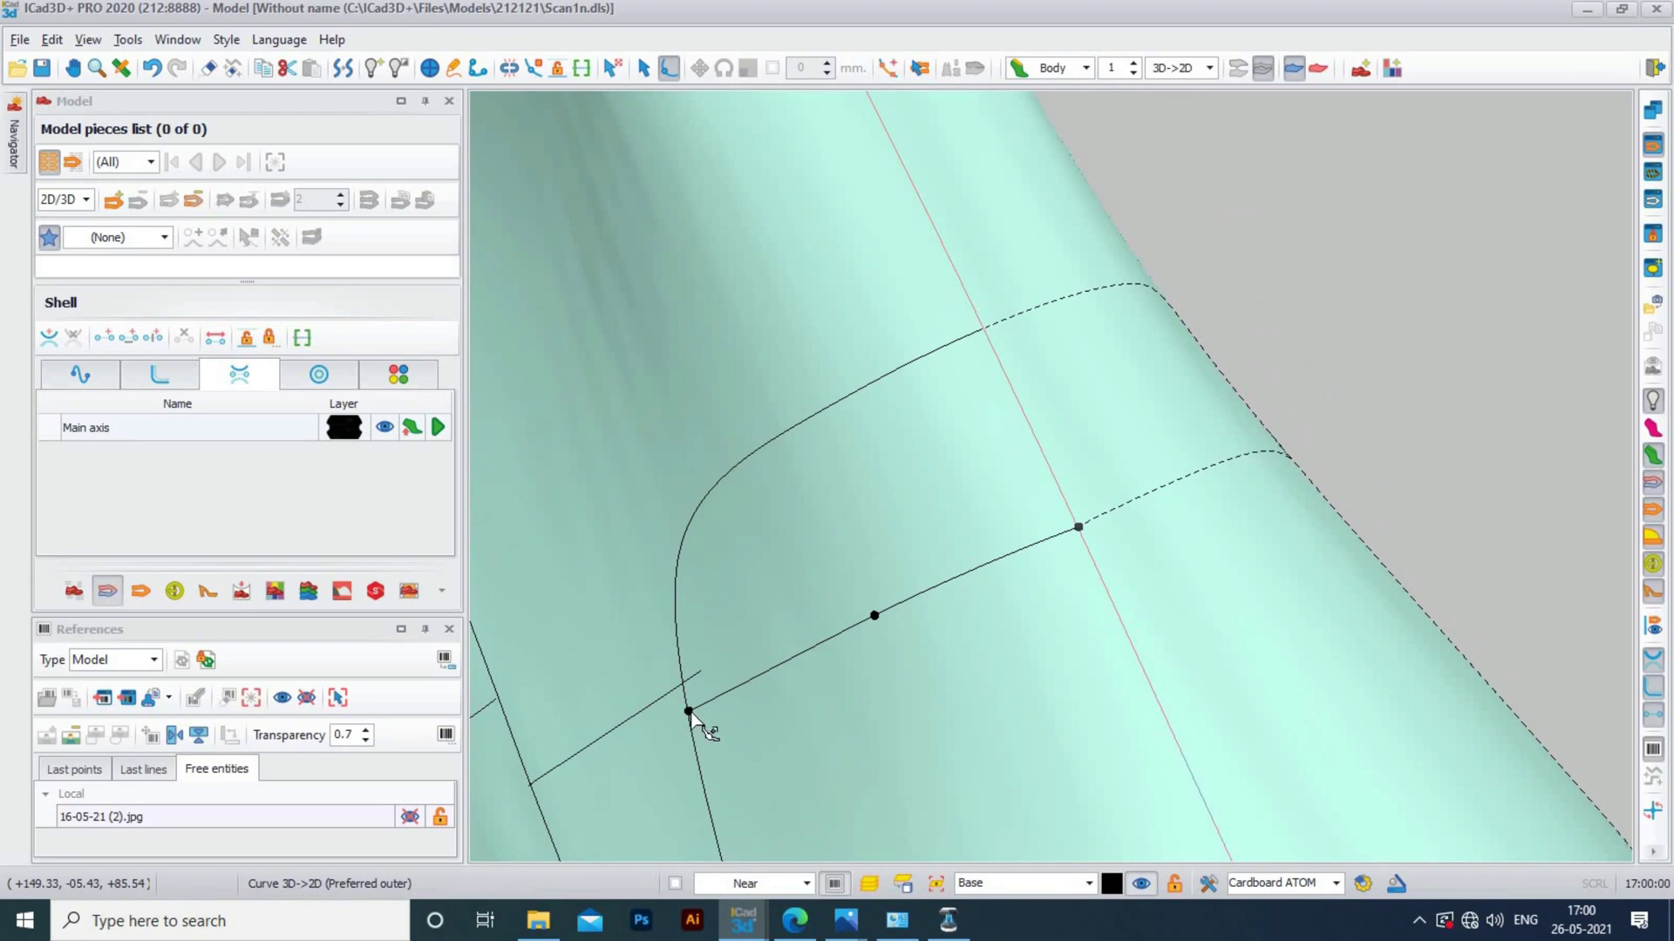
pyautogui.moveTo(689, 712); pyautogui.dragTo(689, 716)
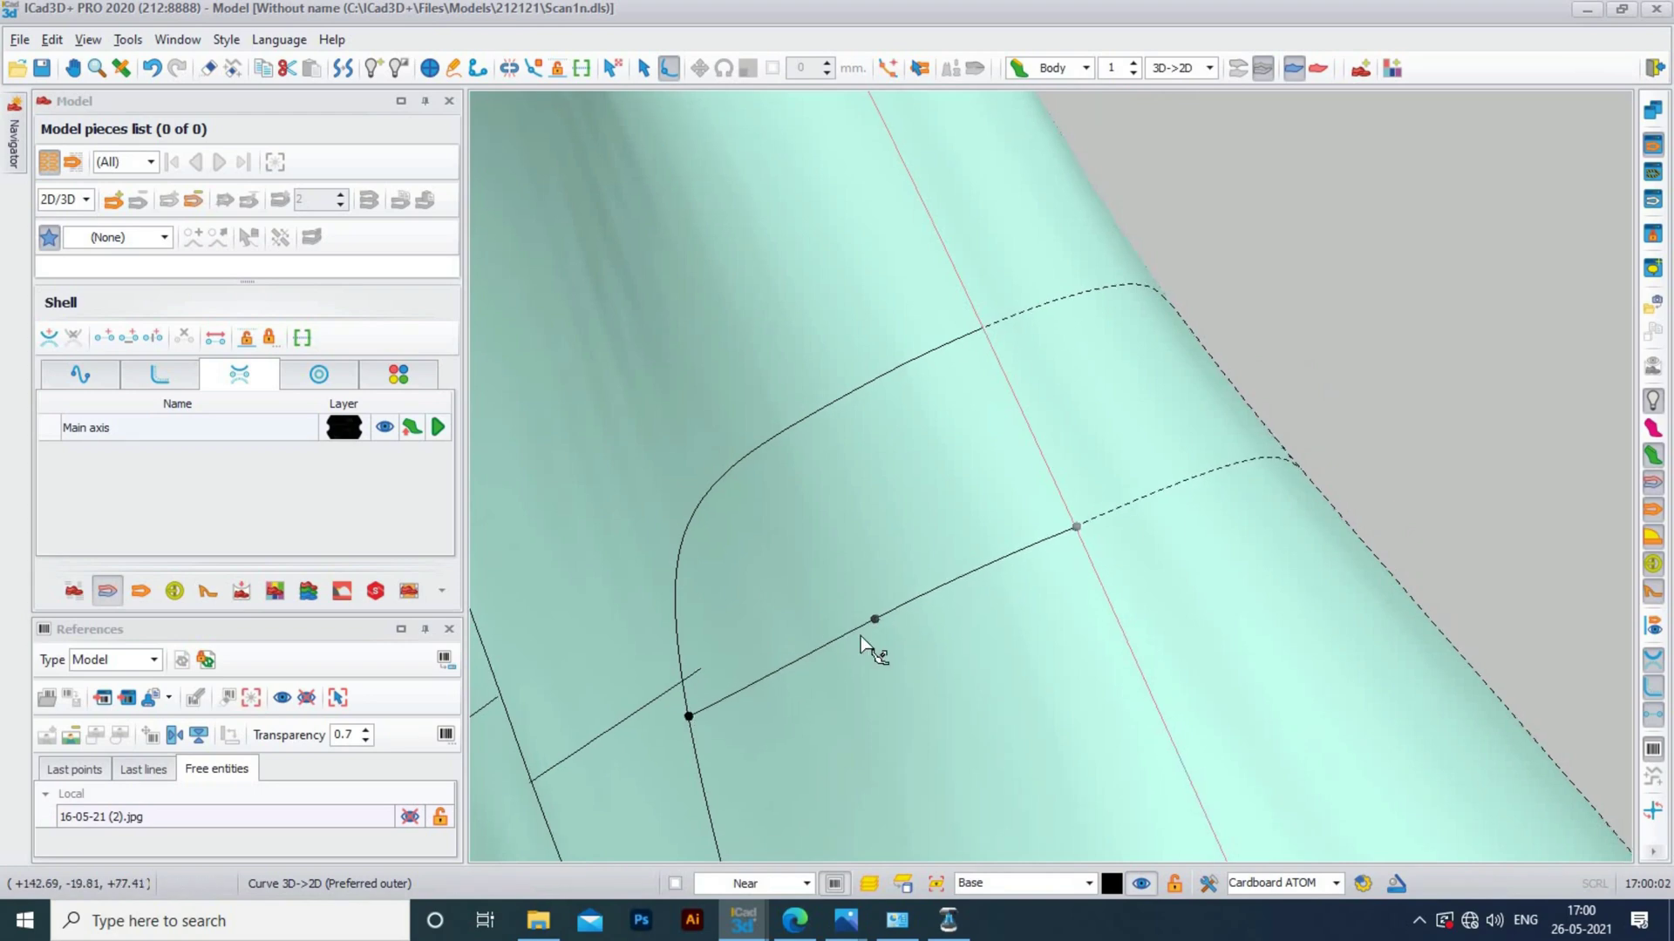
pyautogui.scroll(-3, 877, 624)
pyautogui.moveTo(1158, 698); pyautogui.dragTo(917, 640, button='middle')
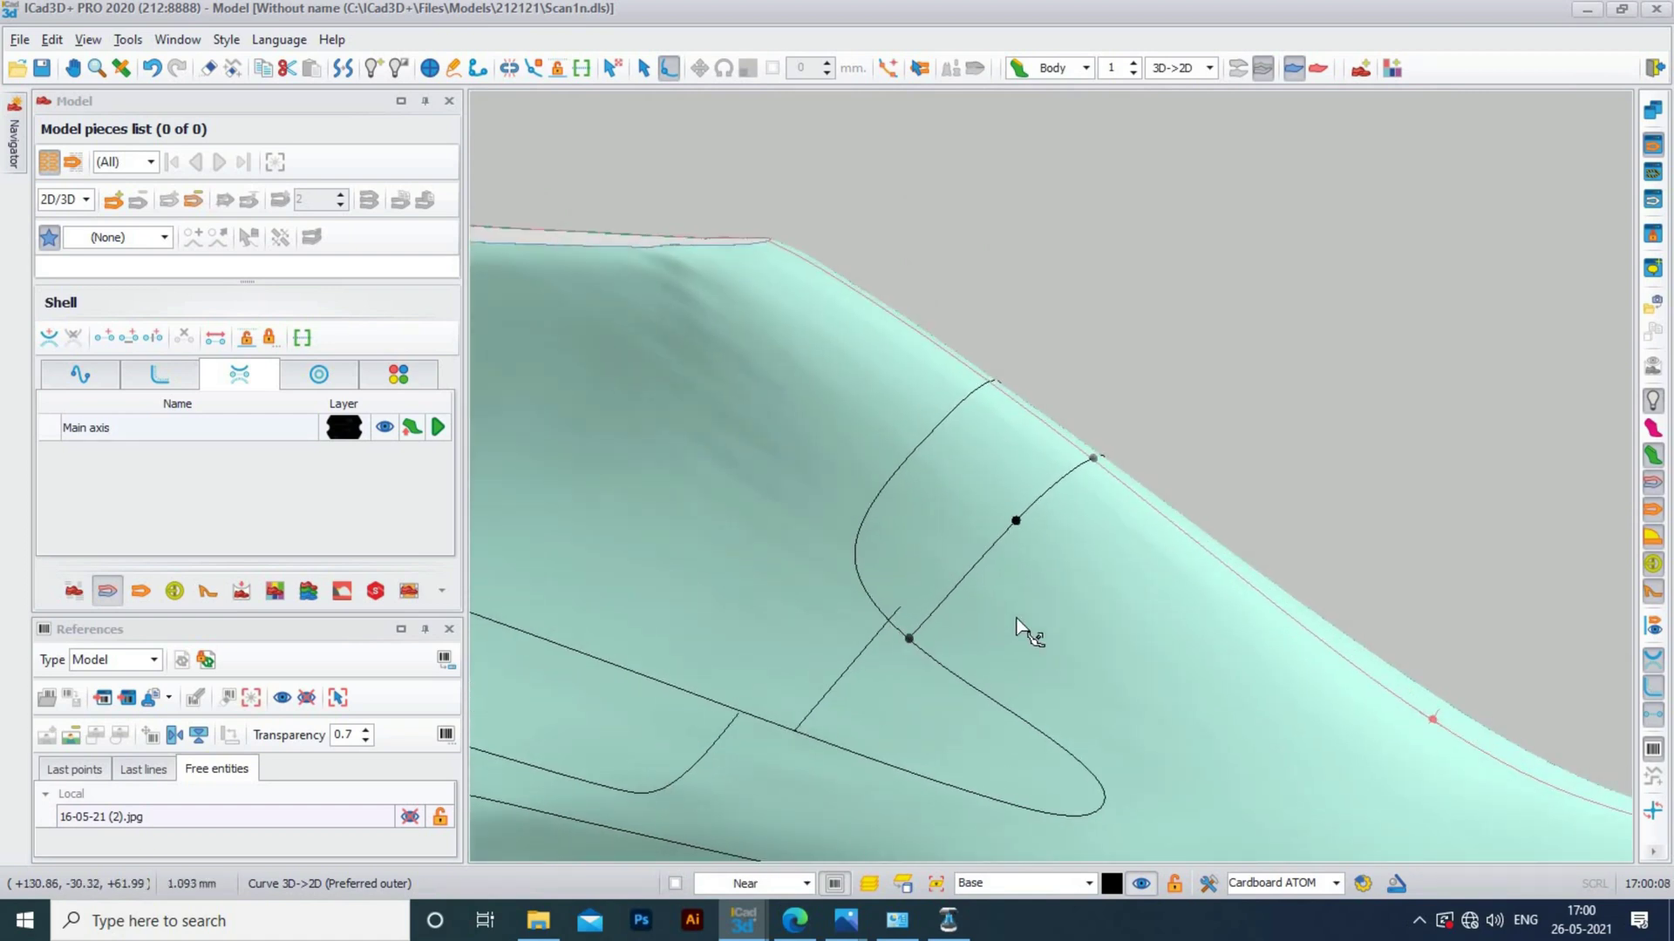
pyautogui.moveTo(1028, 628); pyautogui.dragTo(986, 649, button='middle')
# Smooth the side panel's lower curve by moving its rear end onto the heel counter line and adjusting its middle and front corner points
pyautogui.scroll(-3, 987, 648)
pyautogui.moveTo(1107, 666); pyautogui.dragTo(944, 642, button='middle')
pyautogui.click(944, 643)
pyautogui.moveTo(720, 672); pyautogui.dragTo(773, 724, button='middle')
pyautogui.moveTo(773, 724); pyautogui.dragTo(756, 724)
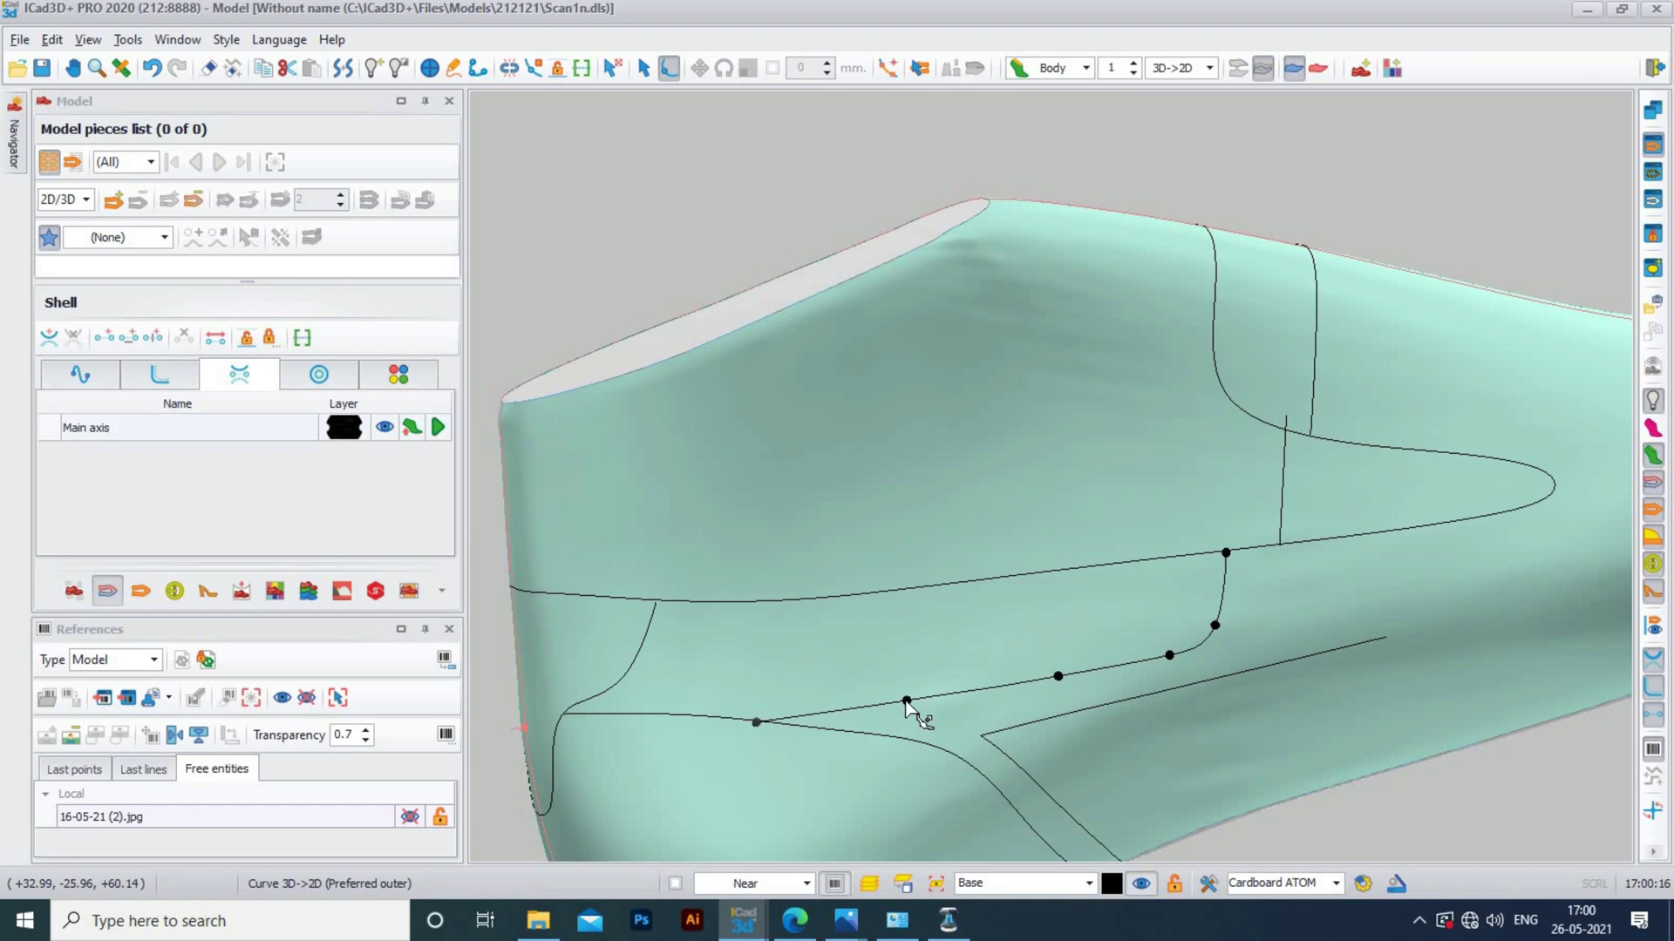
pyautogui.moveTo(907, 702); pyautogui.dragTo(909, 705)
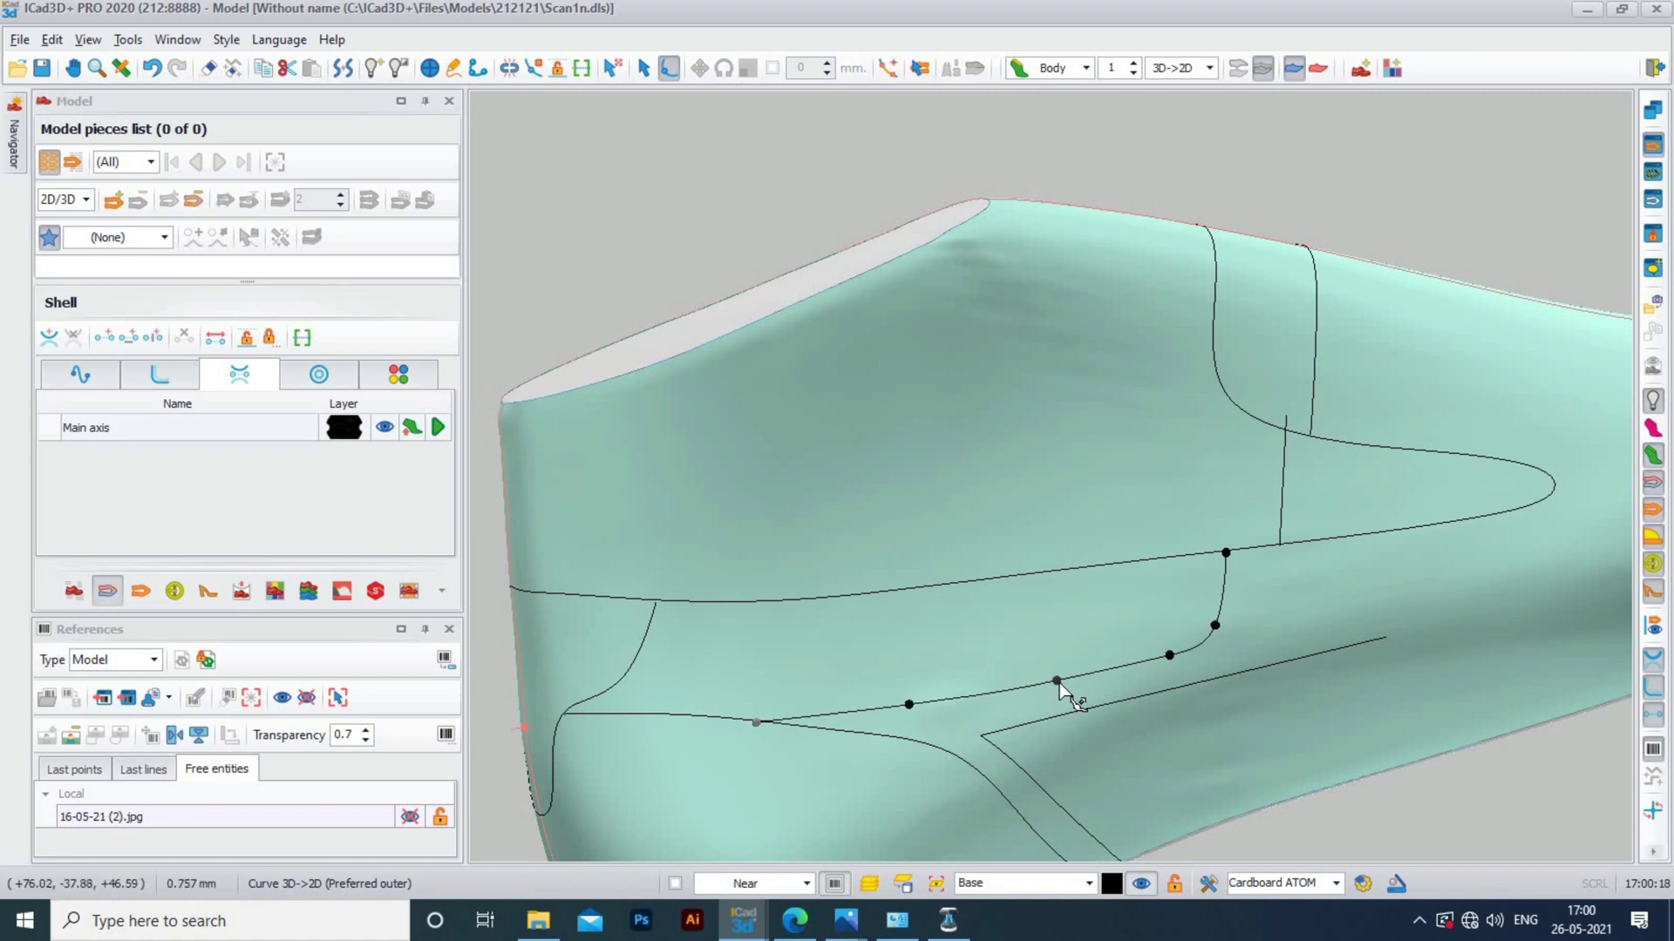
pyautogui.moveTo(1203, 650); pyautogui.dragTo(1070, 608, button='middle')
pyautogui.scroll(1, 1070, 608)
pyautogui.moveTo(1103, 584); pyautogui.dragTo(1116, 565)
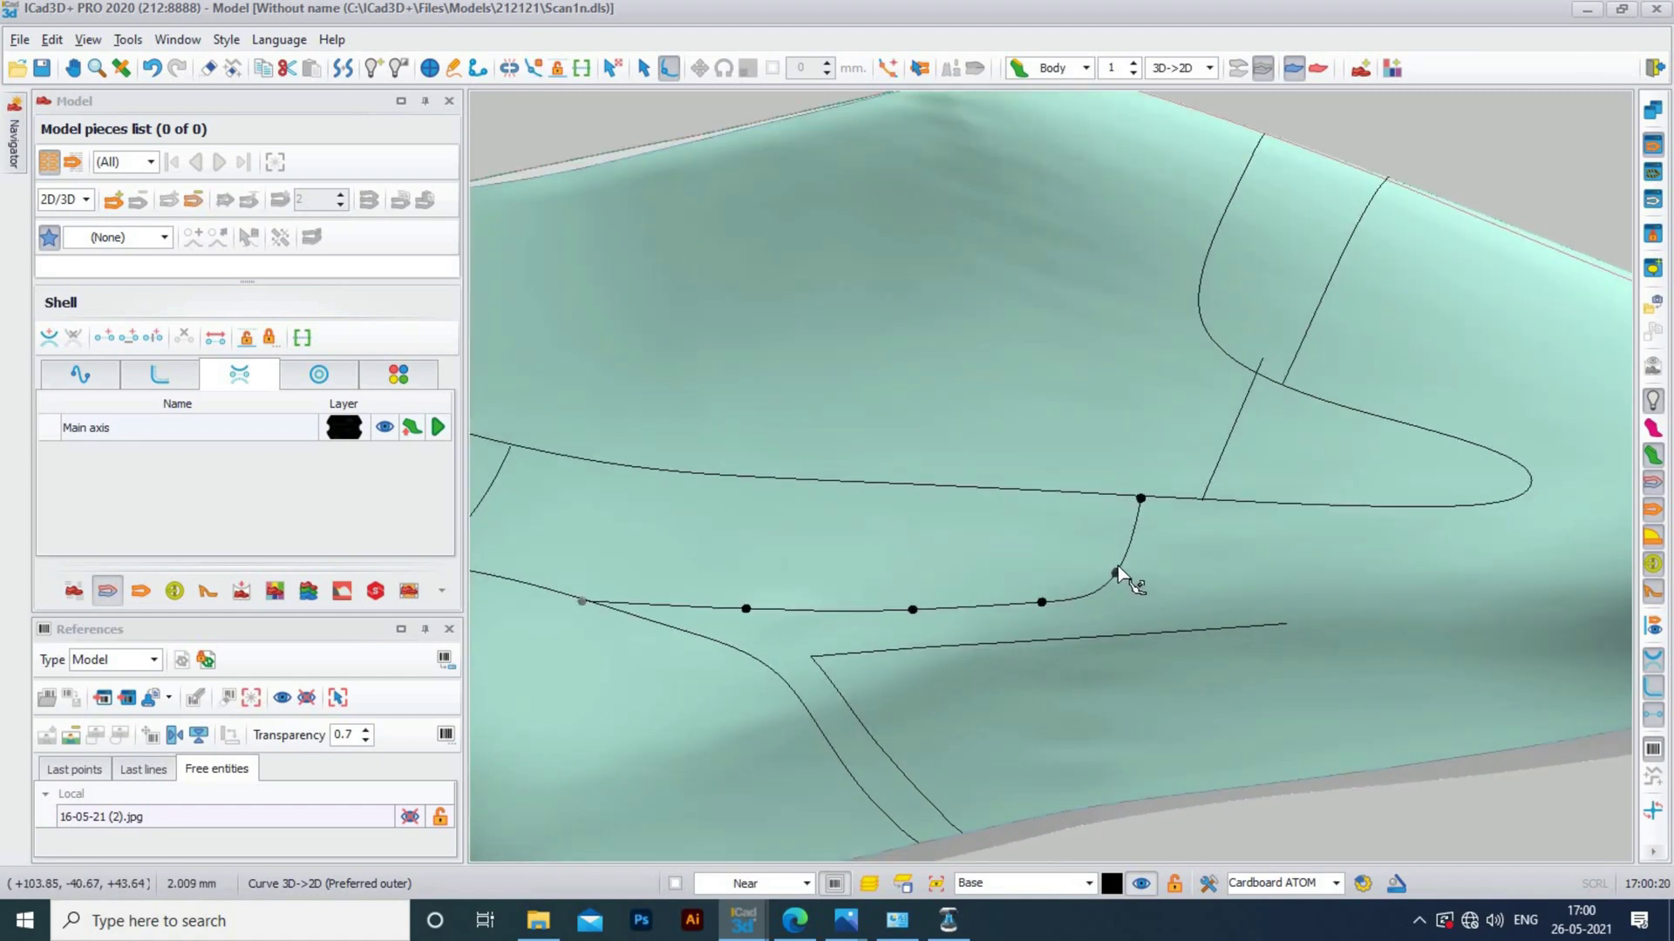
# Realign the topline's rear end point on the back centre line at the heel
pyautogui.scroll(-4, 1020, 545)
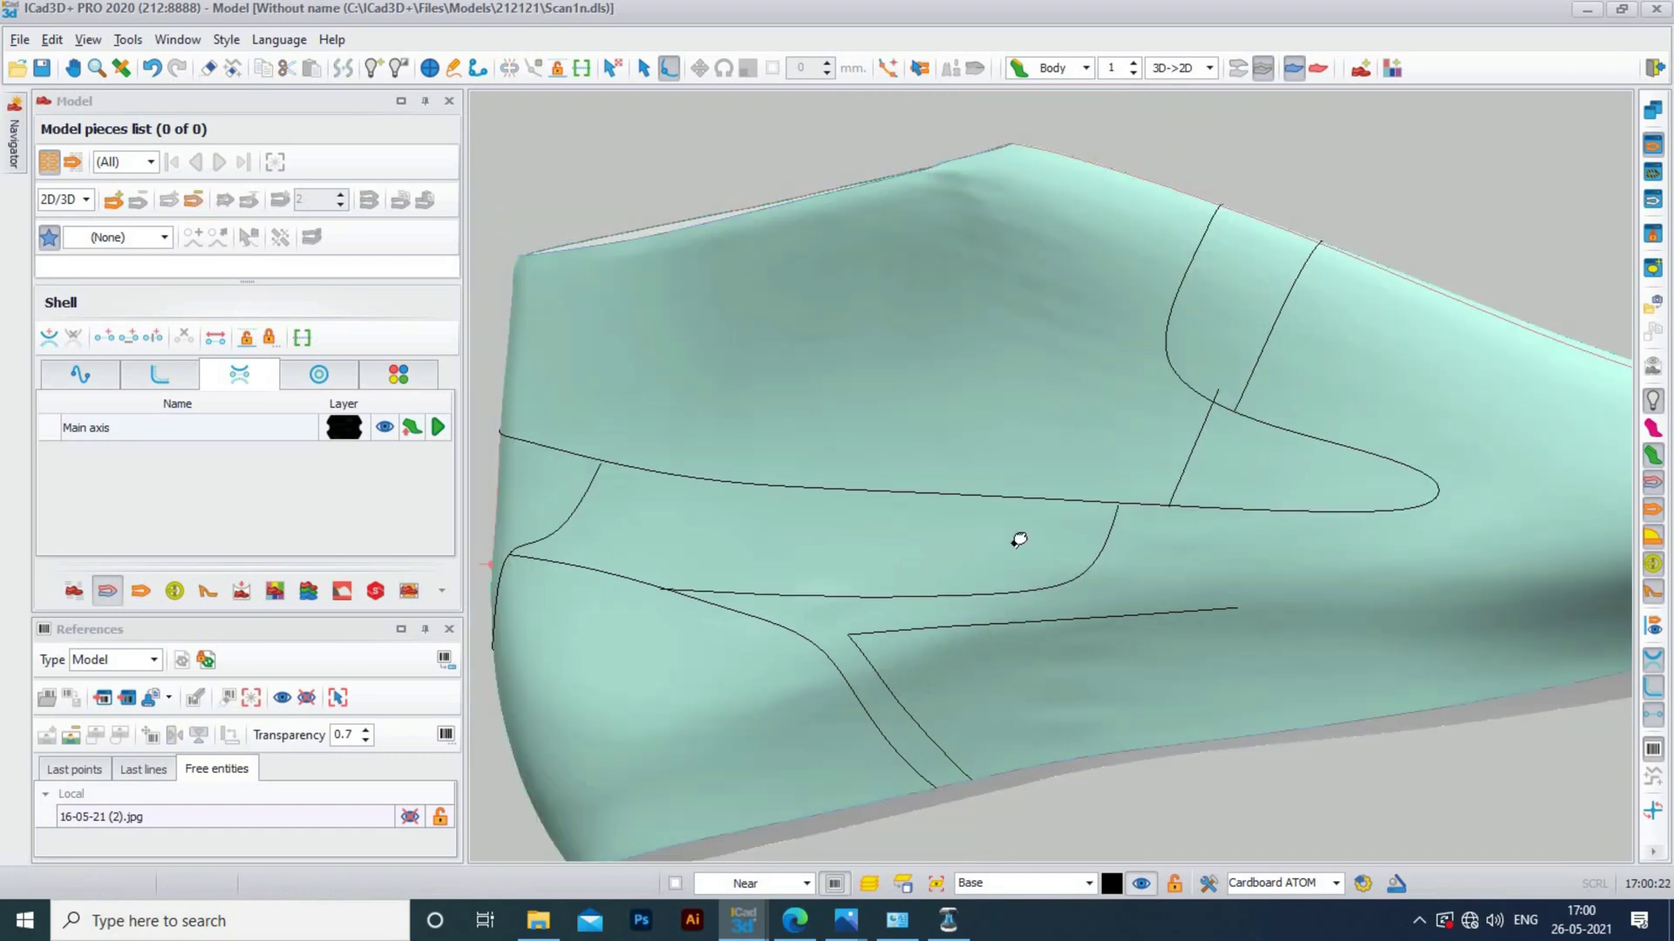
pyautogui.scroll(-2, 1047, 535)
pyautogui.moveTo(1072, 532); pyautogui.dragTo(1105, 447, button='middle')
pyautogui.scroll(6, 1181, 441)
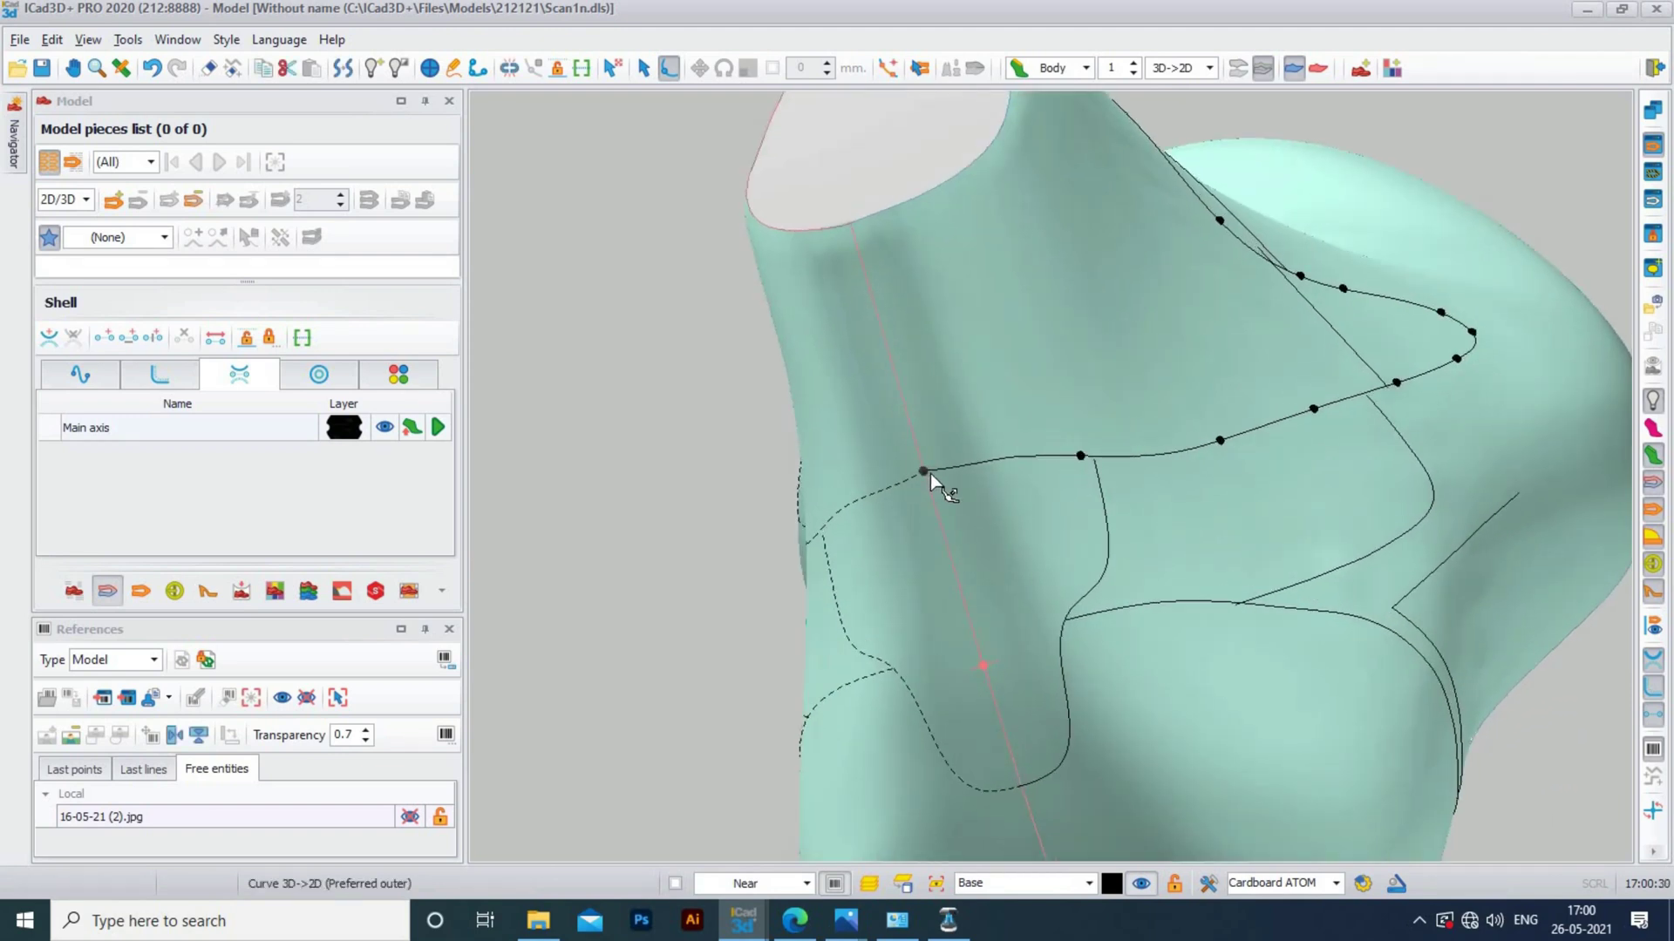
pyautogui.click(929, 474)
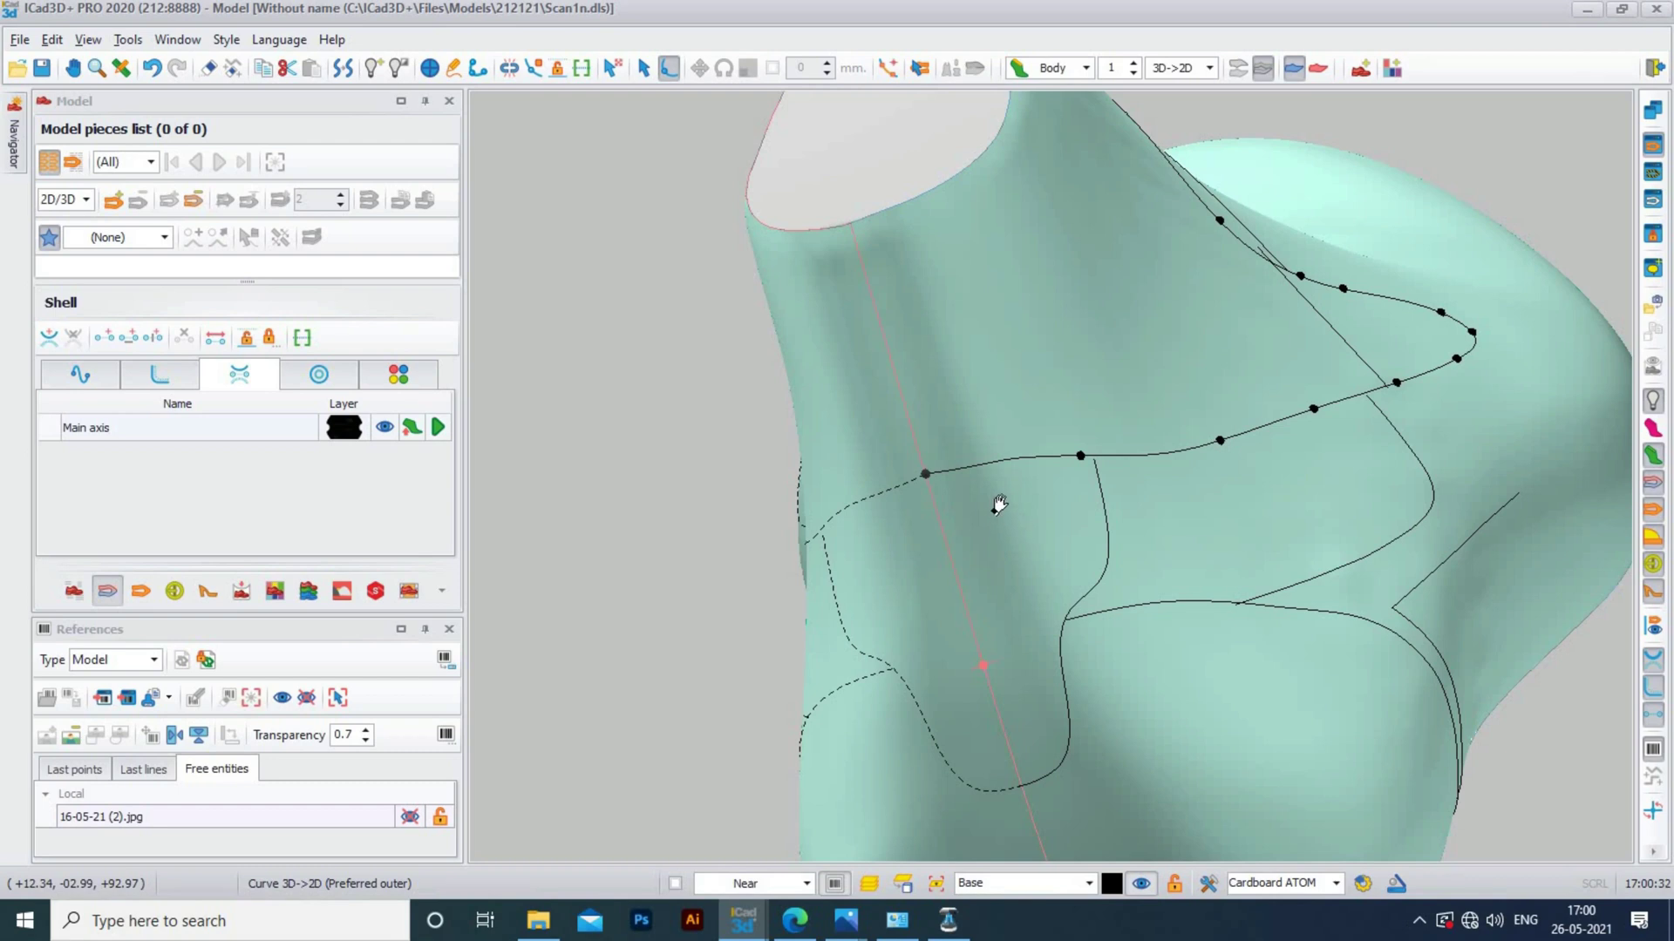
# Move the heel tab curve's upper end point exactly onto the topline and finish editing the curve
pyautogui.moveTo(999, 504); pyautogui.dragTo(1108, 493, button='middle')
pyautogui.scroll(3, 1129, 488)
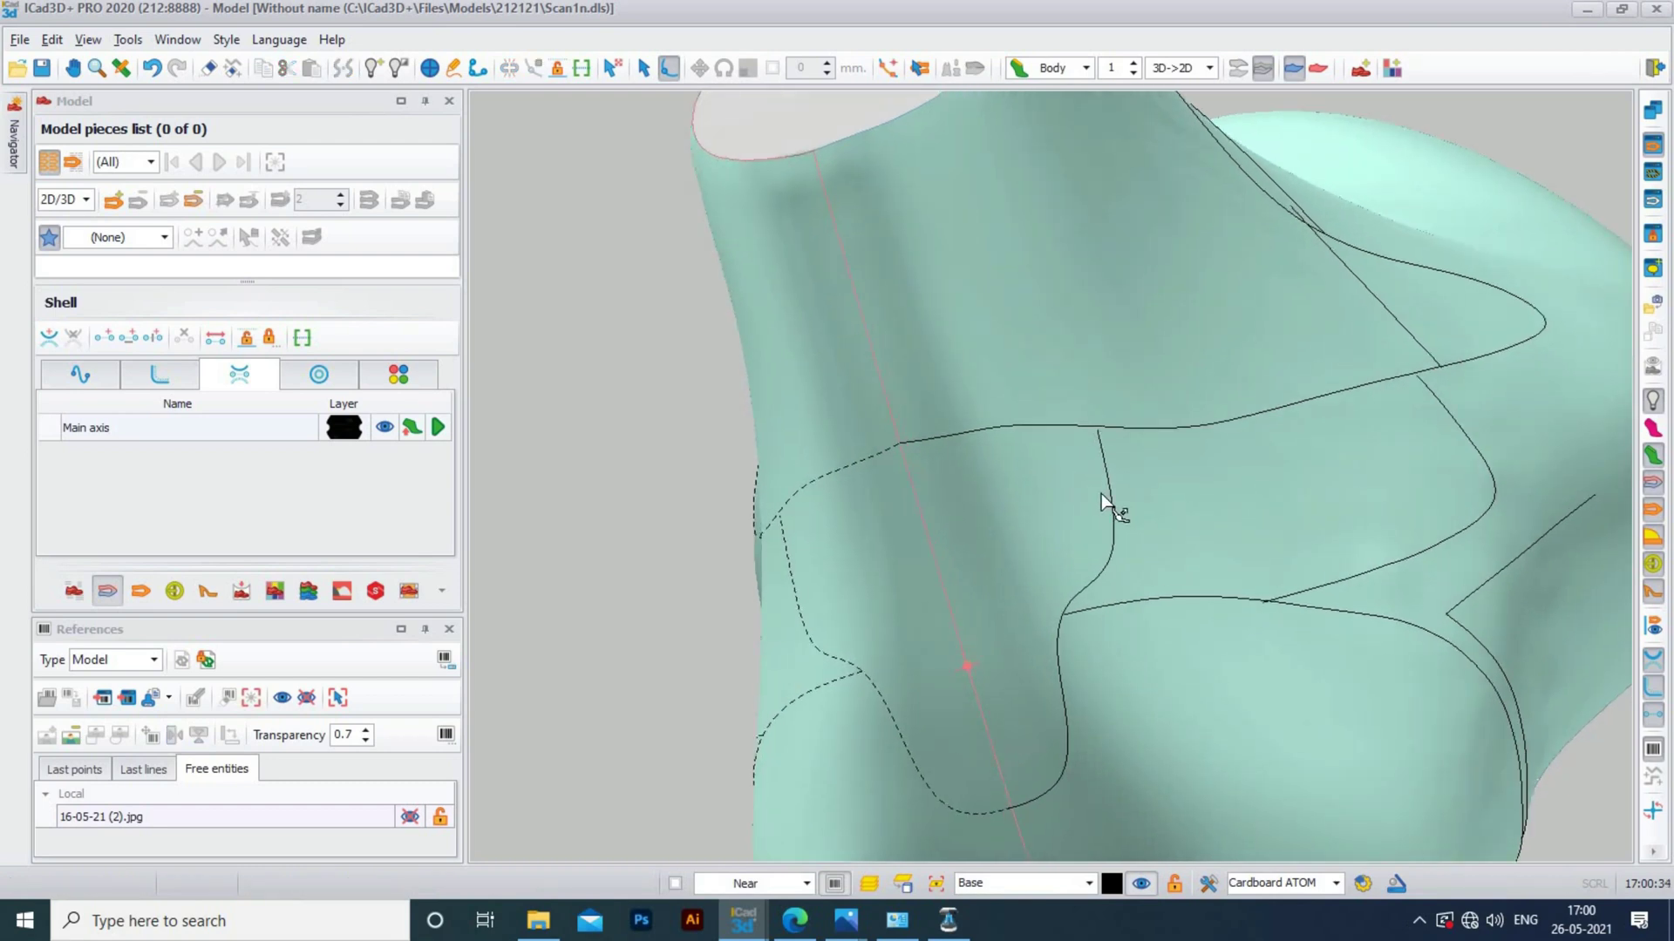
pyautogui.click(1103, 492)
pyautogui.scroll(1, 1115, 479)
pyautogui.scroll(2, 1102, 467)
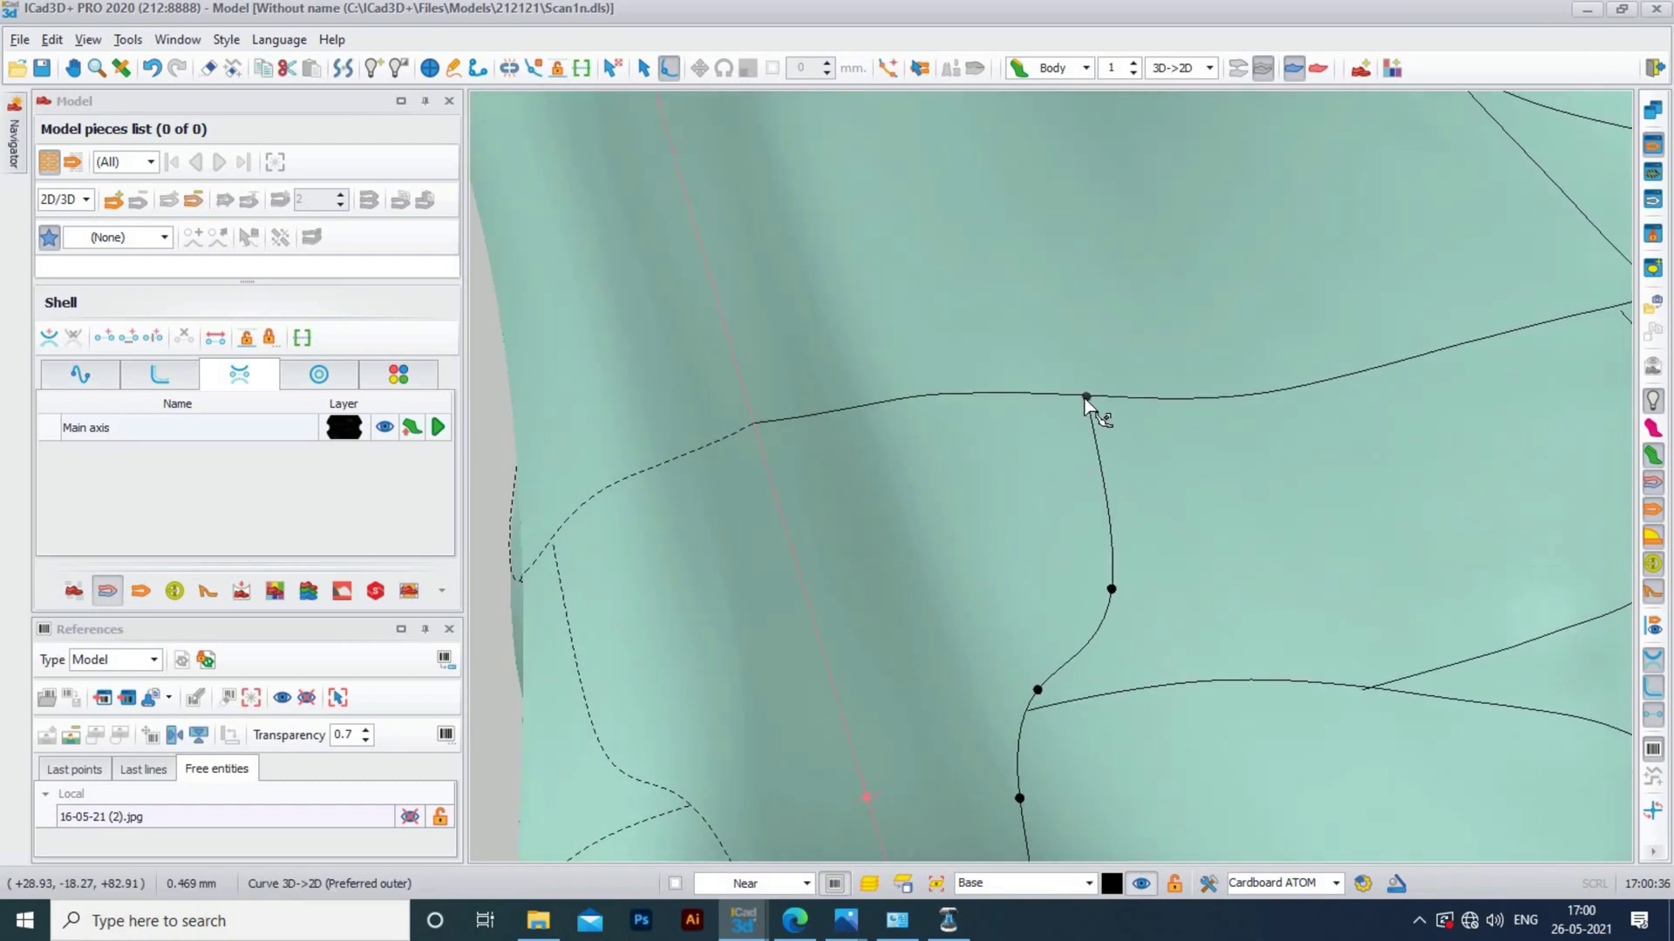
pyautogui.click(1026, 486)
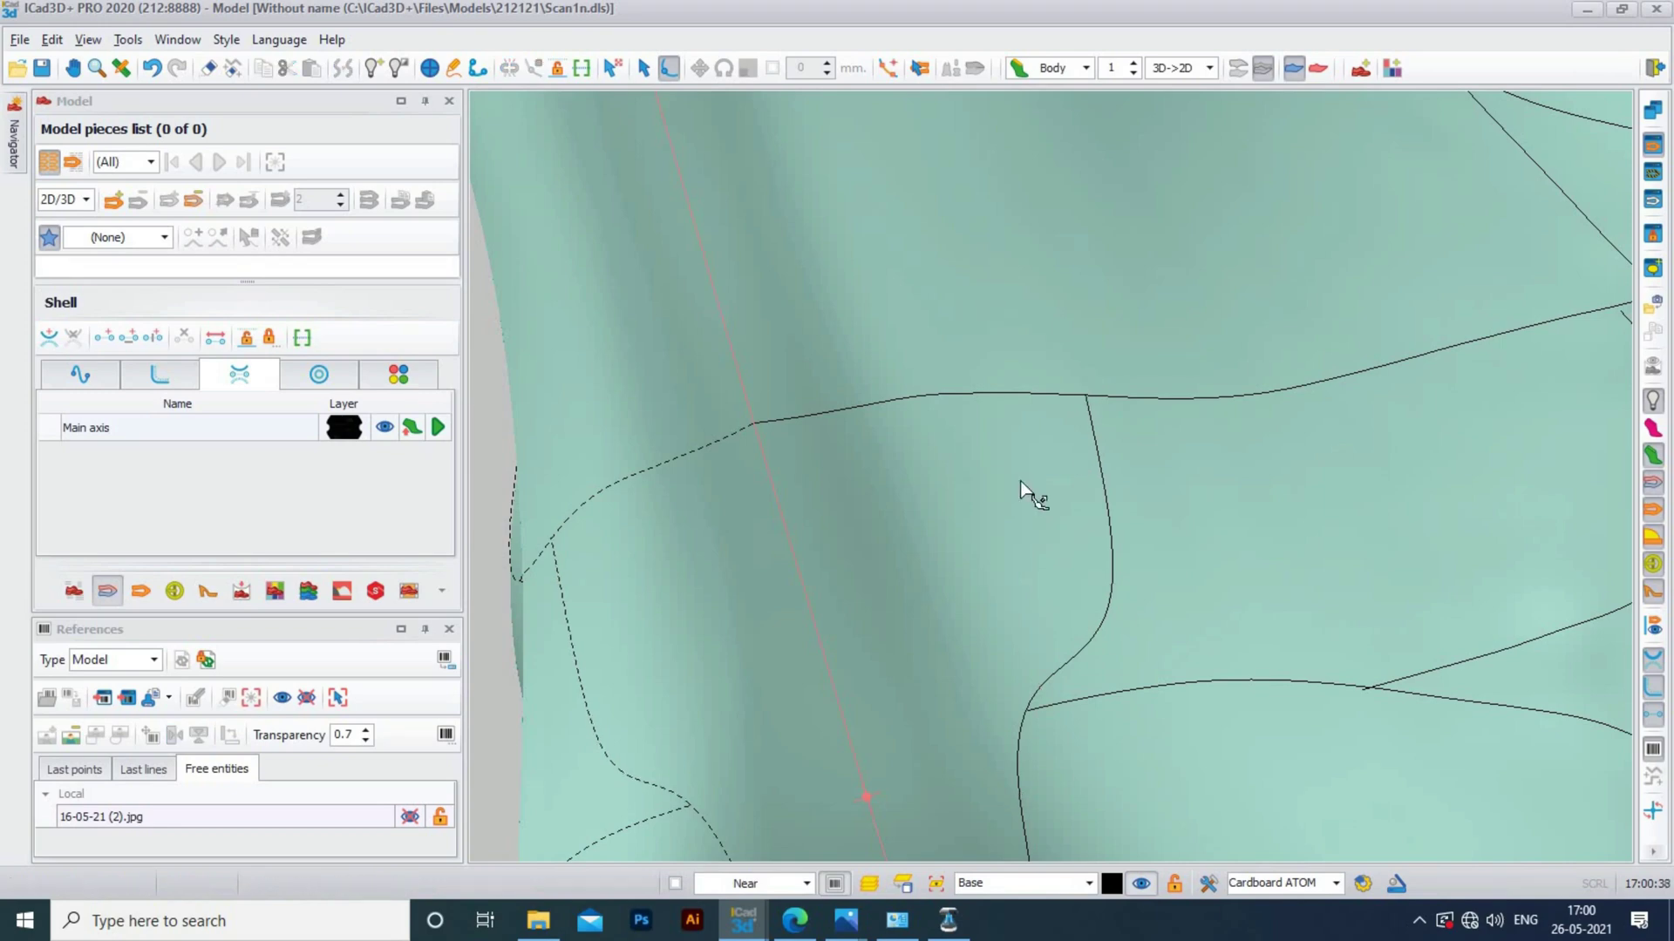
pyautogui.scroll(-4, 1037, 489)
pyautogui.moveTo(1176, 452); pyautogui.dragTo(1116, 571, button='middle')
pyautogui.scroll(-5, 1154, 484)
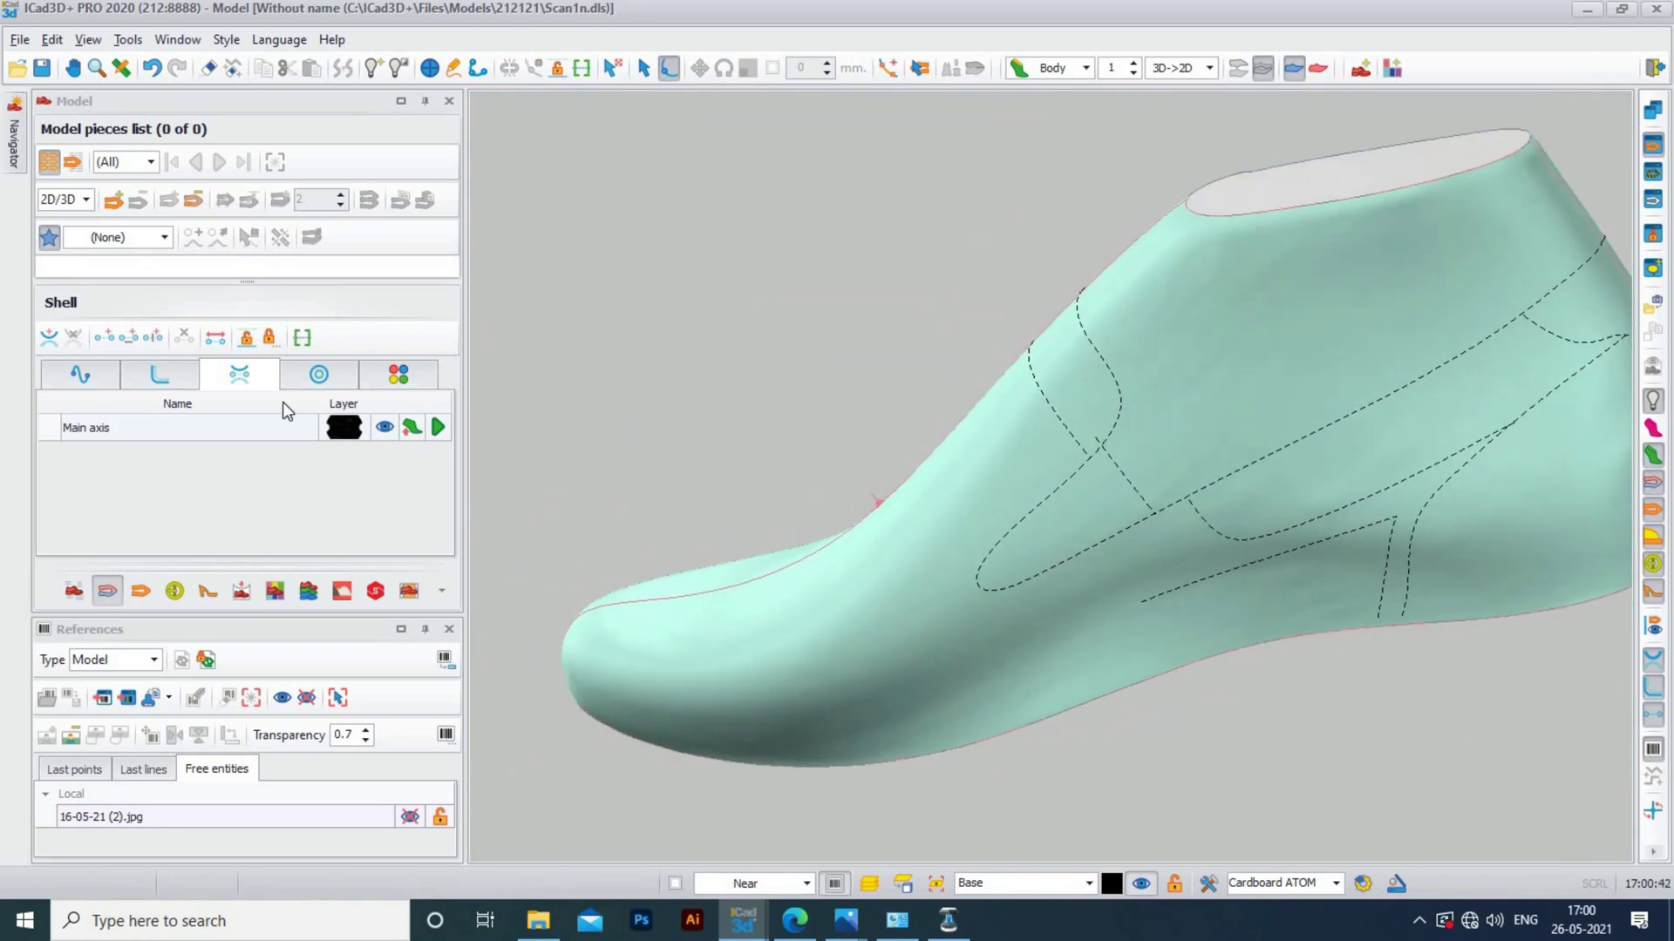
# Lock all the mirrored style lines on the last together, applying the shell lock to every curve at once
pyautogui.click(252, 338)
pyautogui.moveTo(829, 635); pyautogui.dragTo(980, 621, button='middle')
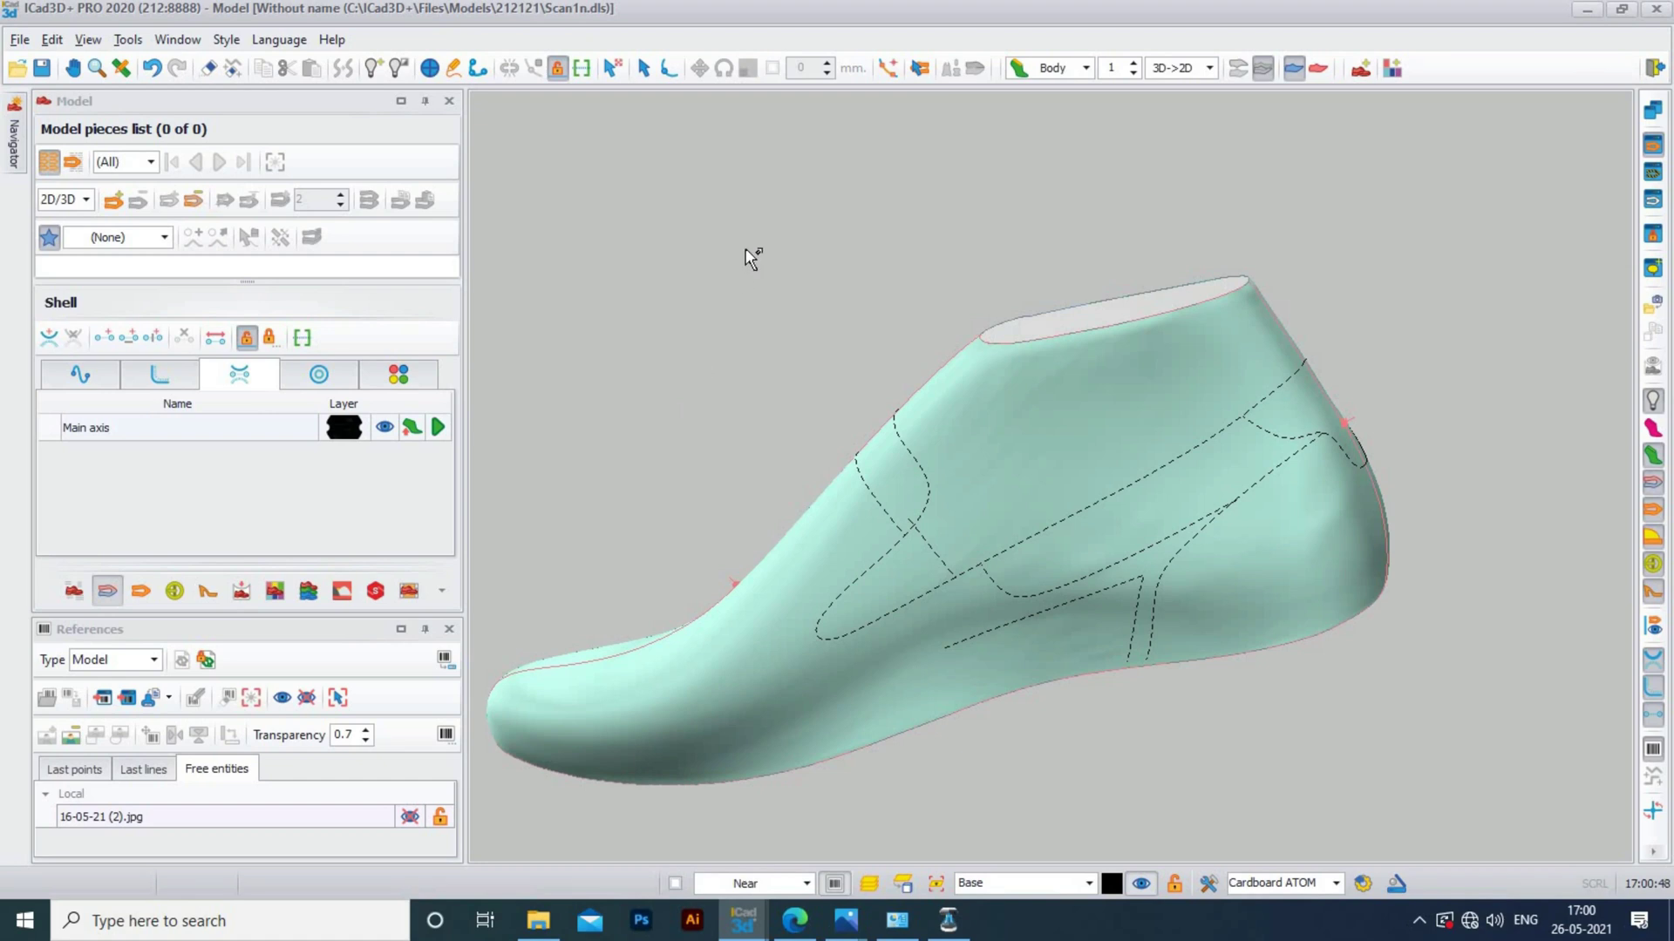
pyautogui.moveTo(795, 308); pyautogui.dragTo(1487, 740)
pyautogui.moveTo(926, 615)
pyautogui.mouseDown(button='middle')
pyautogui.moveTo(1274, 534)
pyautogui.moveTo(927, 639)
pyautogui.mouseUp(button='middle')
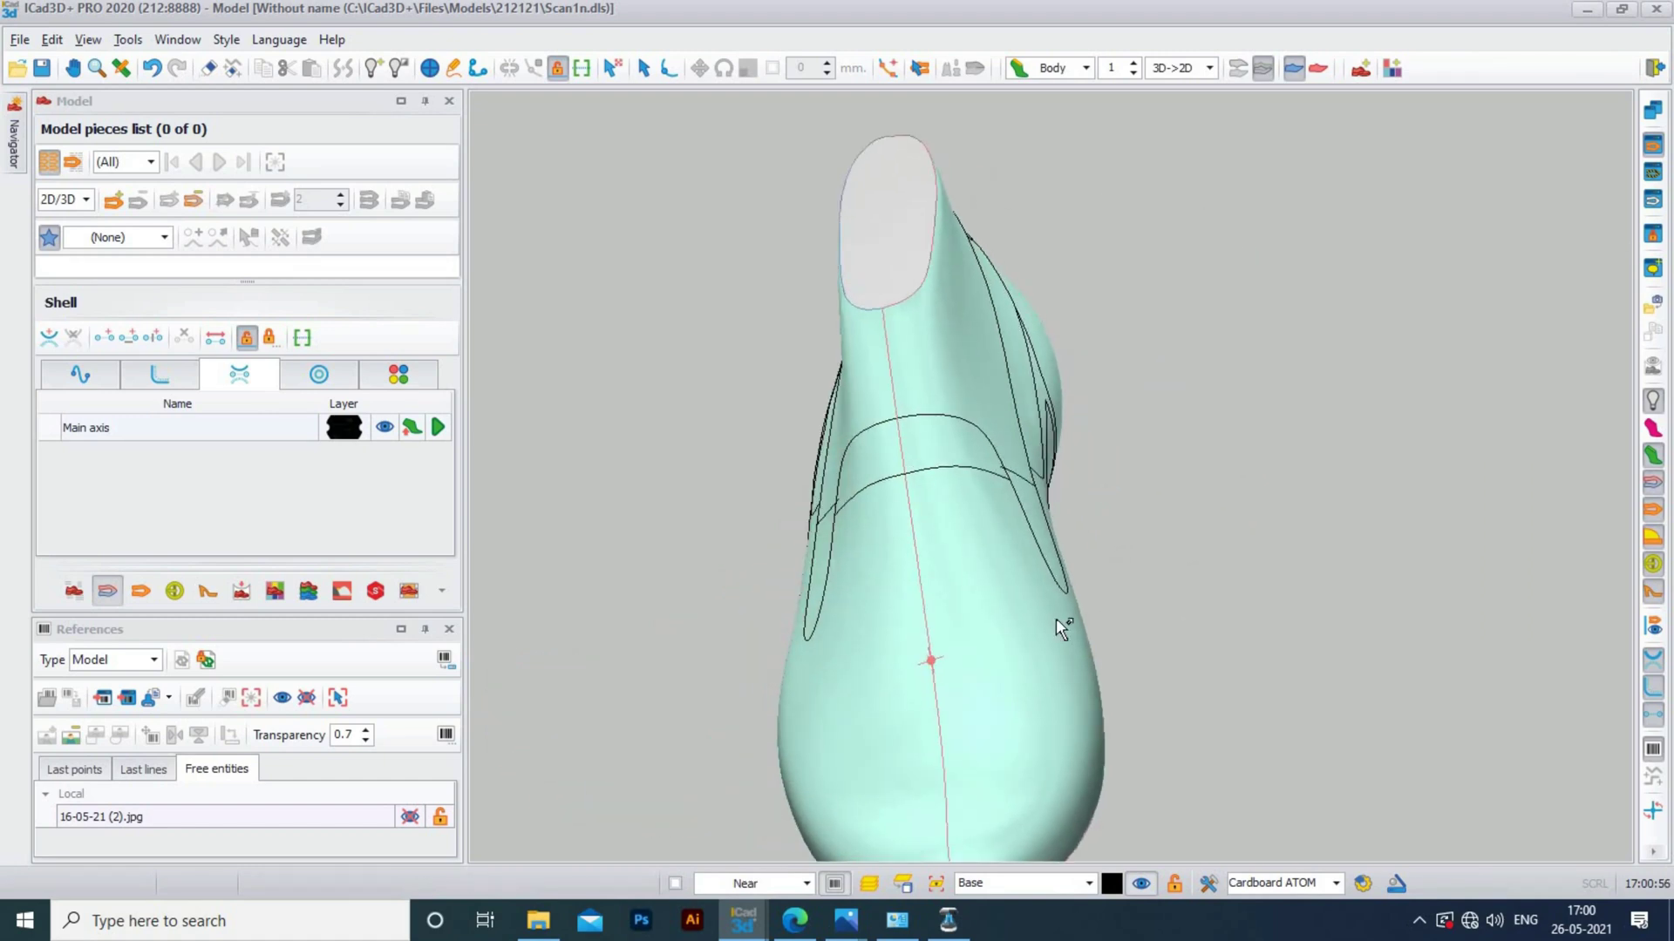
# Try moving a front topline point upward on one side of the last, and undo the move
pyautogui.moveTo(1050, 457); pyautogui.dragTo(1183, 430, button='middle')
pyautogui.click(668, 68)
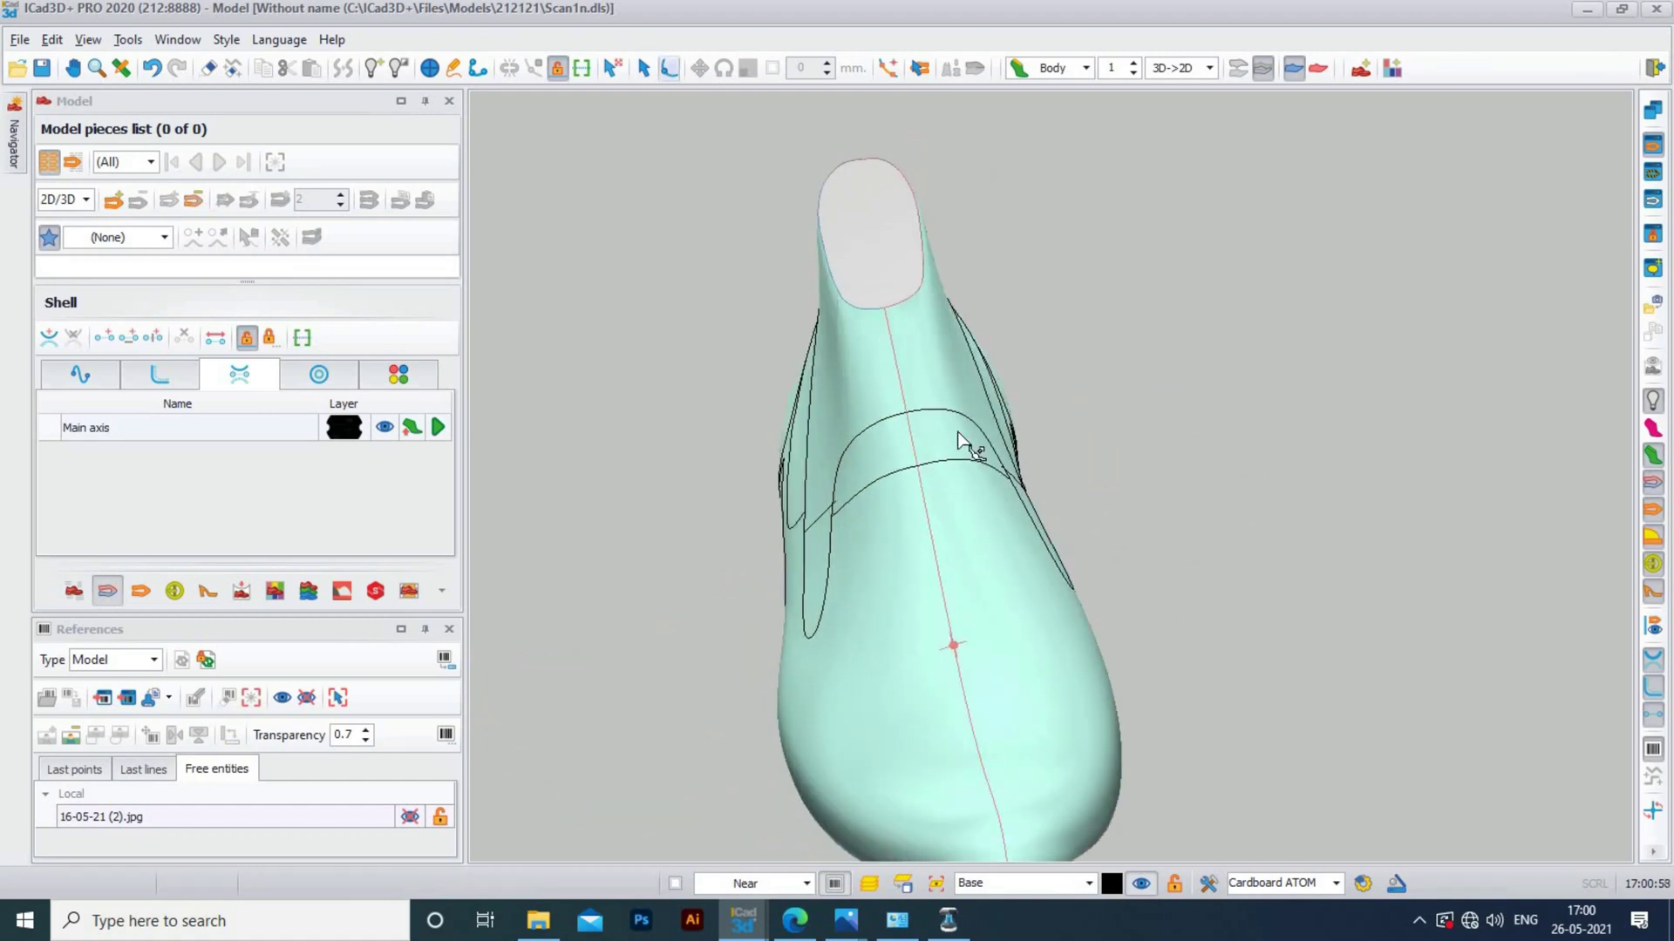
pyautogui.click(975, 440)
pyautogui.click(937, 322)
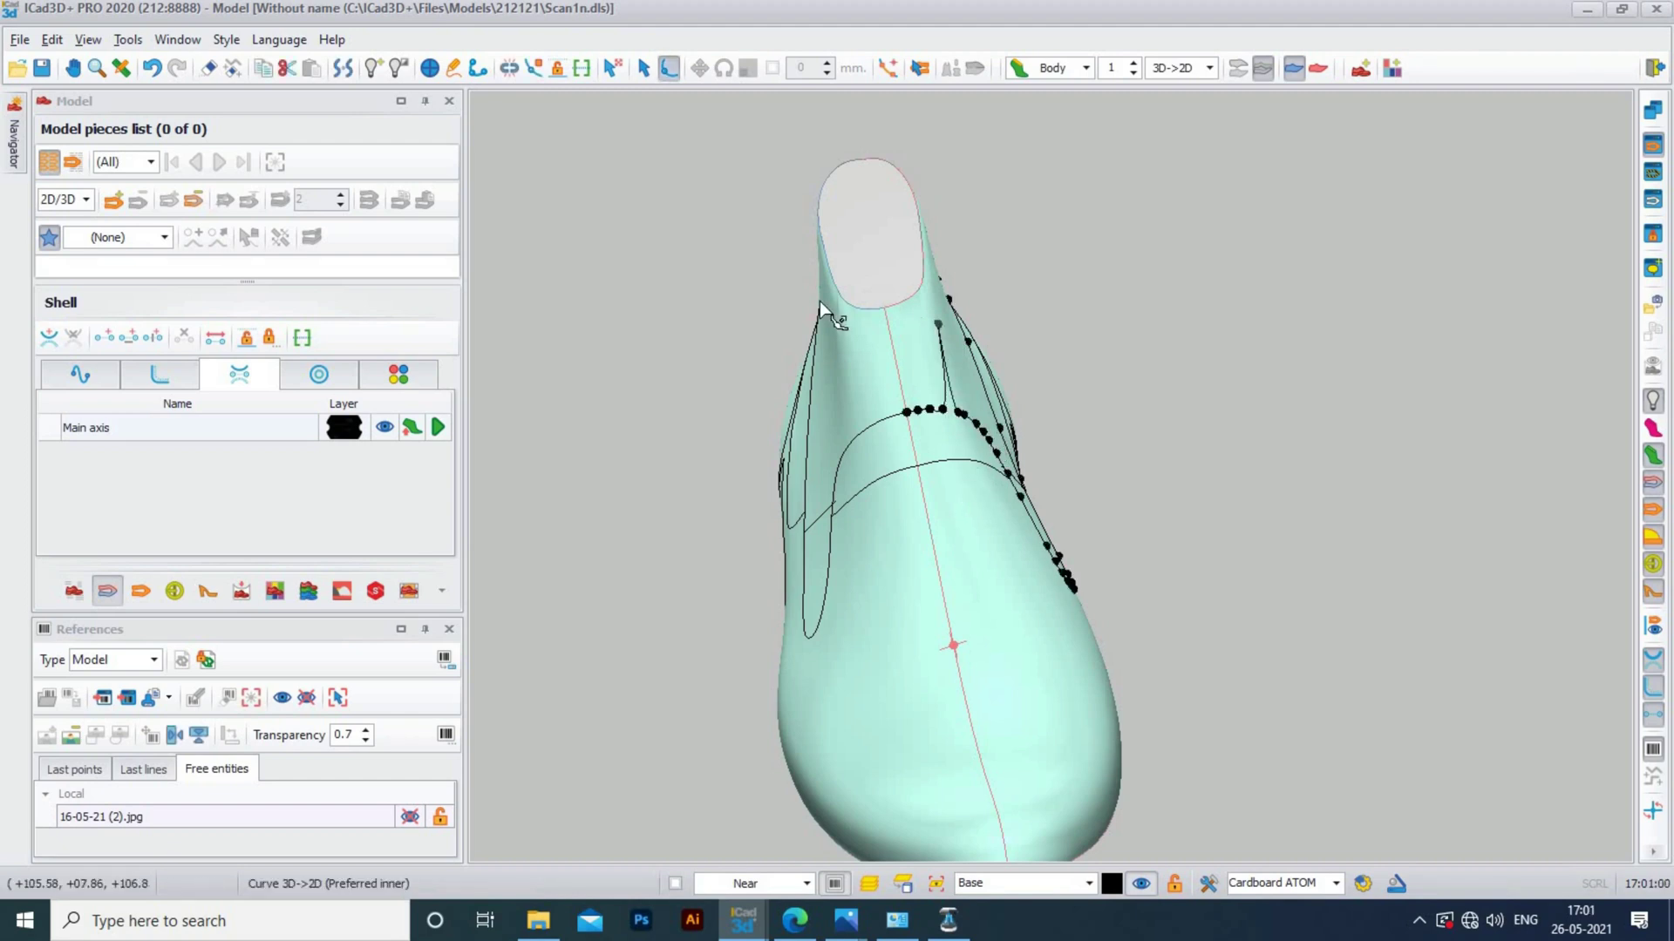
pyautogui.hotkey('ctrl', 'z')
pyautogui.press('Escape')
# Show the flattened 2D shell together with the 3D last, and lay out both shell halves opened along the main axis
pyautogui.moveTo(1044, 535); pyautogui.dragTo(977, 741, button='middle')
pyautogui.scroll(-4, 977, 741)
pyautogui.moveTo(1332, 548); pyautogui.dragTo(1661, 106, button='middle')
pyautogui.press('space')
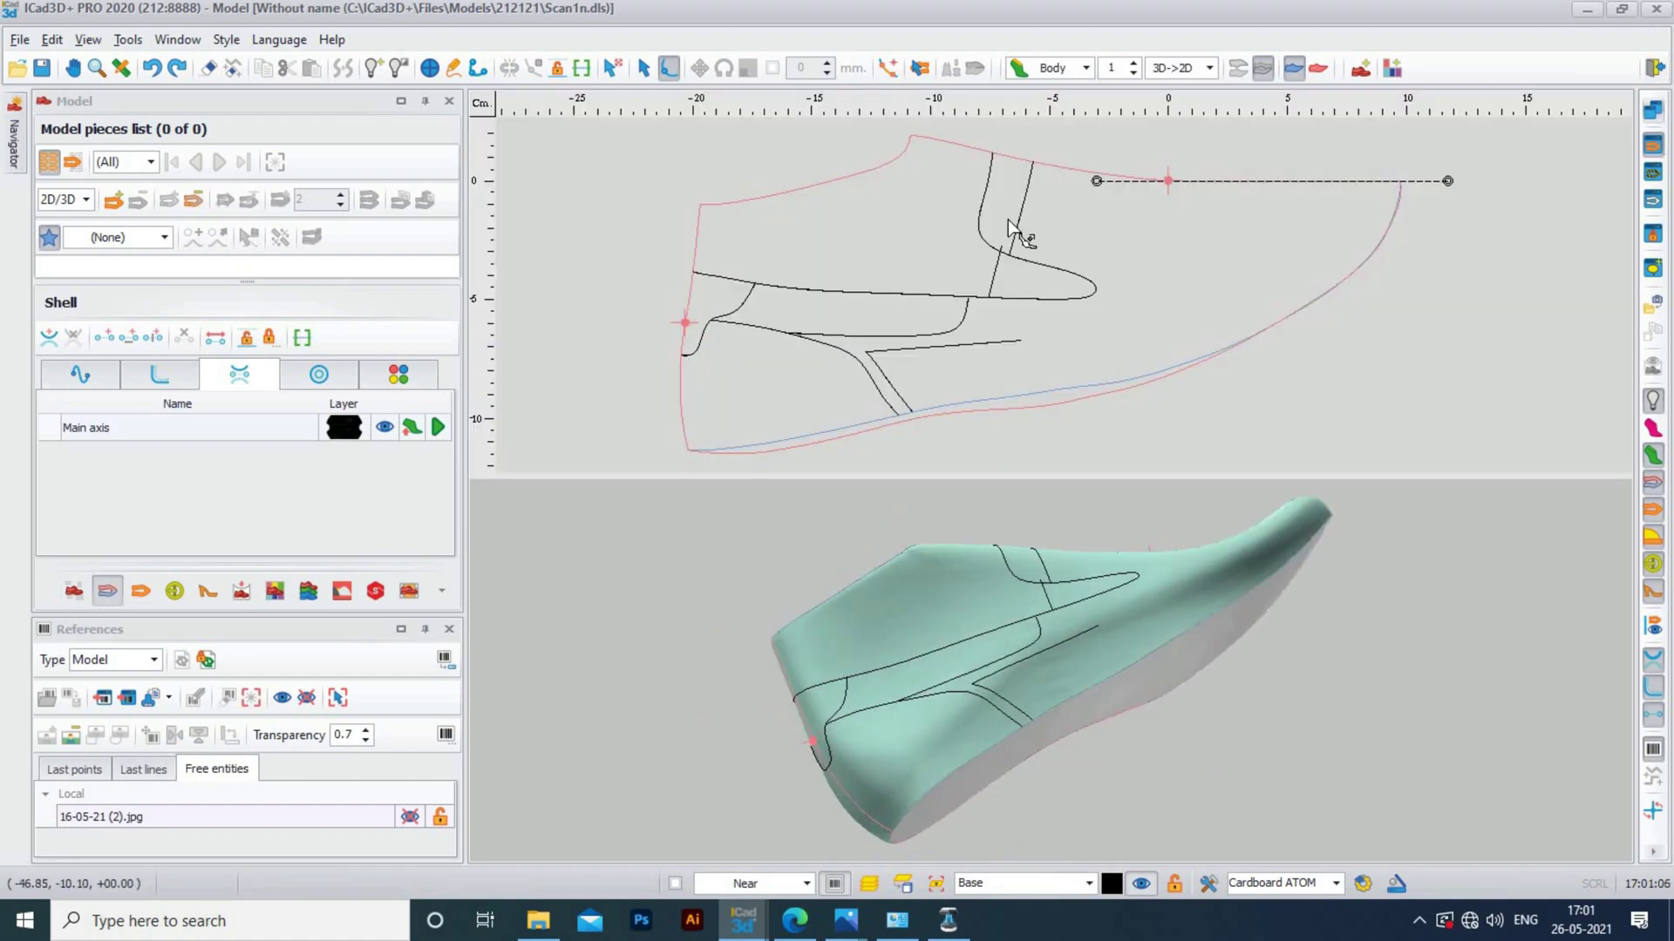
pyautogui.click(1238, 68)
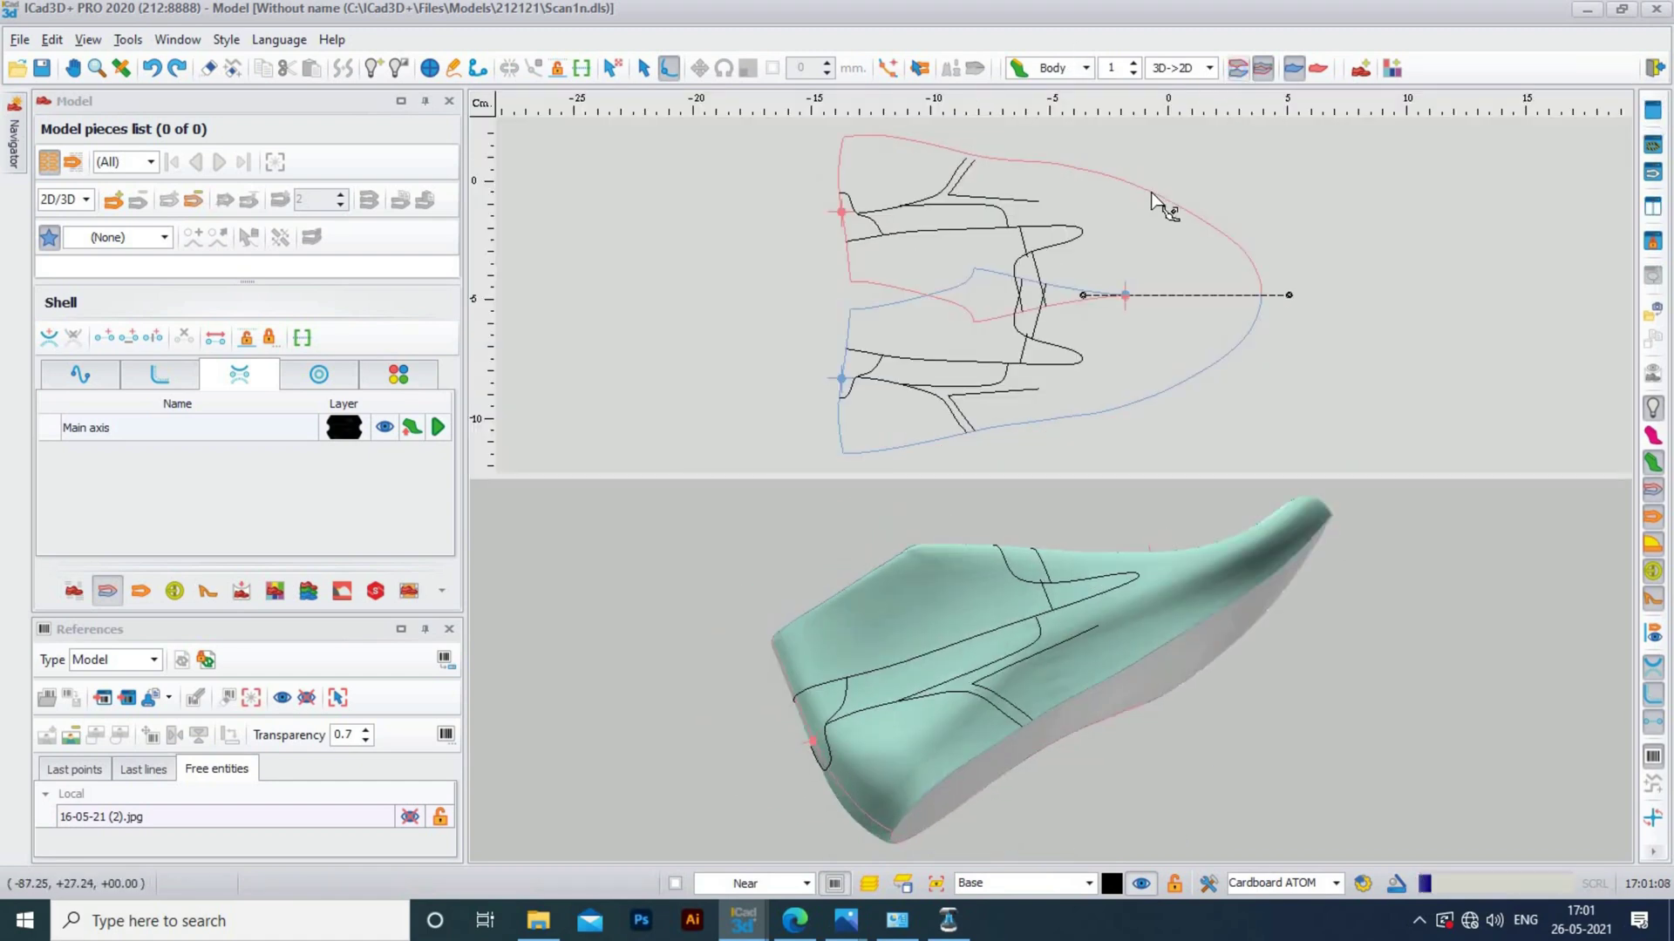
pyautogui.scroll(5, 1090, 290)
pyautogui.scroll(-5, 1108, 249)
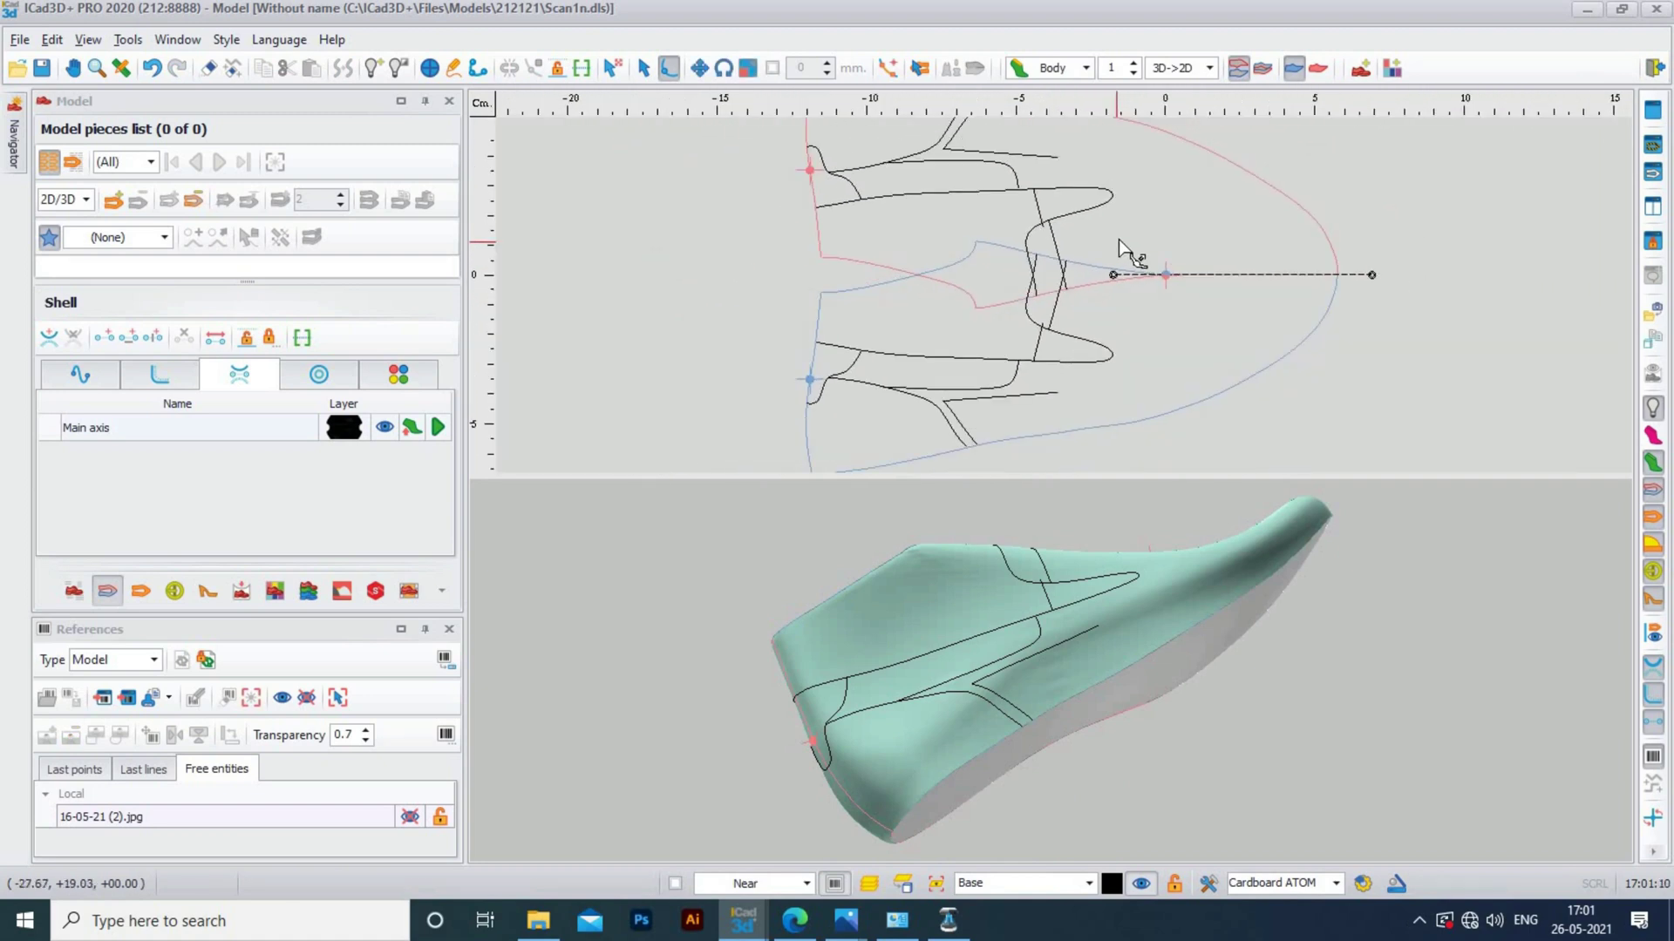
# Compare the overlaid shell halves with the opened two-sided layout against the style lines on the 3D last
pyautogui.moveTo(1029, 763); pyautogui.dragTo(1065, 466, button='middle')
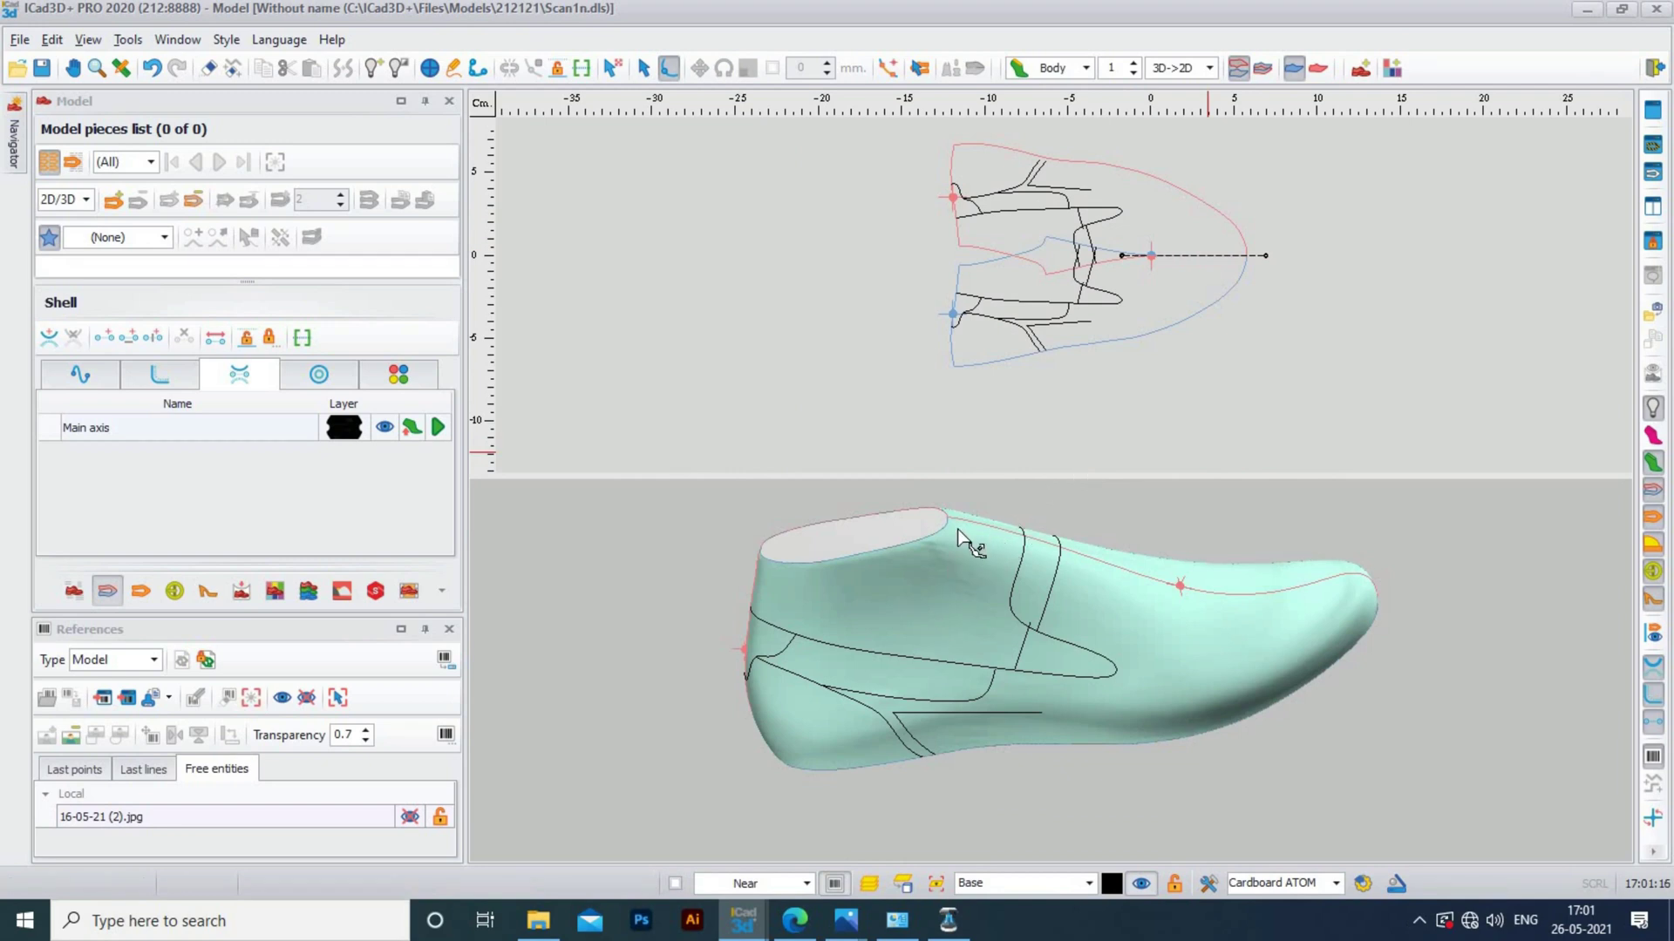
pyautogui.scroll(4, 976, 549)
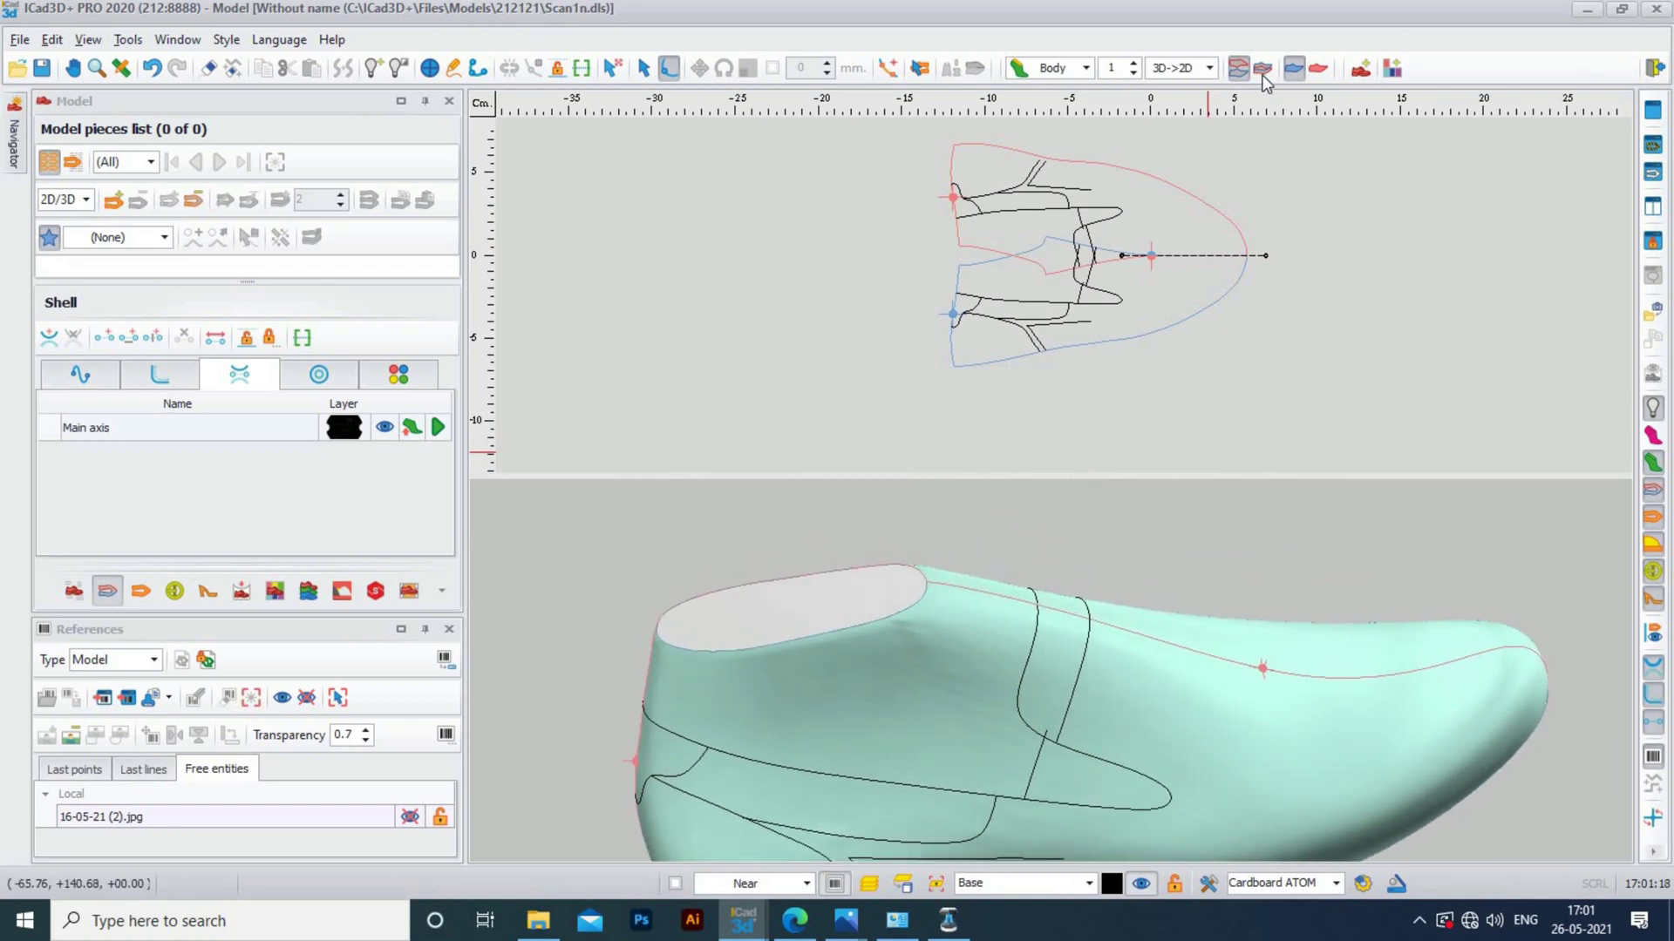
pyautogui.click(1263, 70)
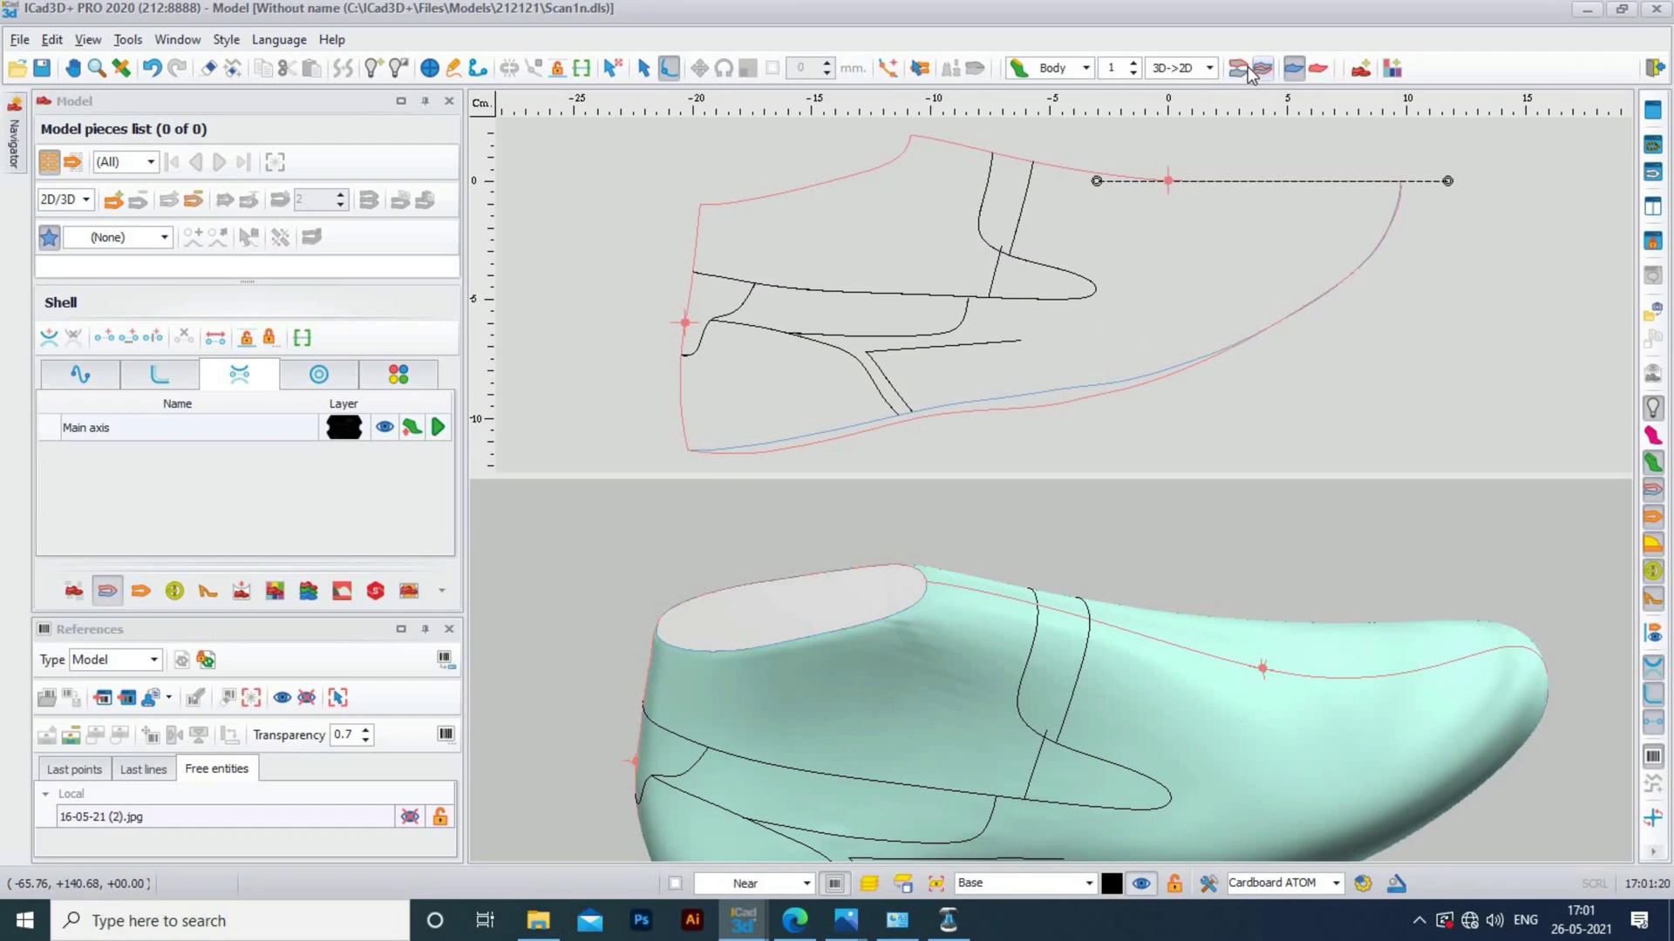
pyautogui.click(1238, 69)
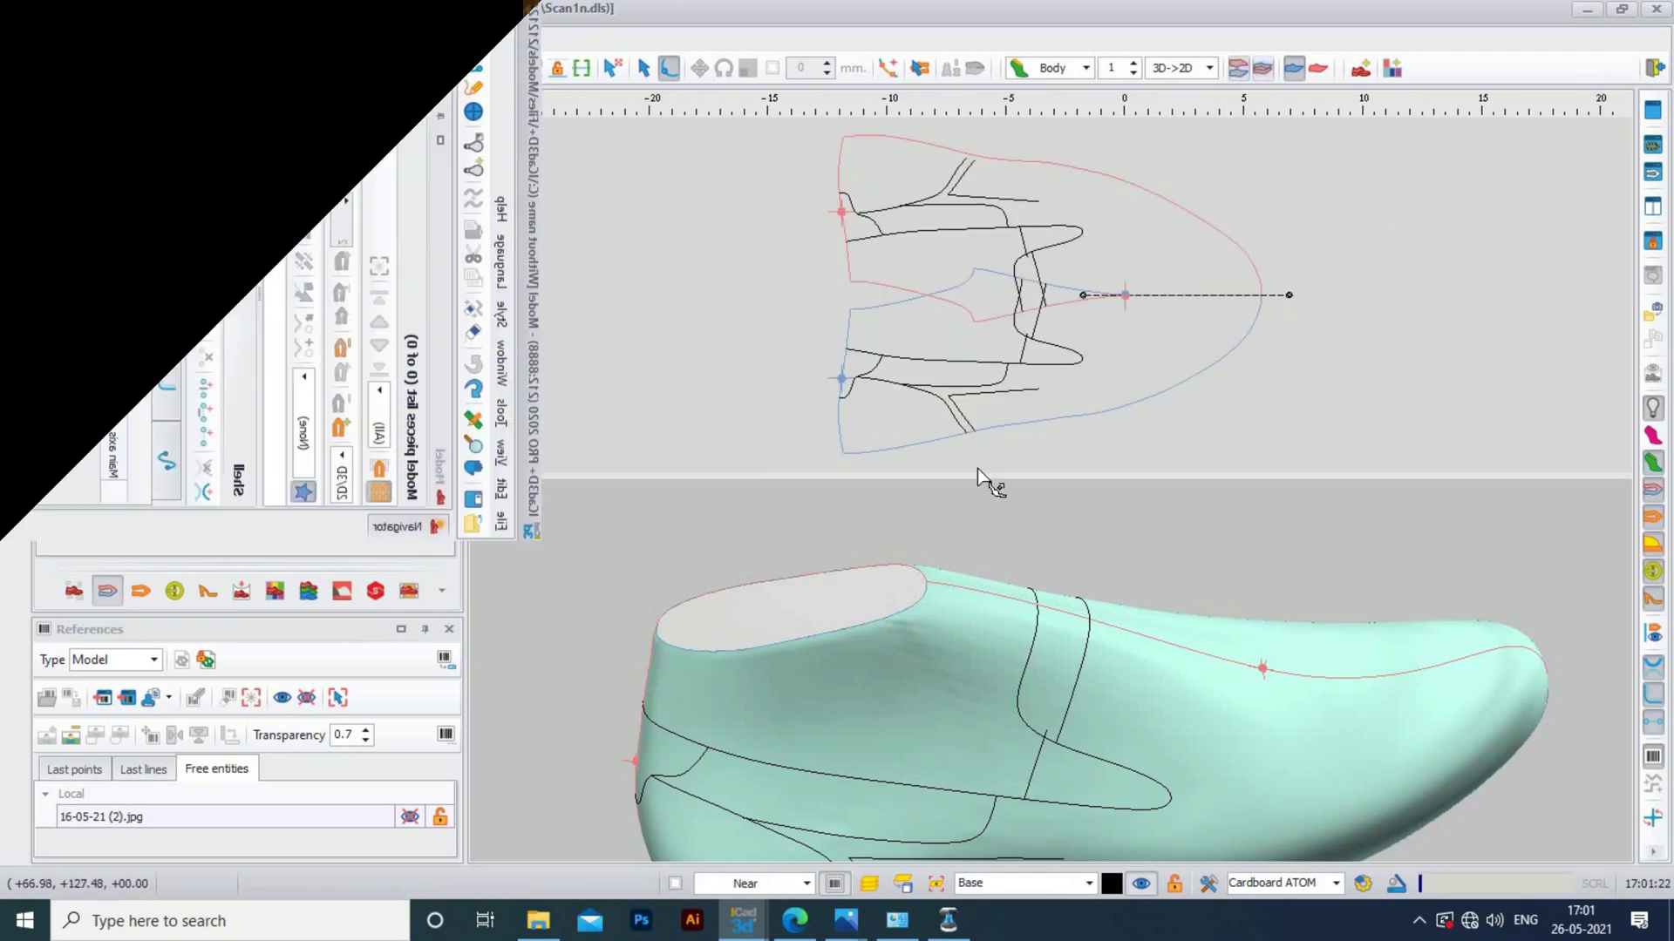